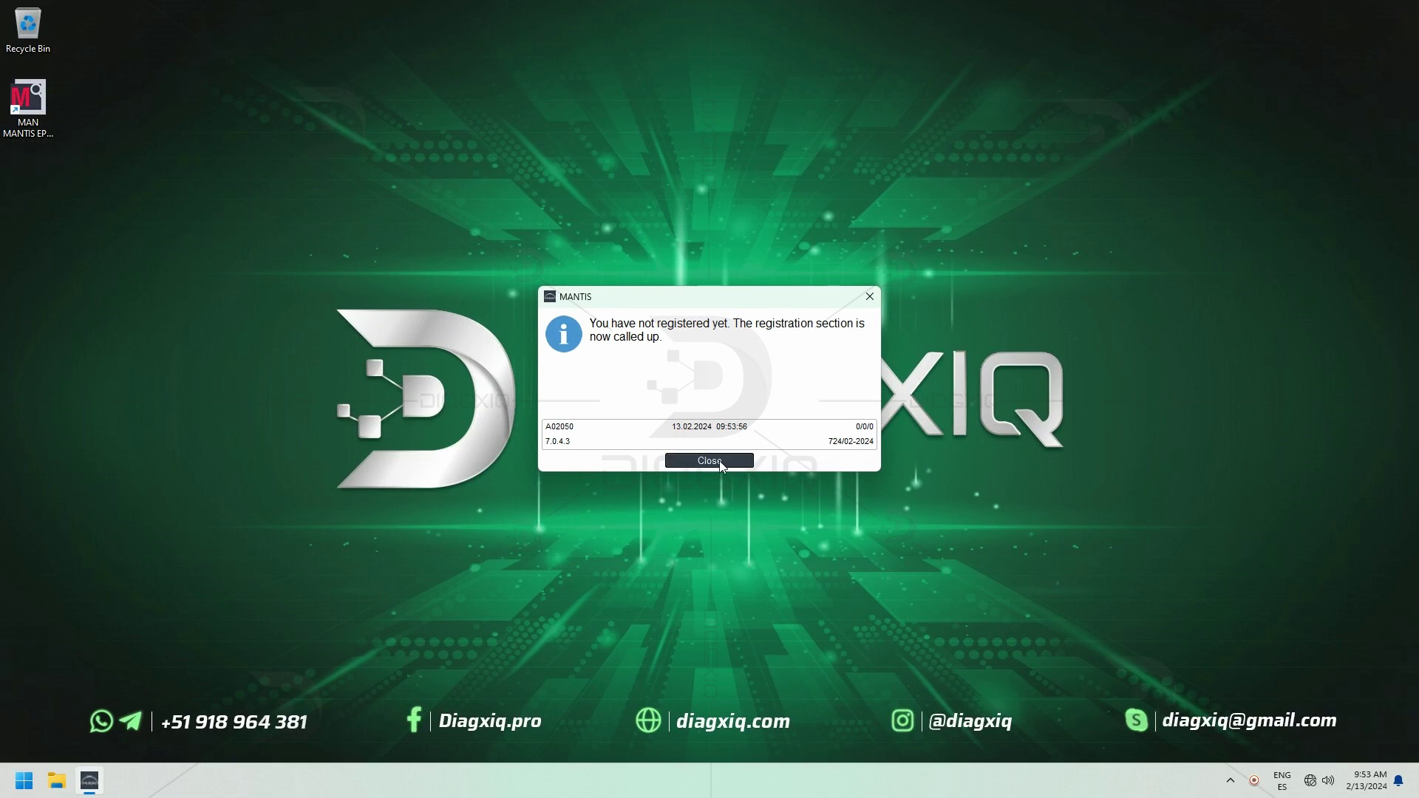
- Dismiss the registration notice, and view and close the program information from the help options
click(710, 462)
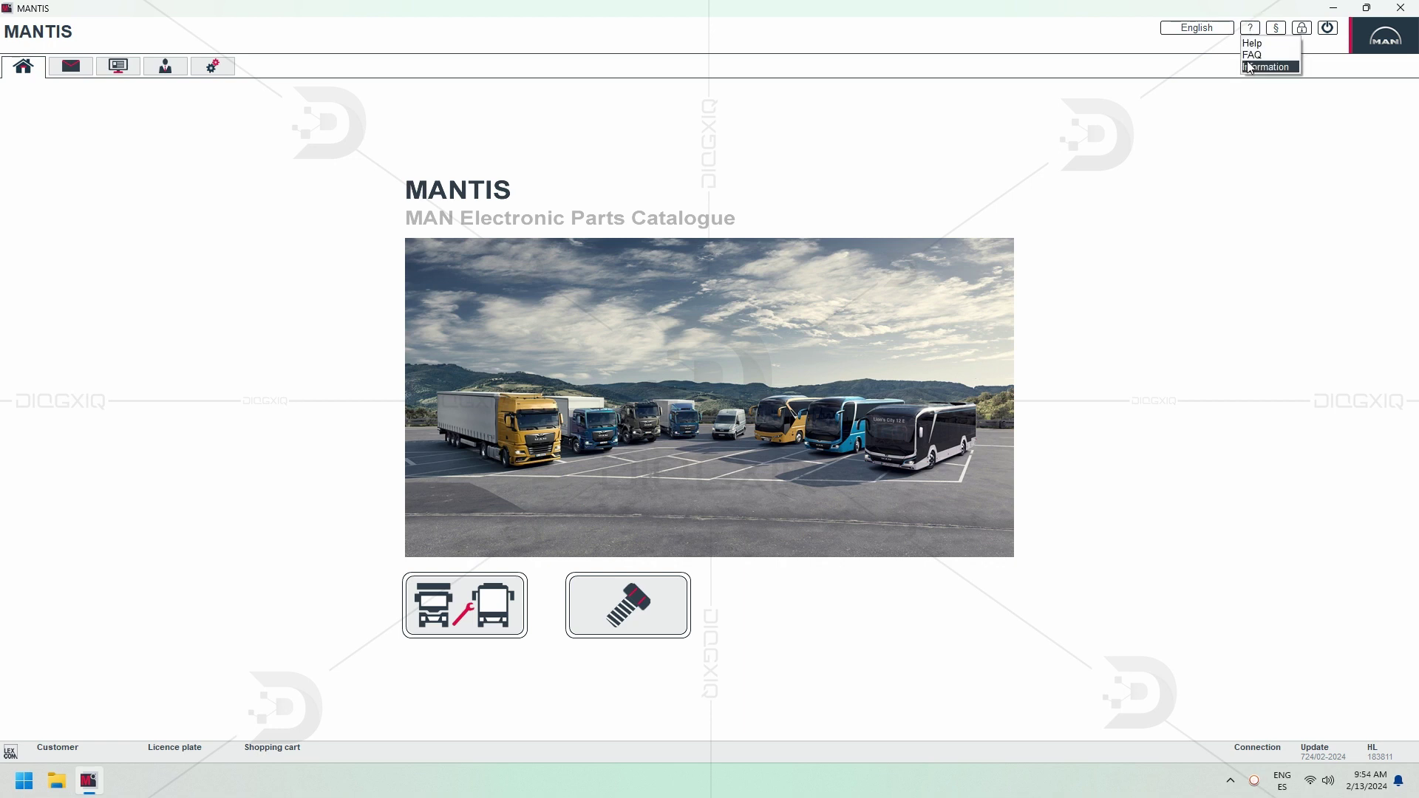
click(1255, 66)
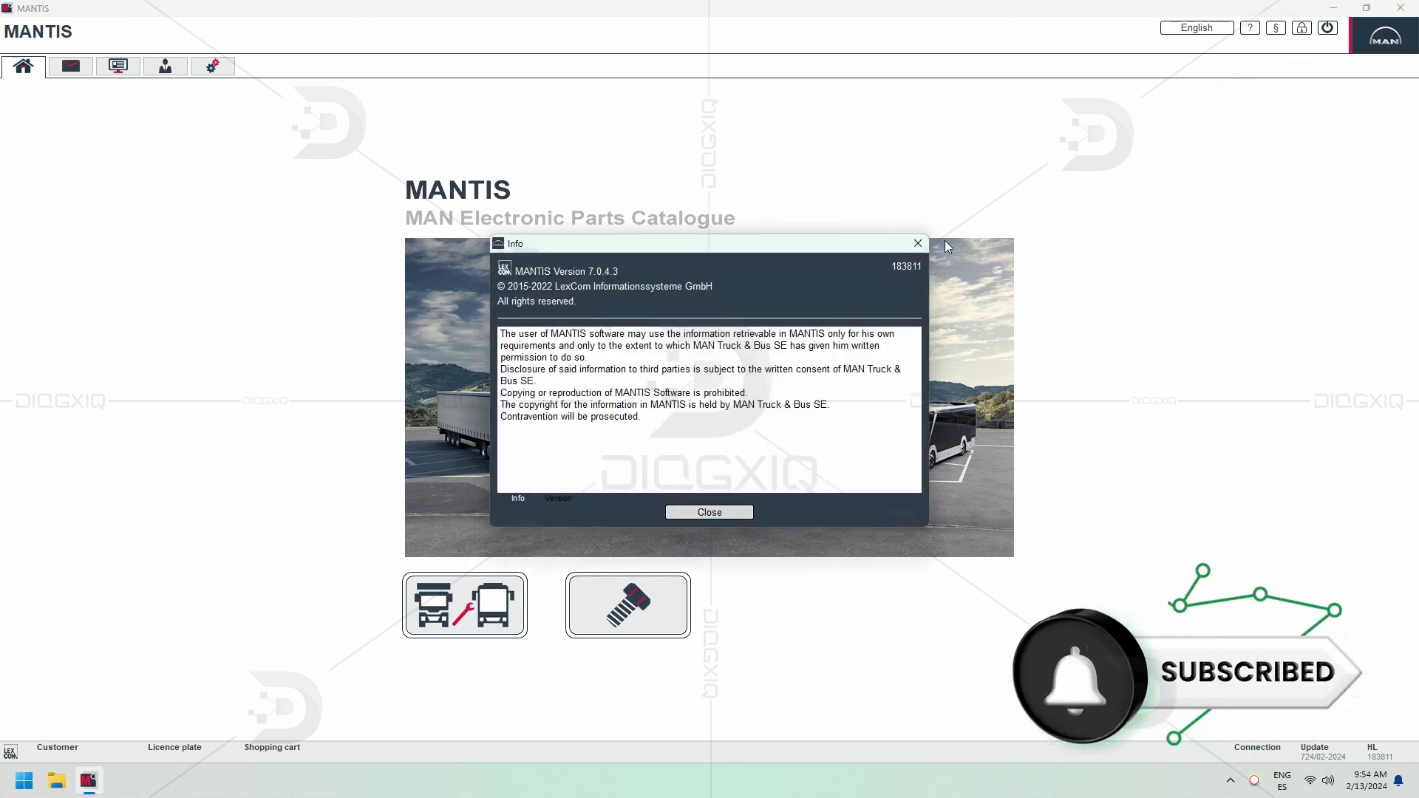
click(705, 511)
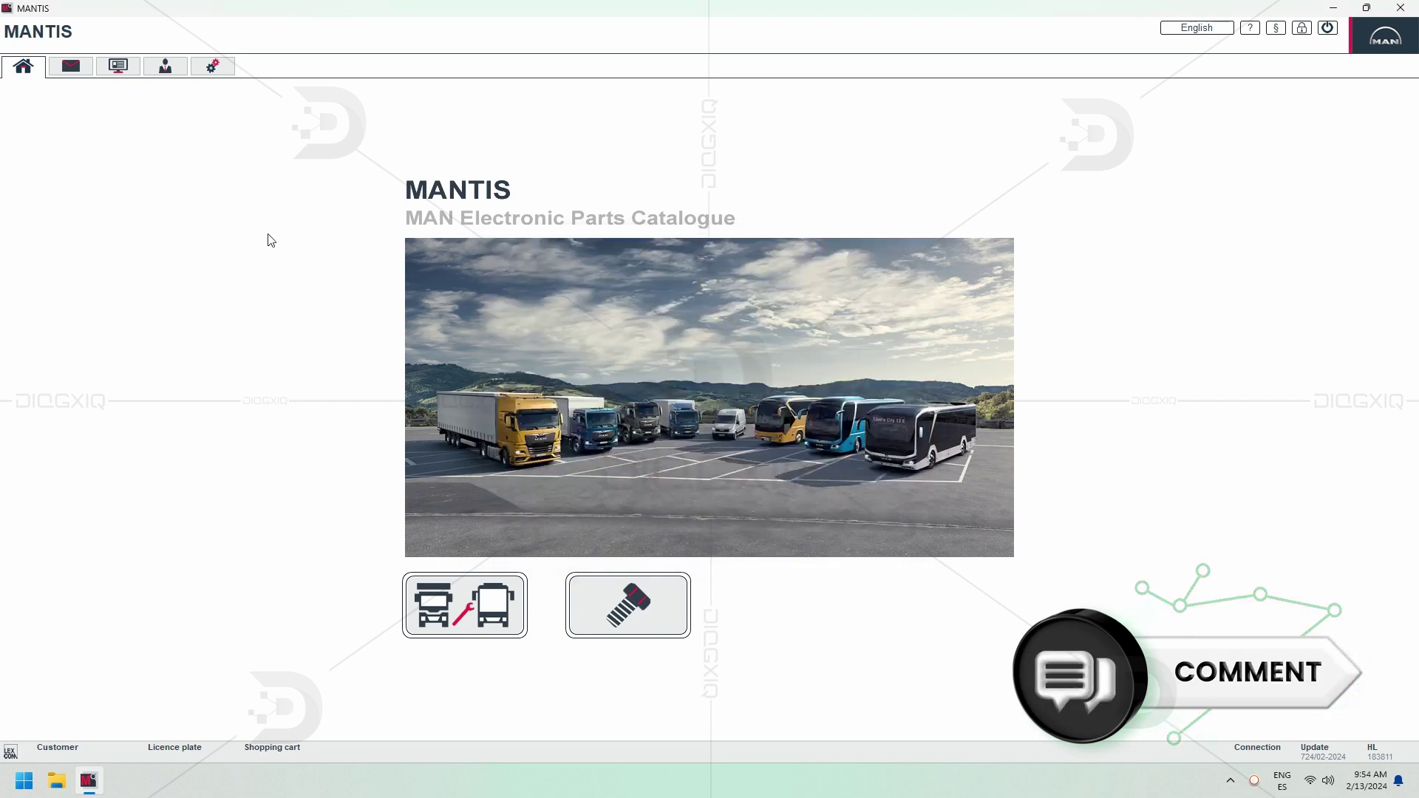
- Open the news section and read both pages of the MANTIS 7.1 article
click(64, 73)
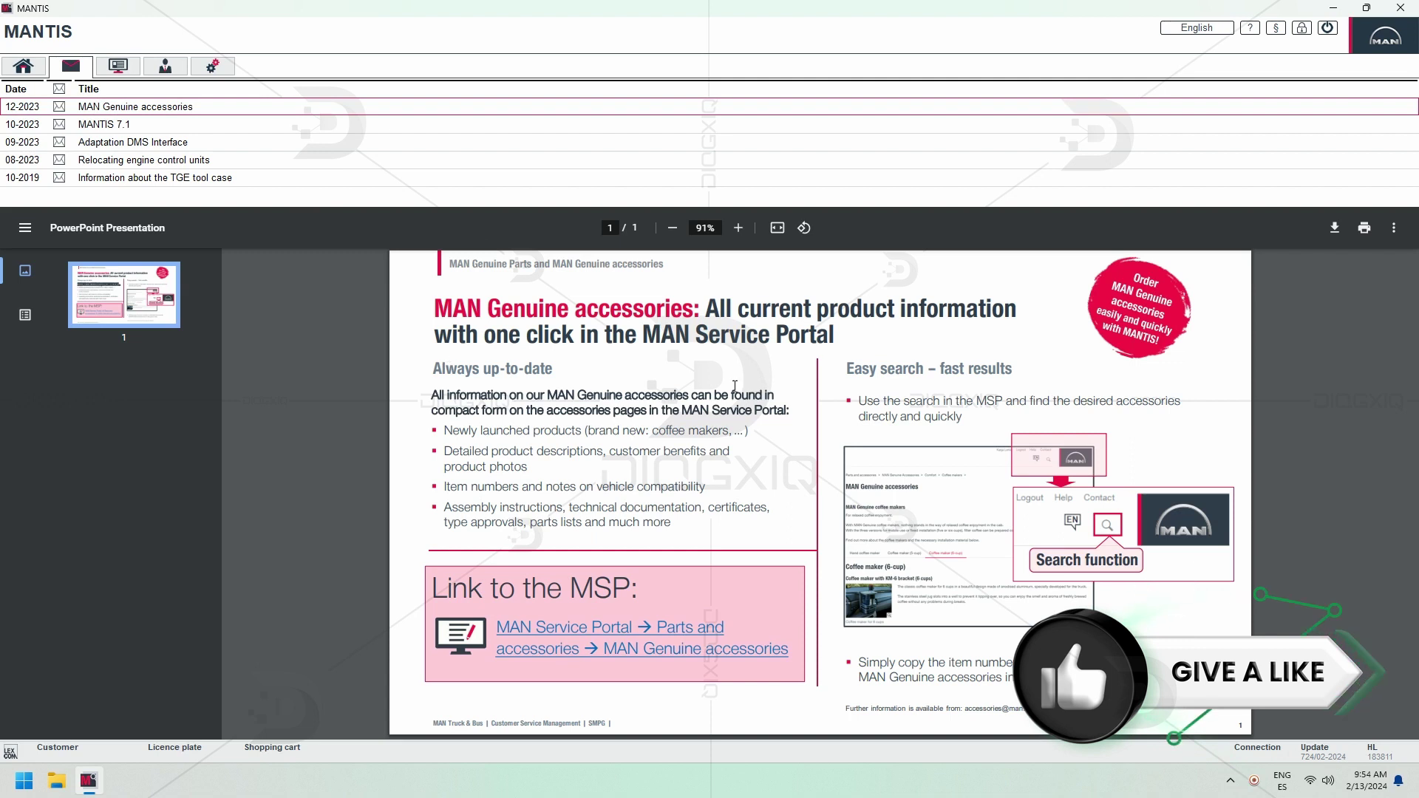
click(88, 124)
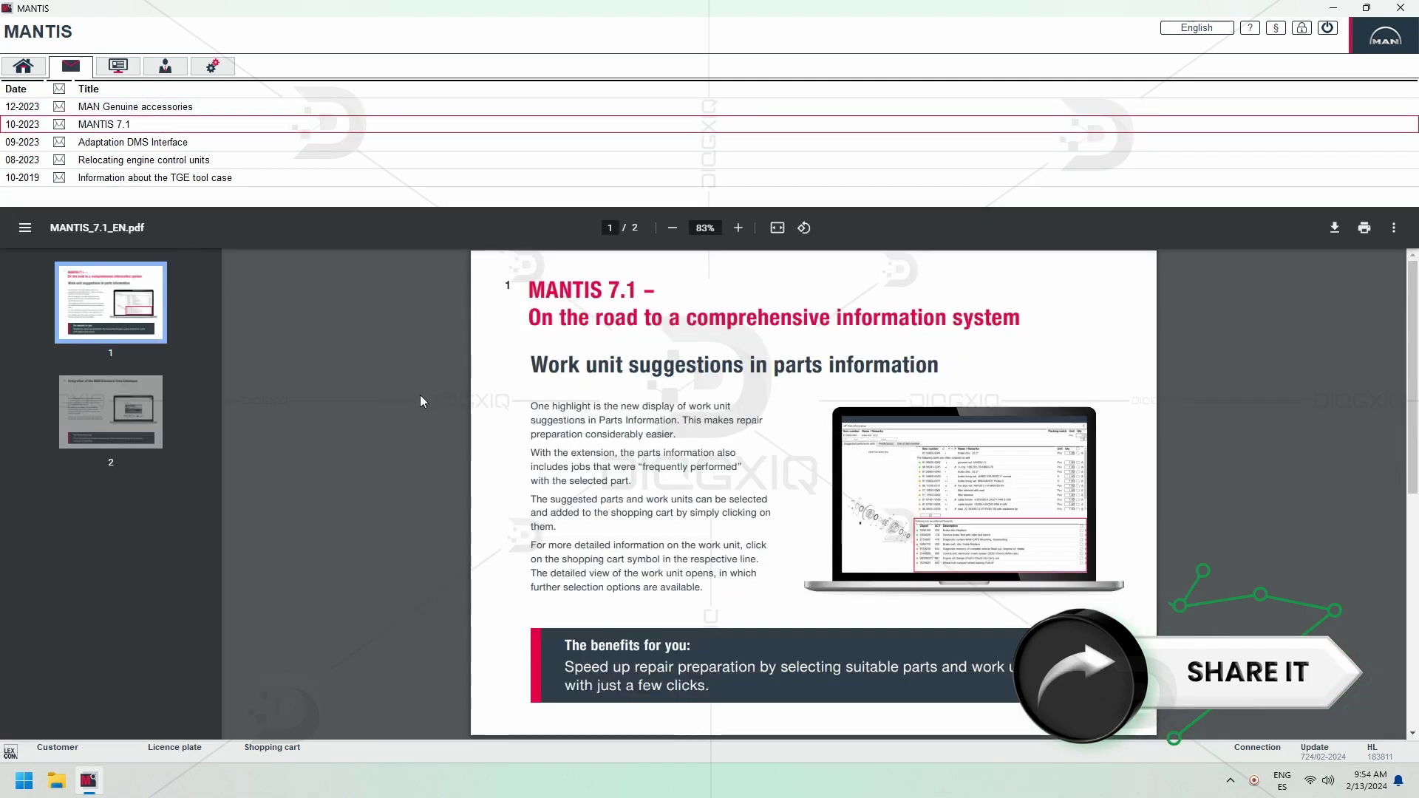
scroll(420, 397, down, 3)
scroll(420, 396, down, 5)
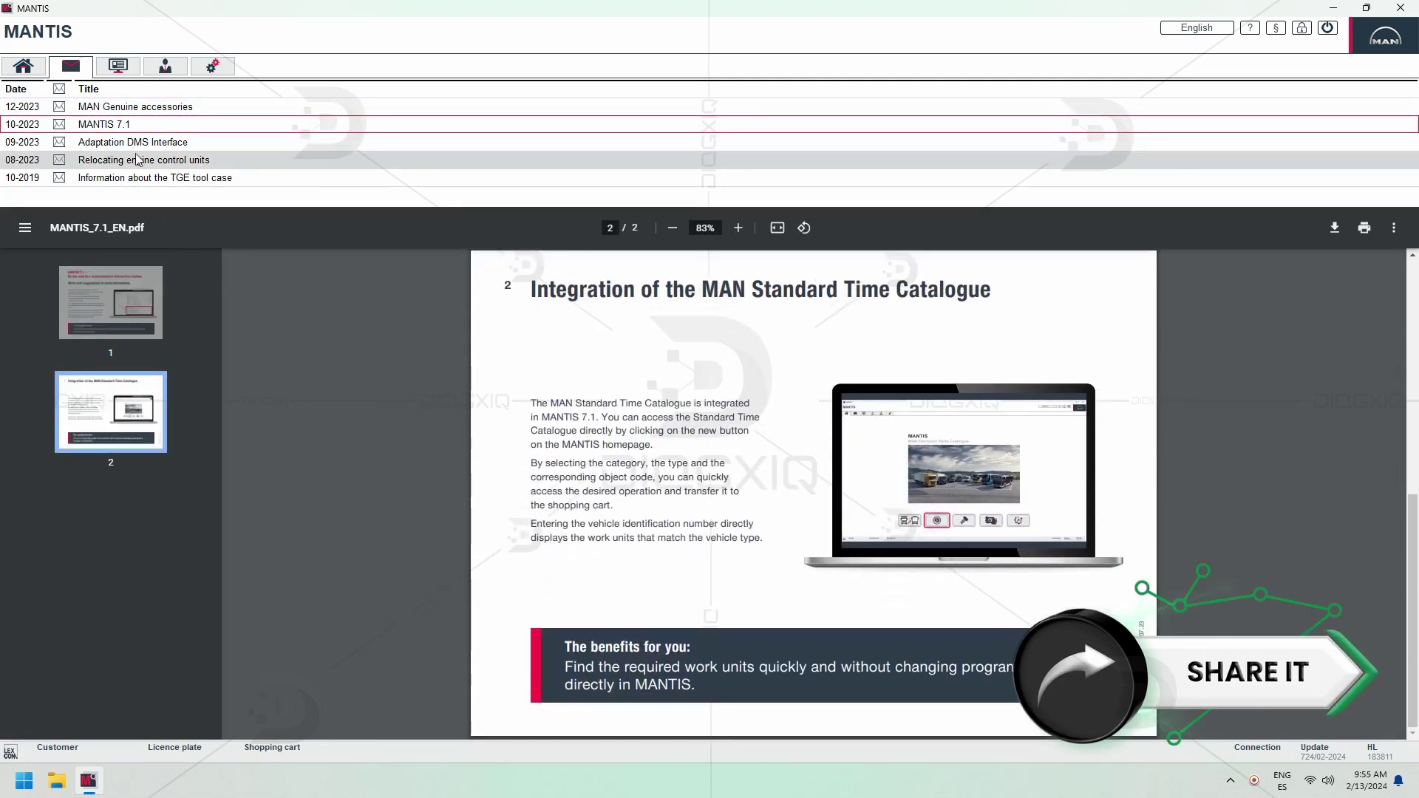
- Read the news articles on the DMS interface adaptation, relocated engine control units and the TGE tool case
click(133, 143)
scroll(432, 405, down, 5)
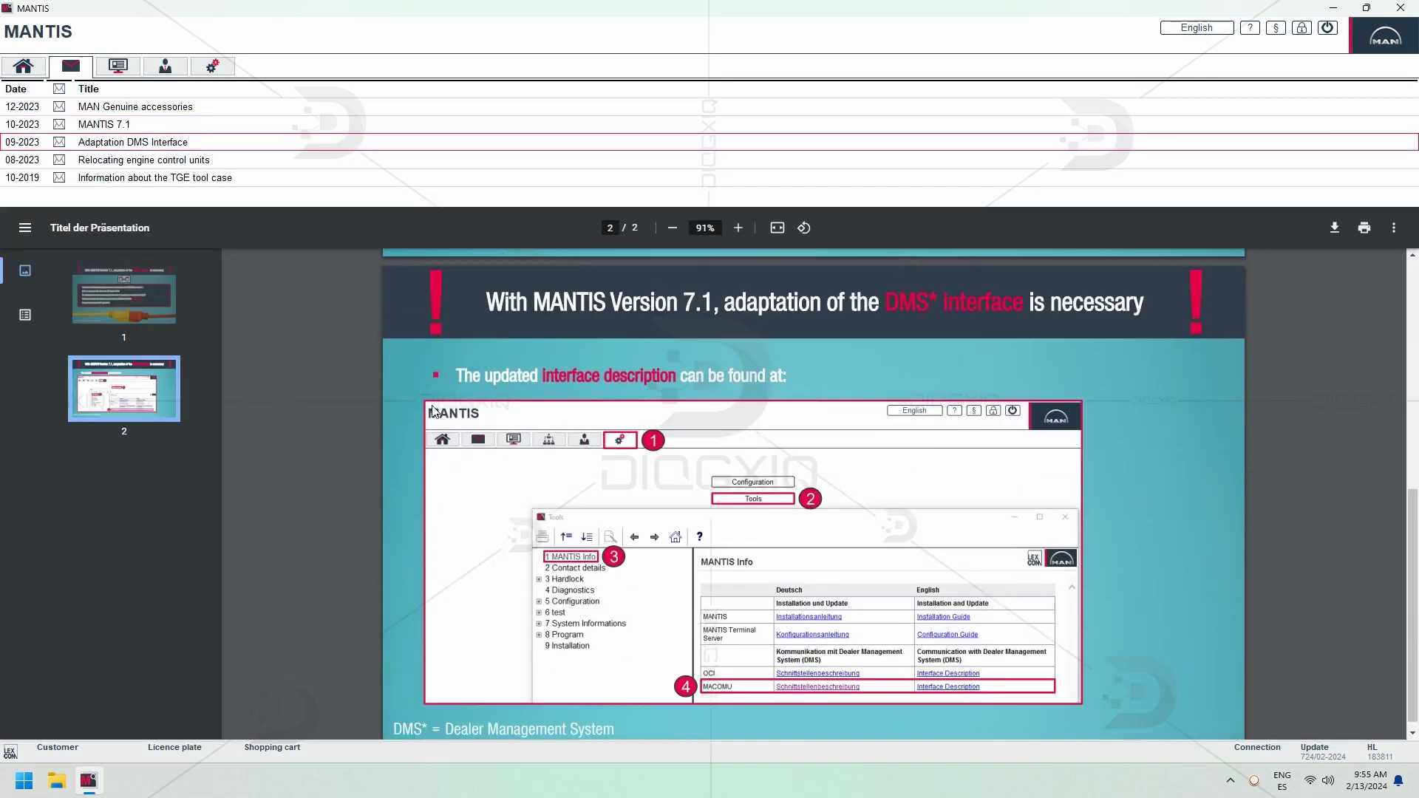
click(133, 159)
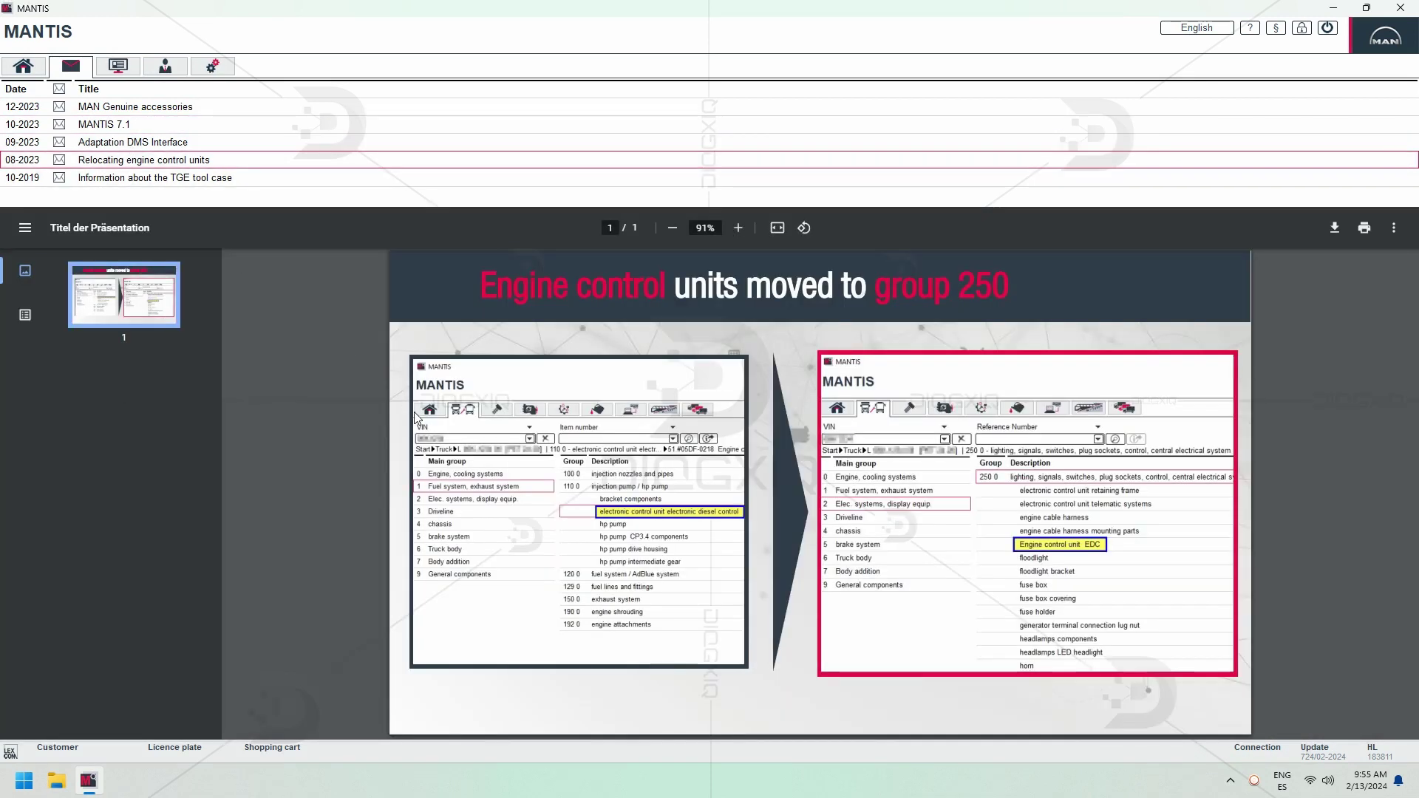
click(189, 177)
scroll(431, 432, down, 5)
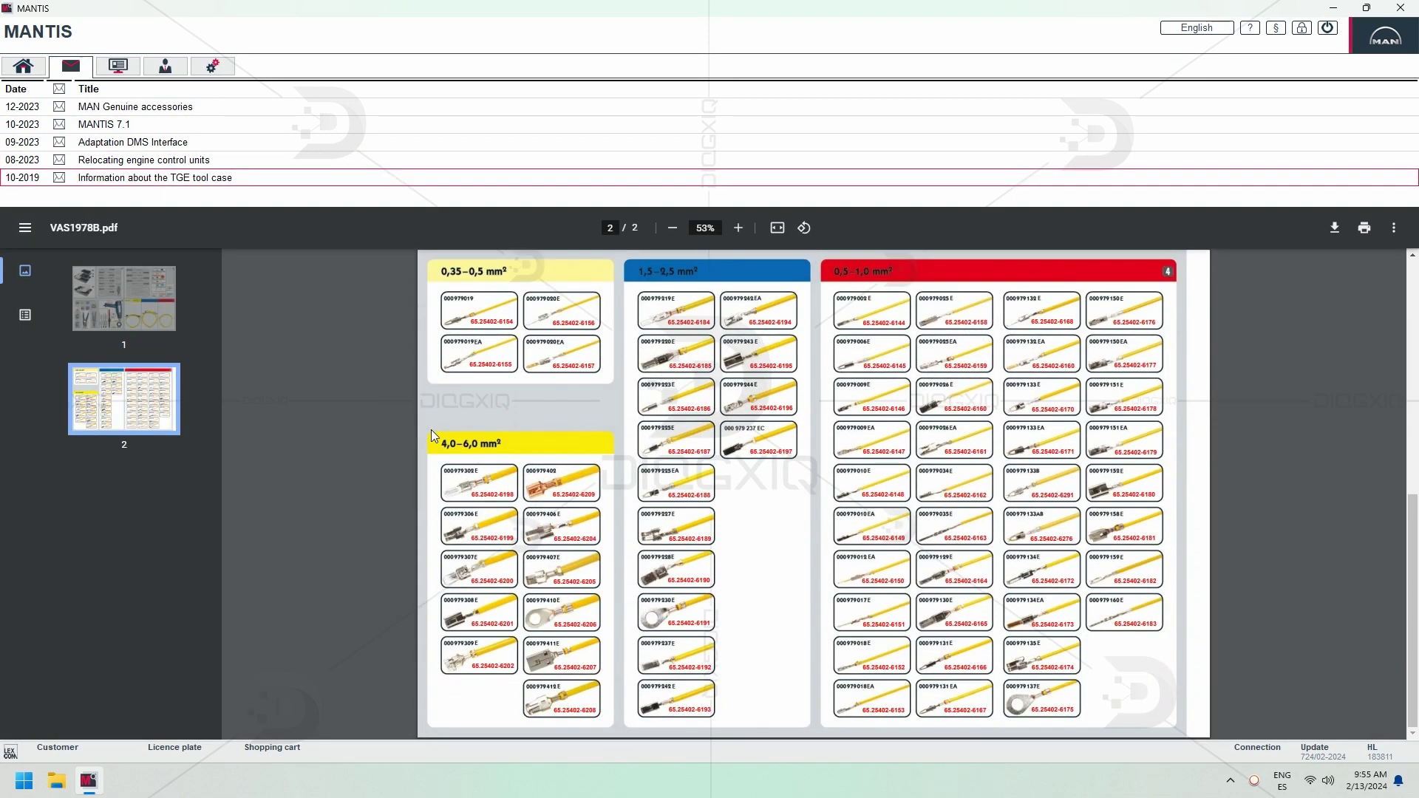
- Look through the catalogue's vehicle, standard parts and software package sections, returning to the vehicle selection
click(111, 68)
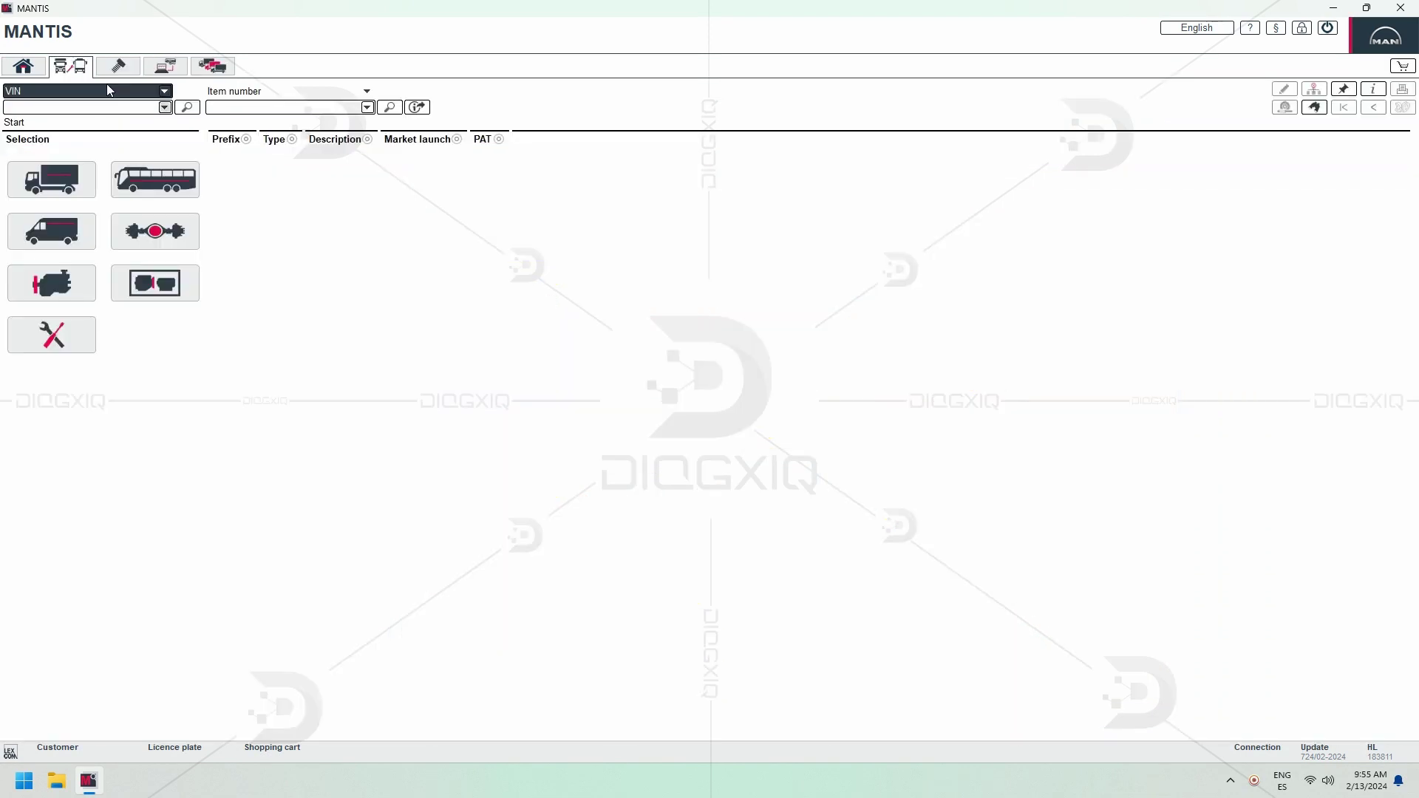
click(116, 76)
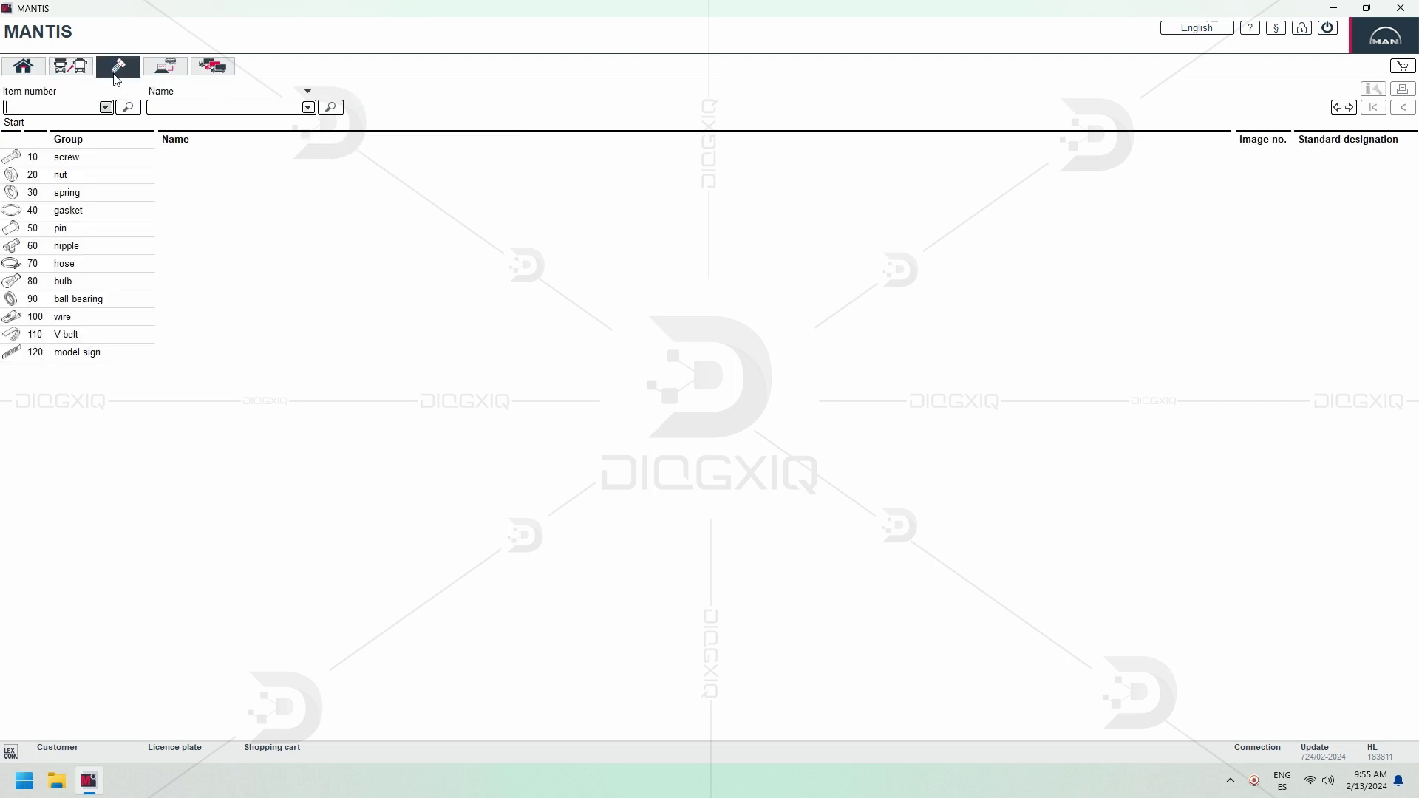
click(164, 68)
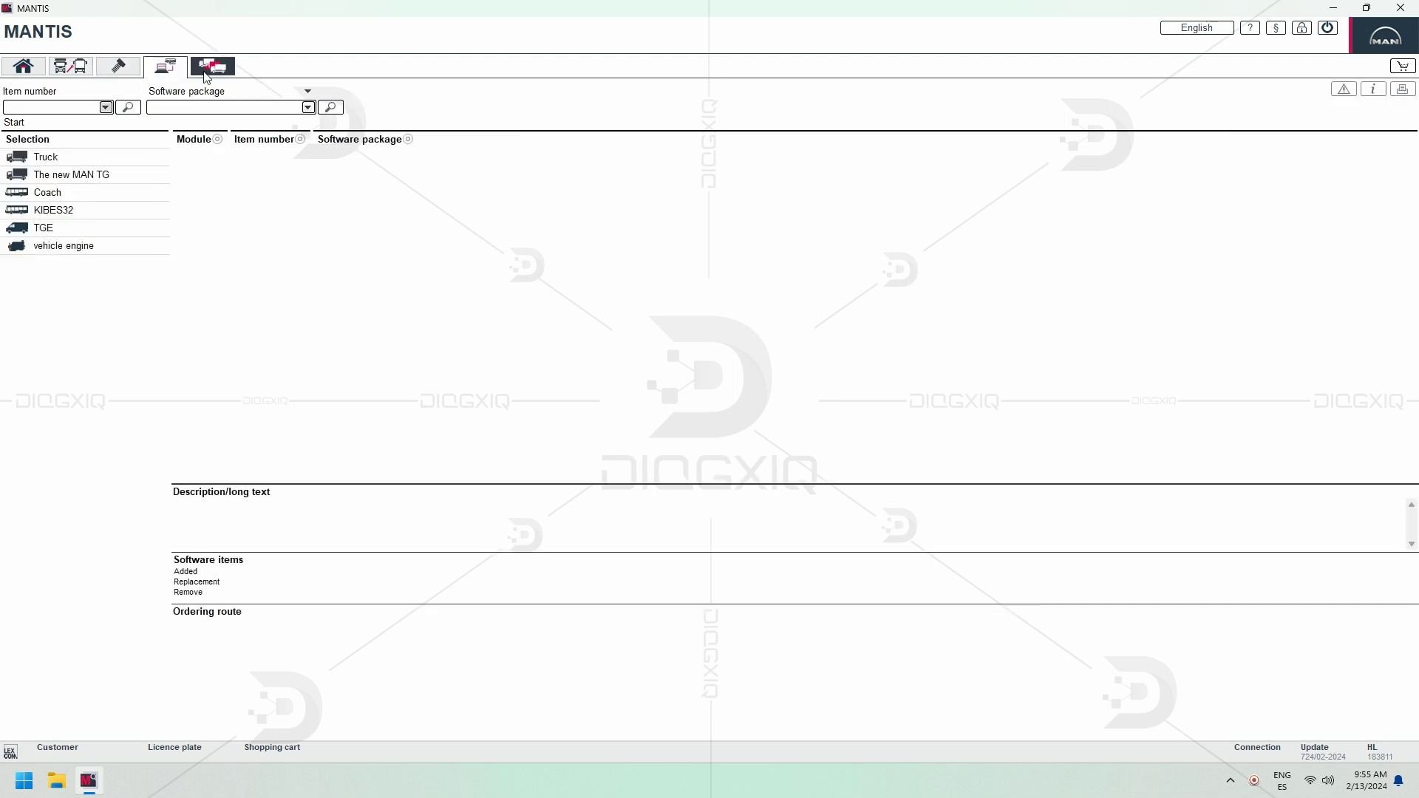
click(207, 75)
click(81, 71)
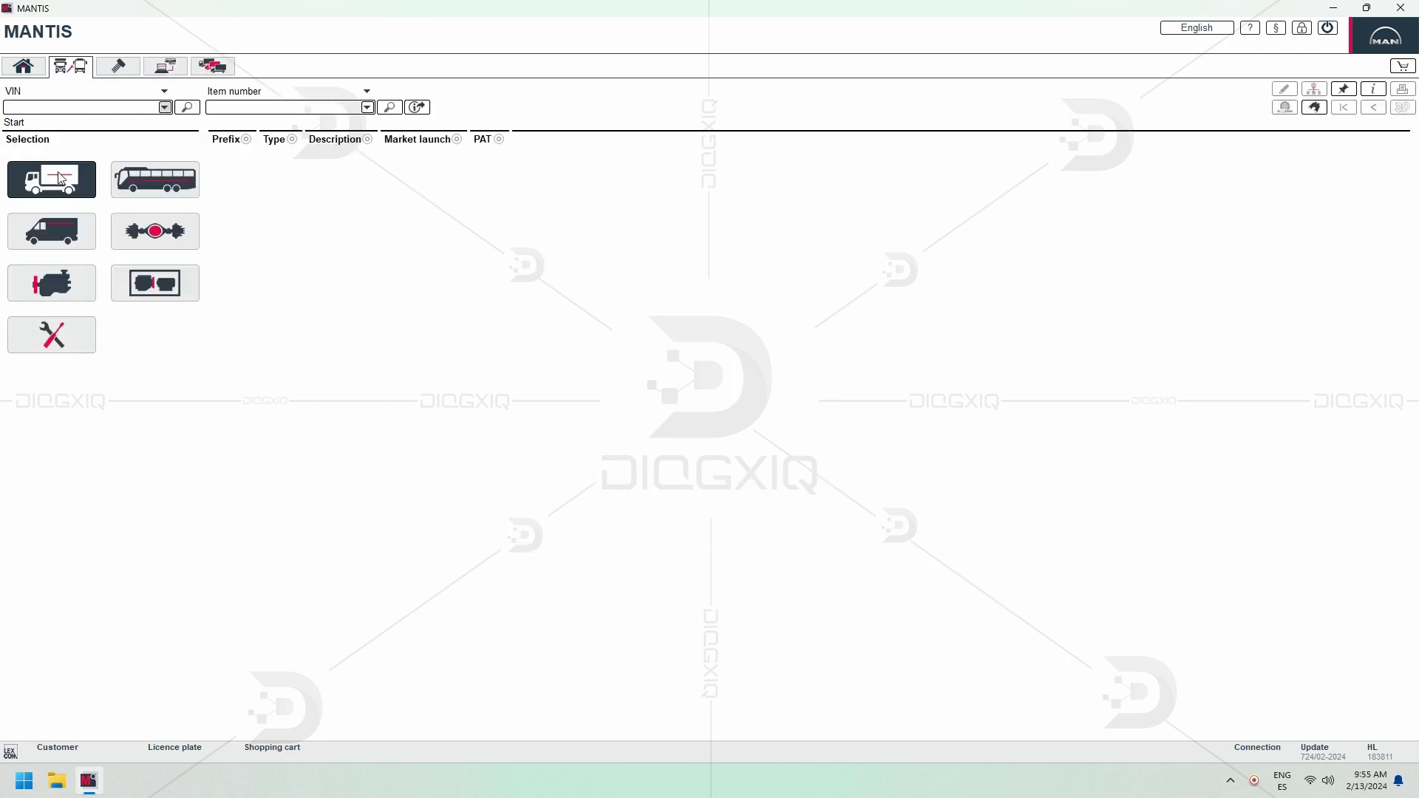
- Open the truck category and examine its full list of vehicle types
click(61, 179)
scroll(392, 310, down, 3)
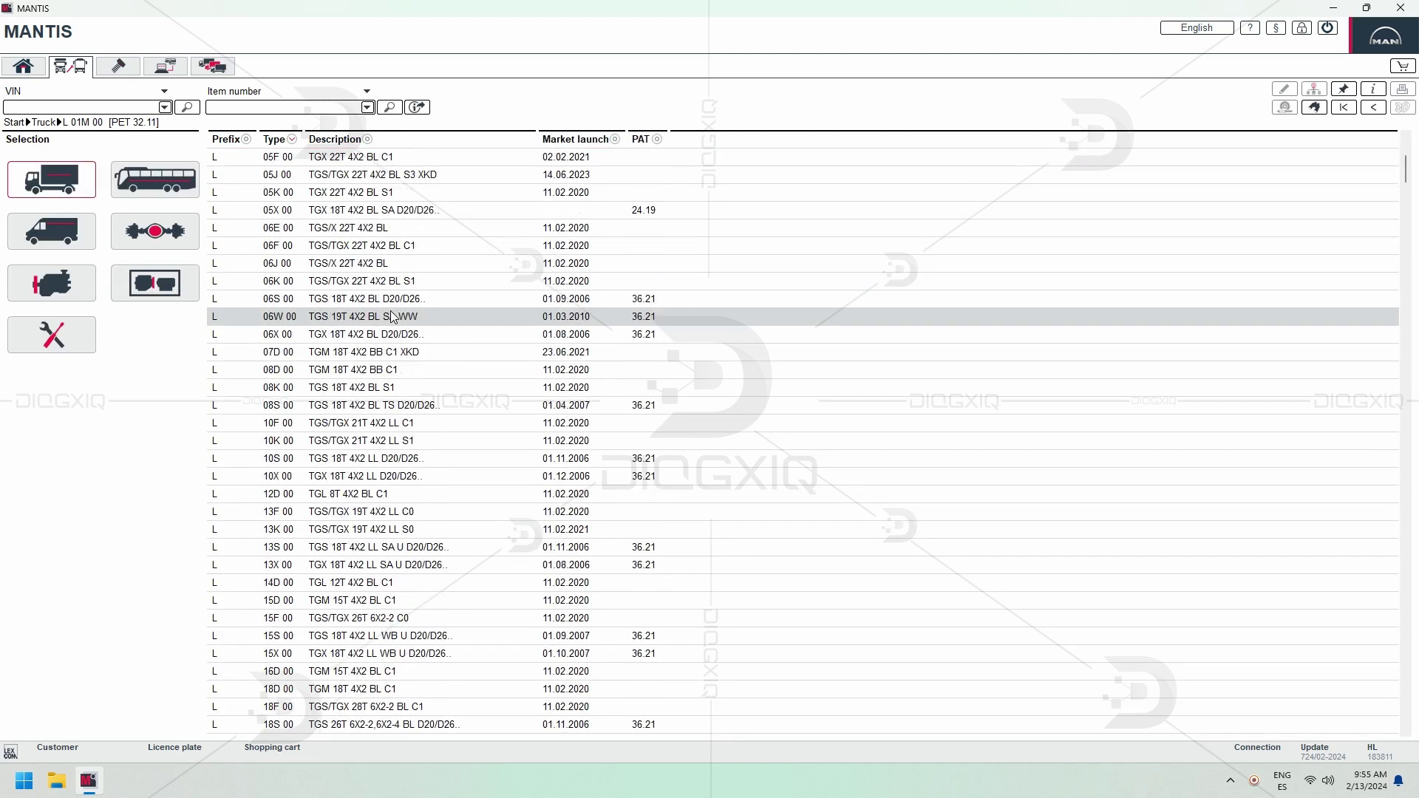
scroll(391, 317, down, 20)
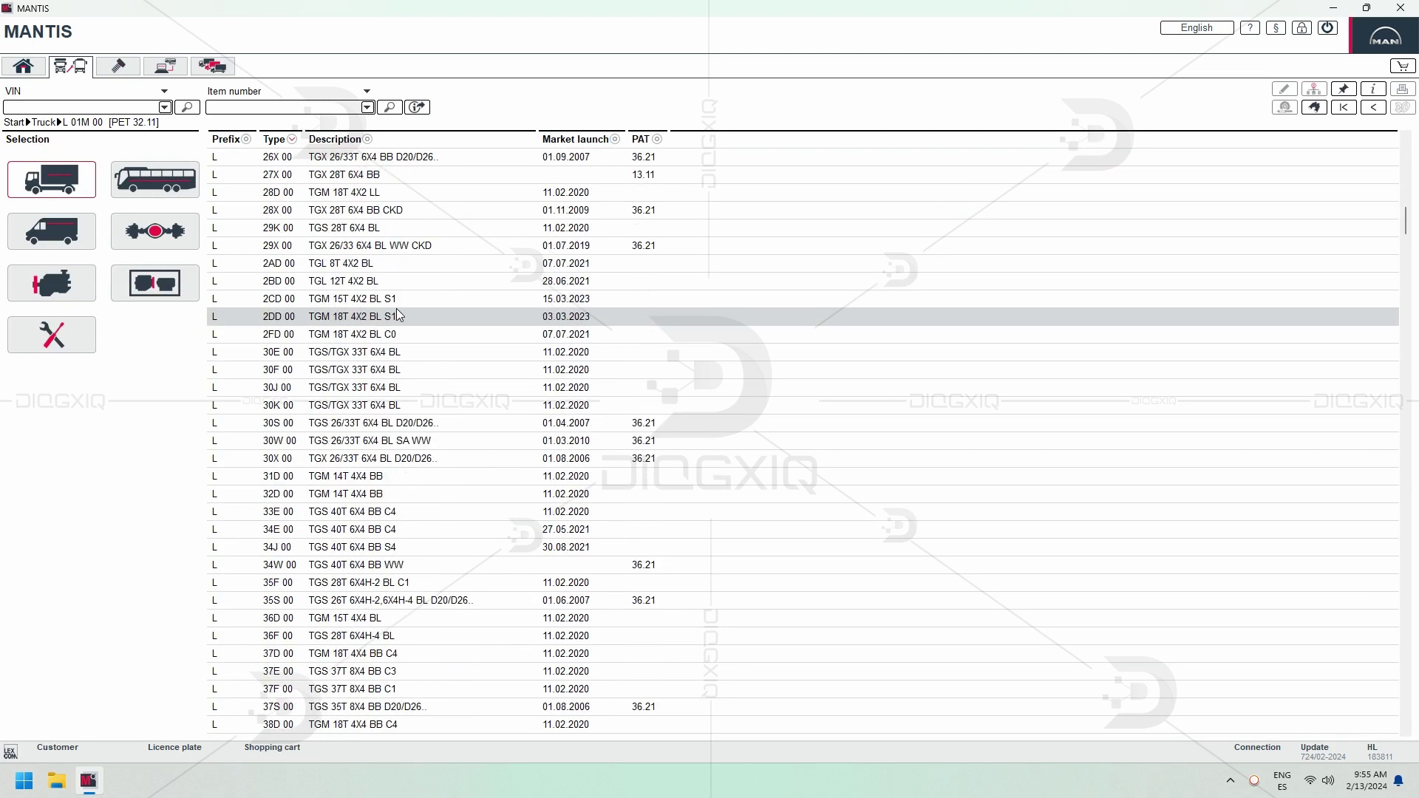
scroll(397, 316, down, 20)
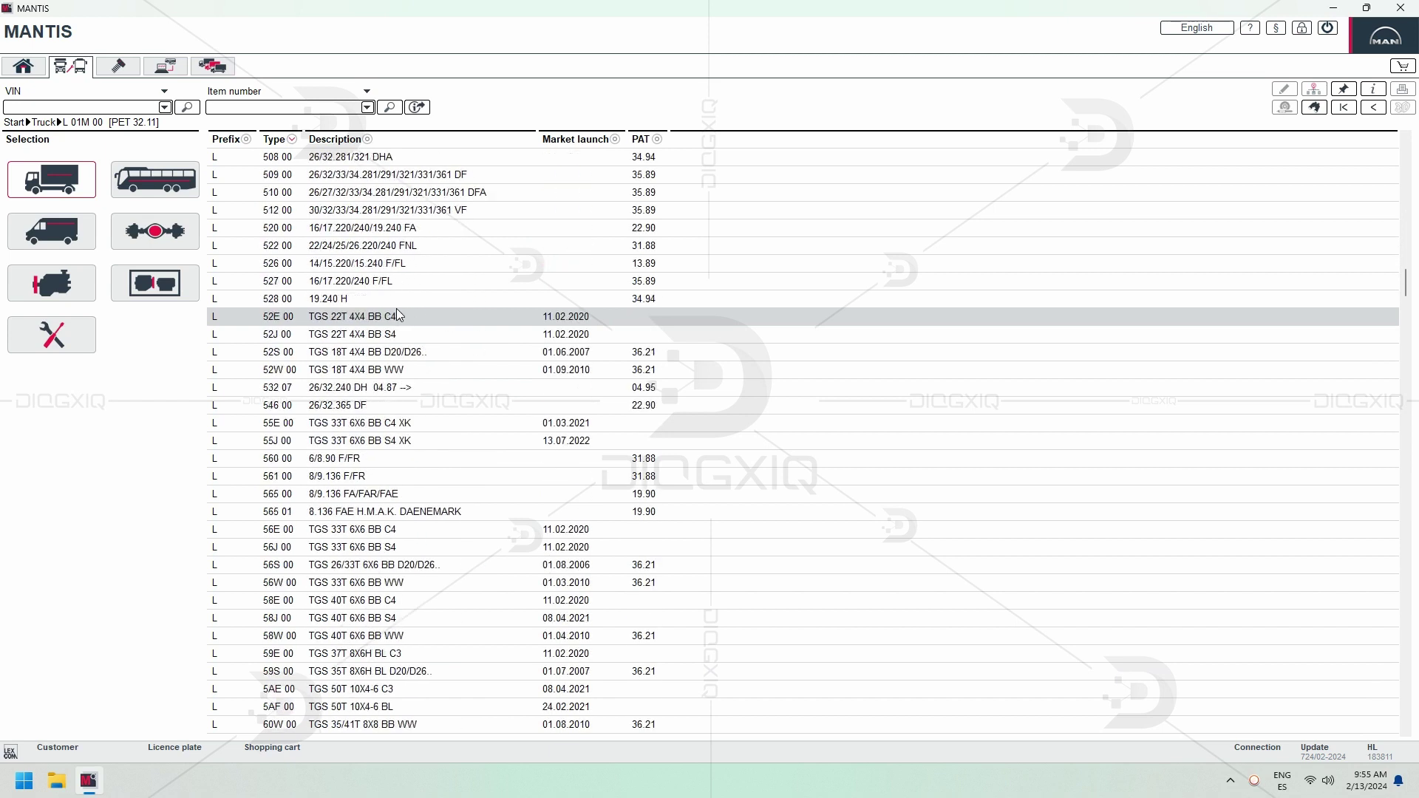
scroll(397, 316, down, 20)
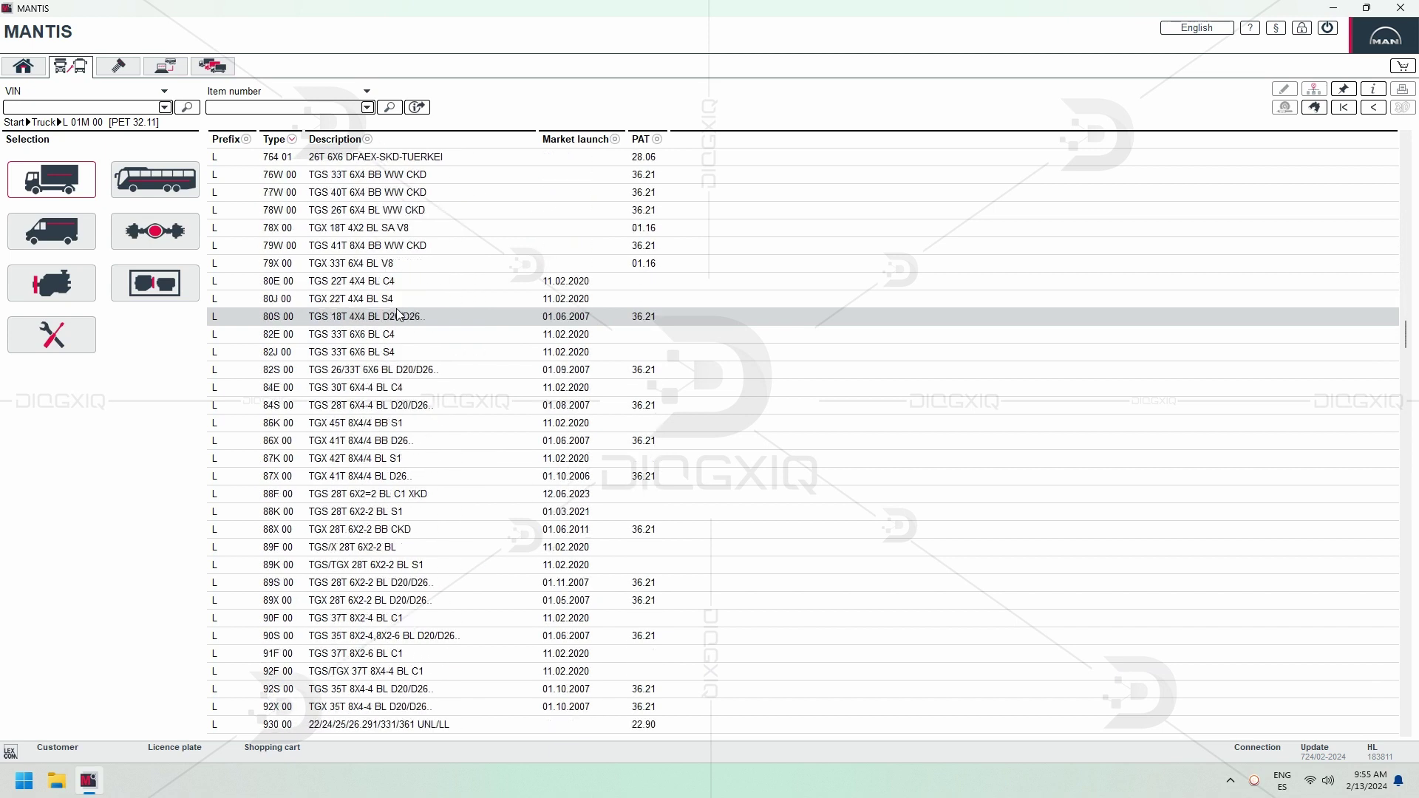
scroll(398, 315, down, 20)
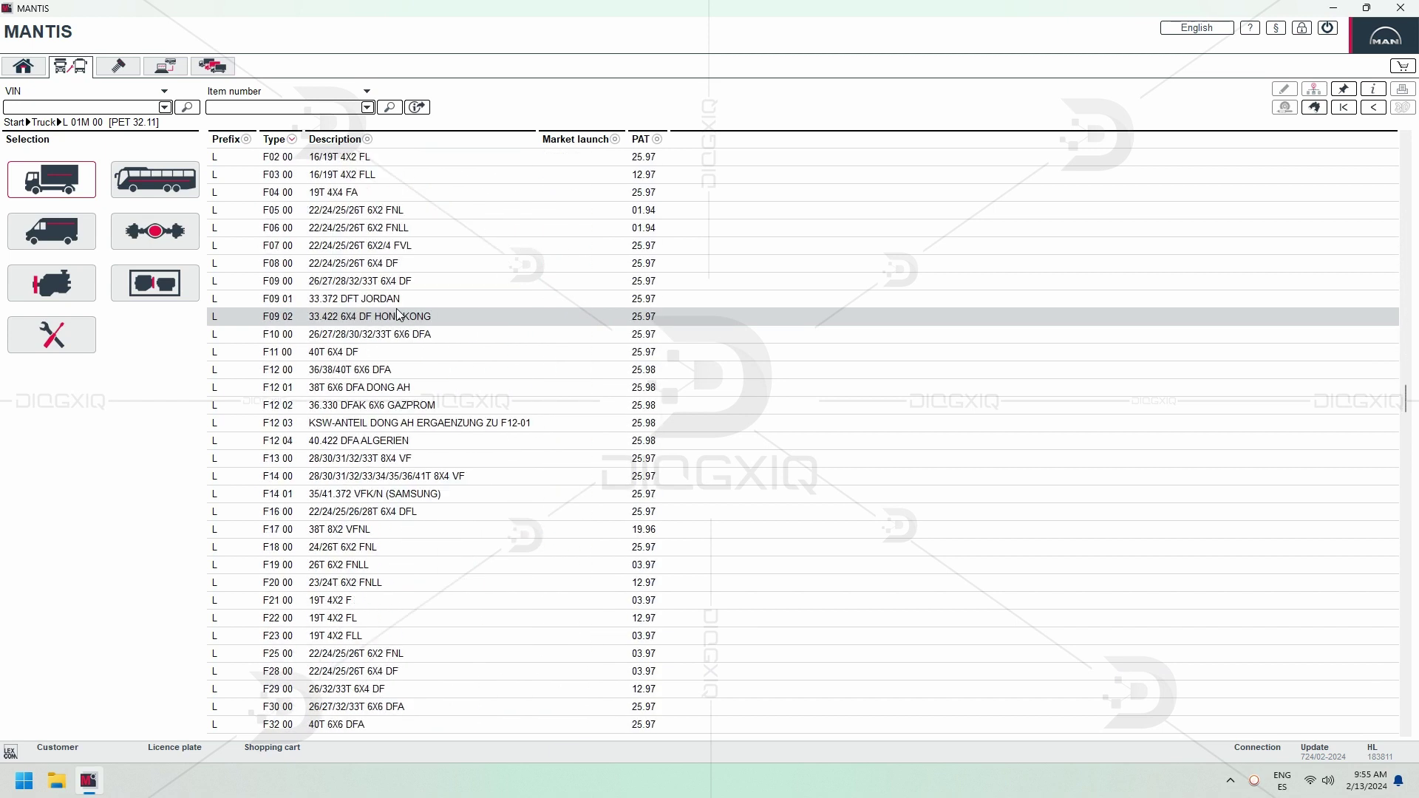
scroll(398, 315, down, 20)
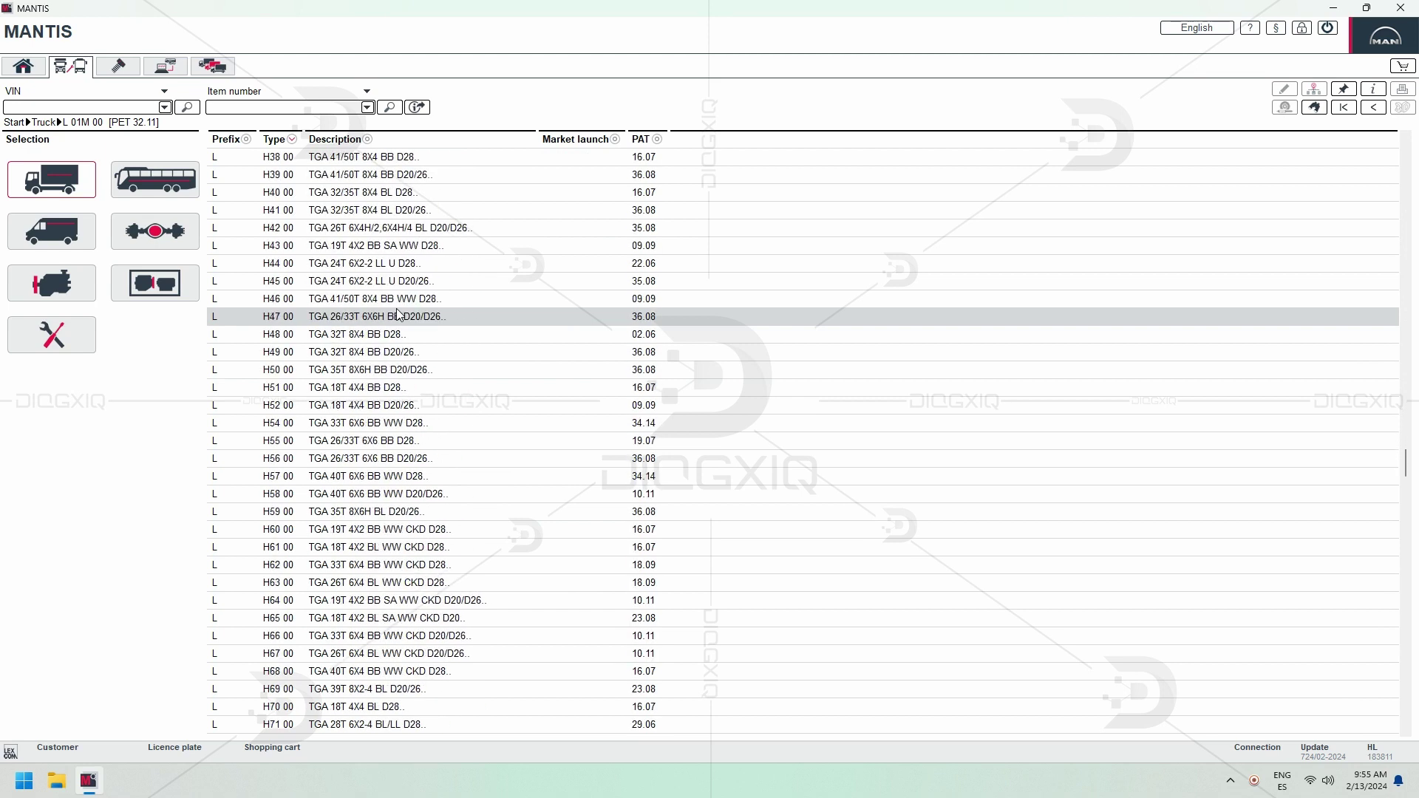
scroll(397, 316, down, 20)
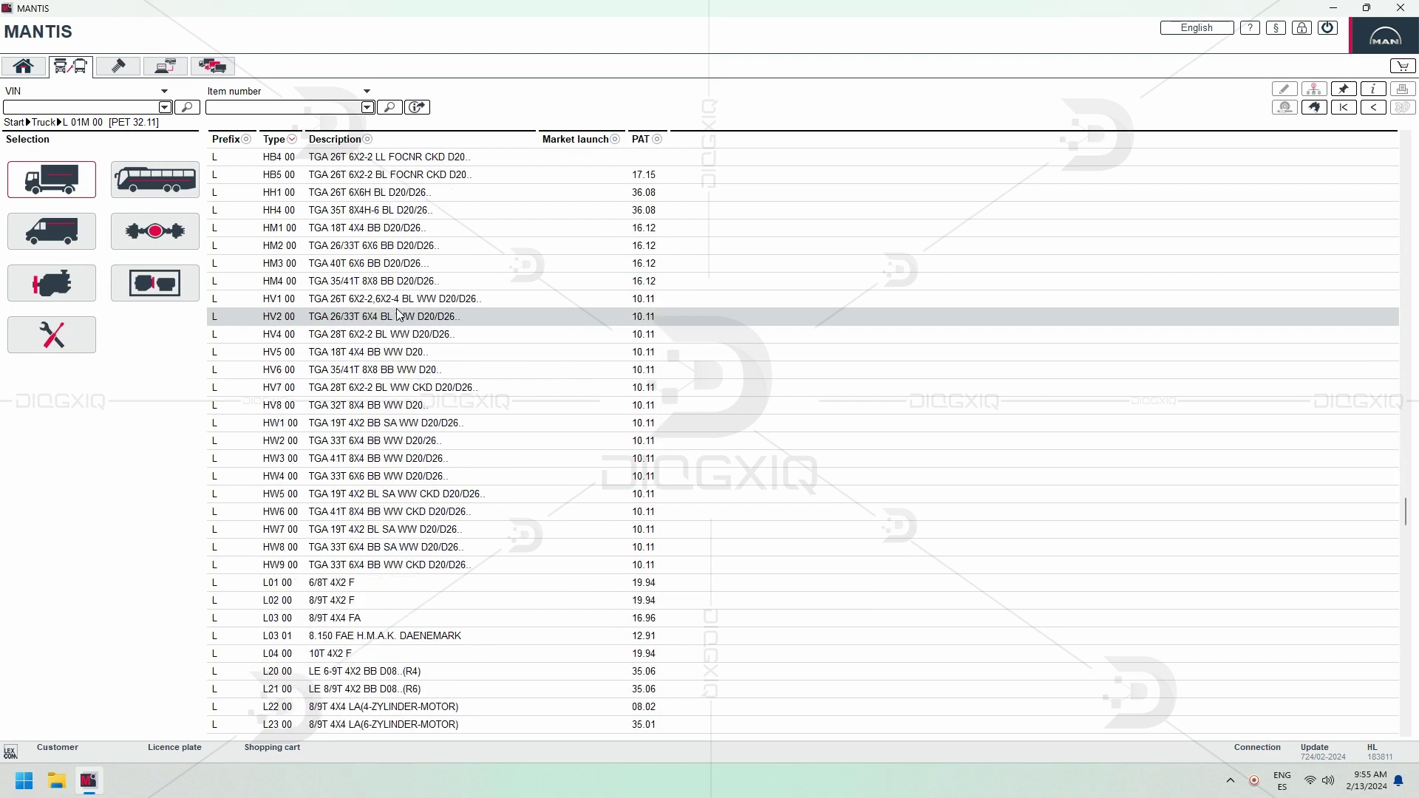
scroll(397, 315, down, 20)
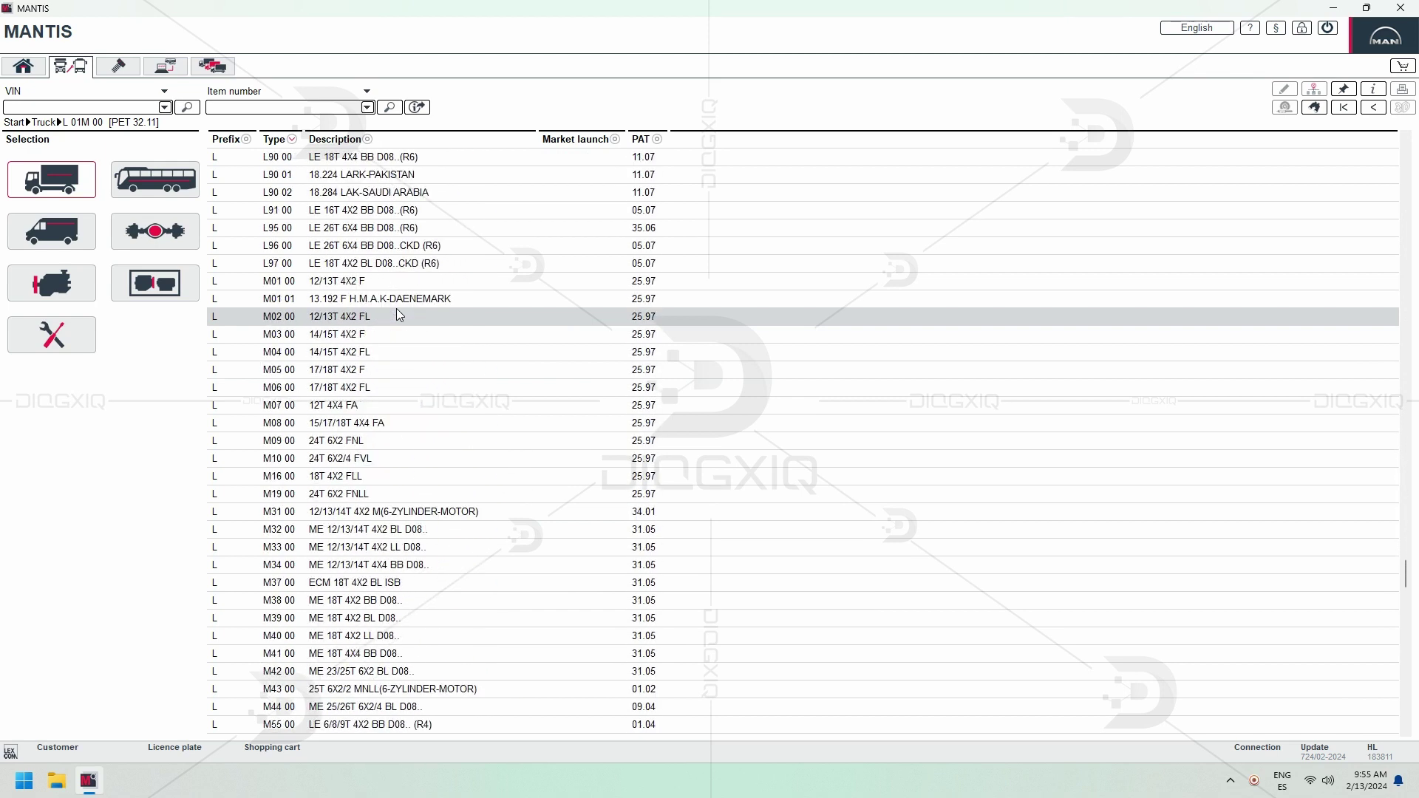
scroll(398, 316, down, 20)
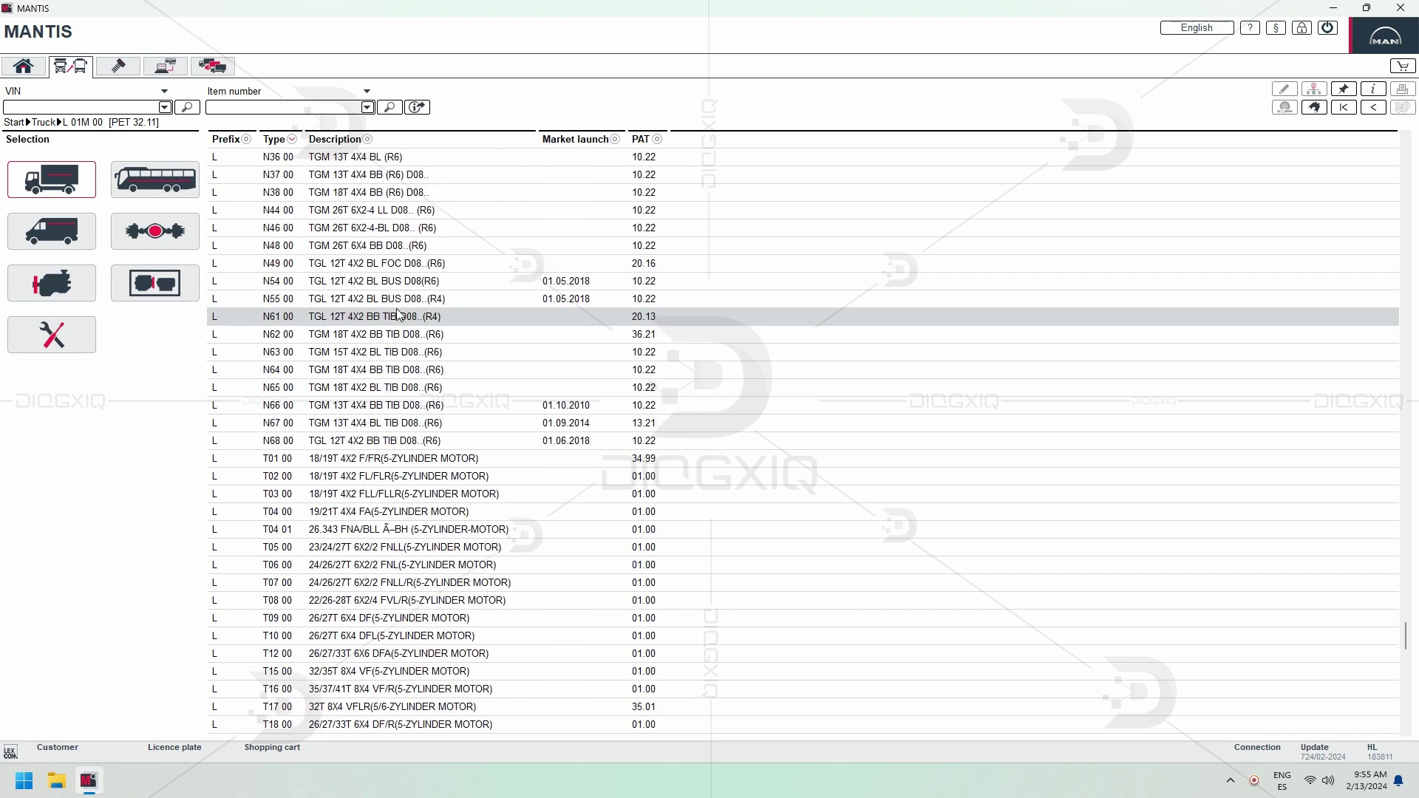
scroll(398, 315, down, 20)
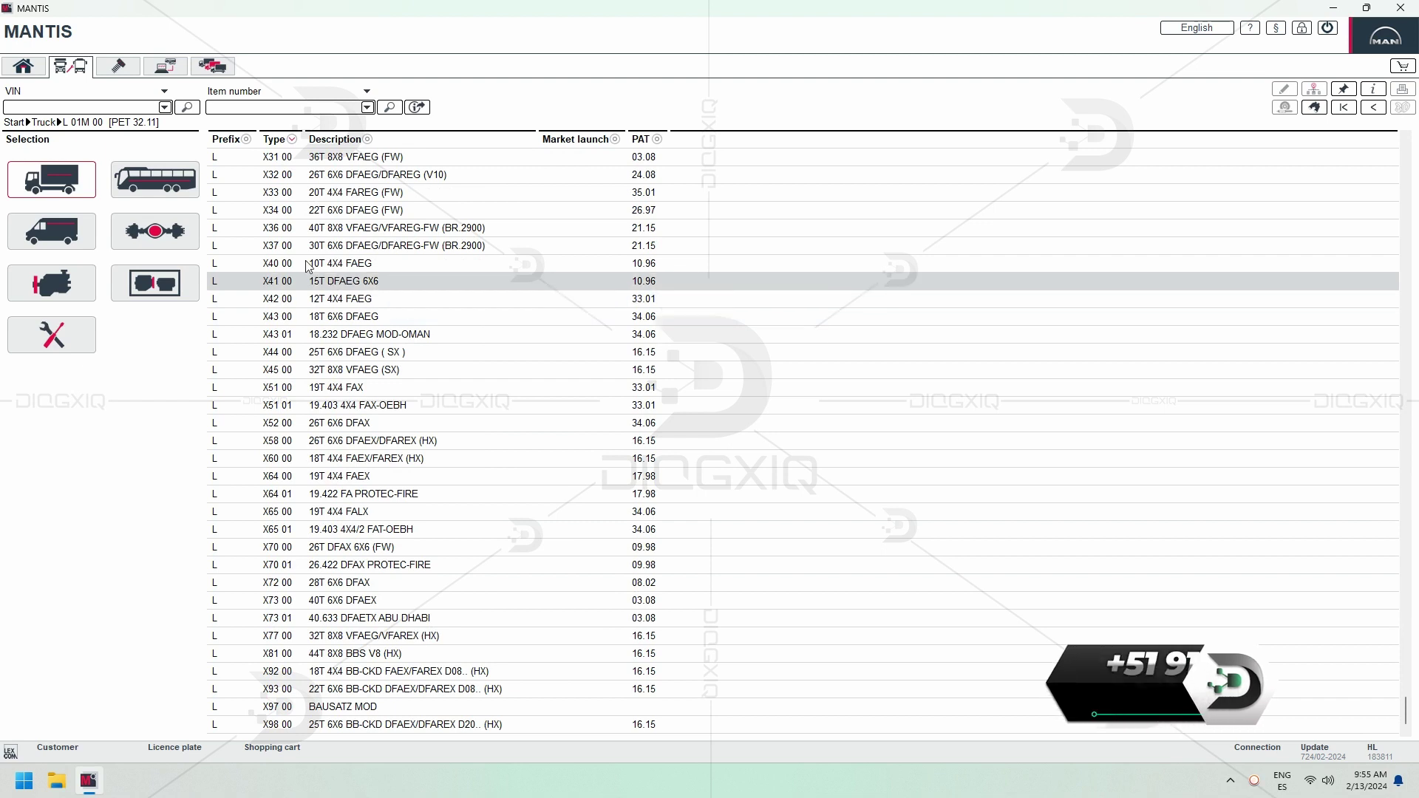
- Open the coach category and examine its list of vehicle types
click(155, 180)
scroll(408, 244, down, 20)
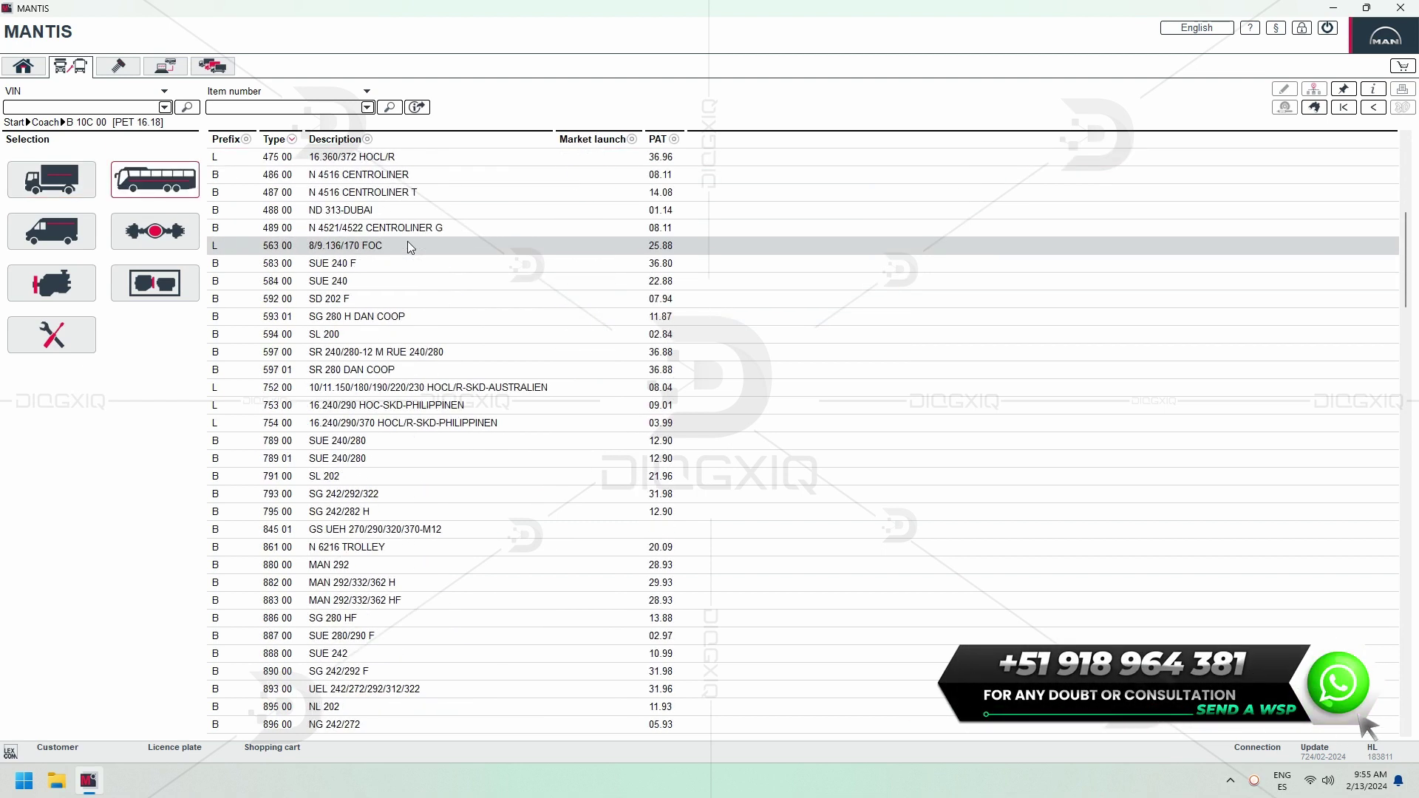
scroll(410, 247, down, 20)
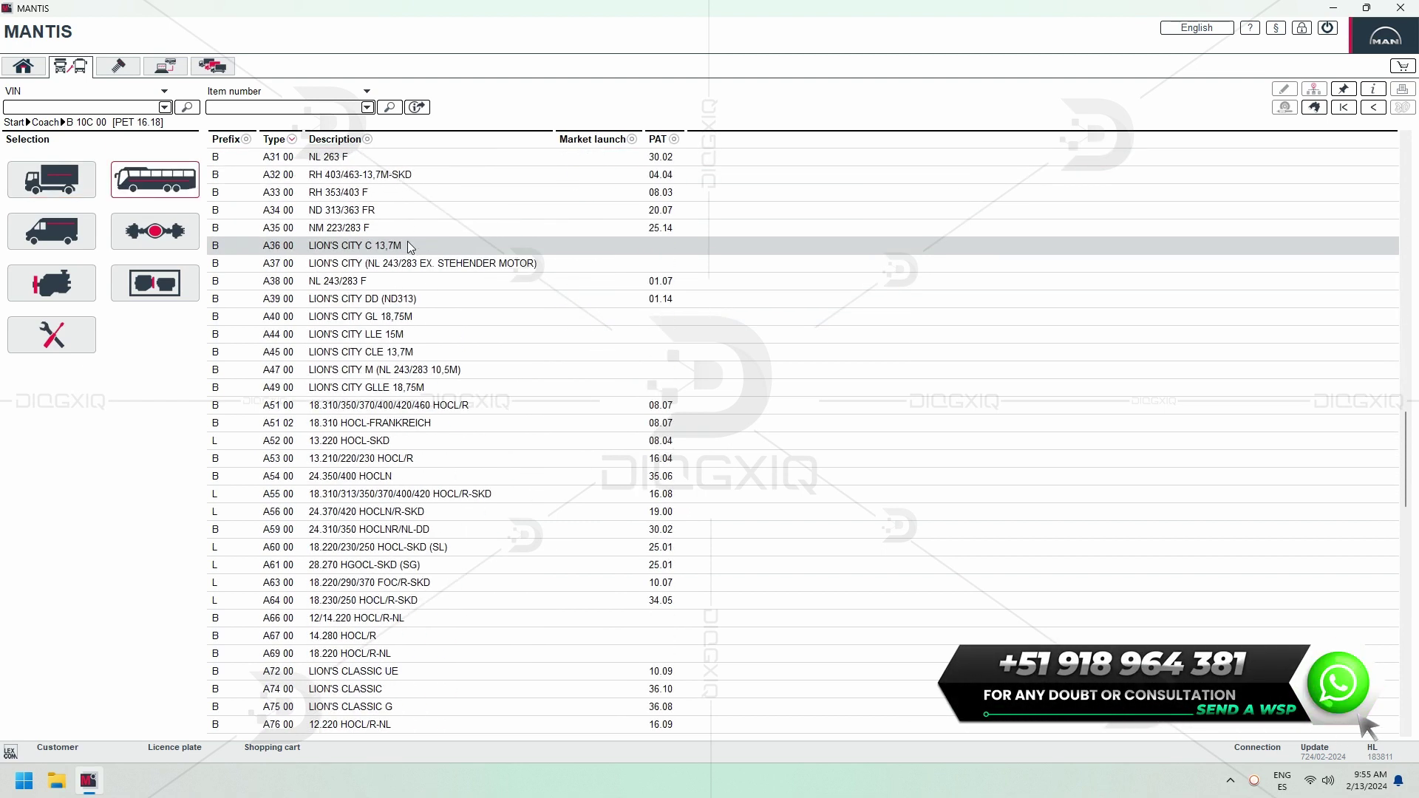
scroll(409, 244, down, 7)
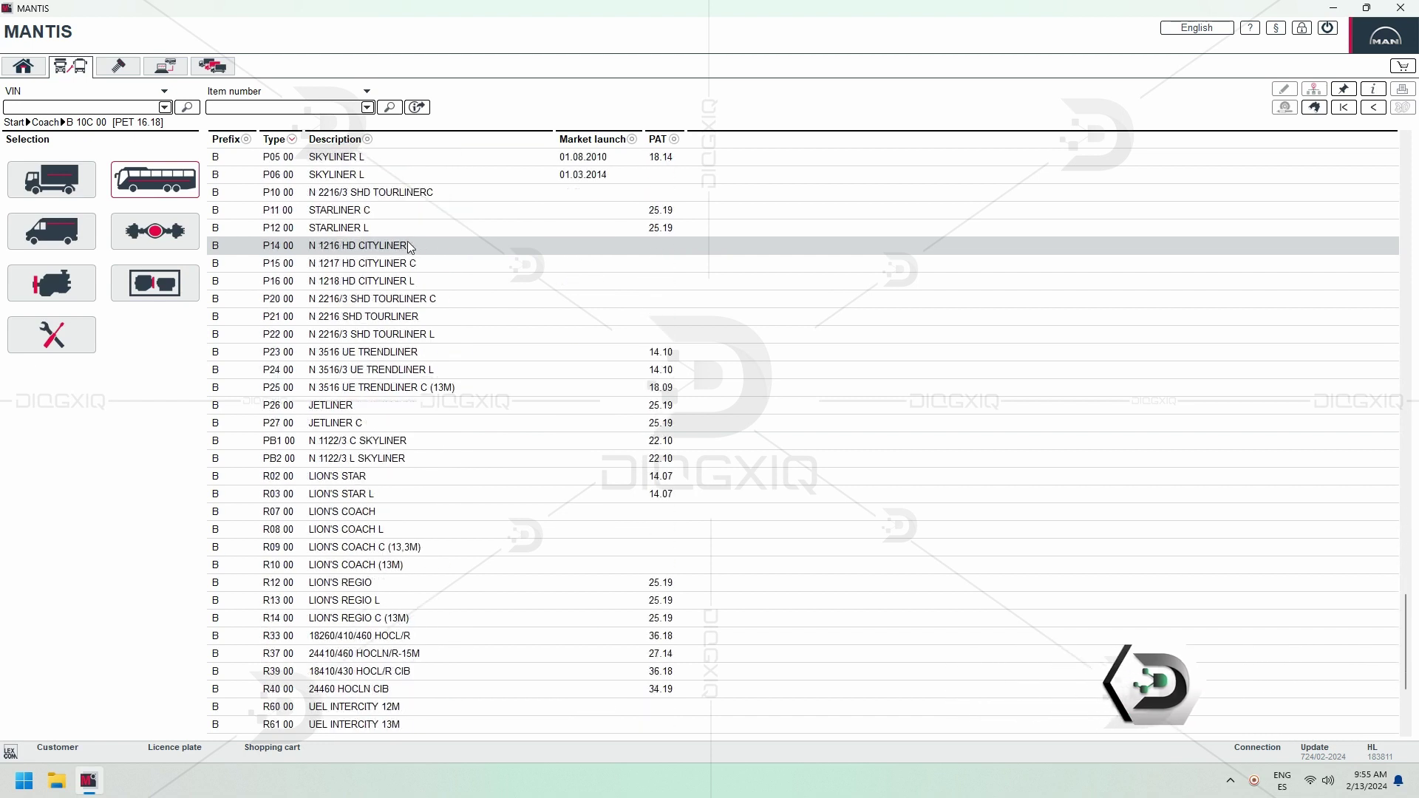
- List the TGE van types and the aggregate types
click(52, 231)
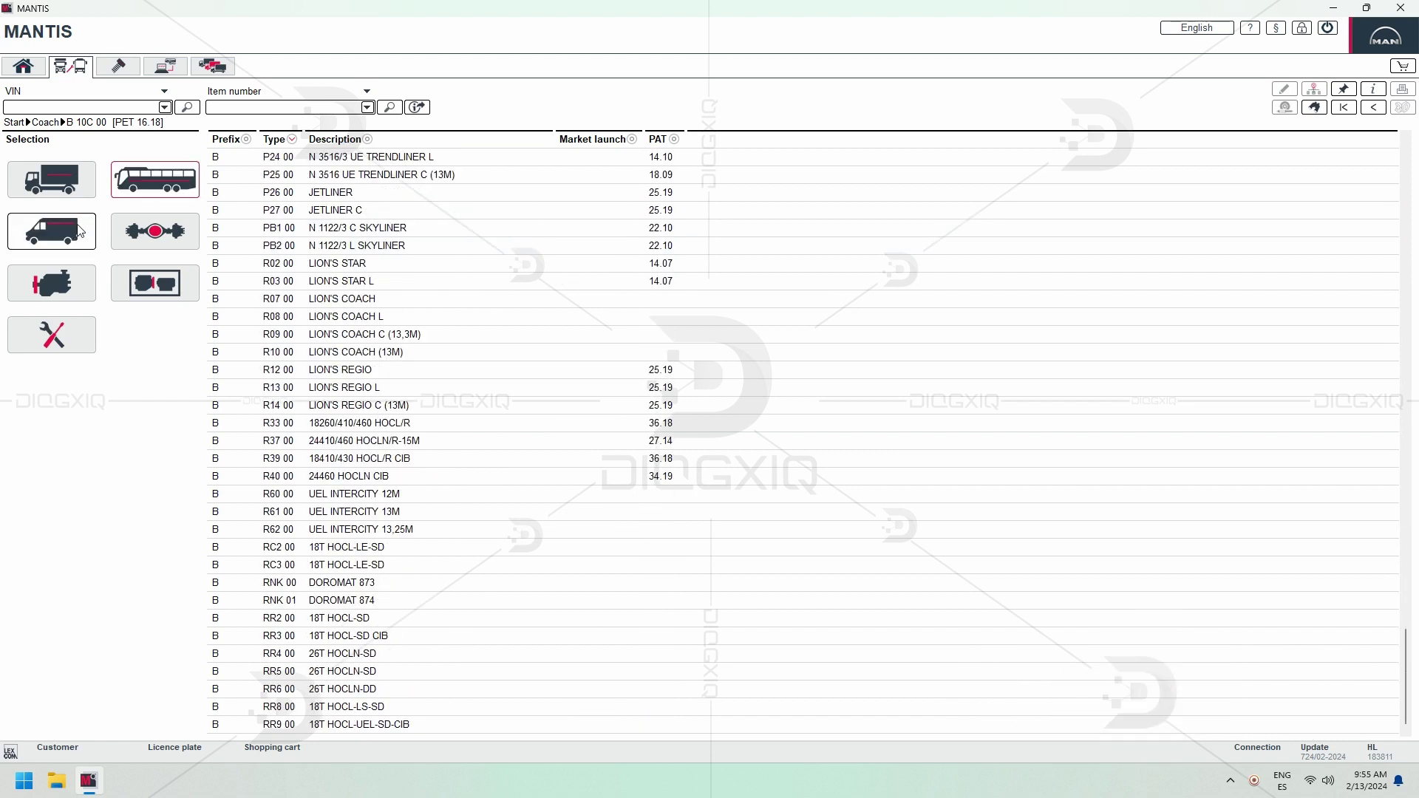
click(155, 231)
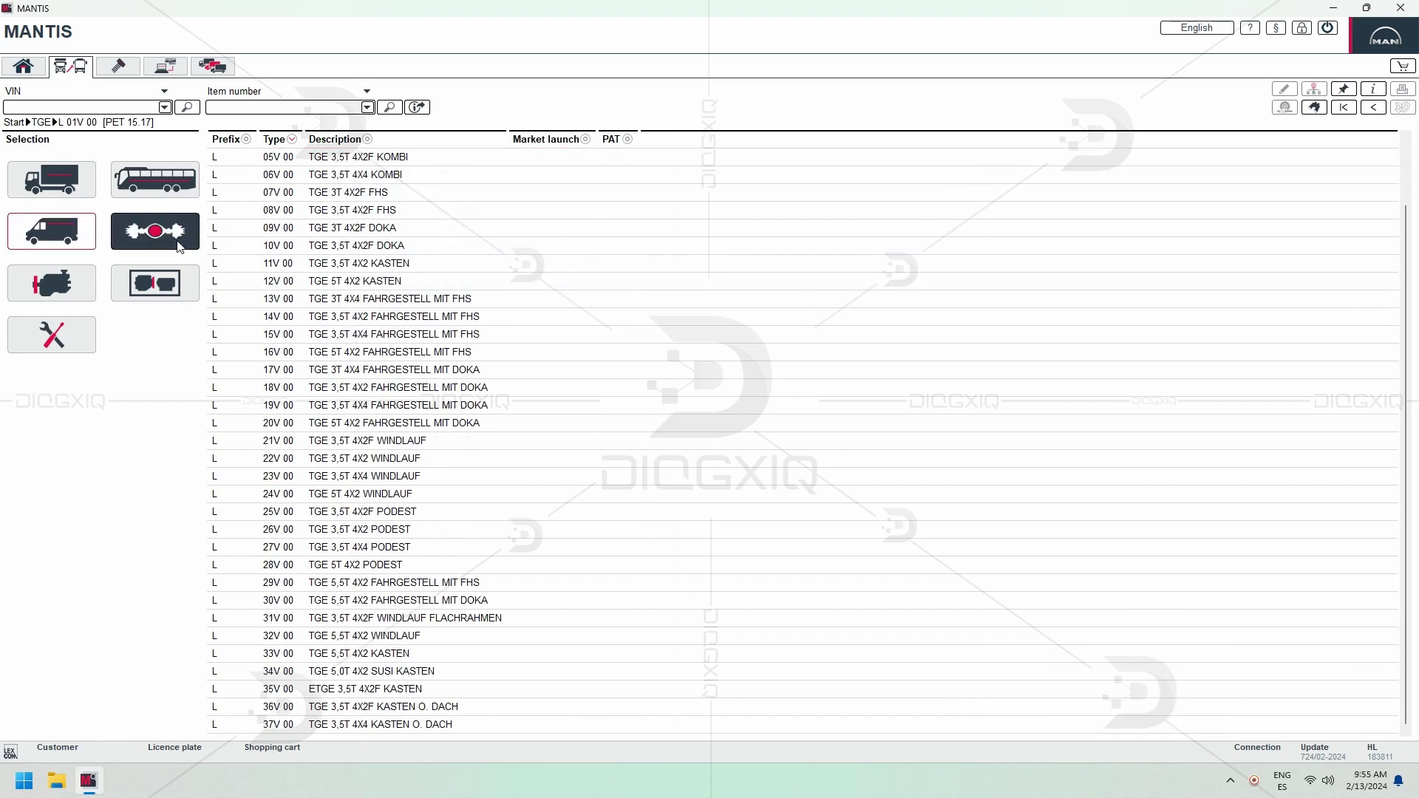
- Open the vehicle engine category and examine its list of engine types
click(52, 283)
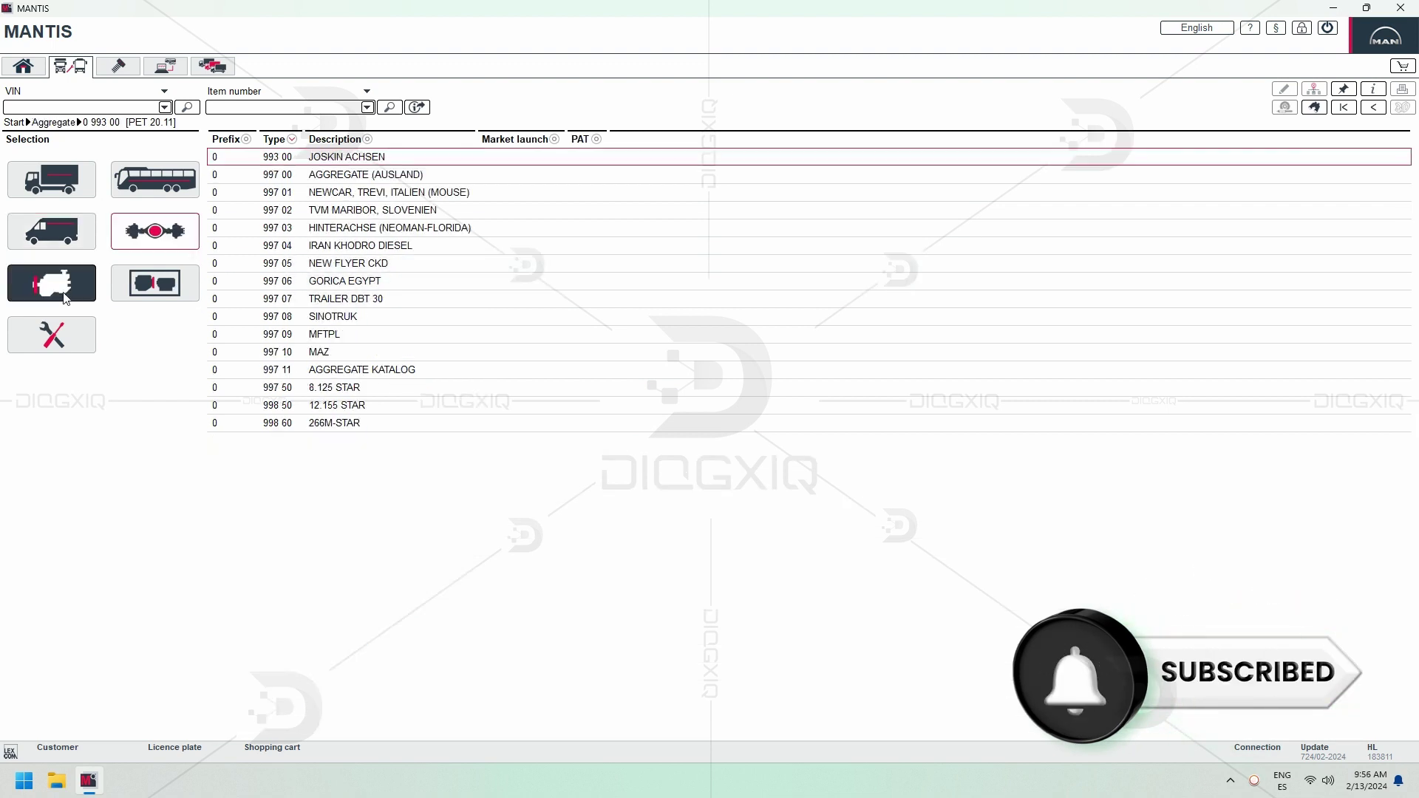
scroll(391, 282, down, 10)
scroll(391, 282, down, 20)
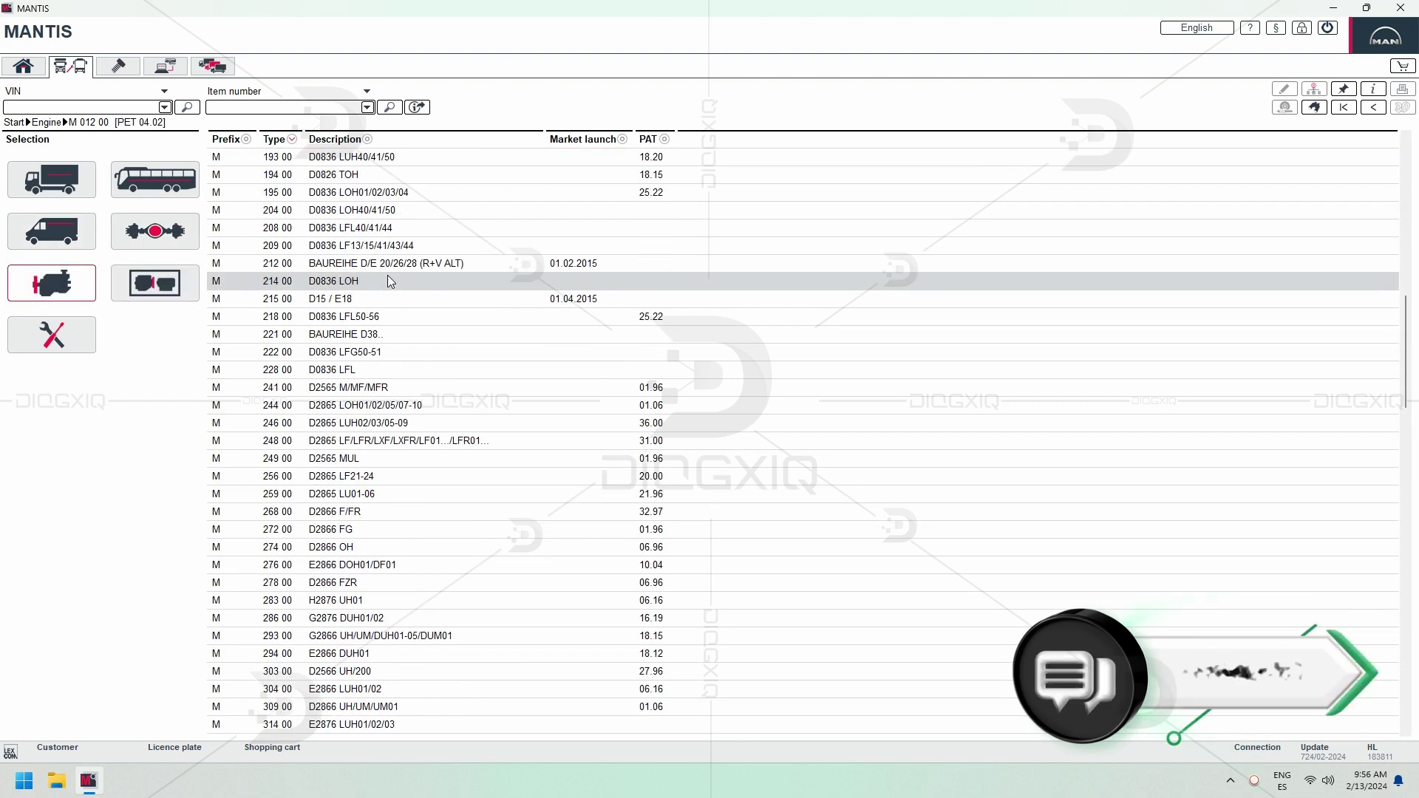
scroll(391, 282, down, 6)
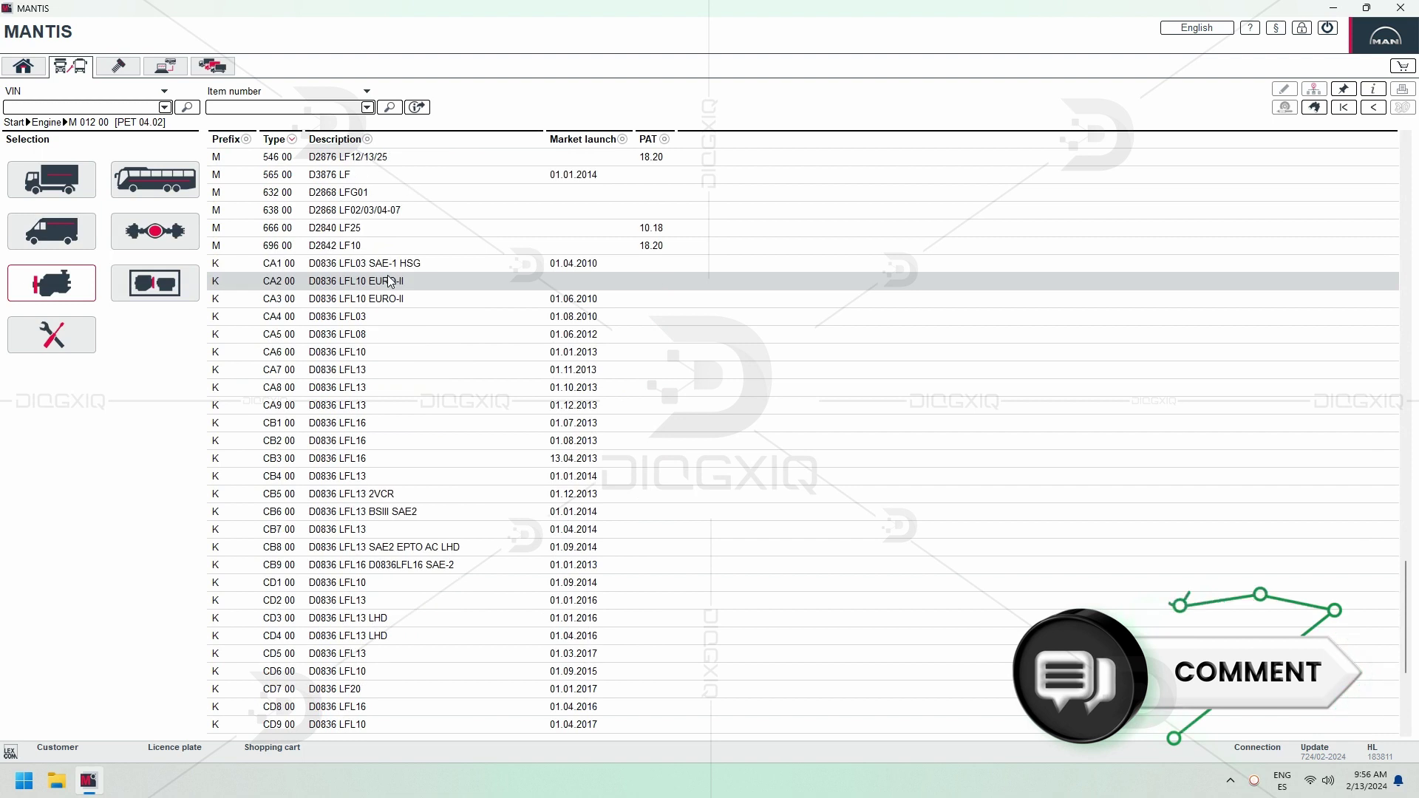
- Examine the industrial/marine engine types and list the special tool catalogues
click(155, 283)
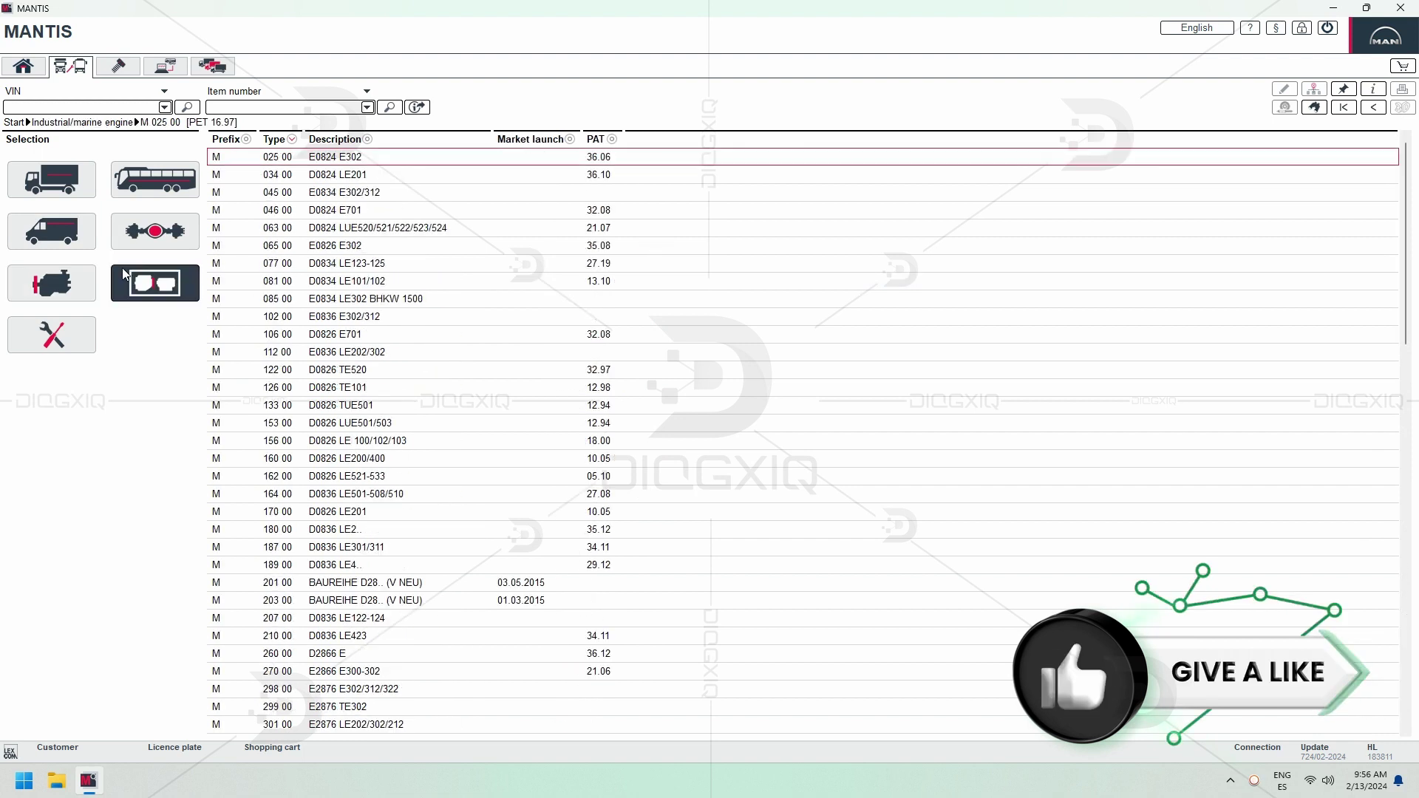
scroll(508, 309, down, 12)
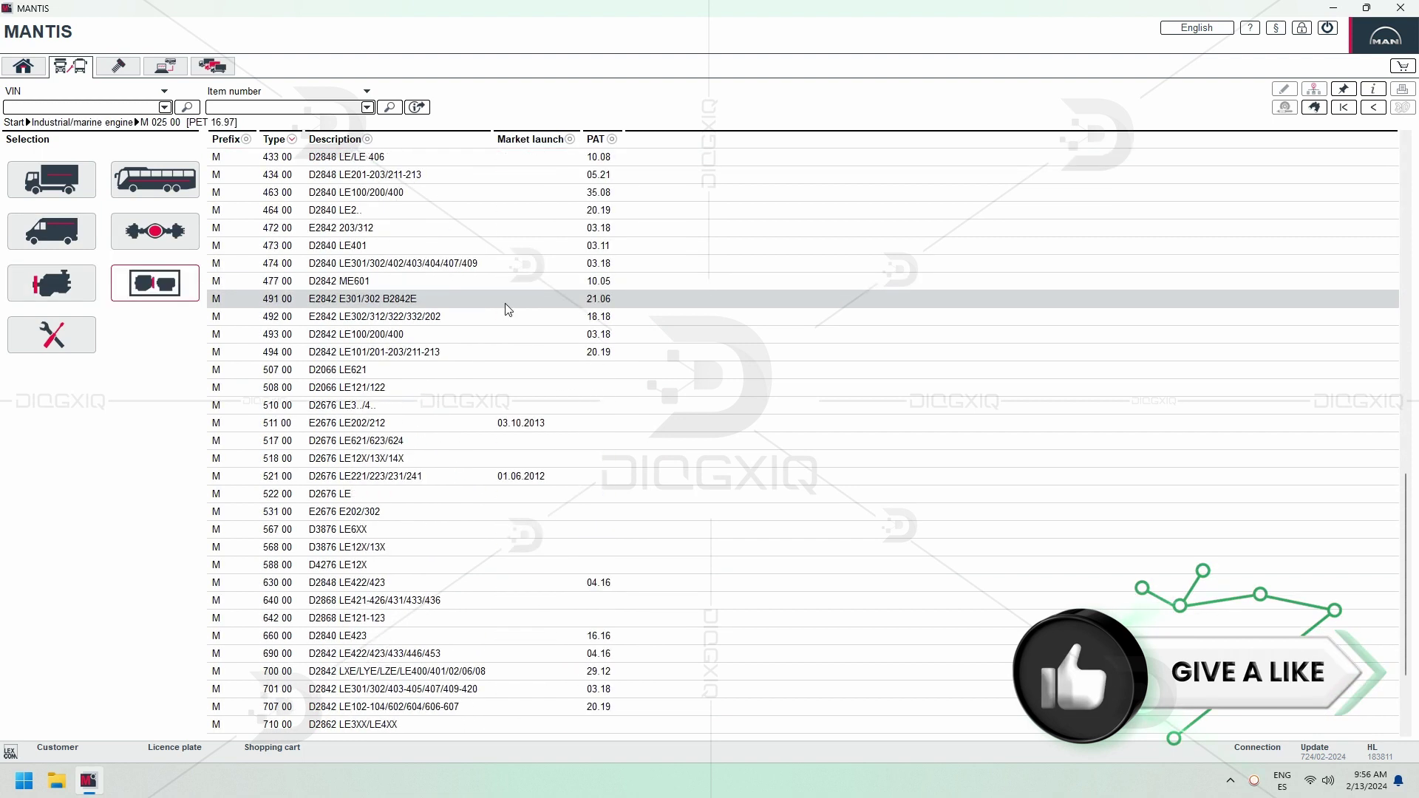
click(57, 345)
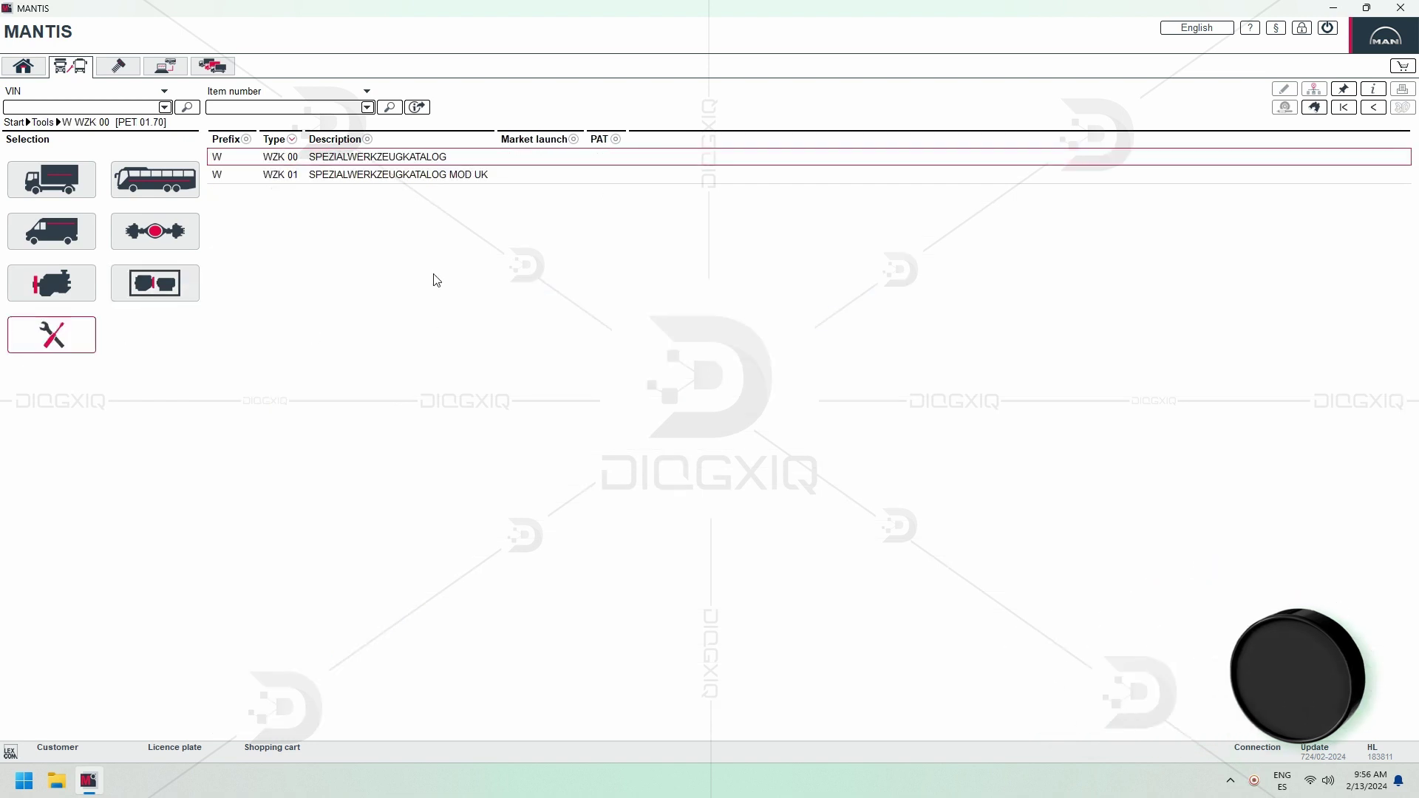
- Open the standard parts catalogue and examine the part names and images in the screw group
click(119, 68)
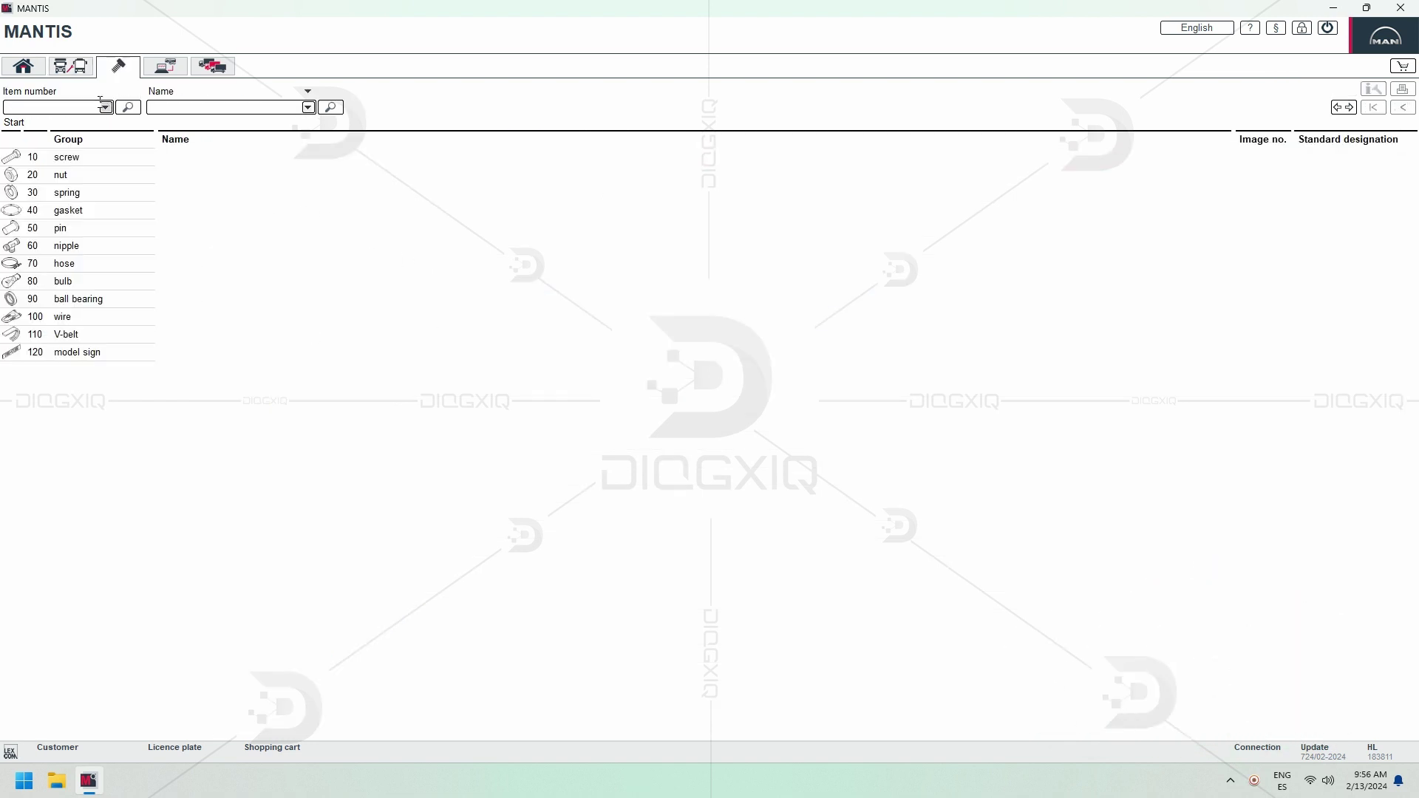
click(61, 156)
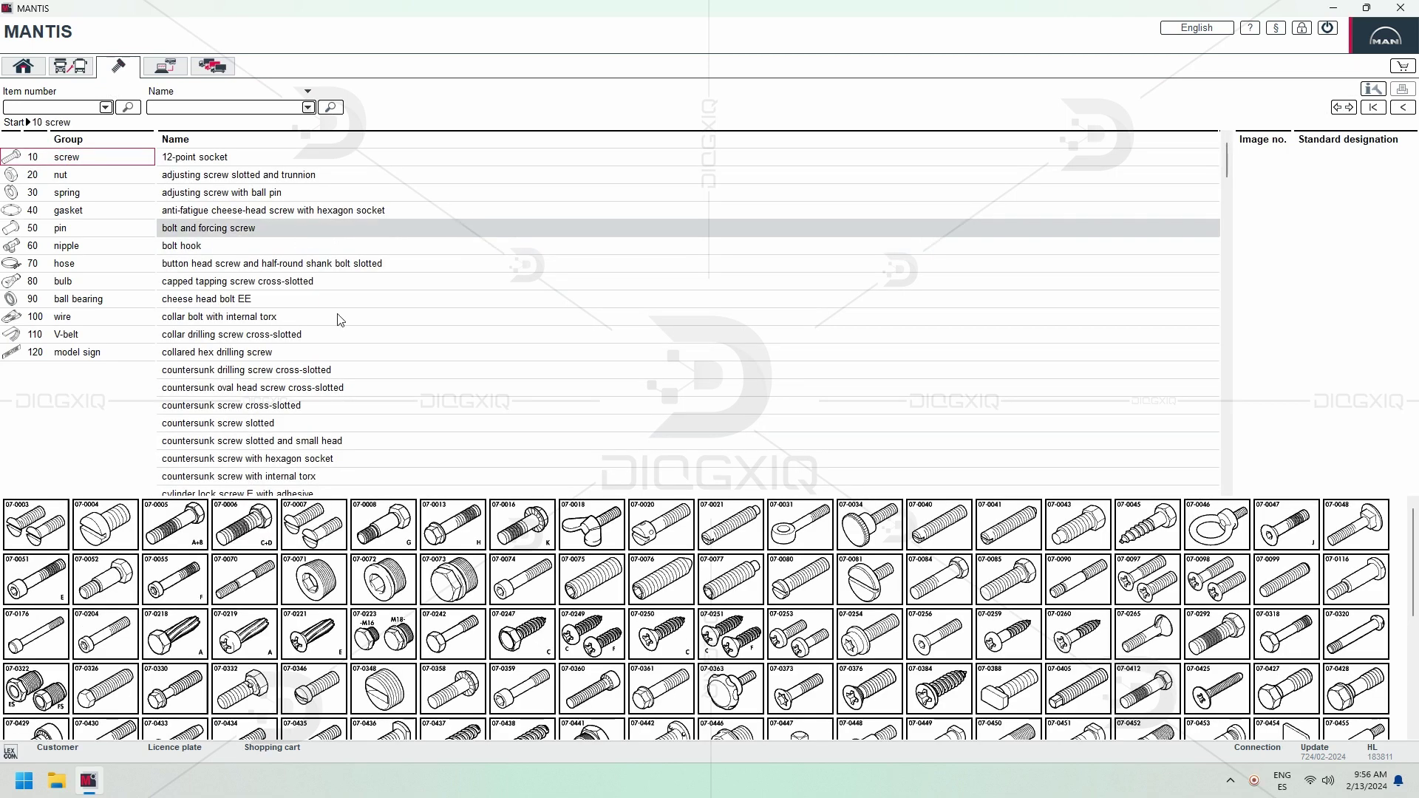
scroll(526, 596, down, 3)
scroll(580, 379, down, 15)
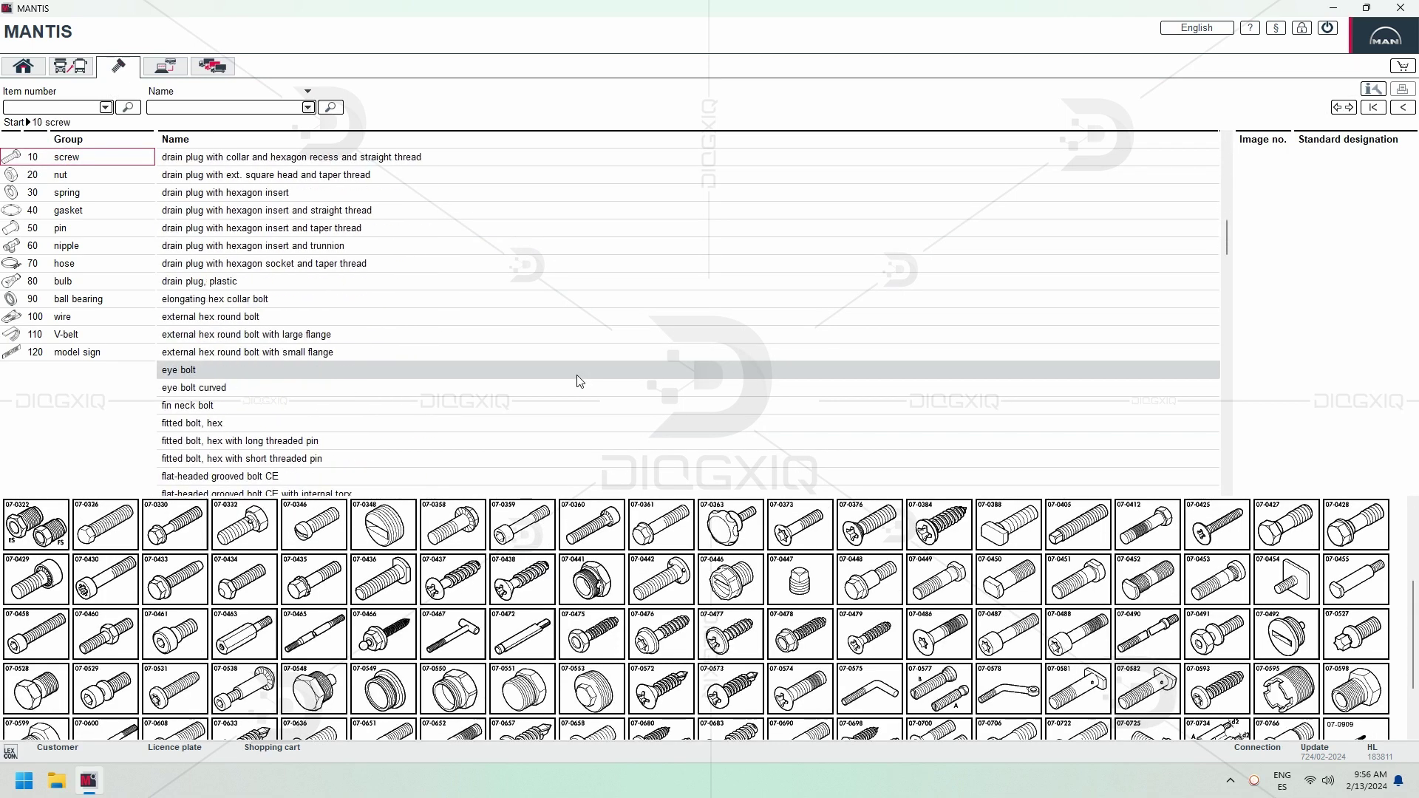
scroll(580, 379, down, 15)
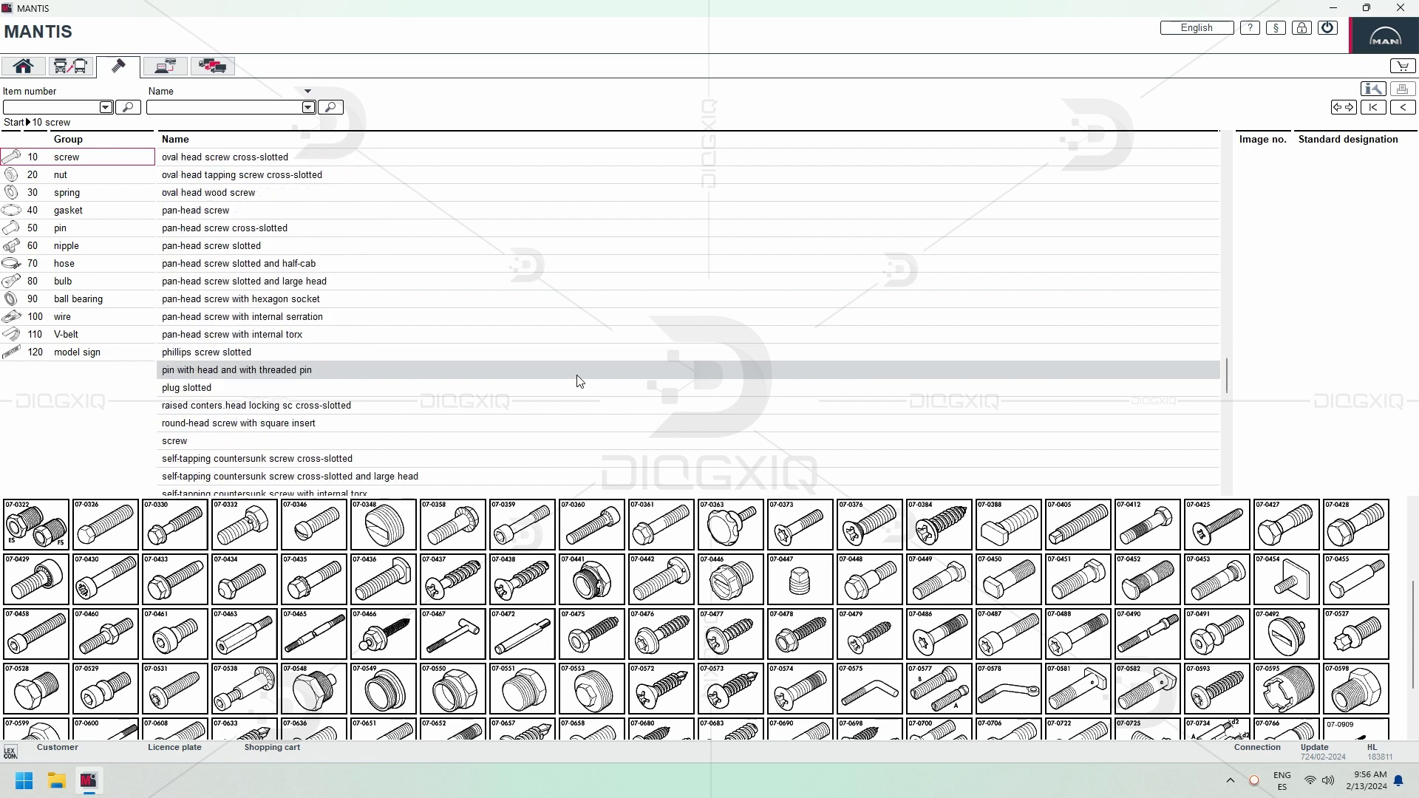
scroll(607, 355, down, 10)
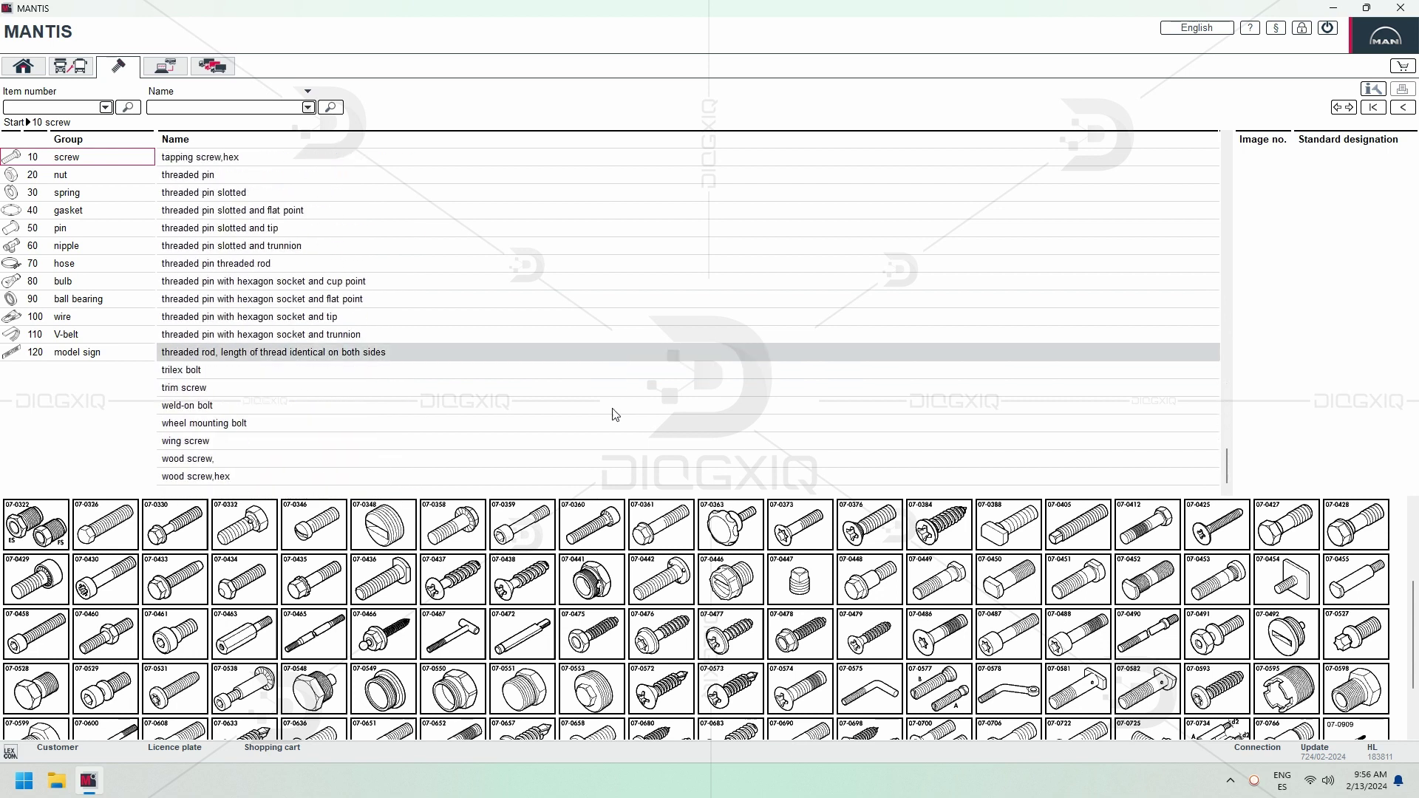
scroll(592, 547, down, 2)
- Examine the part names in the nut and spring groups of the standard parts
click(96, 174)
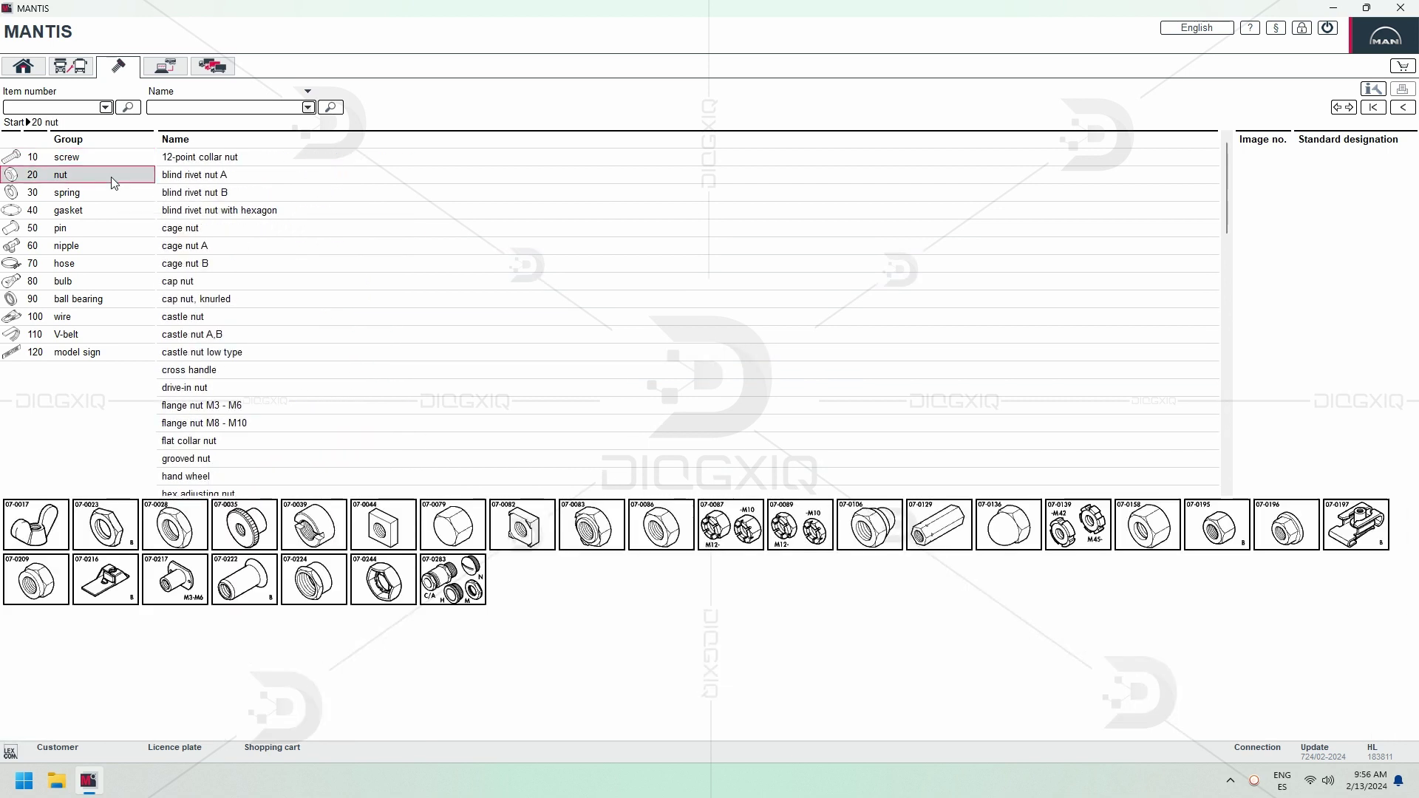
scroll(342, 231, down, 5)
scroll(342, 237, down, 8)
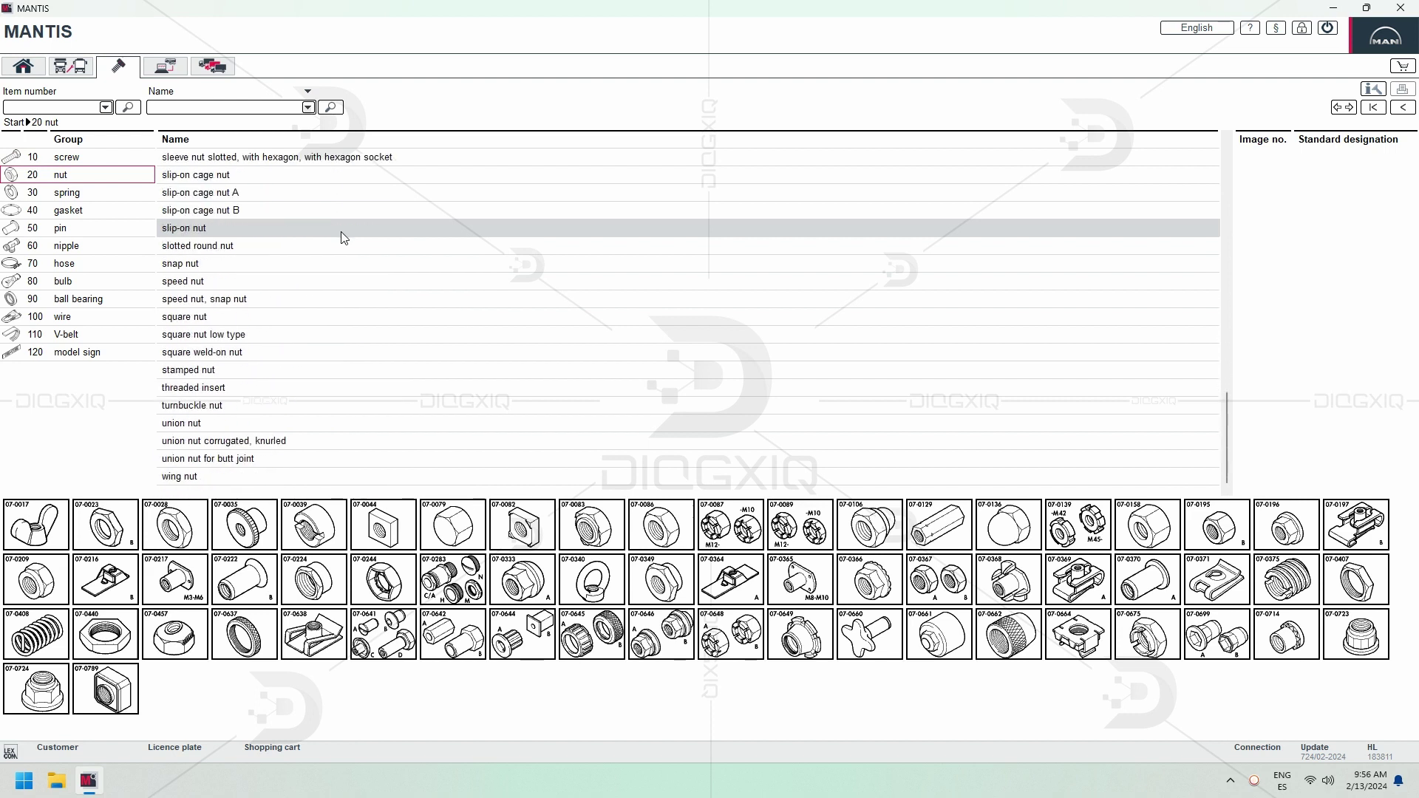
click(62, 195)
scroll(473, 283, down, 10)
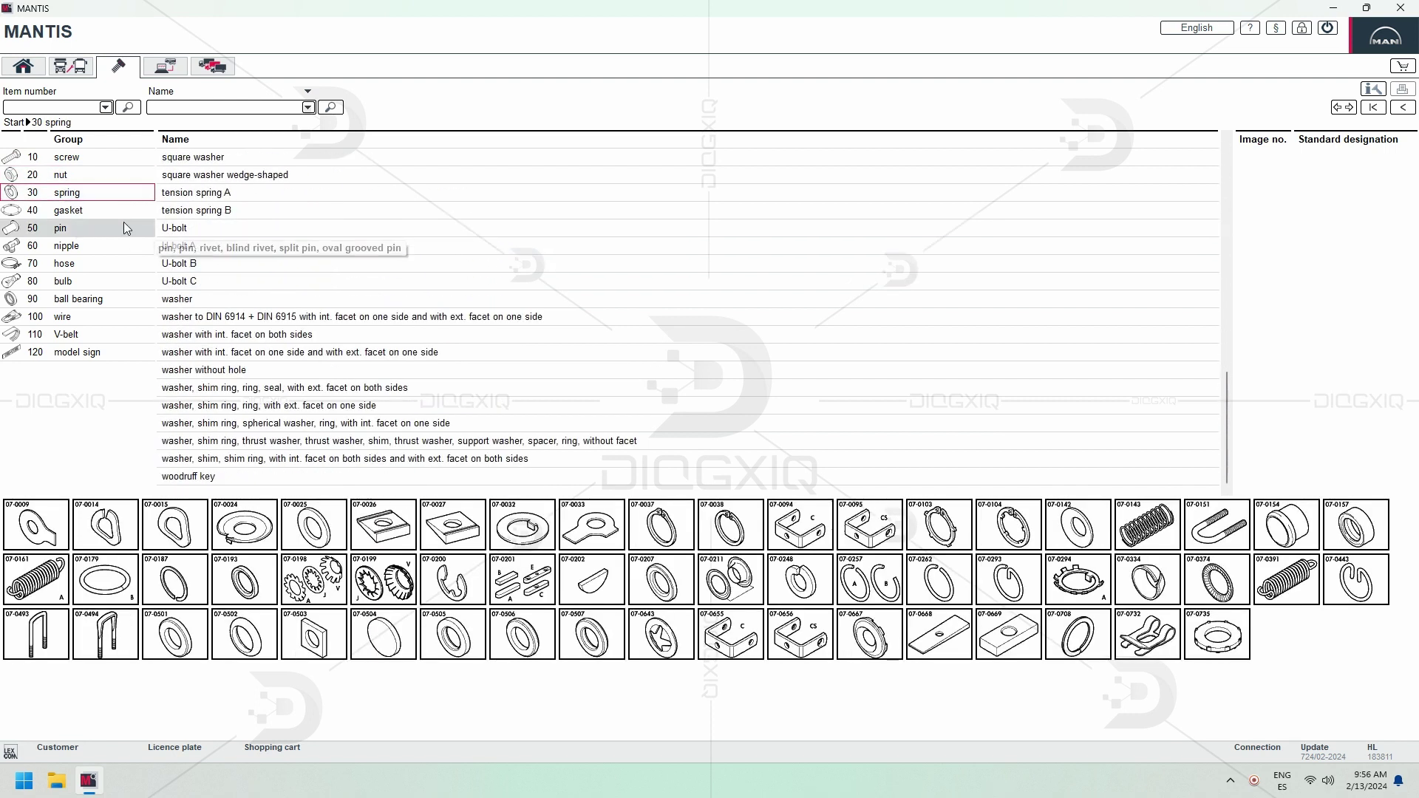
- List the standard parts in the gasket and pin groups
click(93, 214)
scroll(222, 263, down, 2)
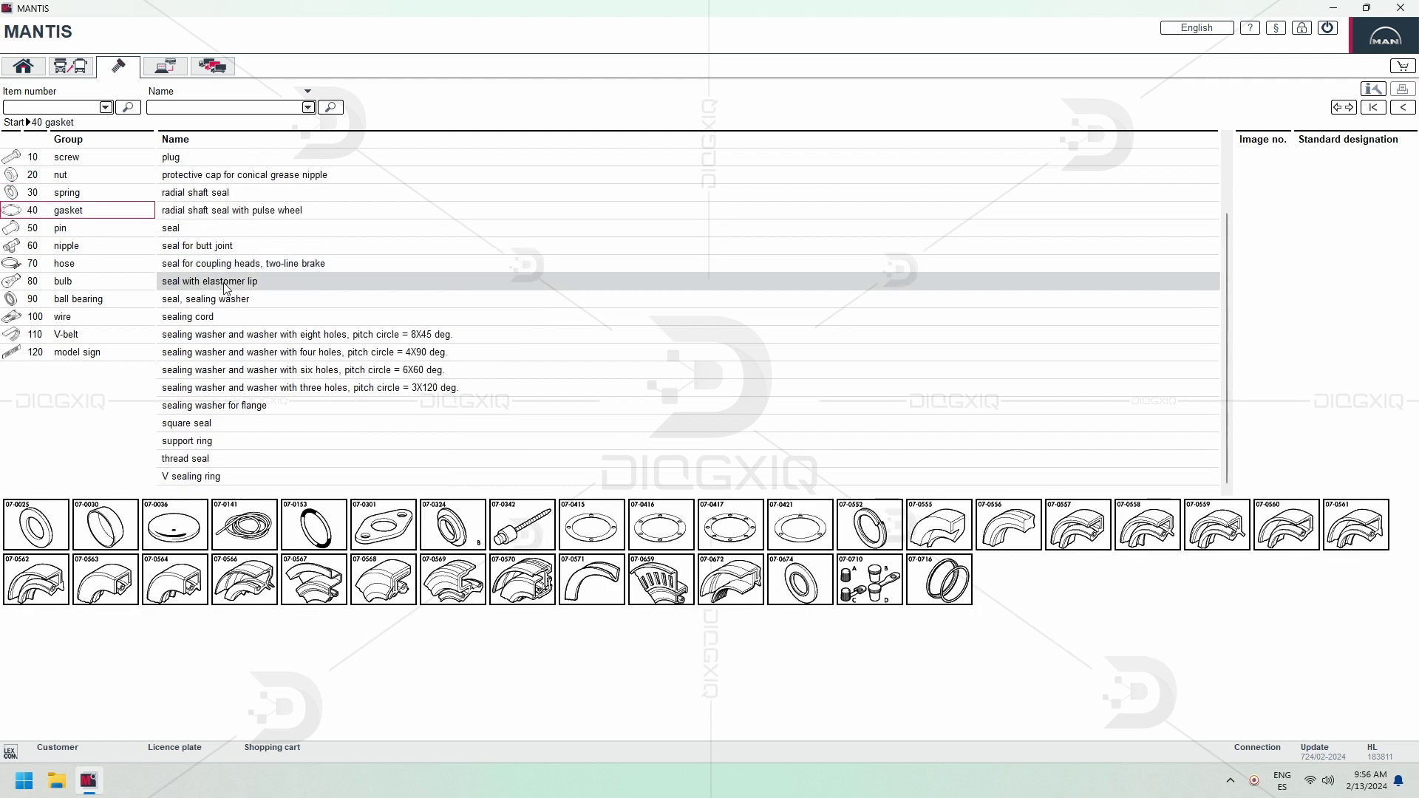
click(67, 225)
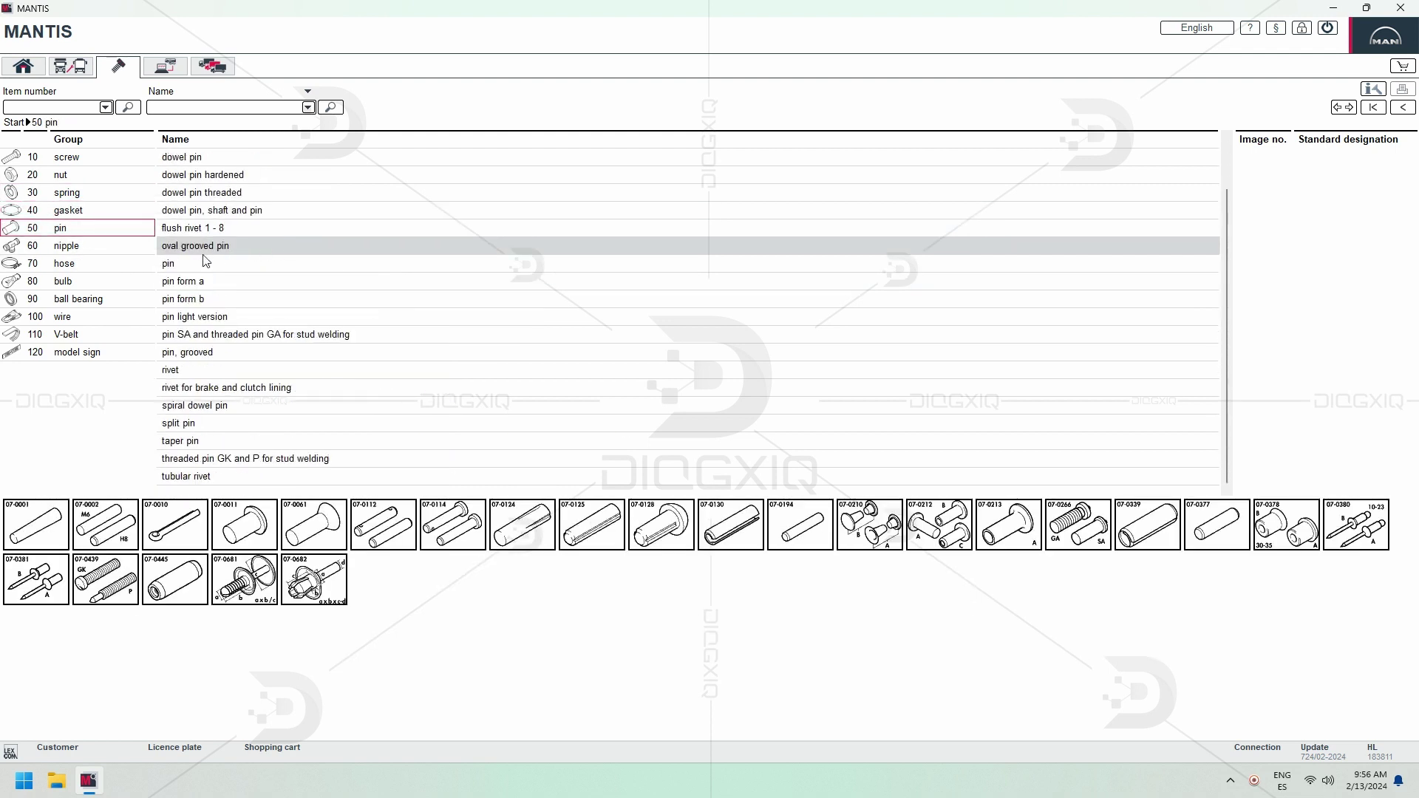
- Open the nipple group and examine its full list of fittings and couplings
click(103, 246)
scroll(388, 279, down, 15)
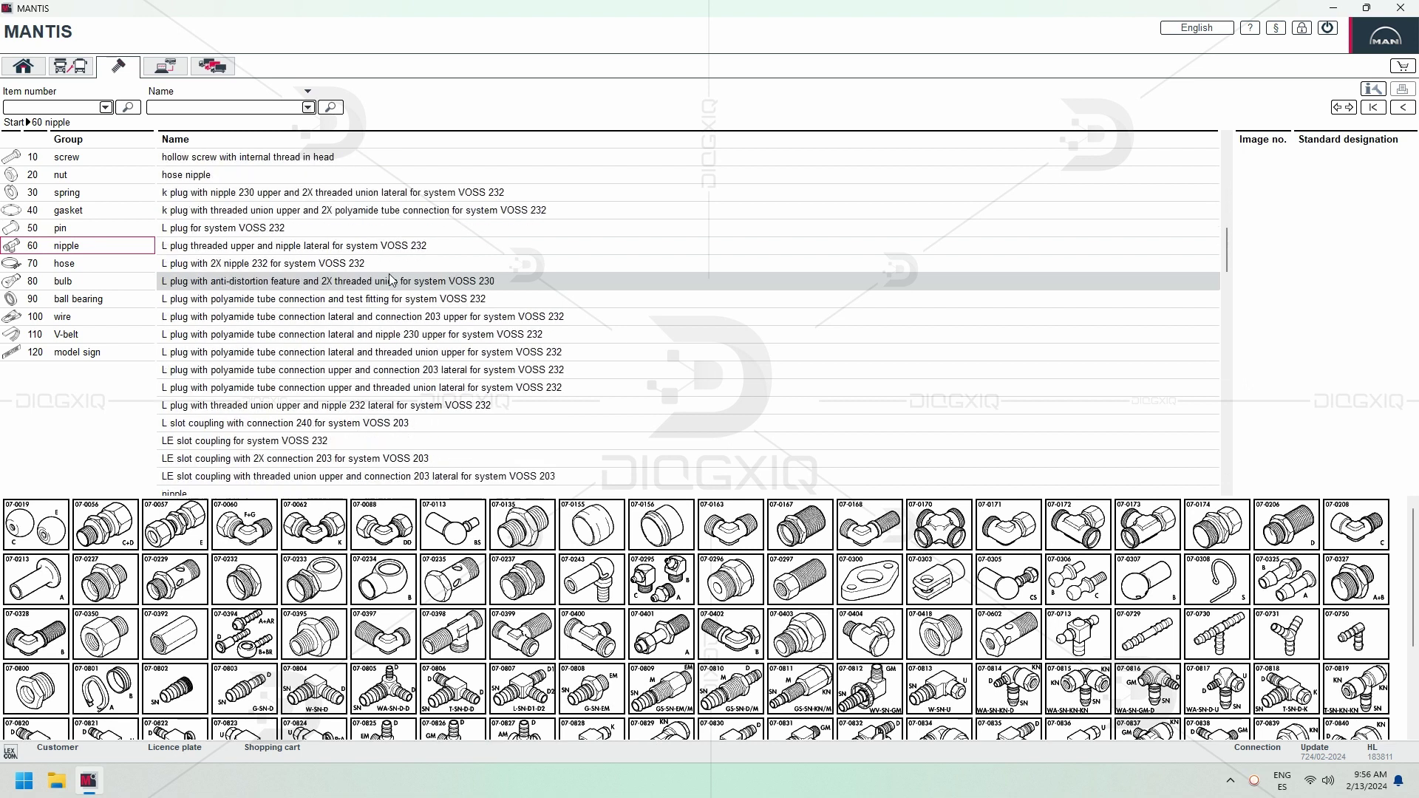
scroll(390, 275, down, 20)
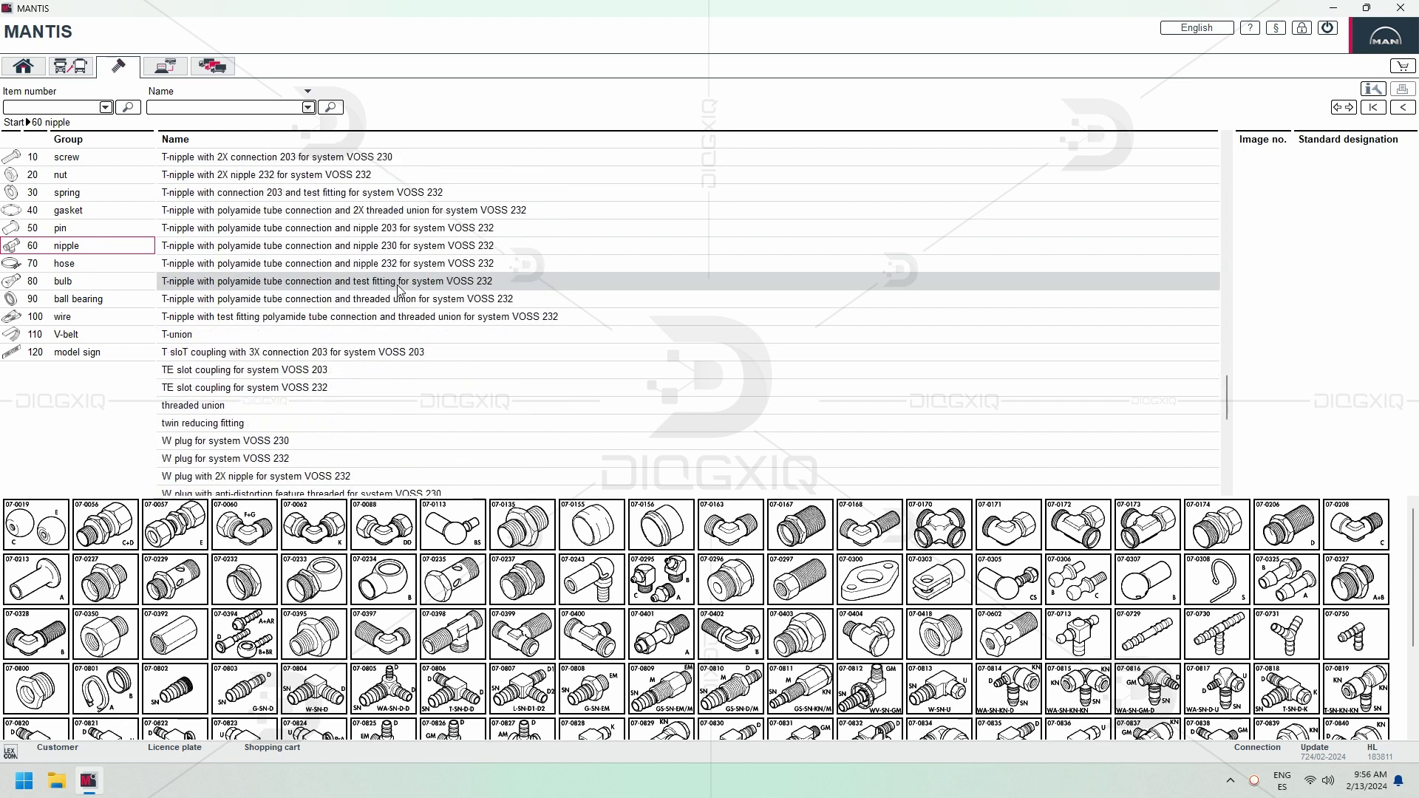
scroll(397, 289, down, 5)
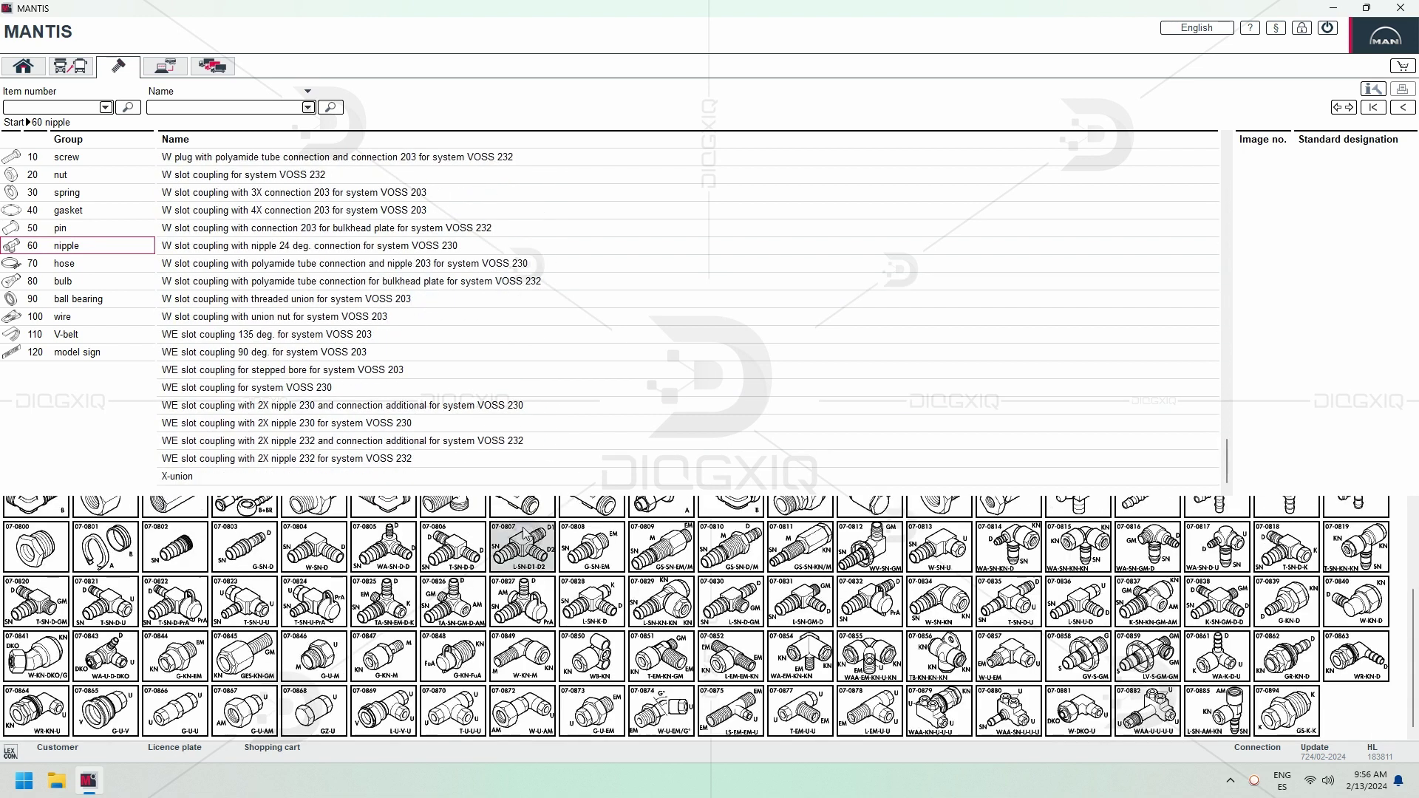
- Examine the standard parts listed in the hose and bulb groups
click(71, 266)
scroll(532, 340, down, 6)
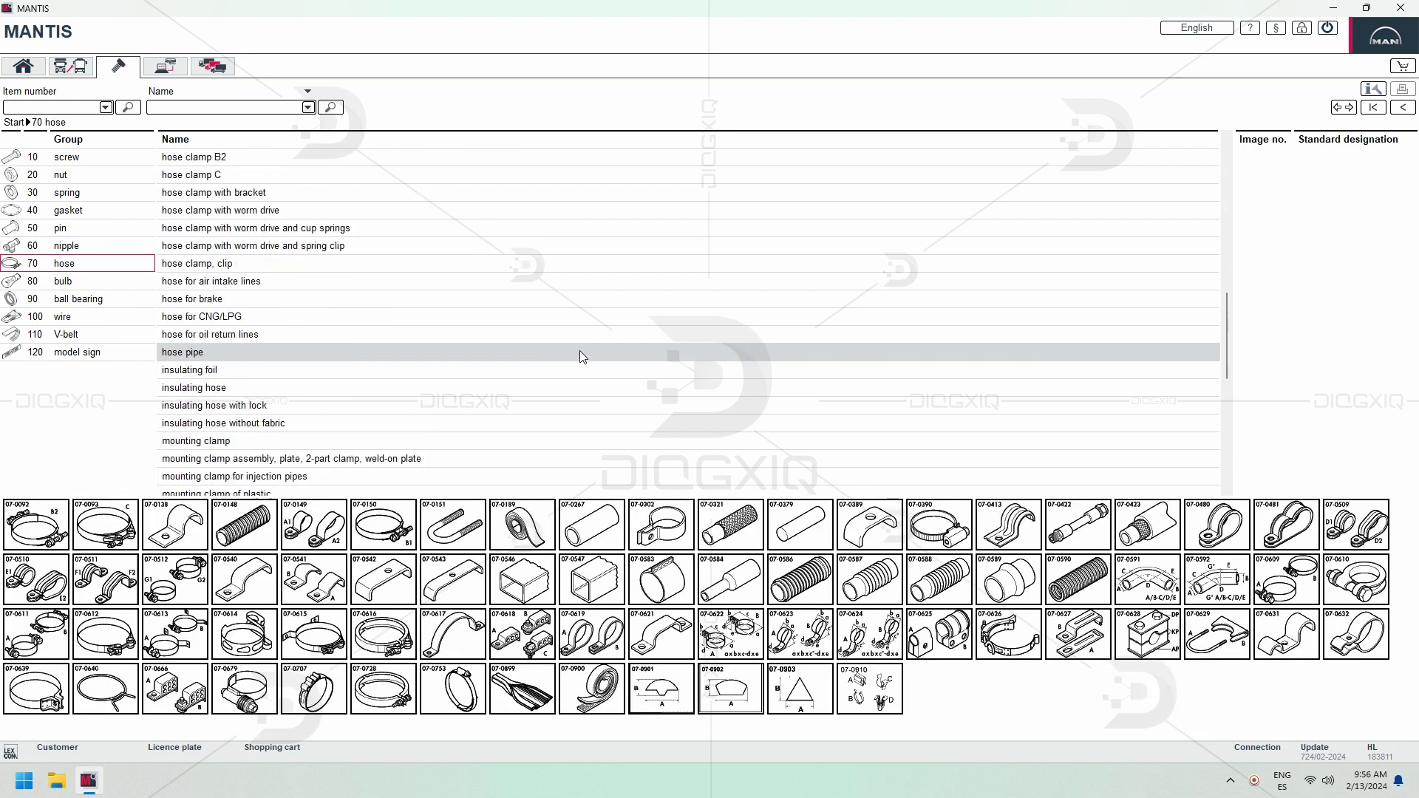
scroll(583, 357, down, 10)
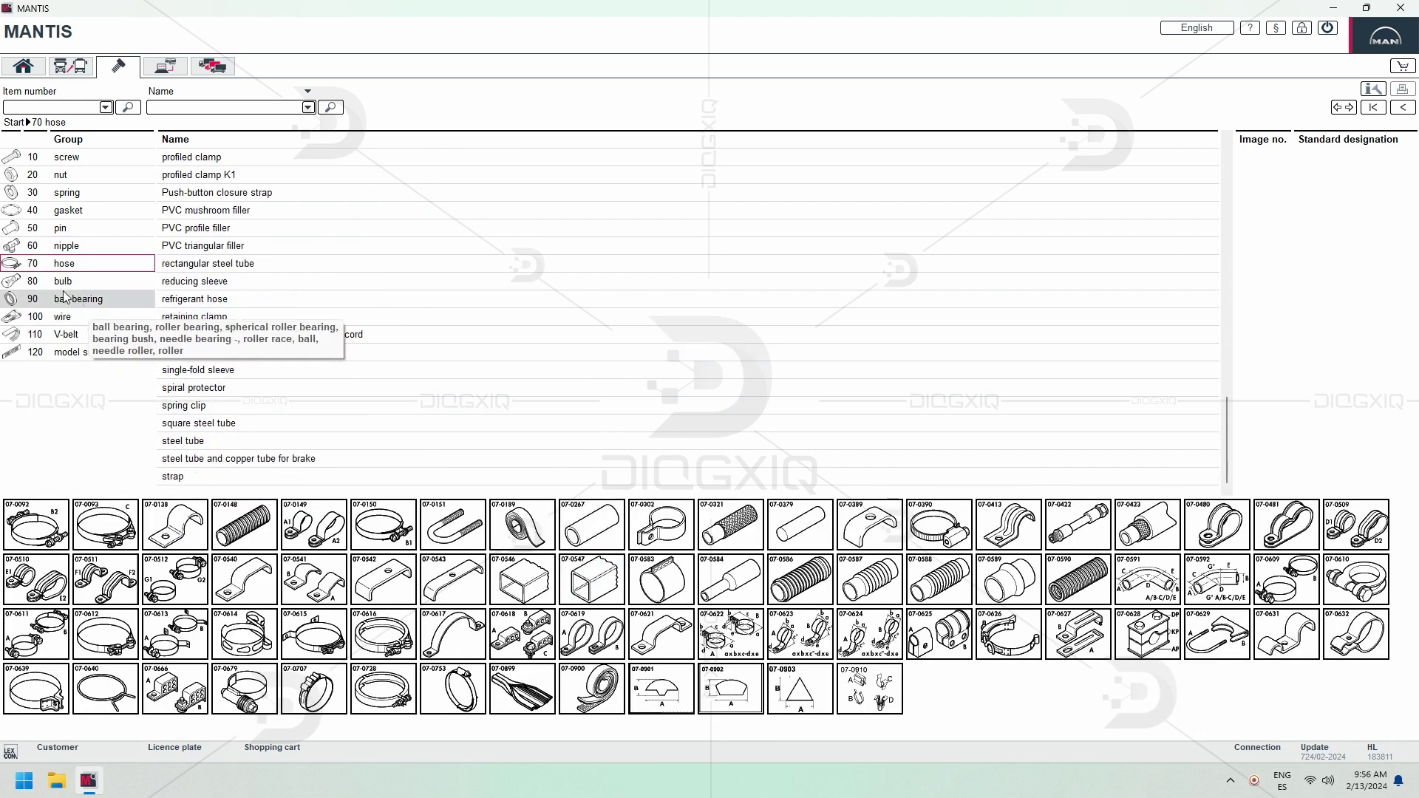
click(67, 281)
scroll(378, 367, down, 15)
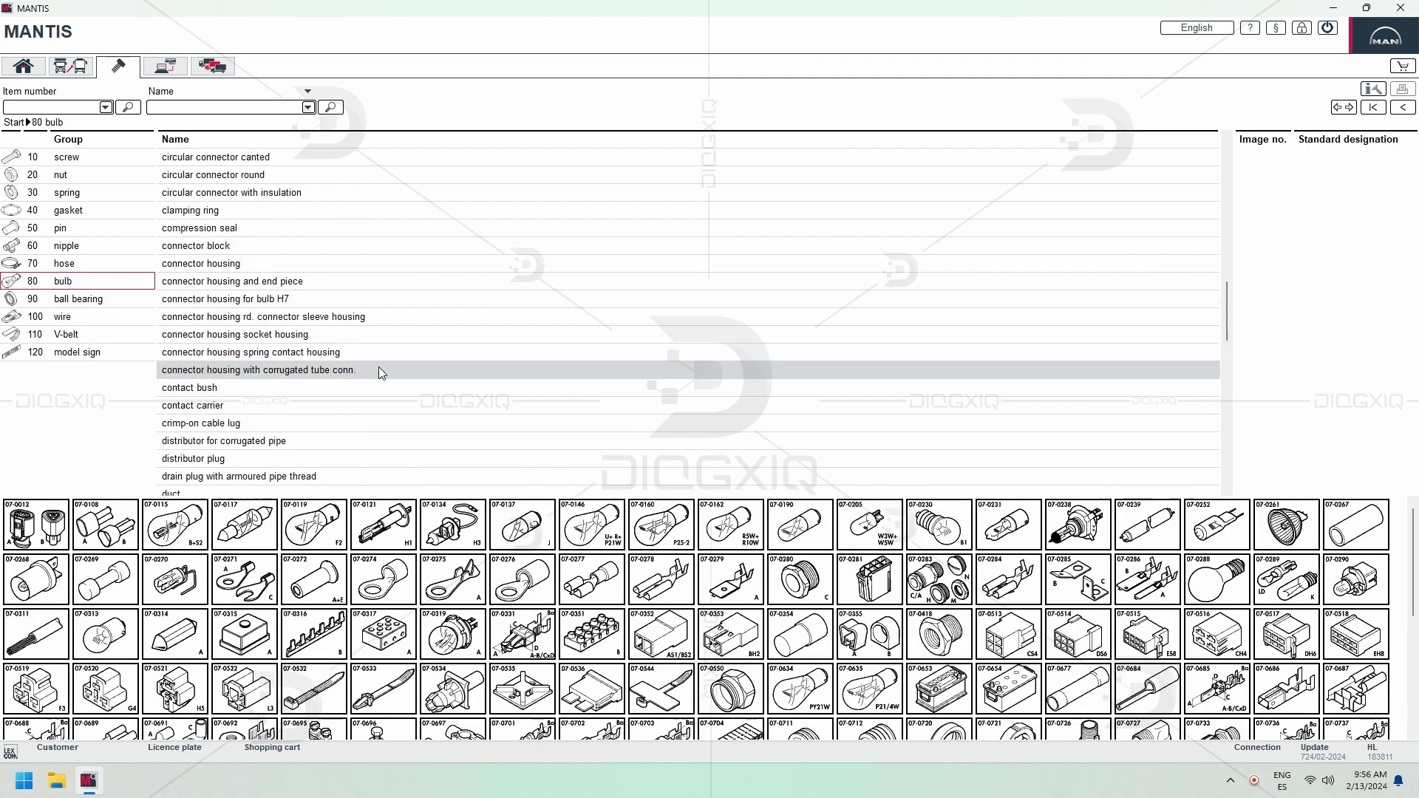
scroll(378, 367, down, 20)
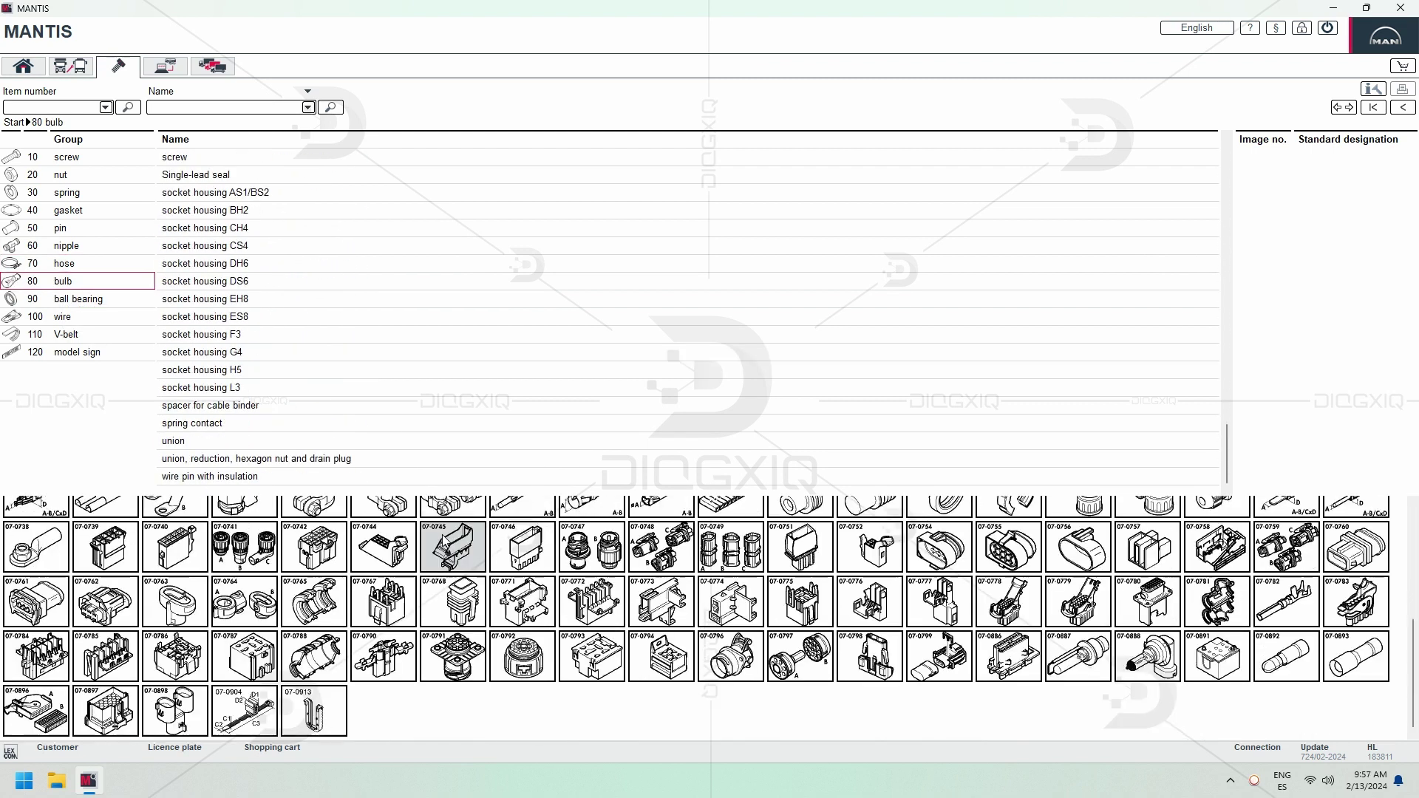
- List the standard parts of the ball bearing, wire, V-belt and model sign groups in turn
click(110, 298)
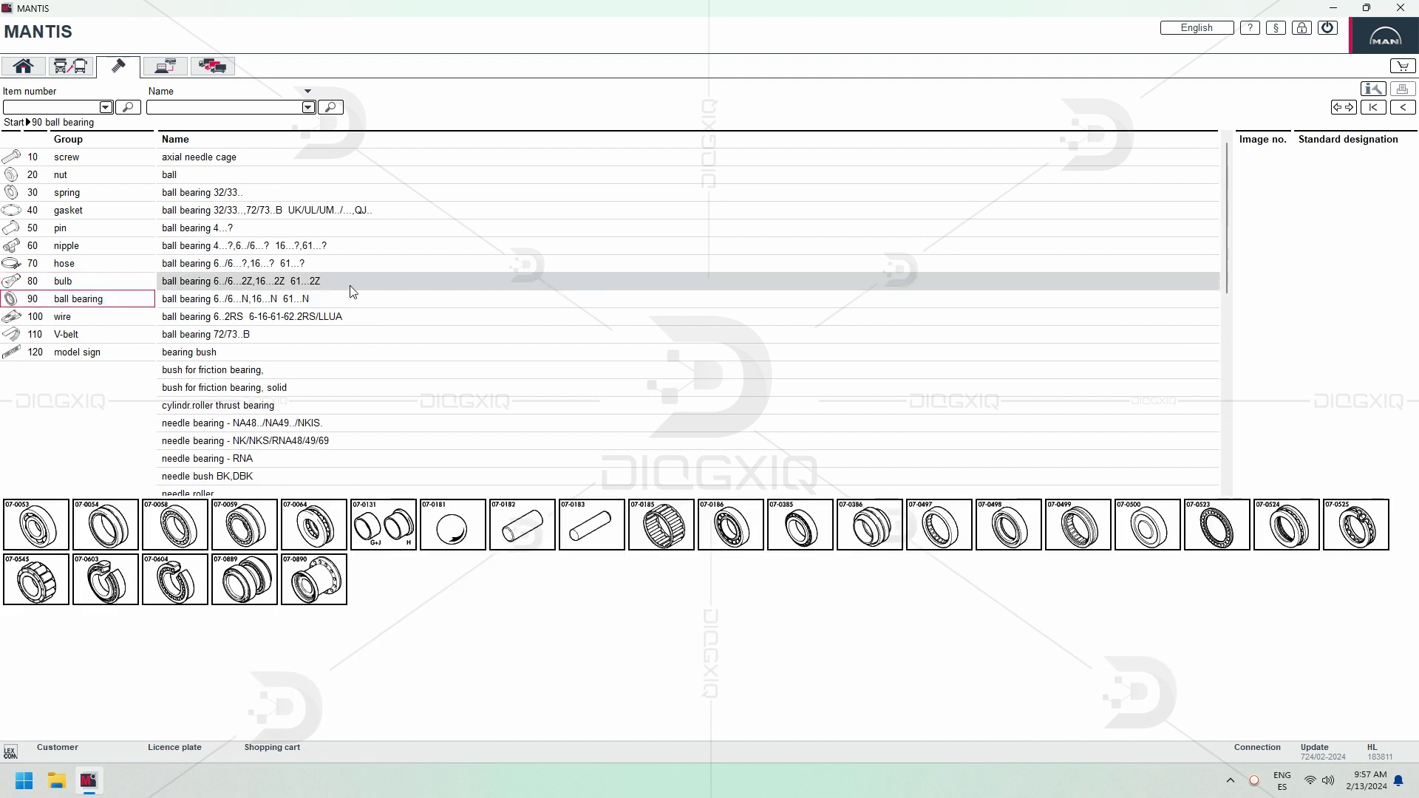
scroll(641, 331, down, 10)
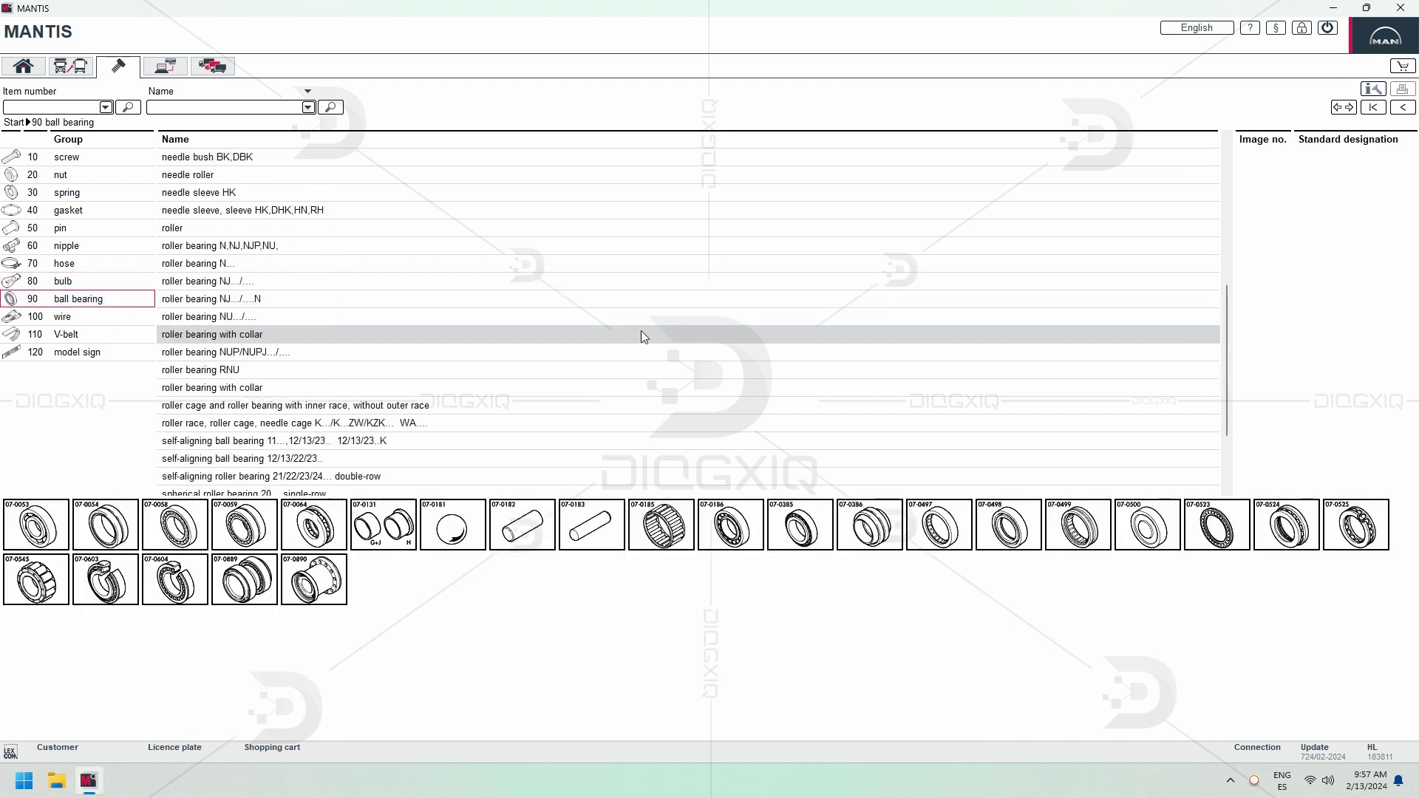
click(65, 316)
click(111, 334)
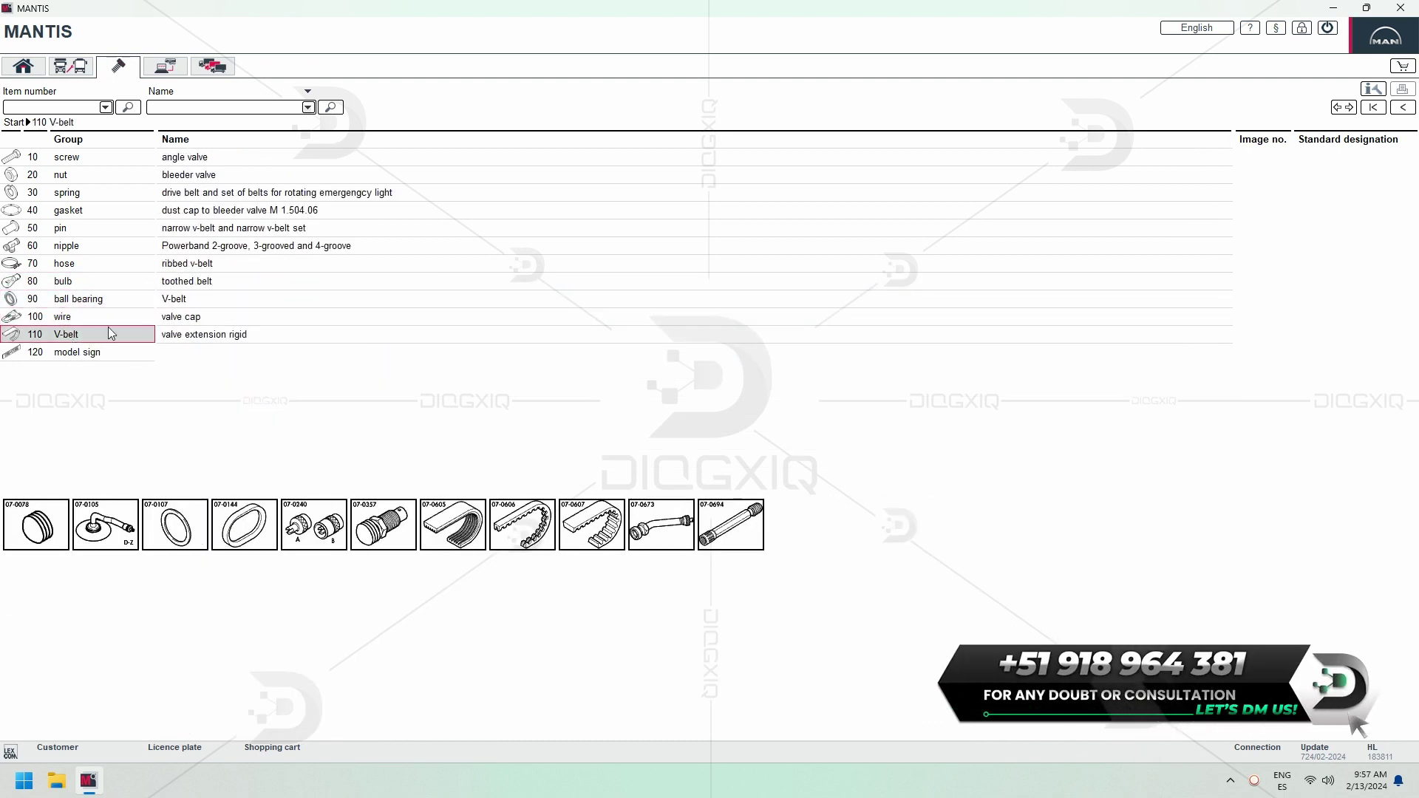
click(124, 354)
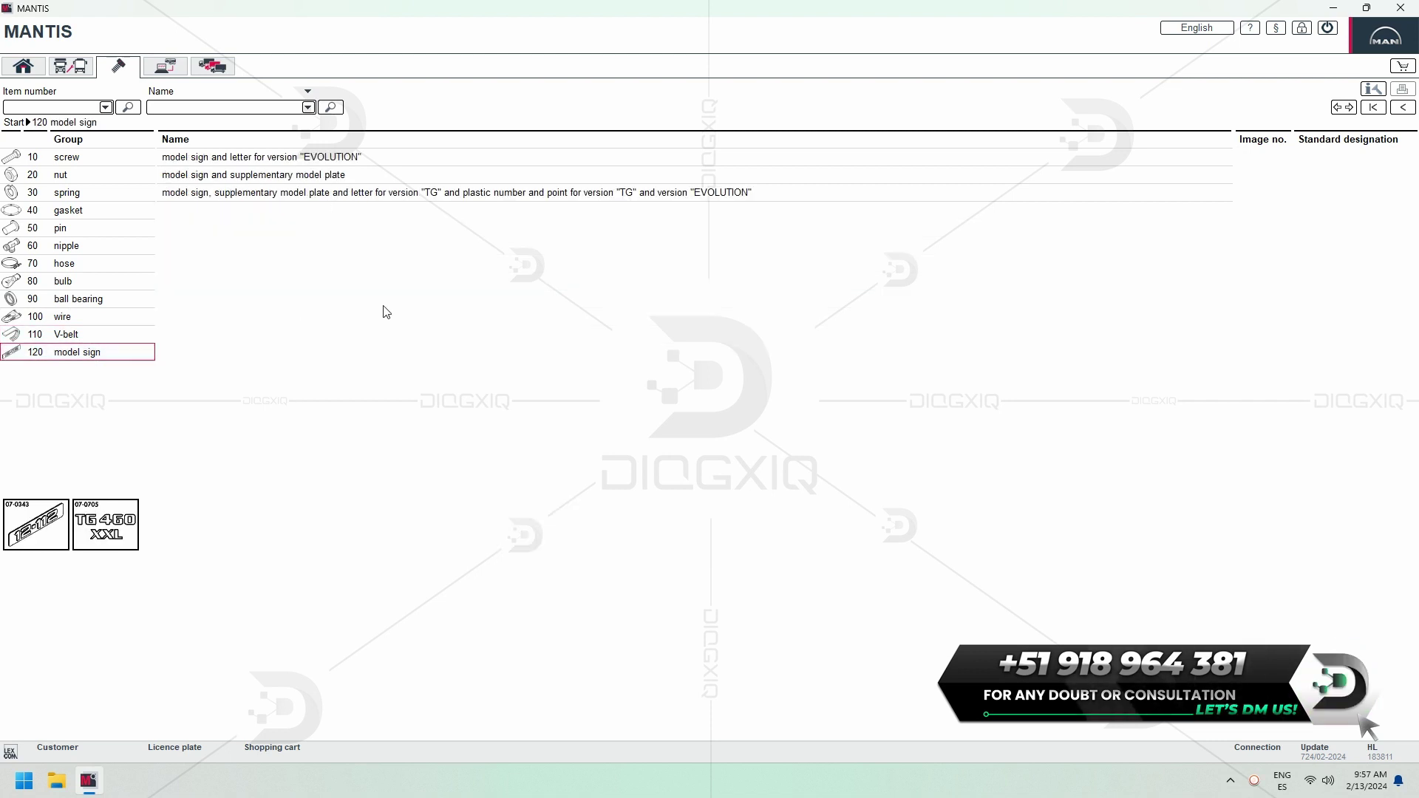
- Open the software package catalogue and examine the packages listed for the Truck category
click(166, 68)
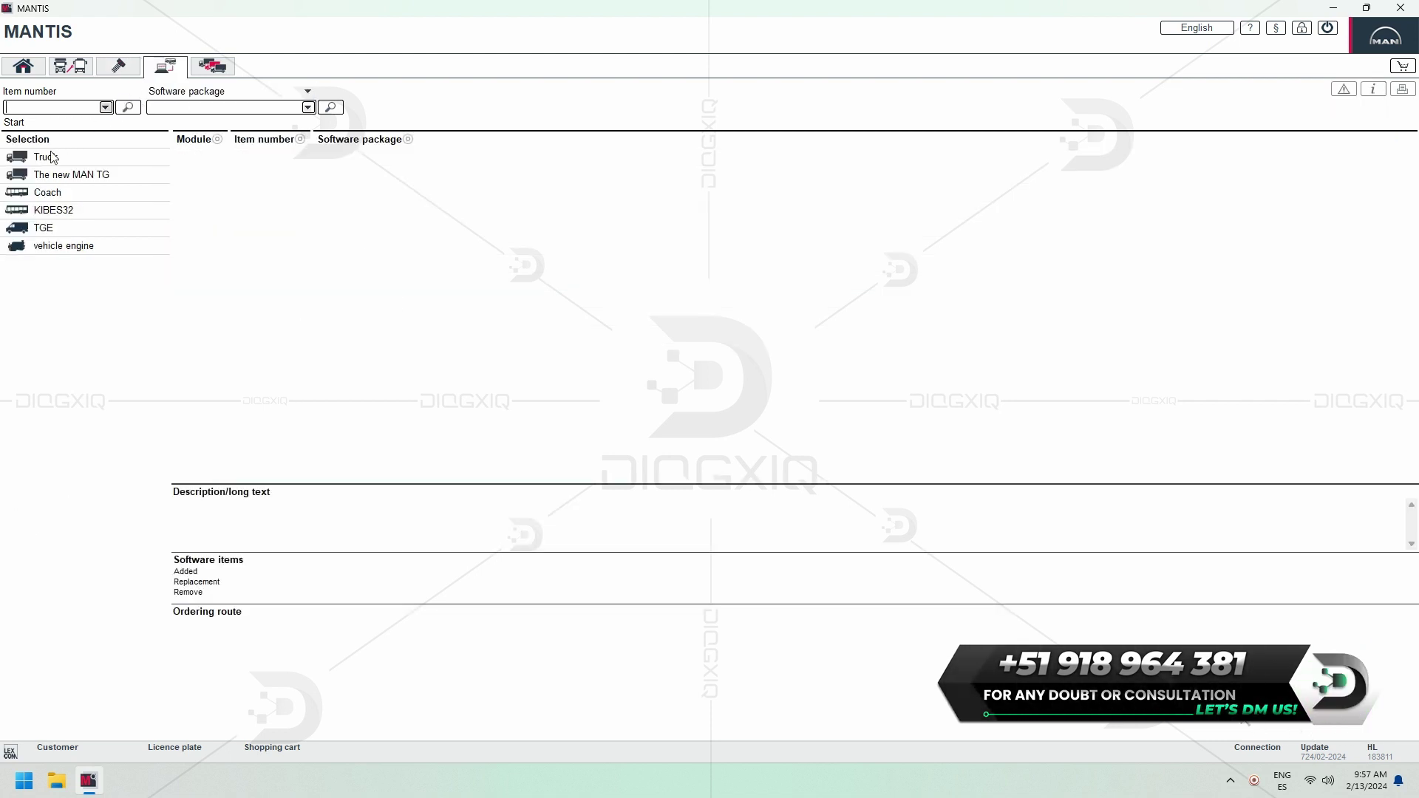
click(53, 157)
scroll(362, 263, down, 10)
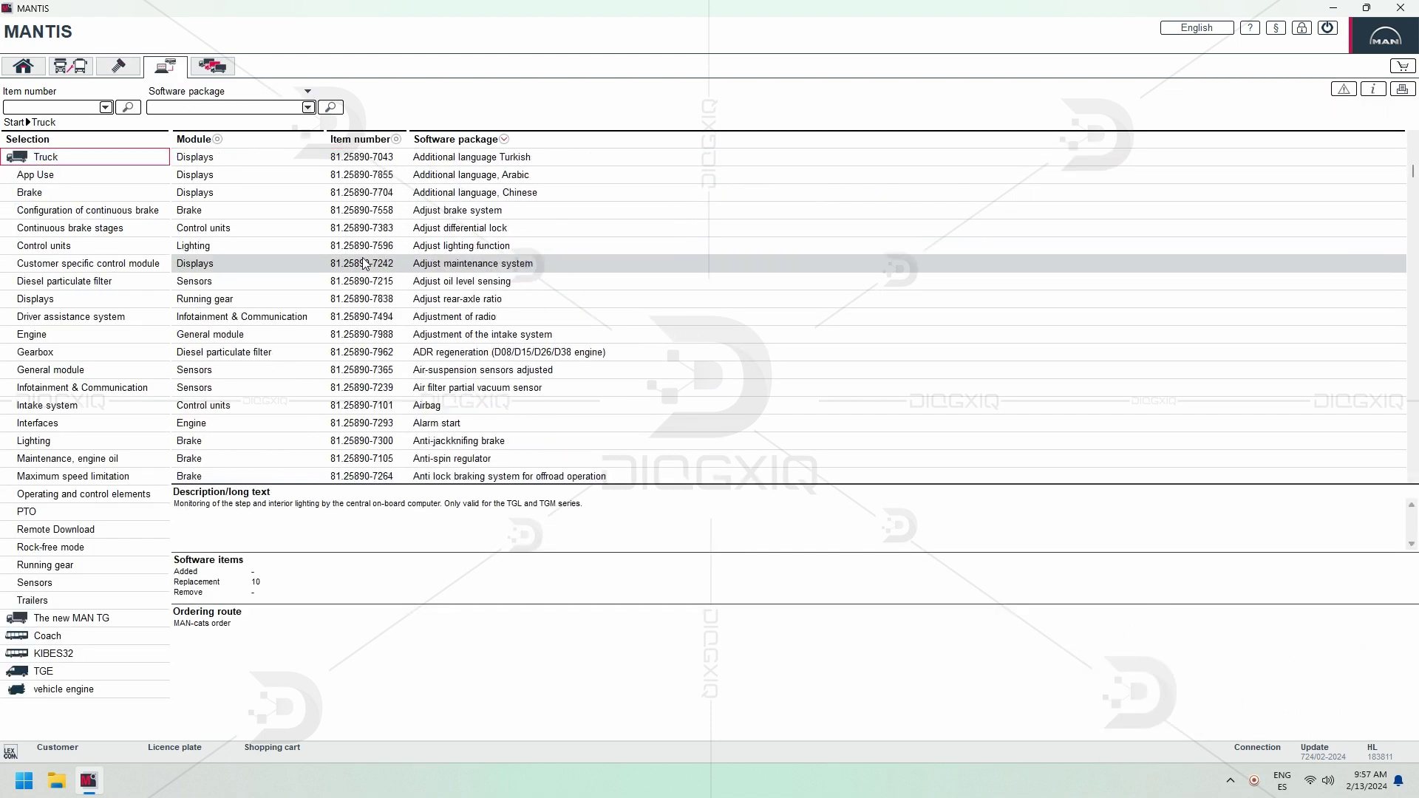
scroll(365, 263, down, 20)
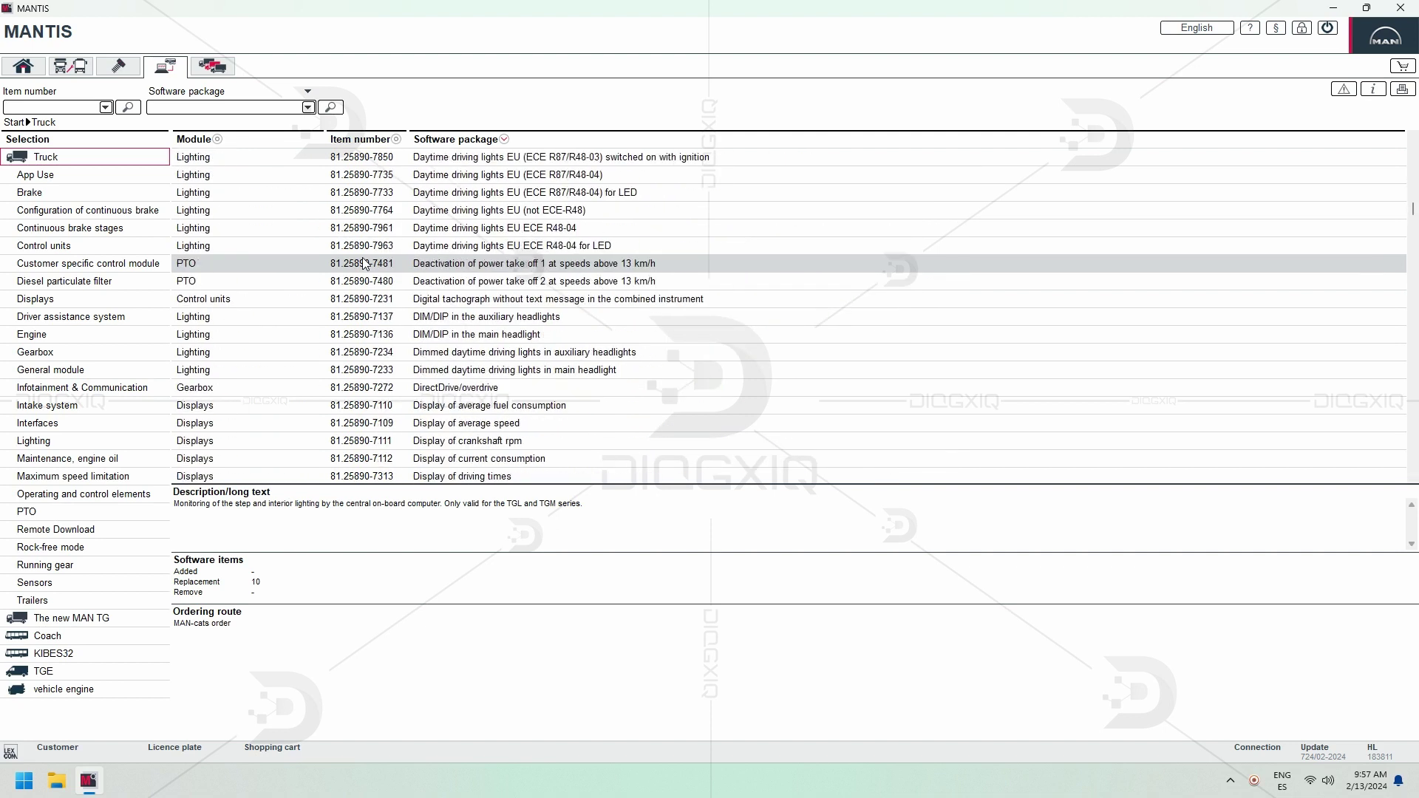
scroll(365, 264, down, 20)
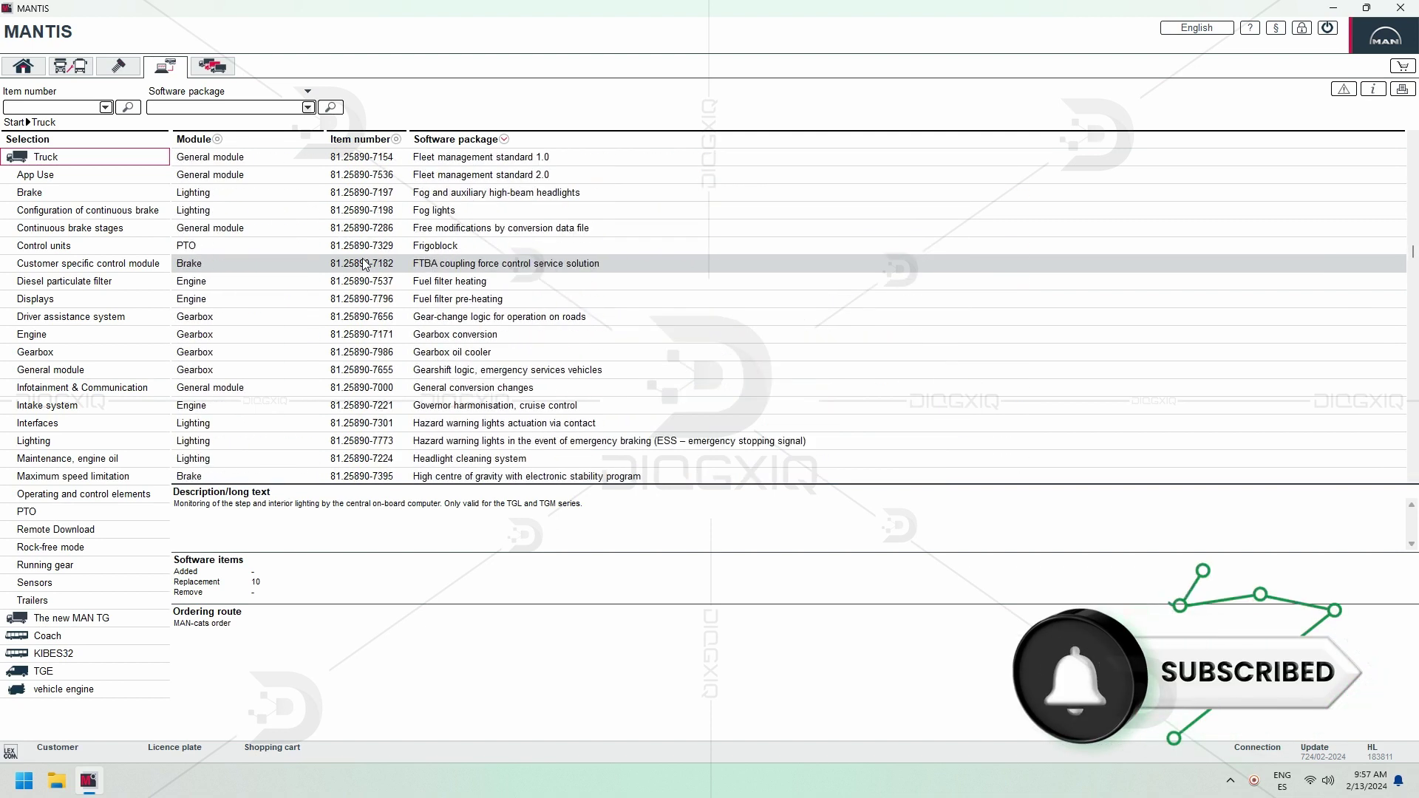
scroll(364, 264, down, 20)
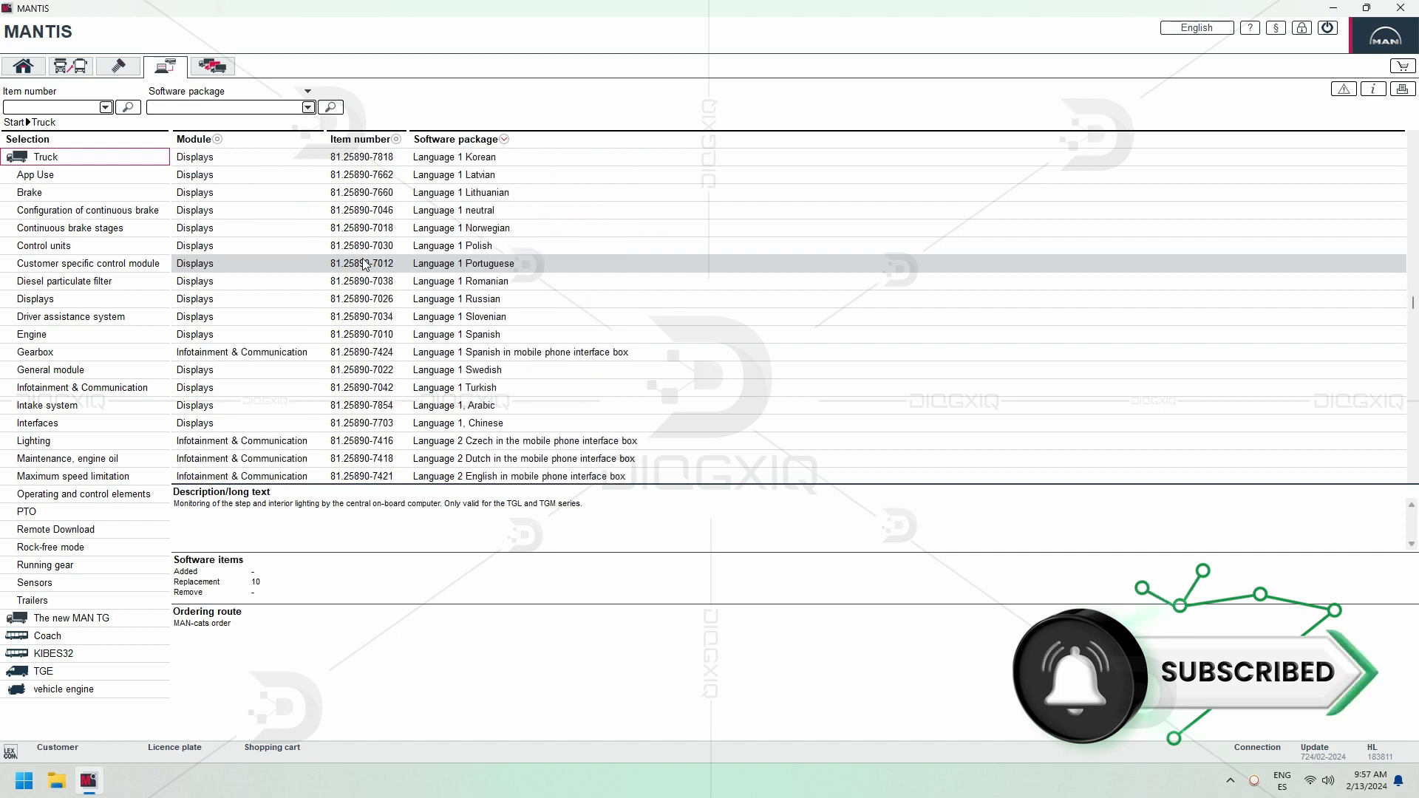
scroll(364, 263, down, 20)
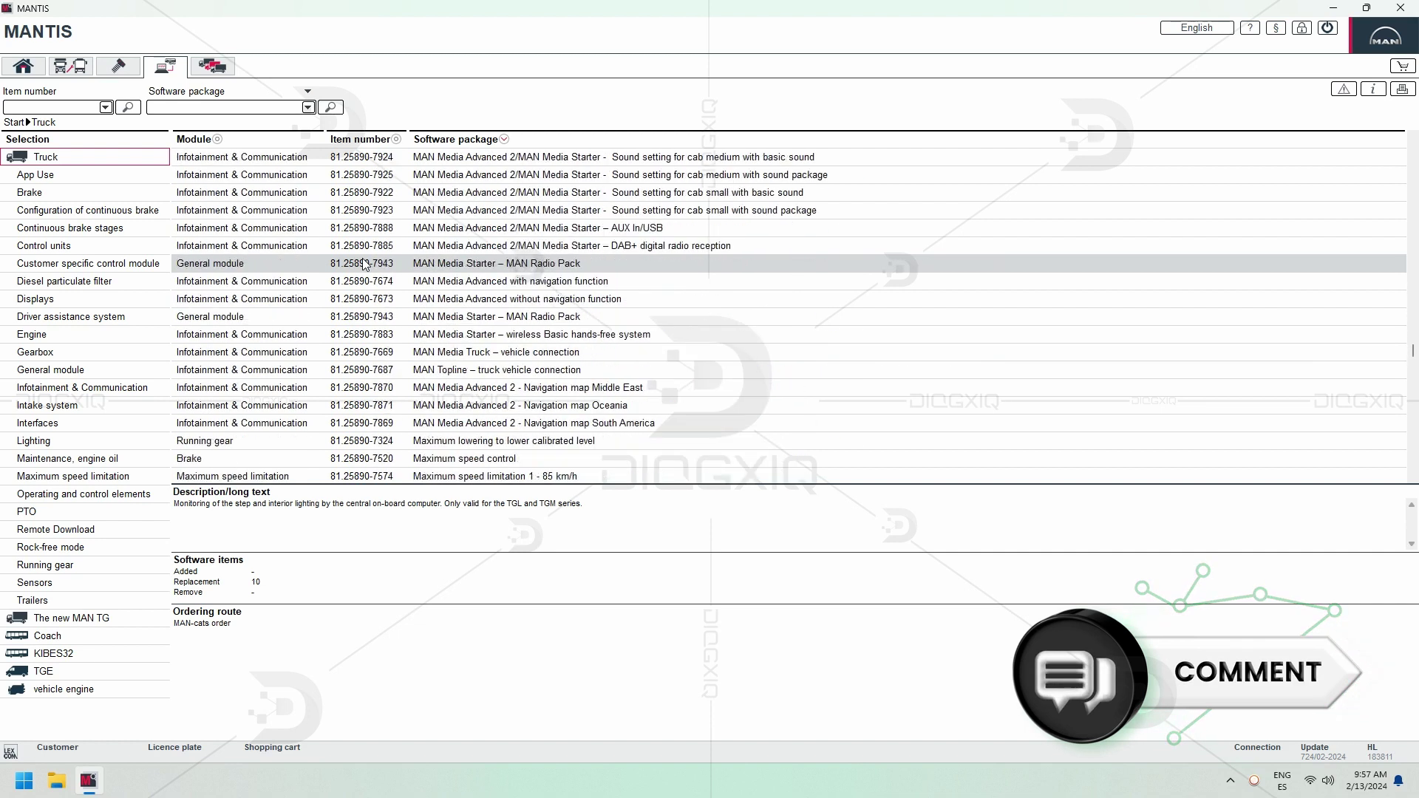
scroll(364, 264, down, 20)
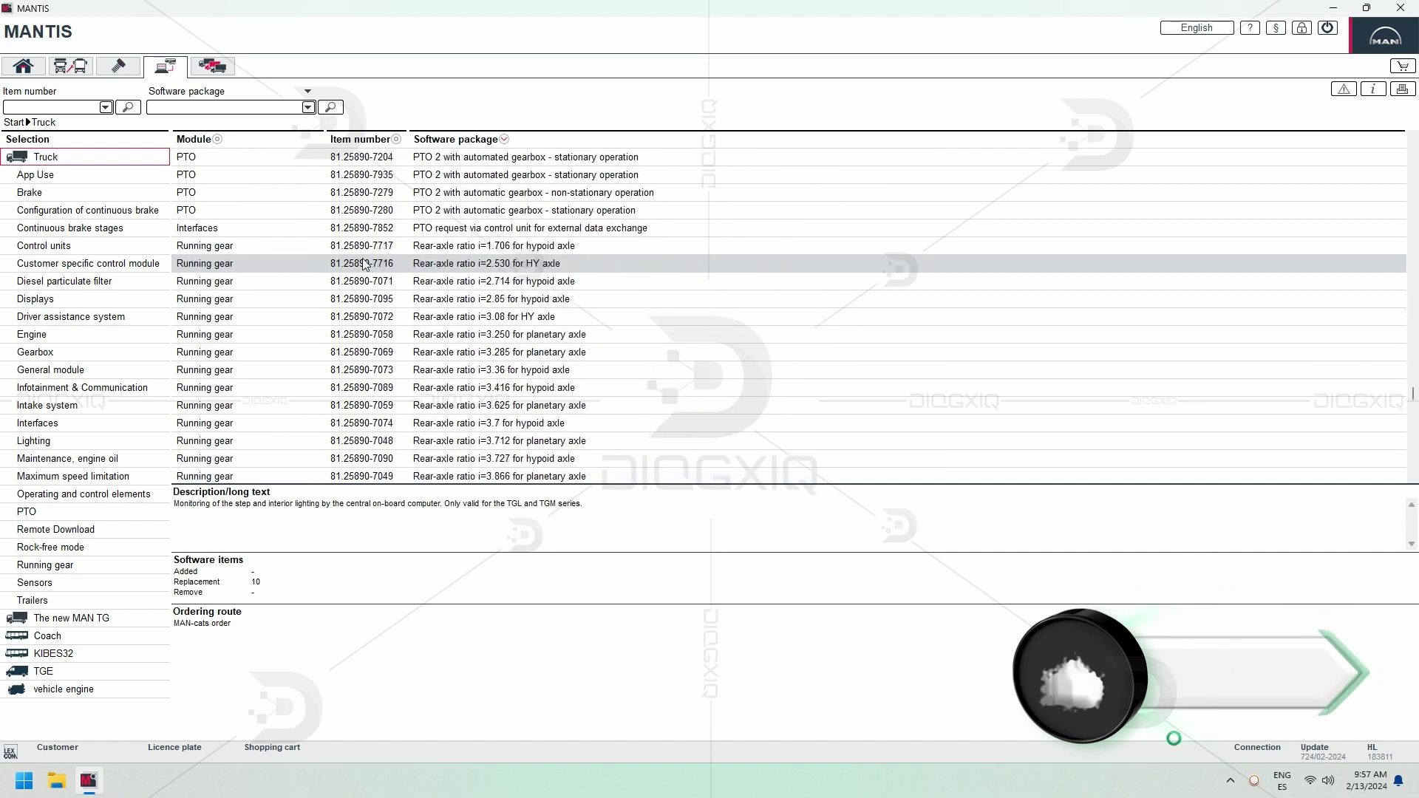
scroll(364, 264, down, 10)
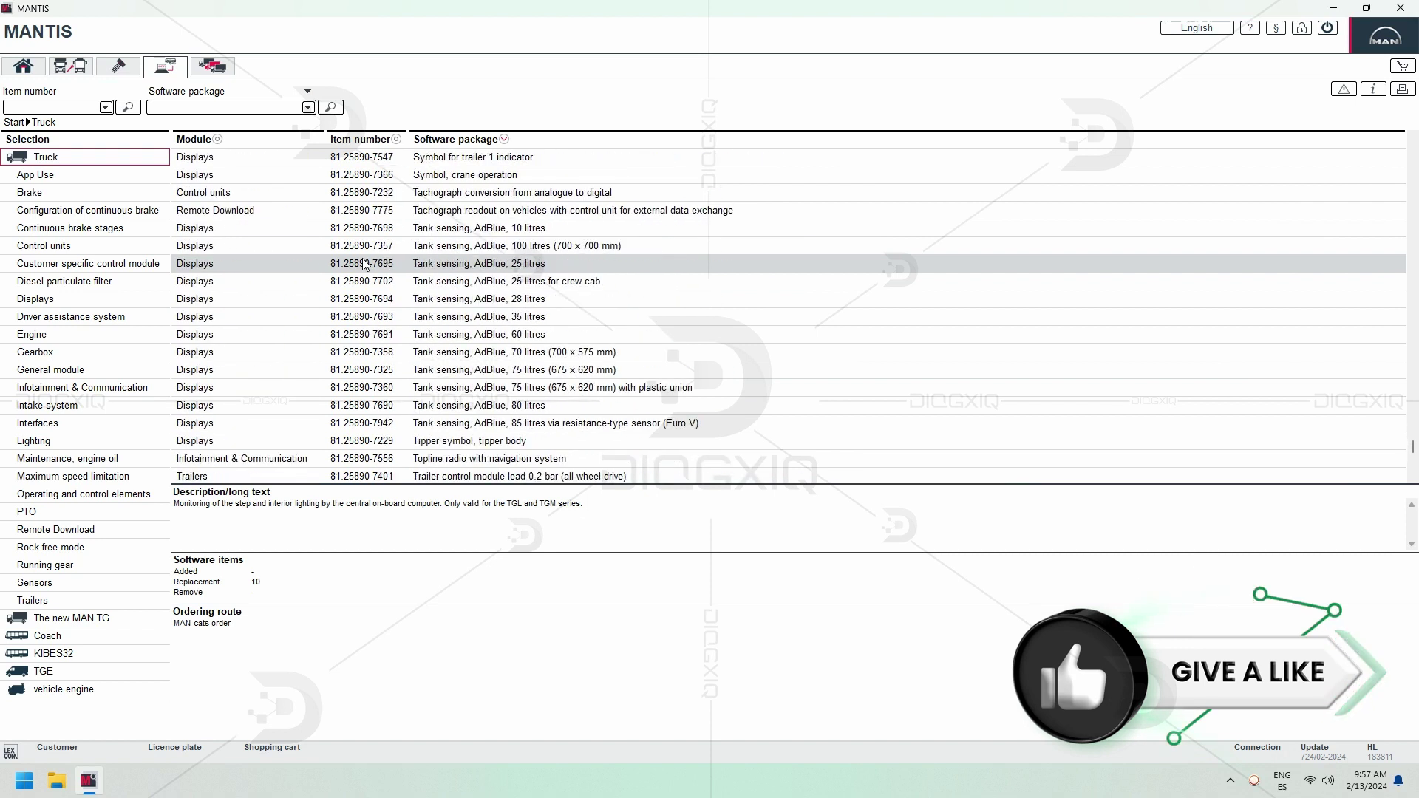
scroll(365, 264, down, 5)
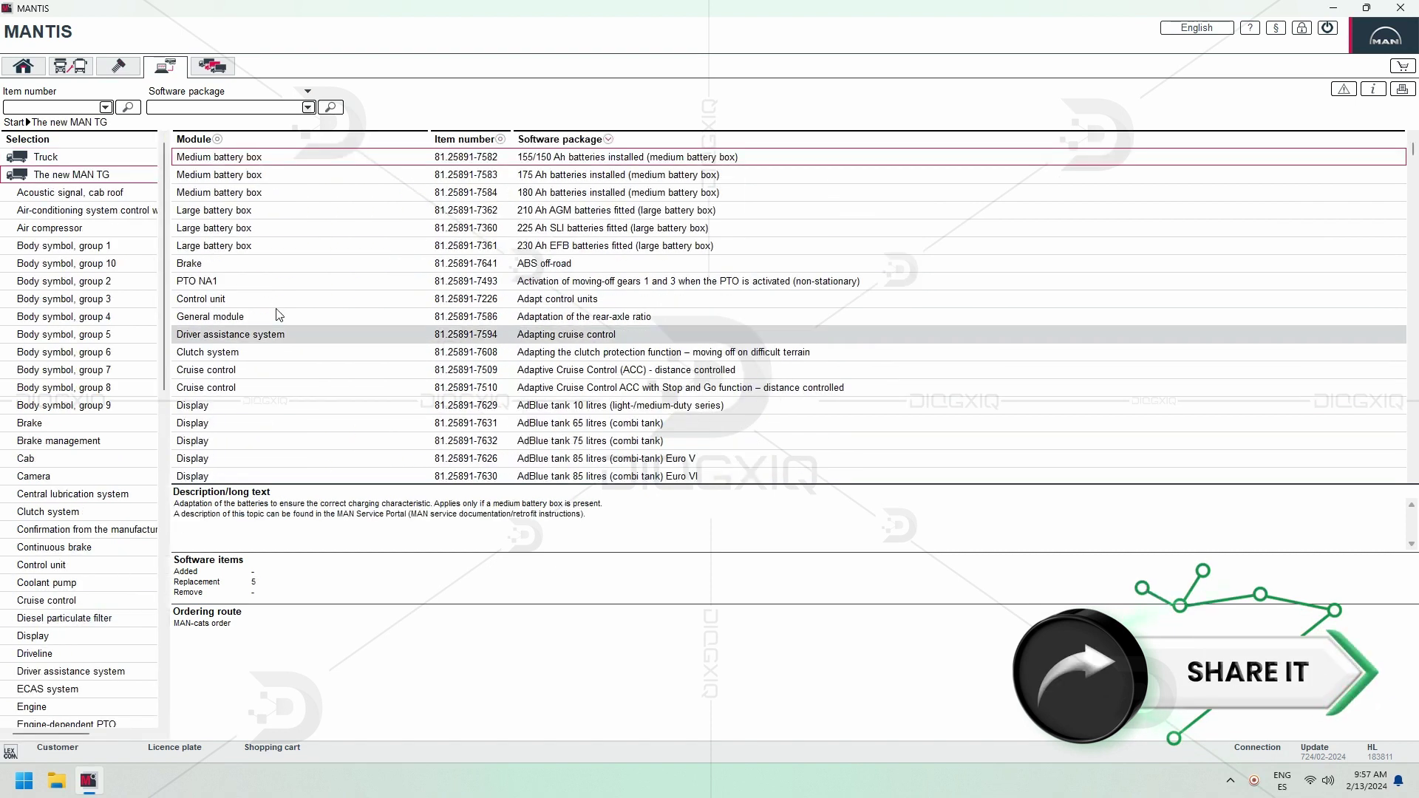
- Examine the list of software packages for The new MAN TG category
scroll(374, 348, down, 10)
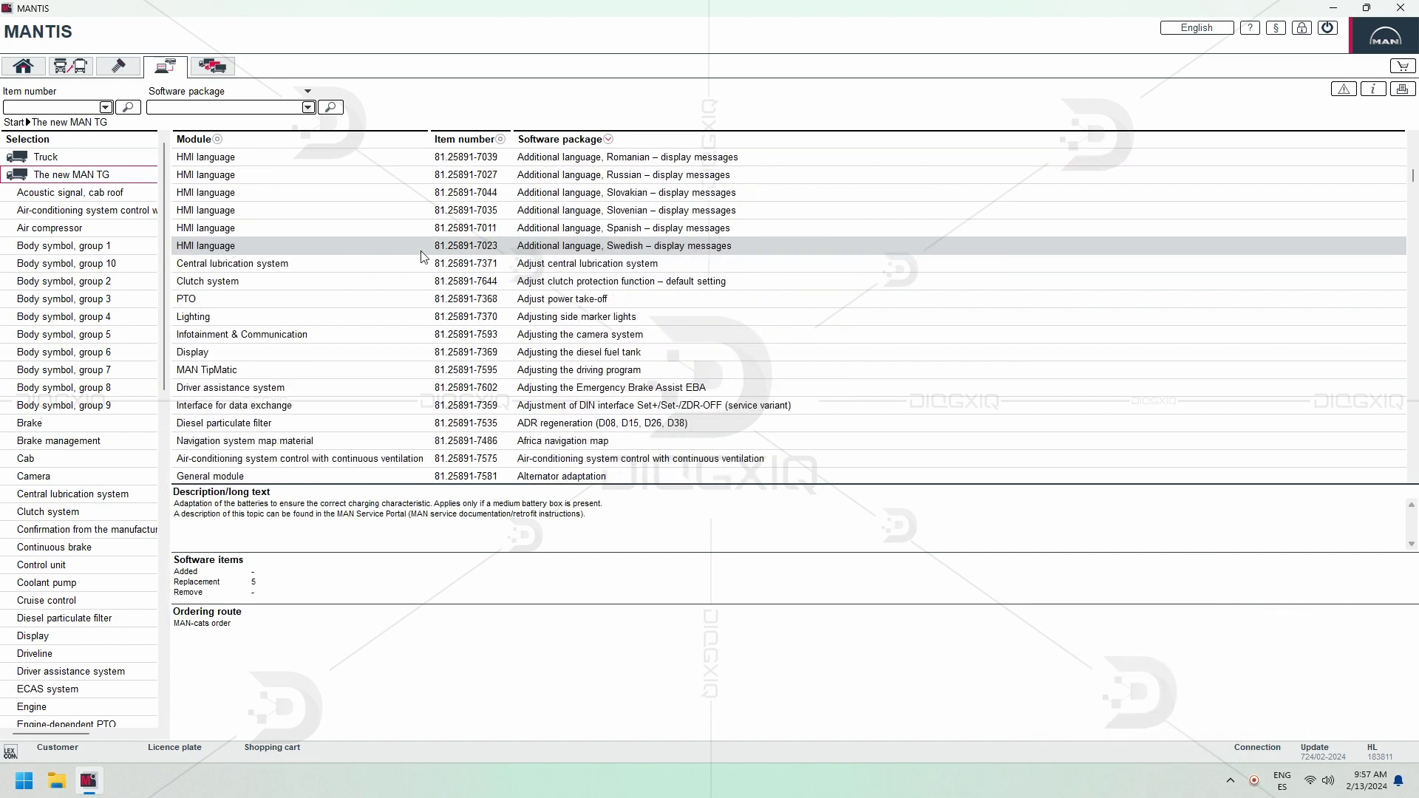
scroll(424, 257, down, 15)
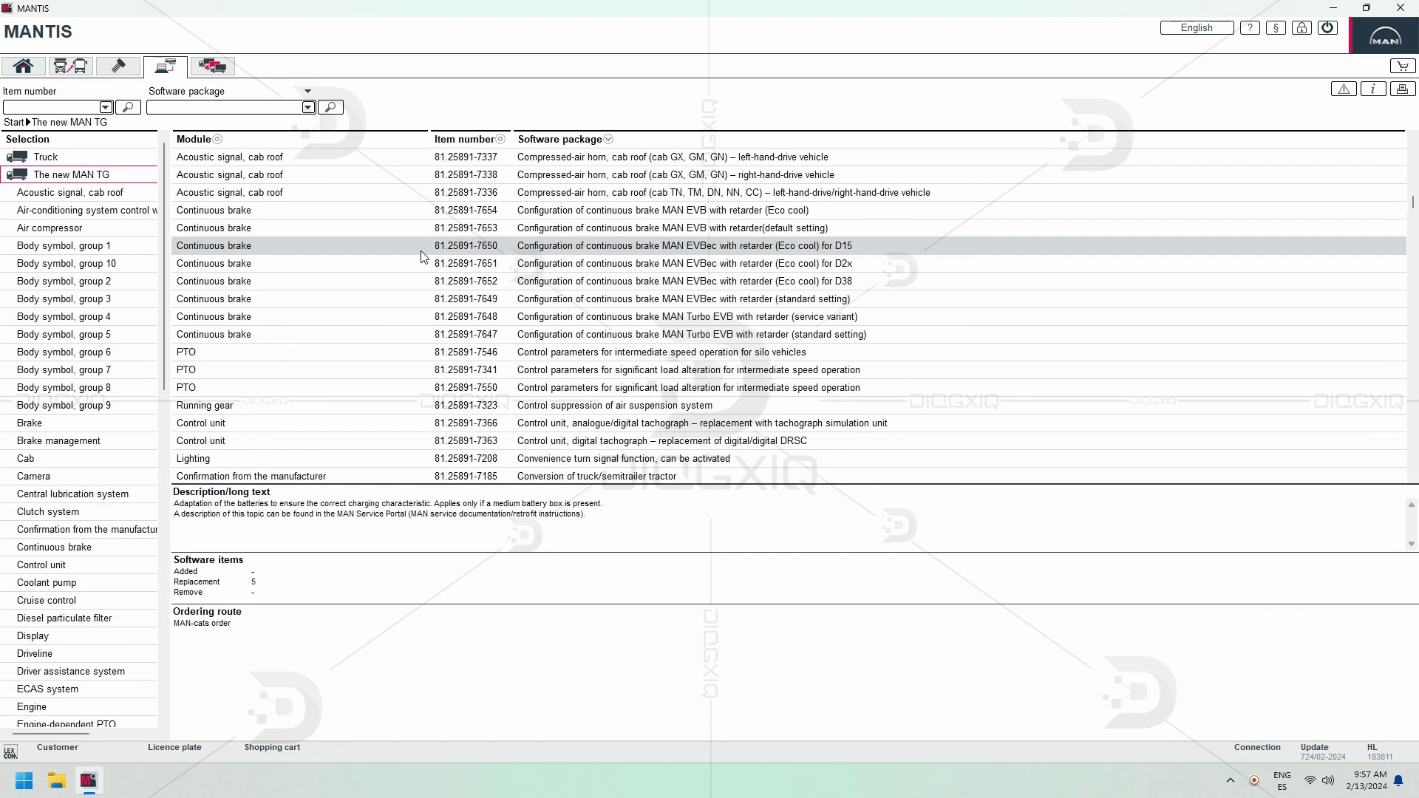
scroll(423, 257, down, 20)
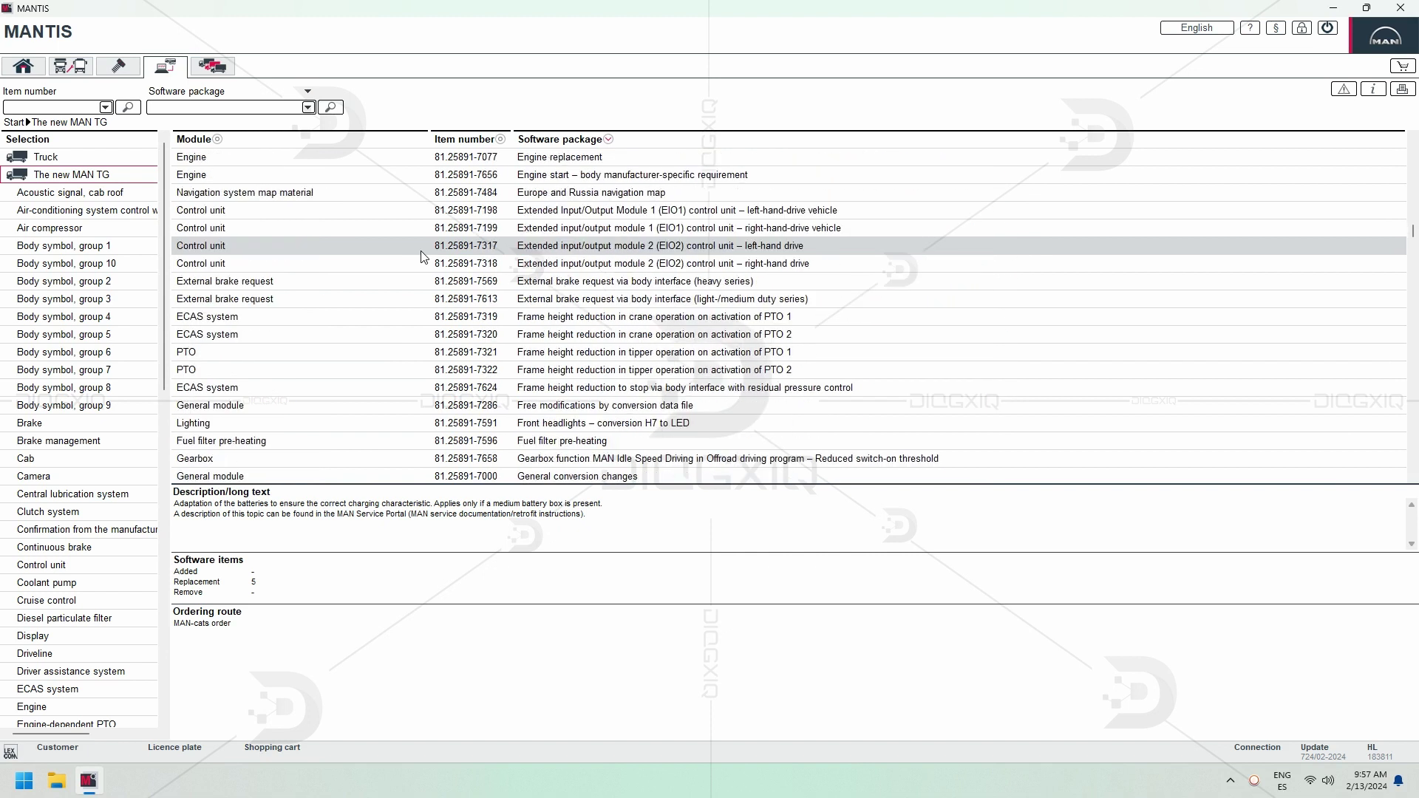
scroll(423, 257, down, 20)
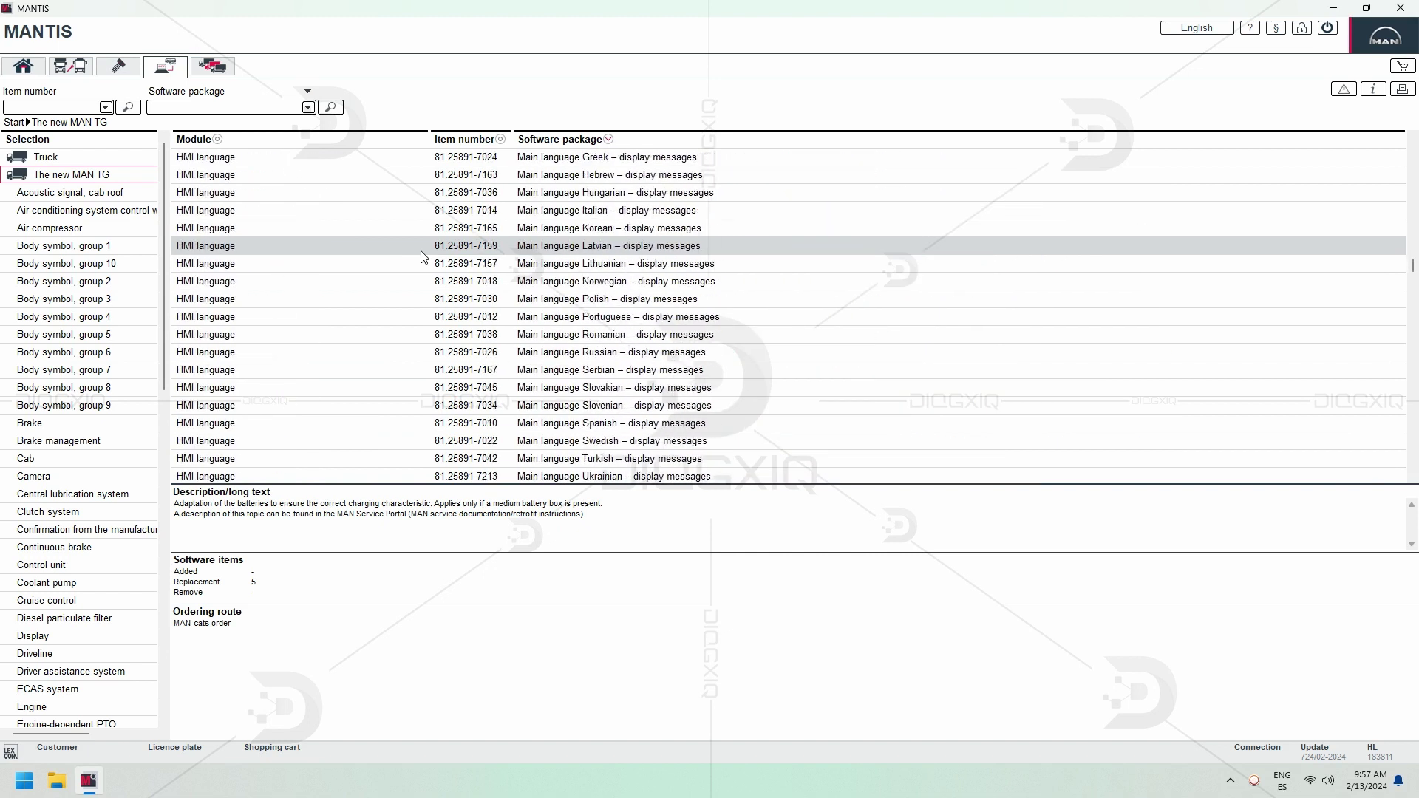
scroll(424, 256, down, 10)
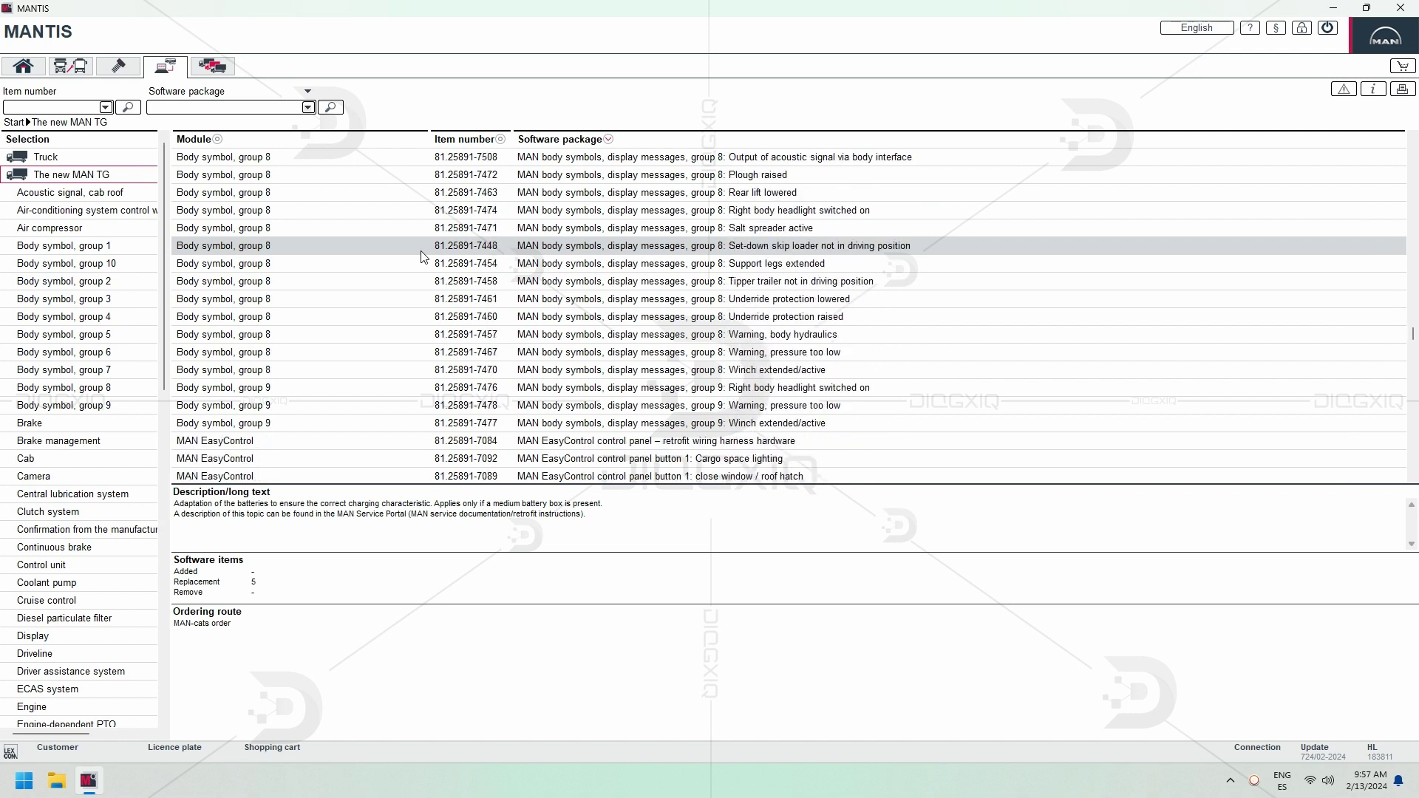
- Examine the rest of The new MAN TG software packages, from body symbol group 8 to the end of the list
scroll(423, 256, down, 6)
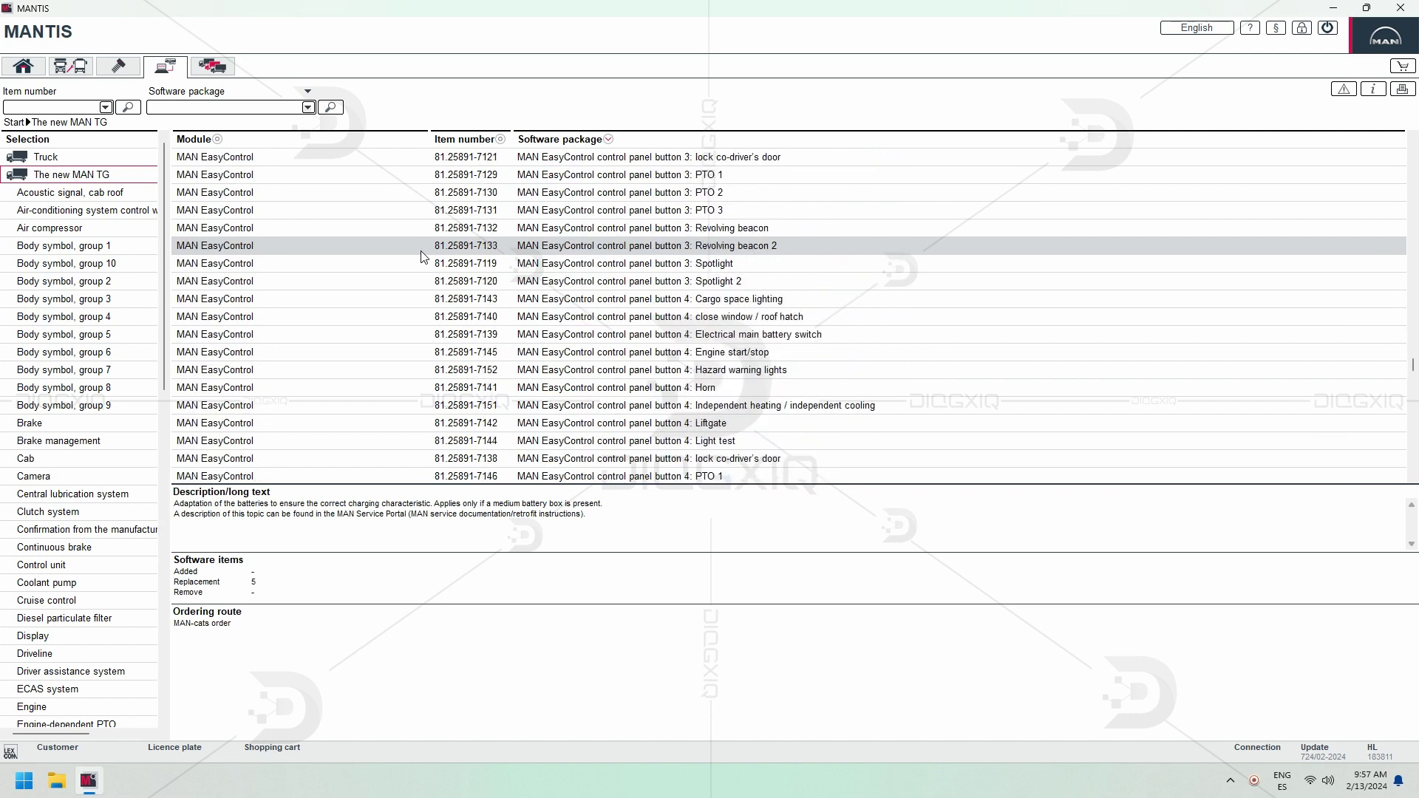
scroll(424, 257, down, 10)
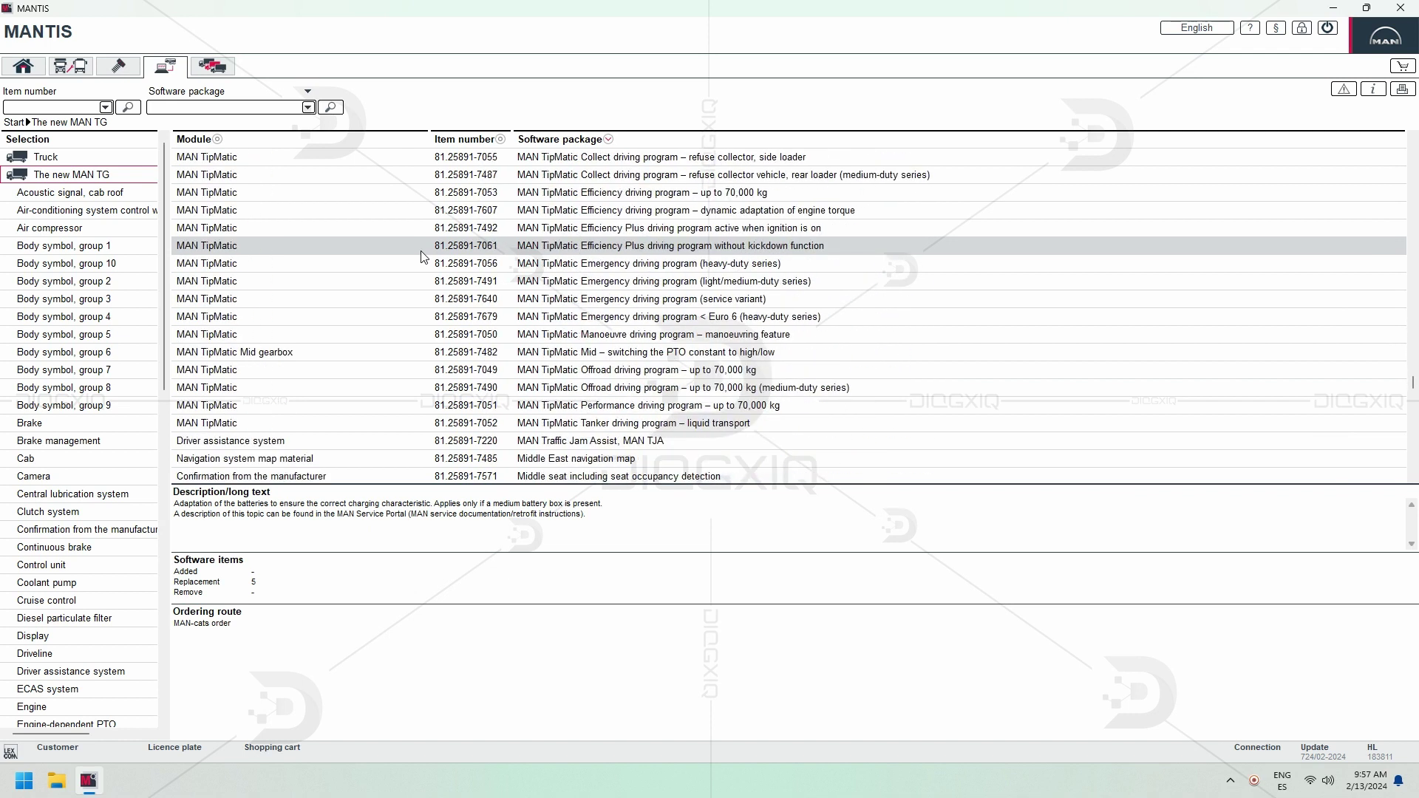
scroll(424, 257, down, 15)
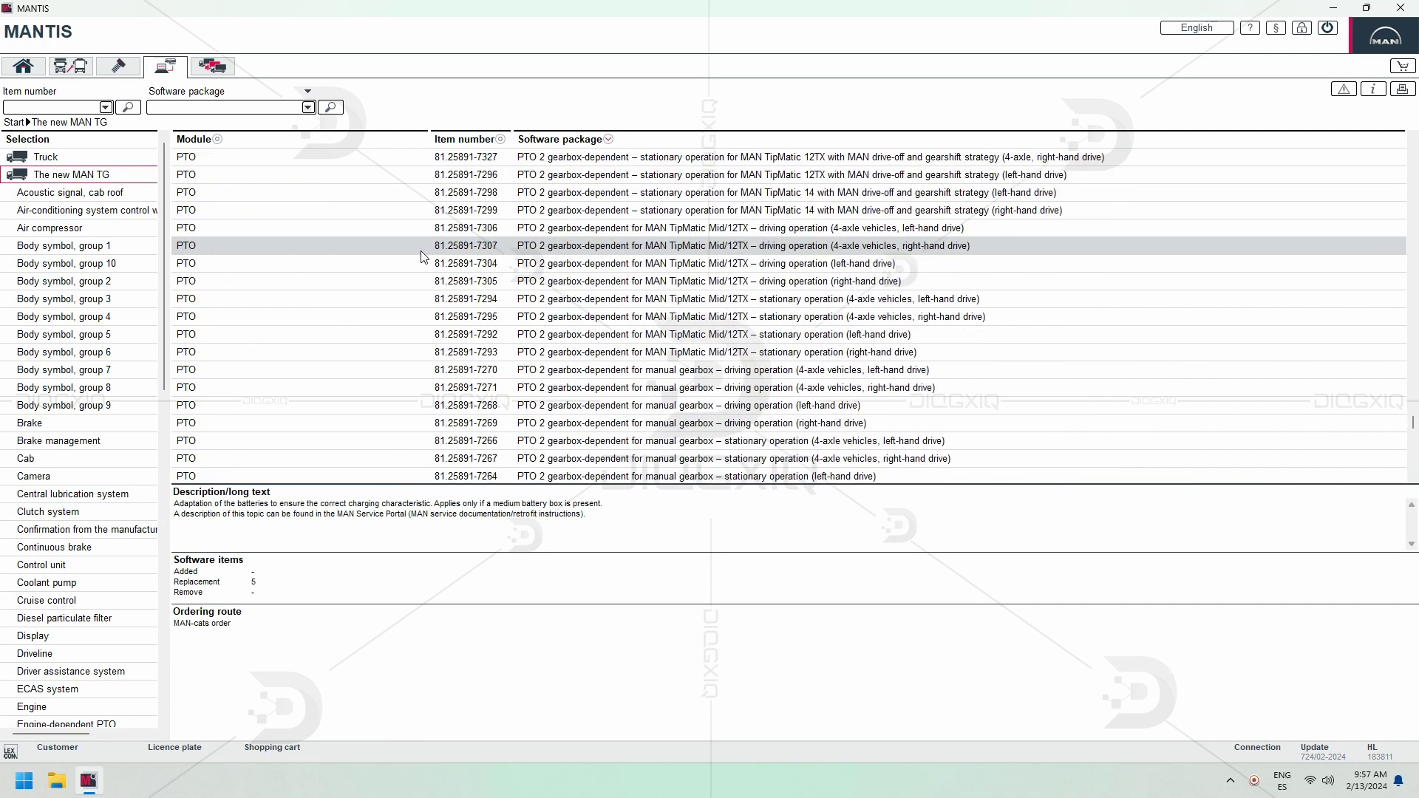
scroll(424, 257, down, 20)
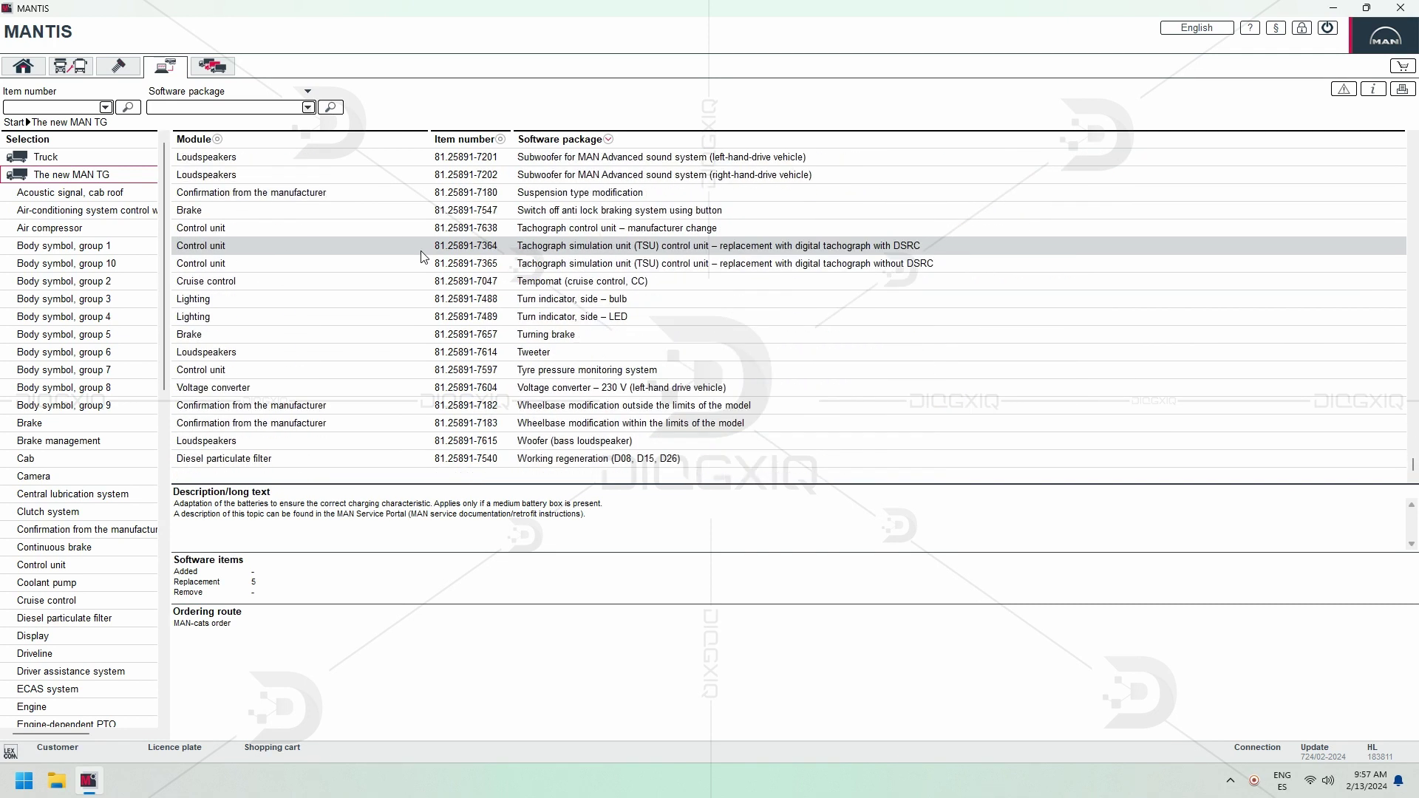
scroll(135, 327, down, 12)
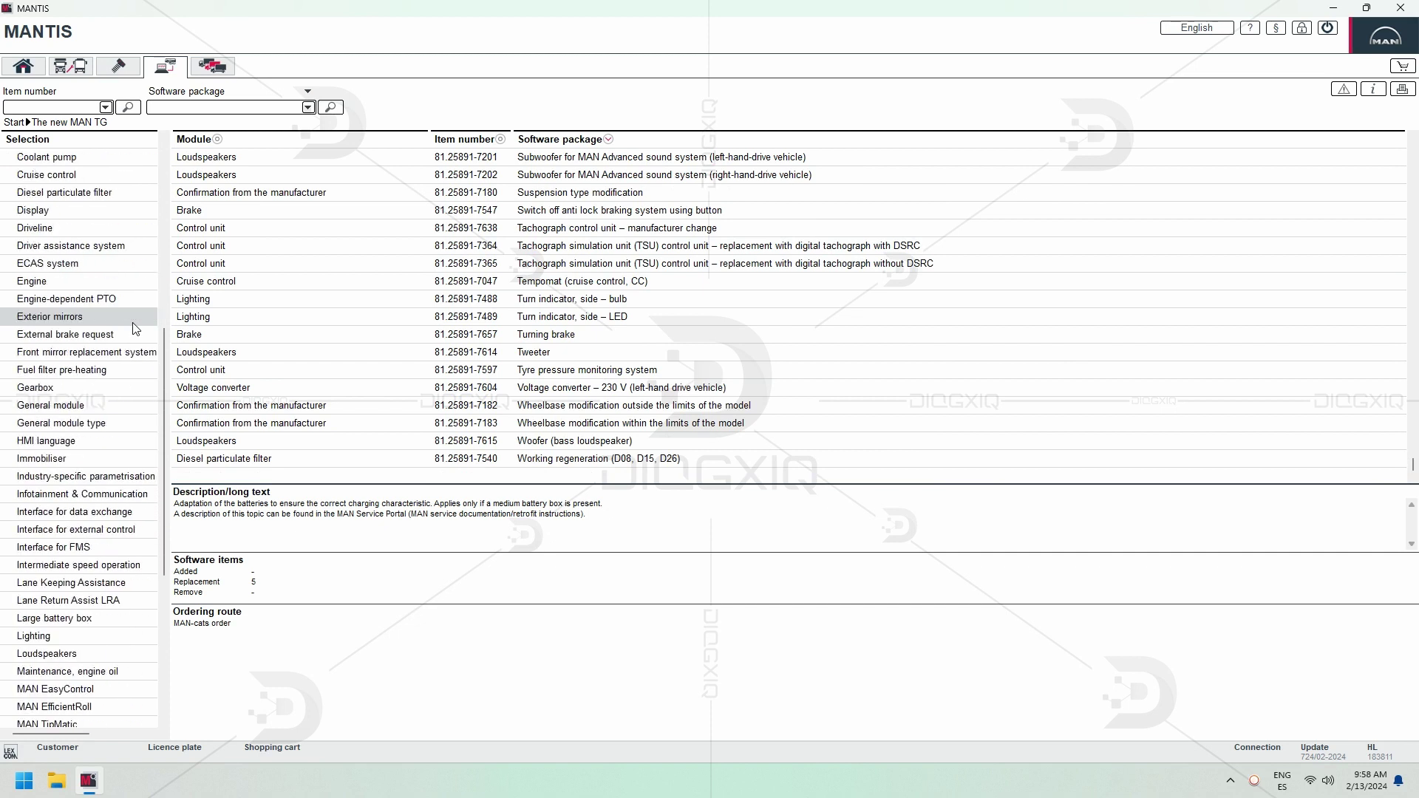
- Open the Coach category and examine its software packages through to the tyre pressure monitoring entries
scroll(136, 399, down, 2)
click(74, 651)
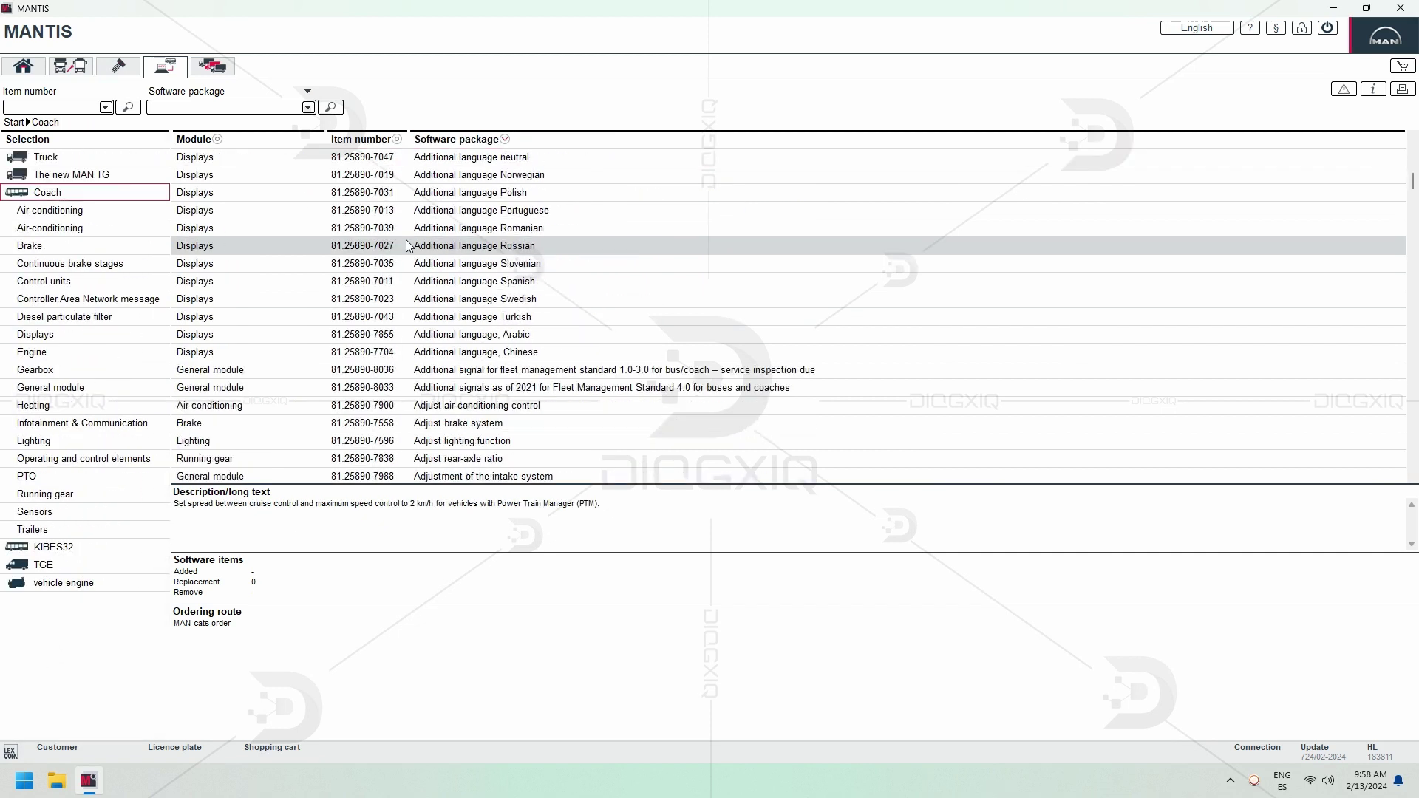
scroll(406, 244, down, 15)
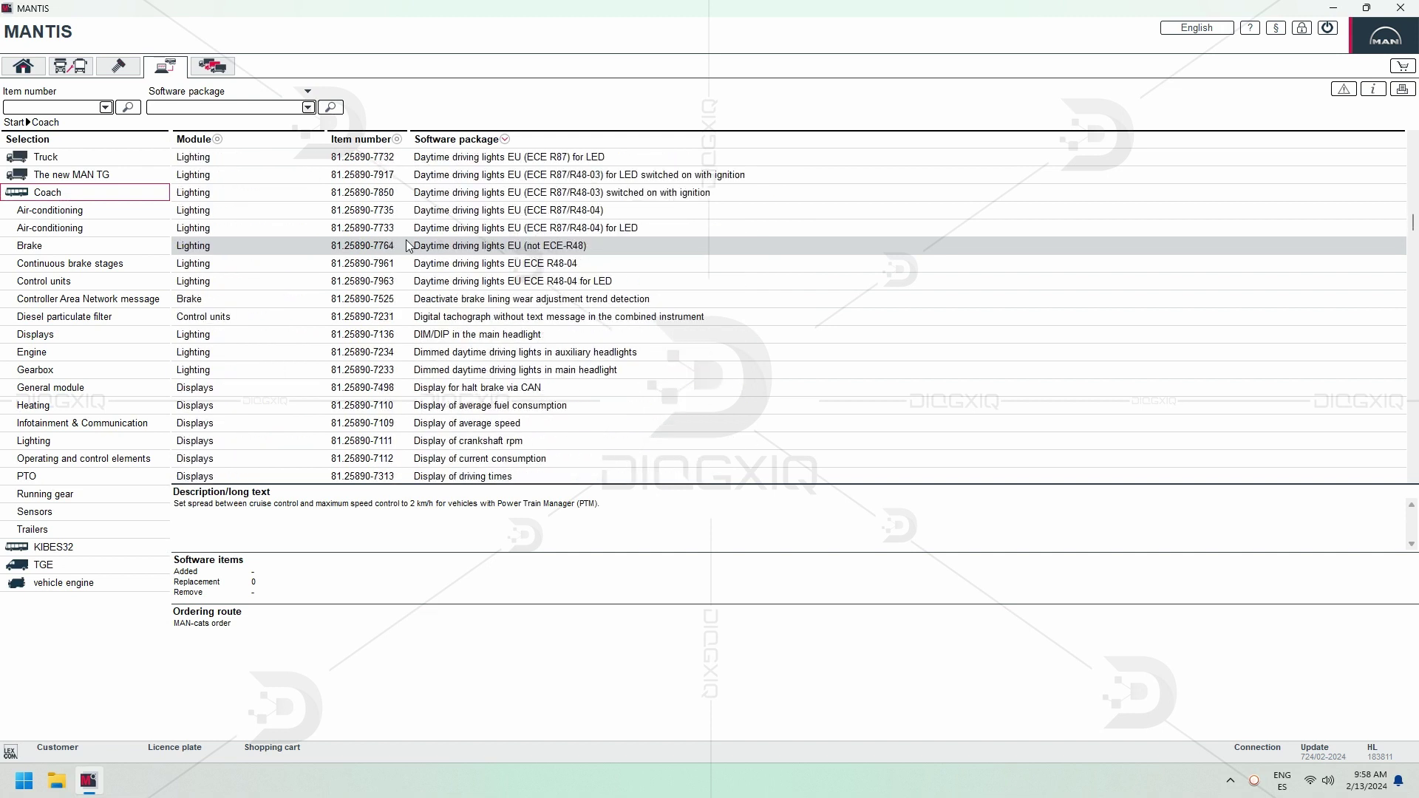
scroll(408, 245, down, 12)
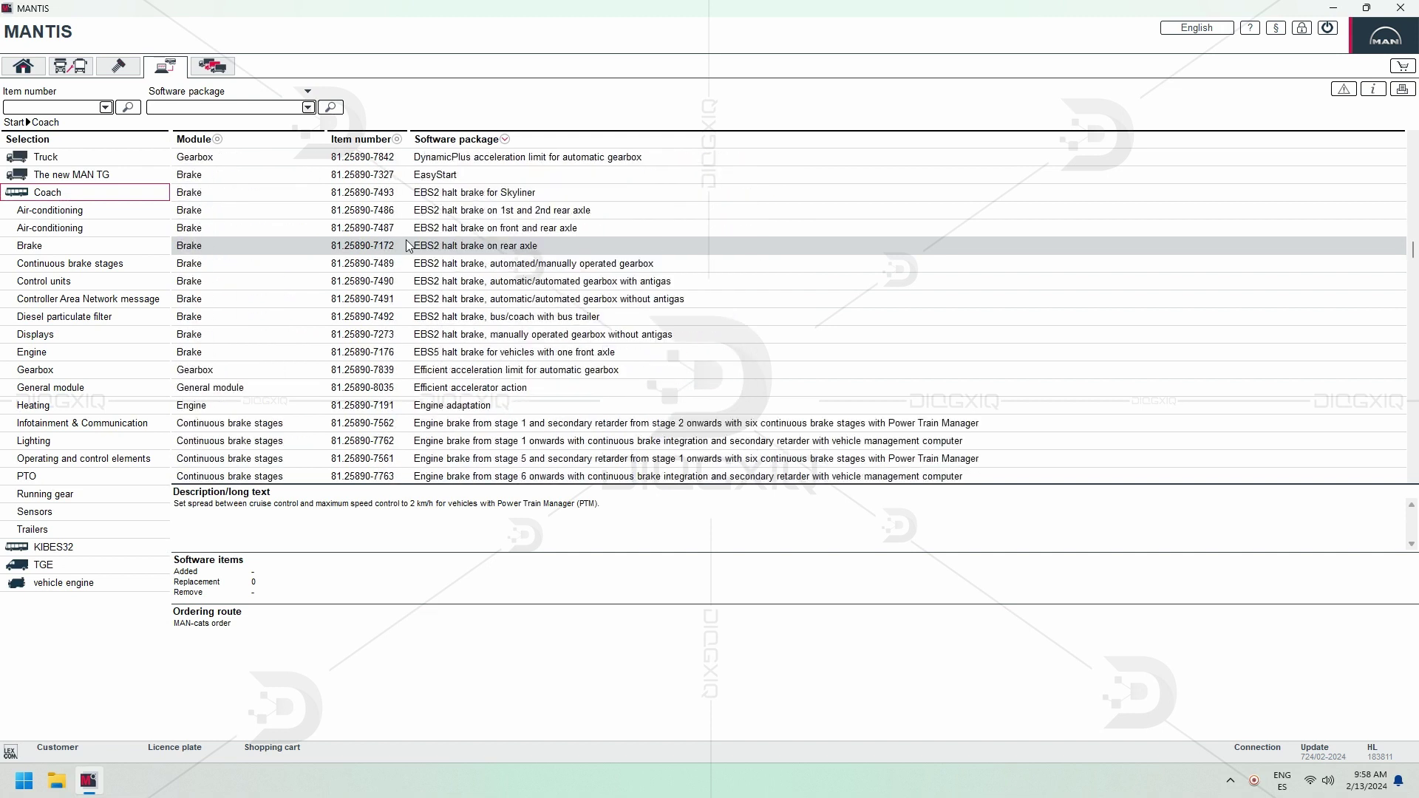
scroll(407, 245, down, 12)
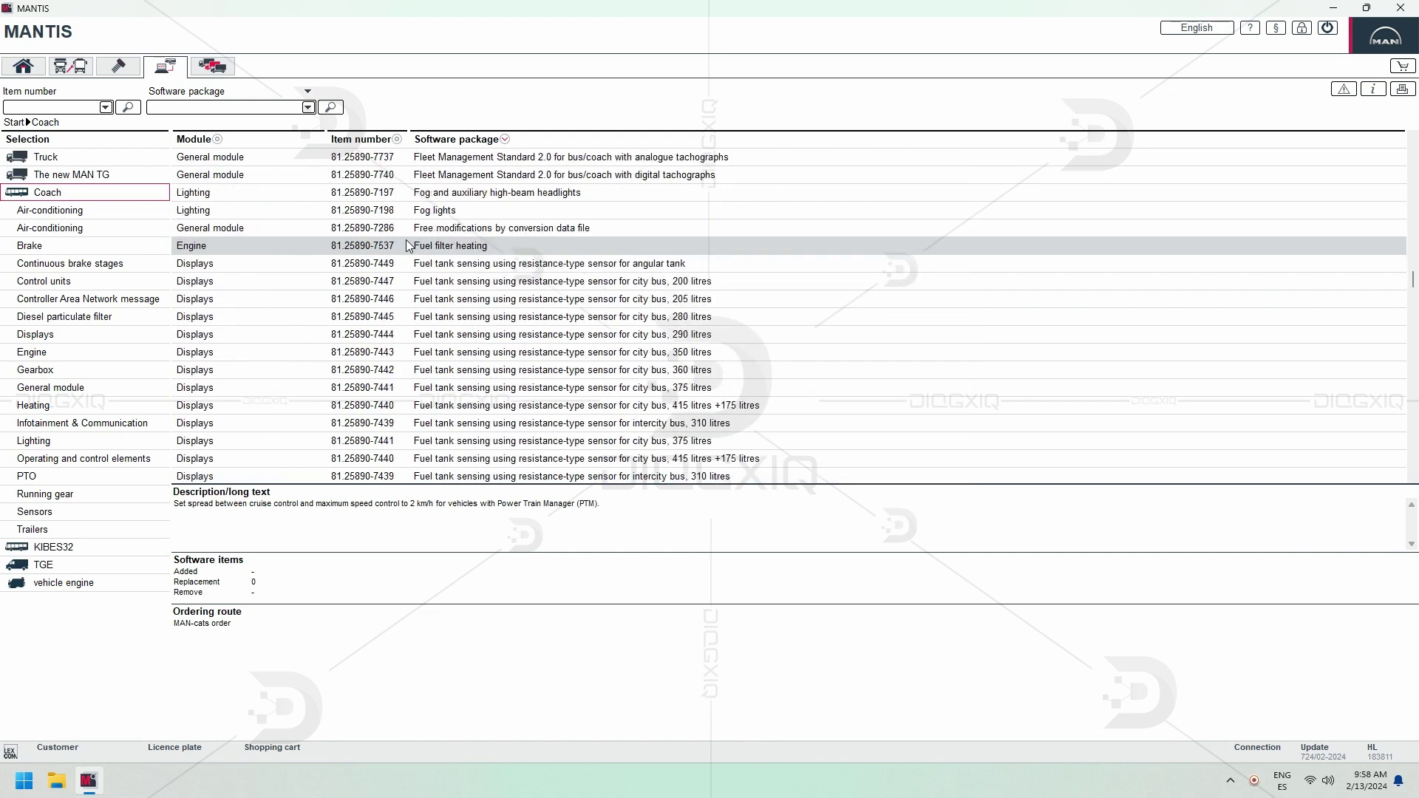
scroll(407, 245, down, 12)
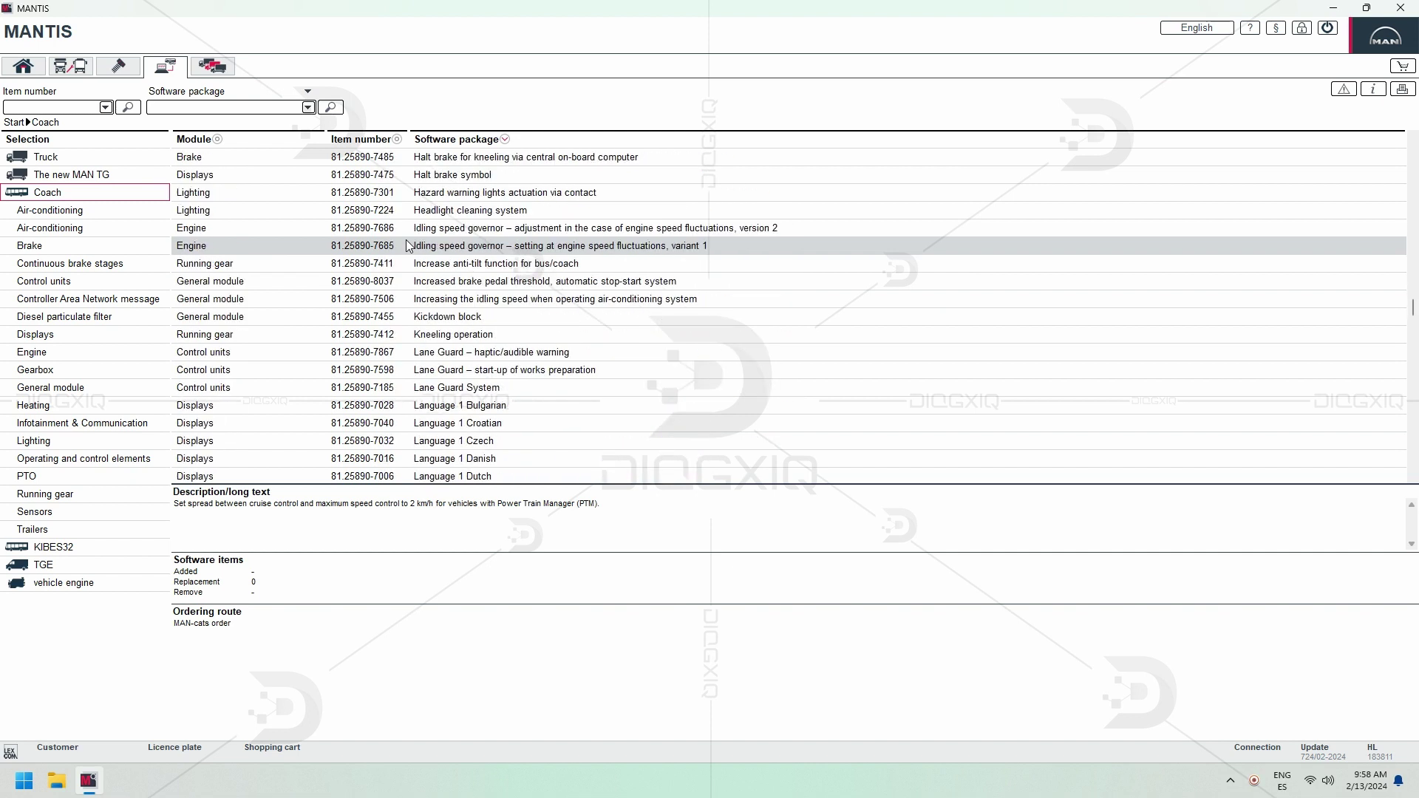
scroll(408, 245, down, 12)
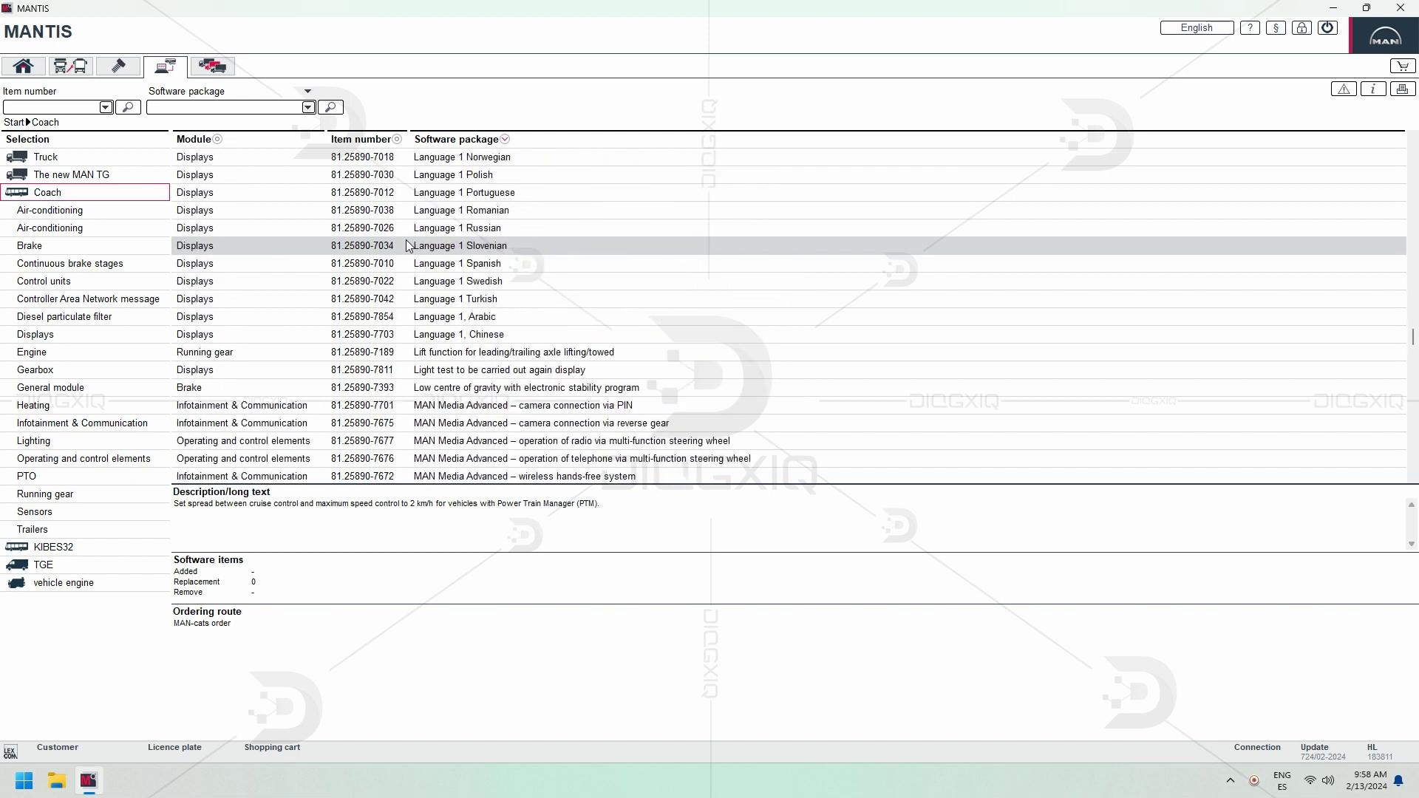
scroll(406, 245, down, 9)
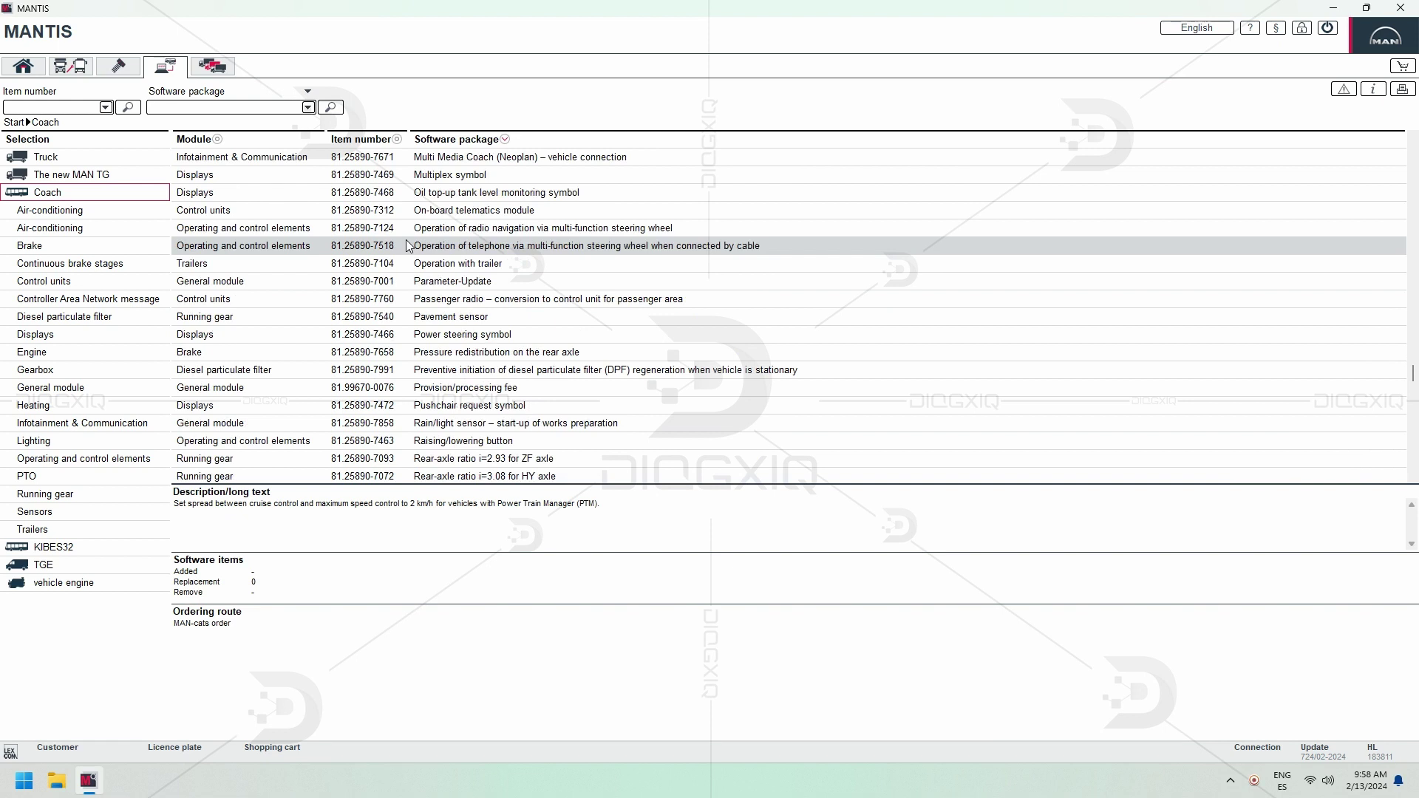
scroll(407, 245, down, 11)
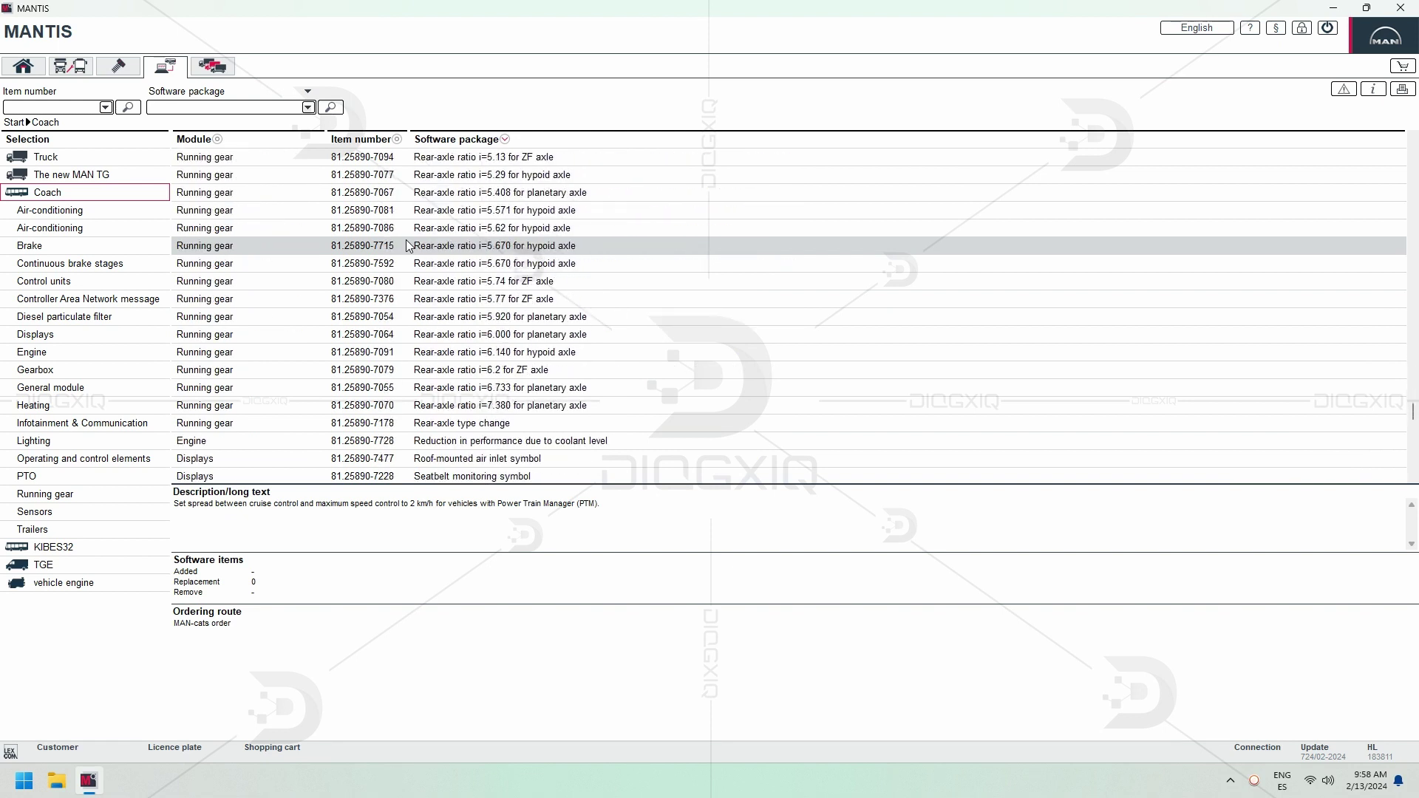
scroll(407, 246, down, 12)
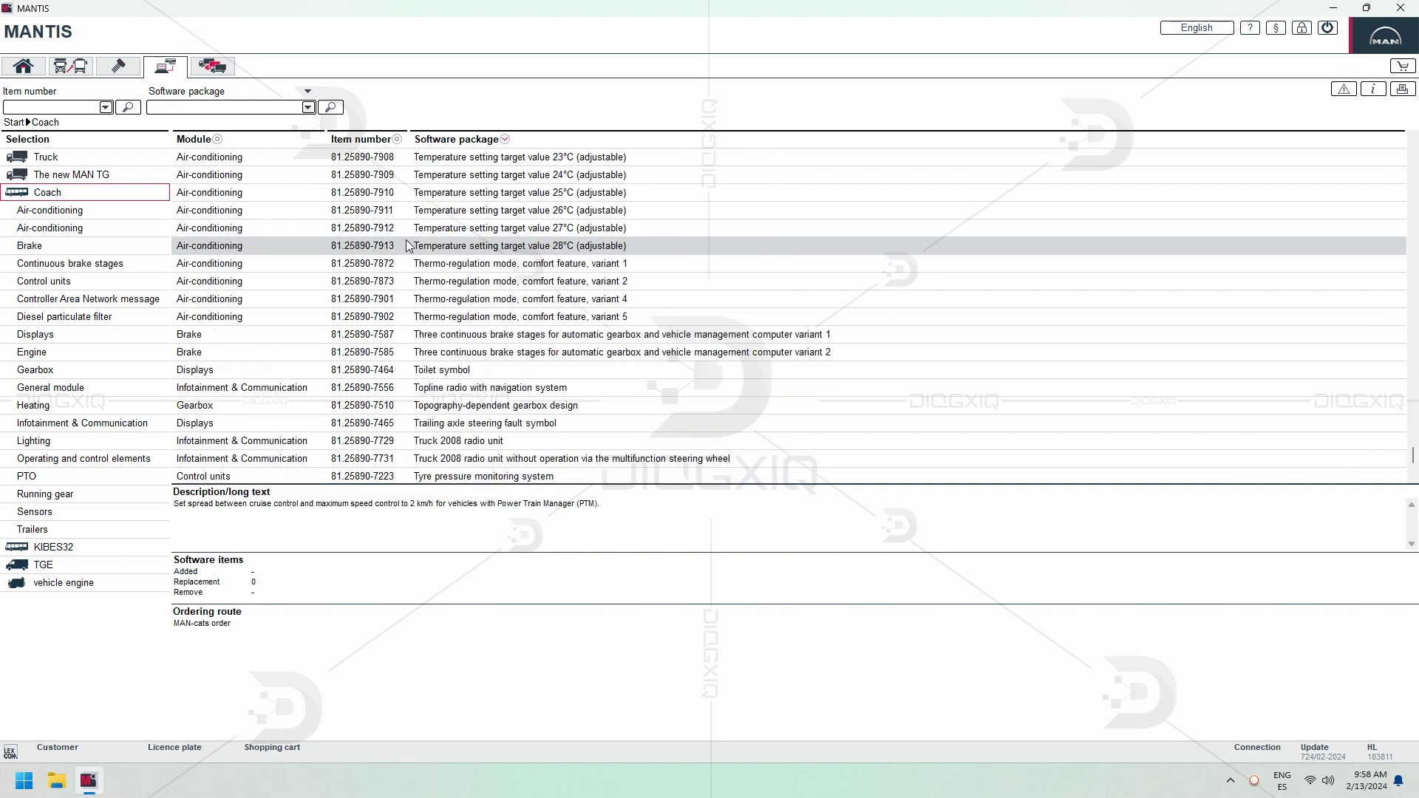
scroll(408, 246, down, 3)
- Open the KIBES32 category and examine its software packages through to the end of the list
click(78, 550)
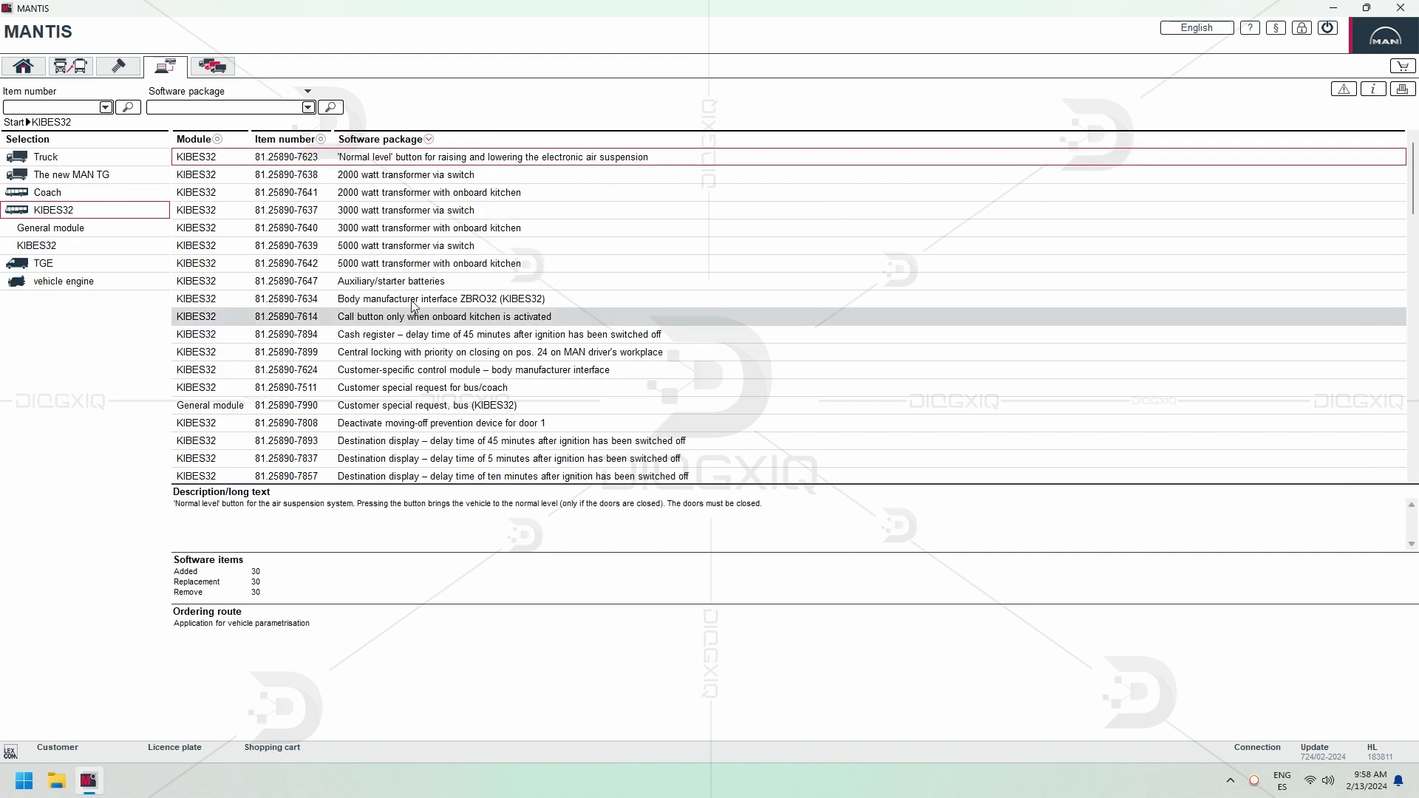
scroll(414, 305, down, 7)
scroll(414, 306, down, 15)
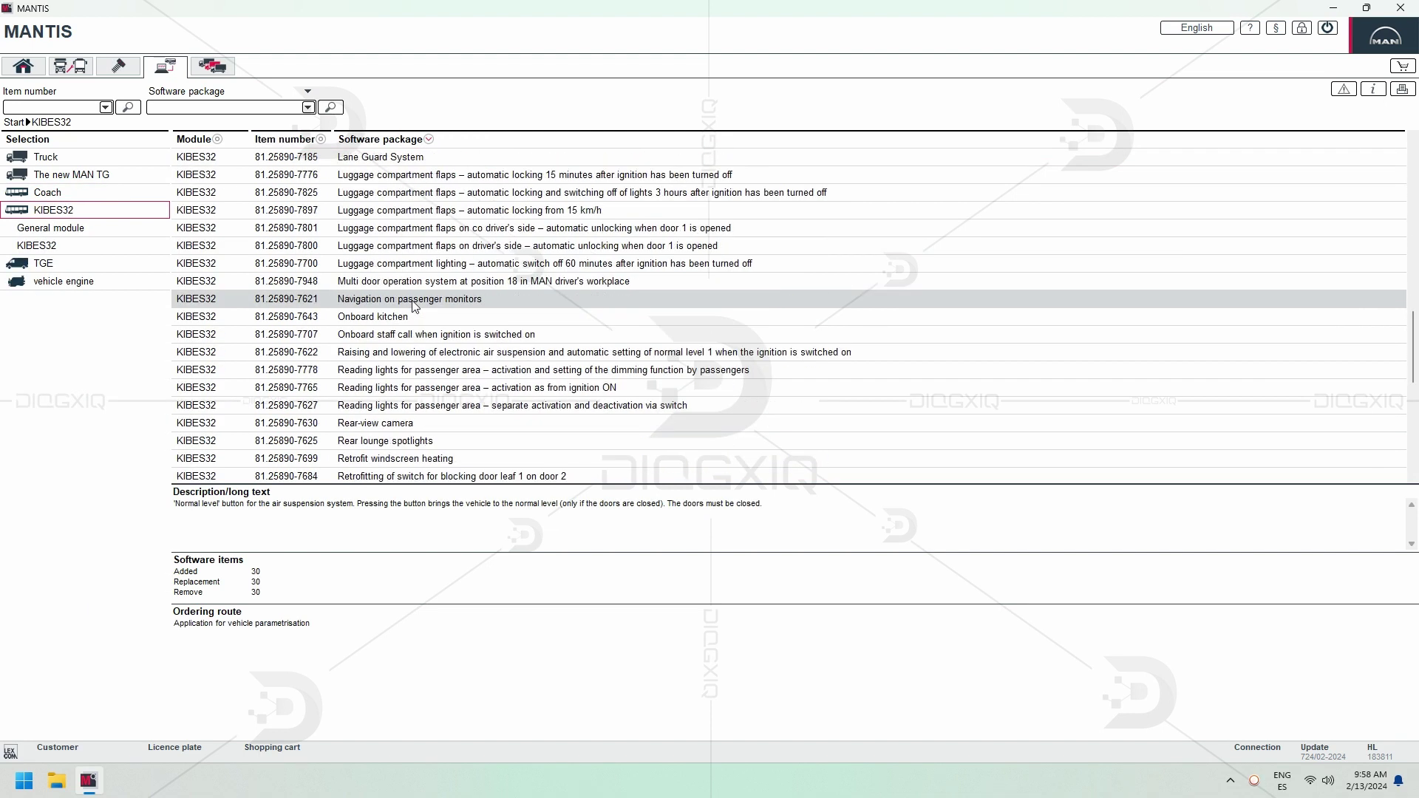
- Examine the software packages of the TGE category and of the vehicle engine category
click(44, 263)
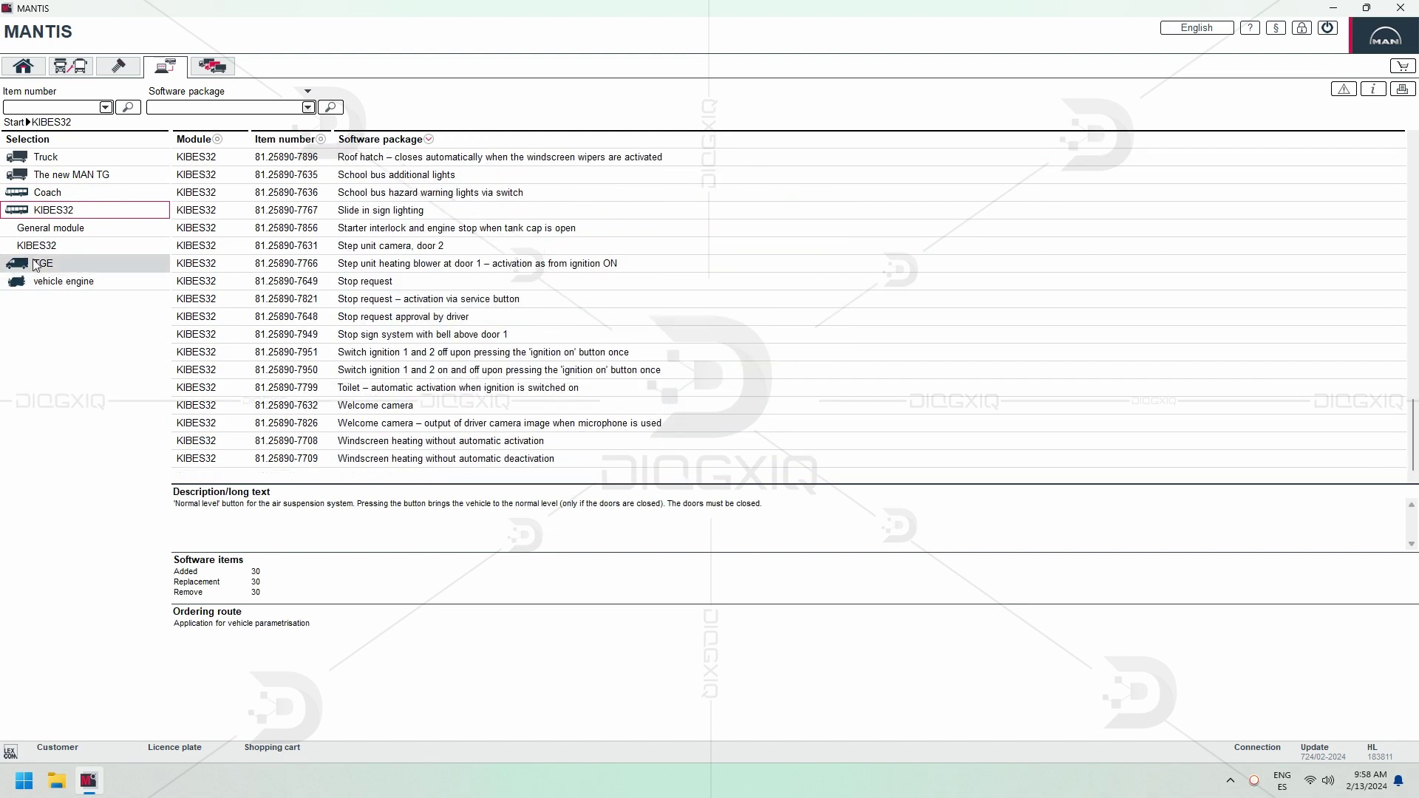
scroll(565, 316, down, 10)
scroll(631, 278, down, 7)
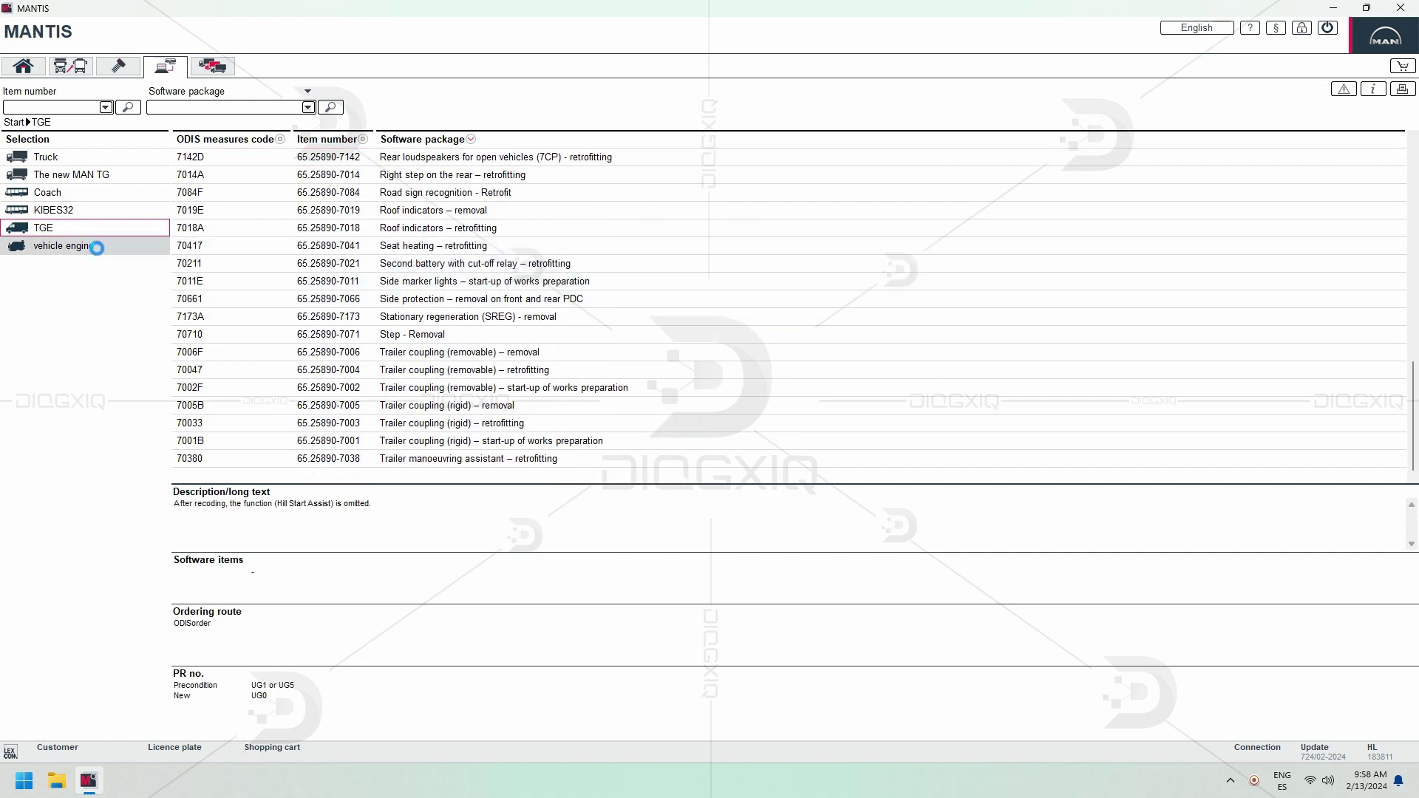
scroll(533, 288, down, 10)
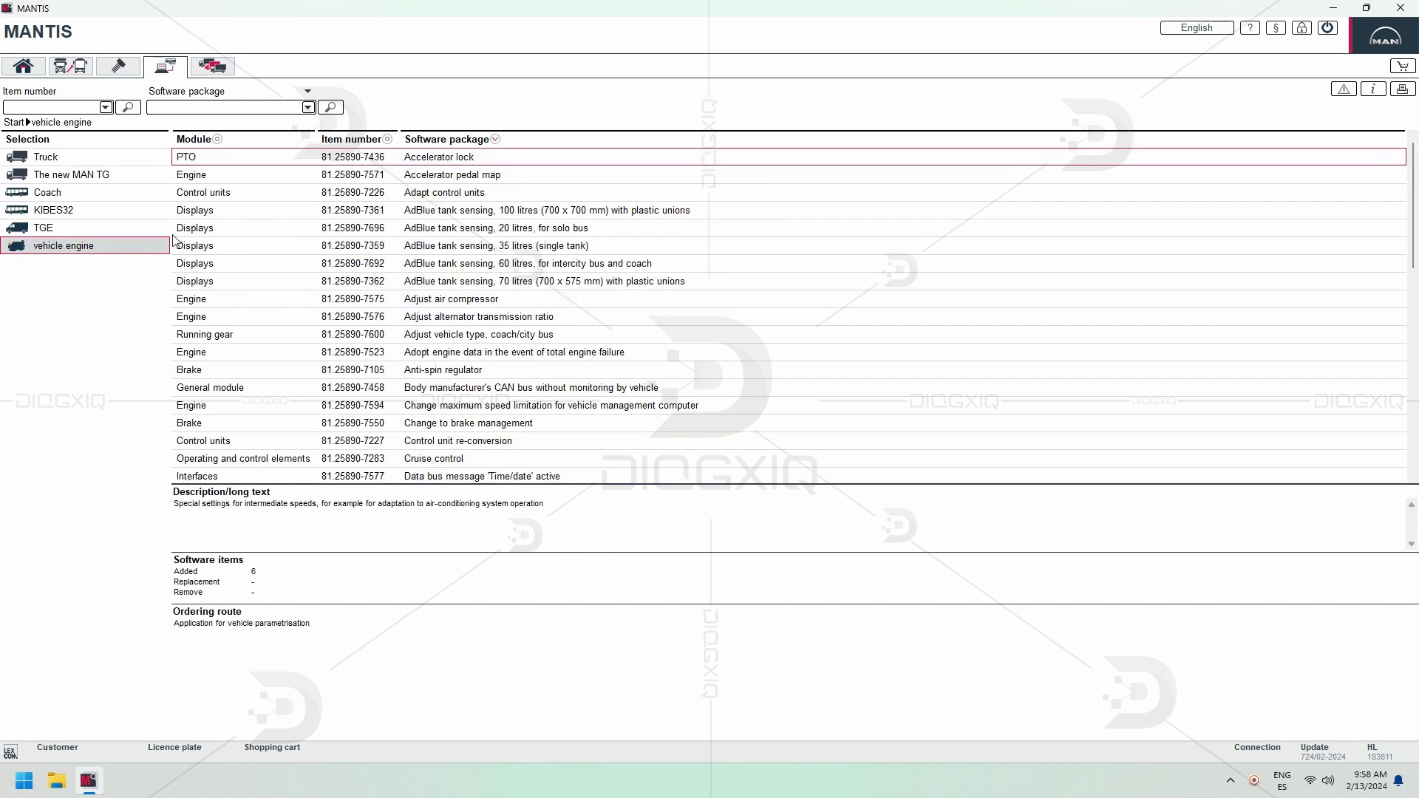
- View the customer vehicle list, and return to the vehicle catalogue to list the Truck types
click(209, 68)
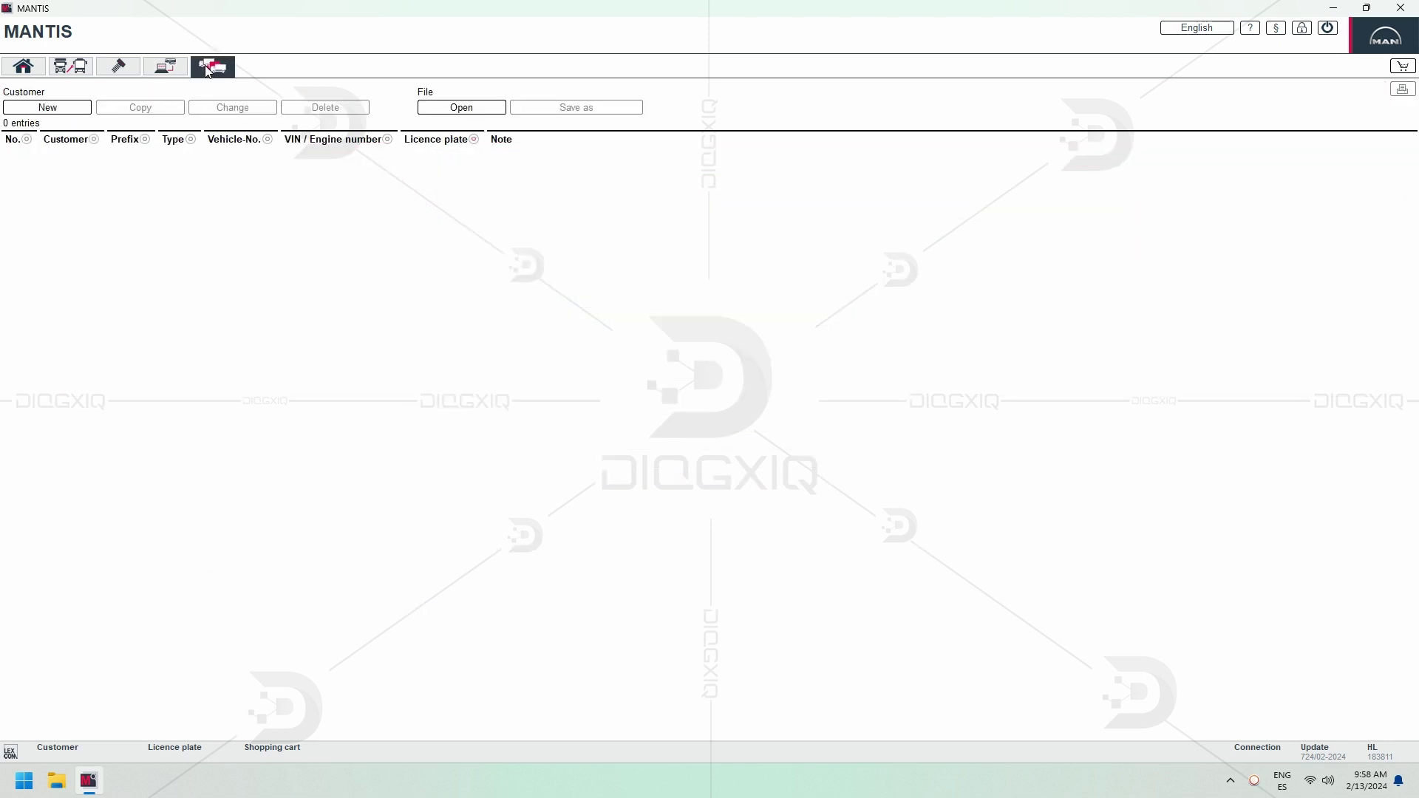
click(71, 68)
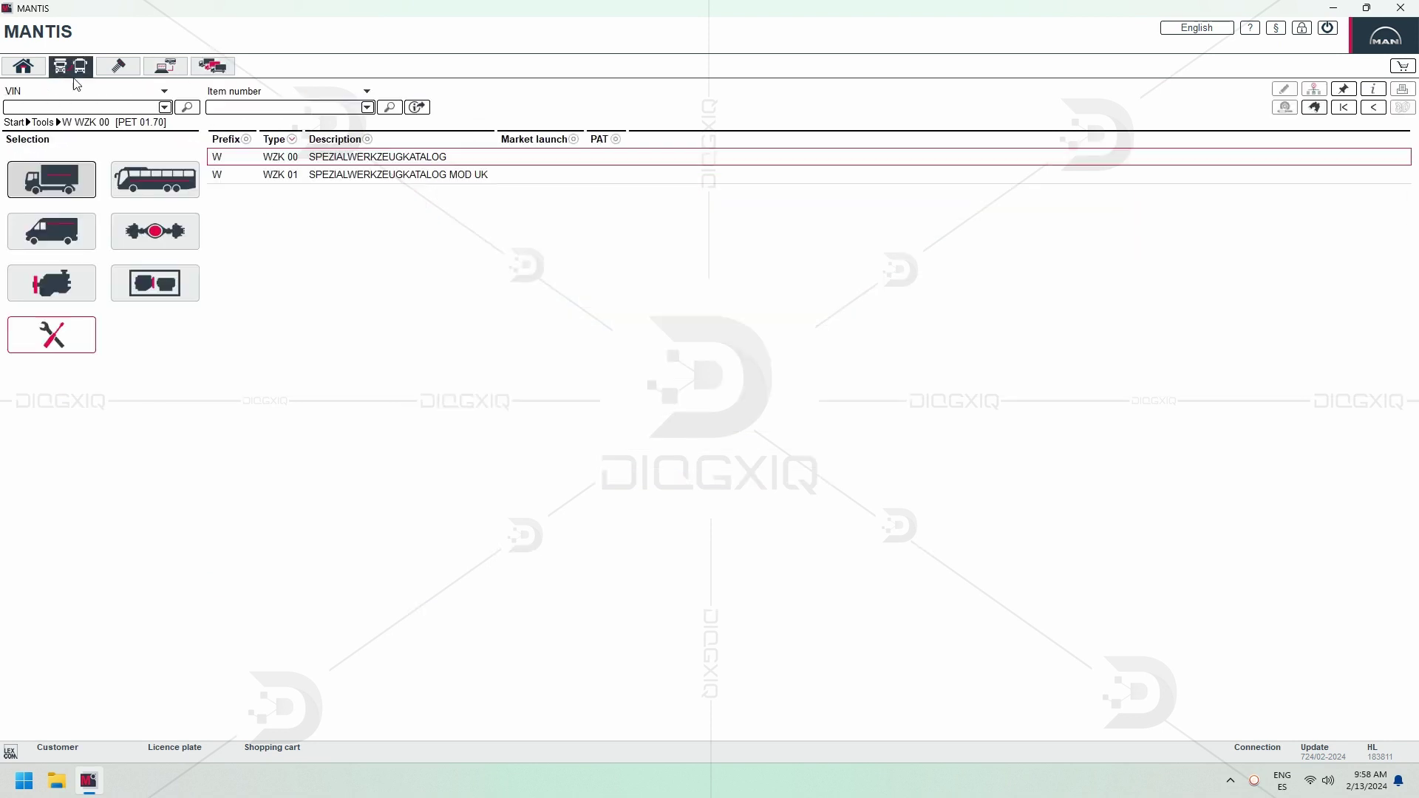
click(69, 187)
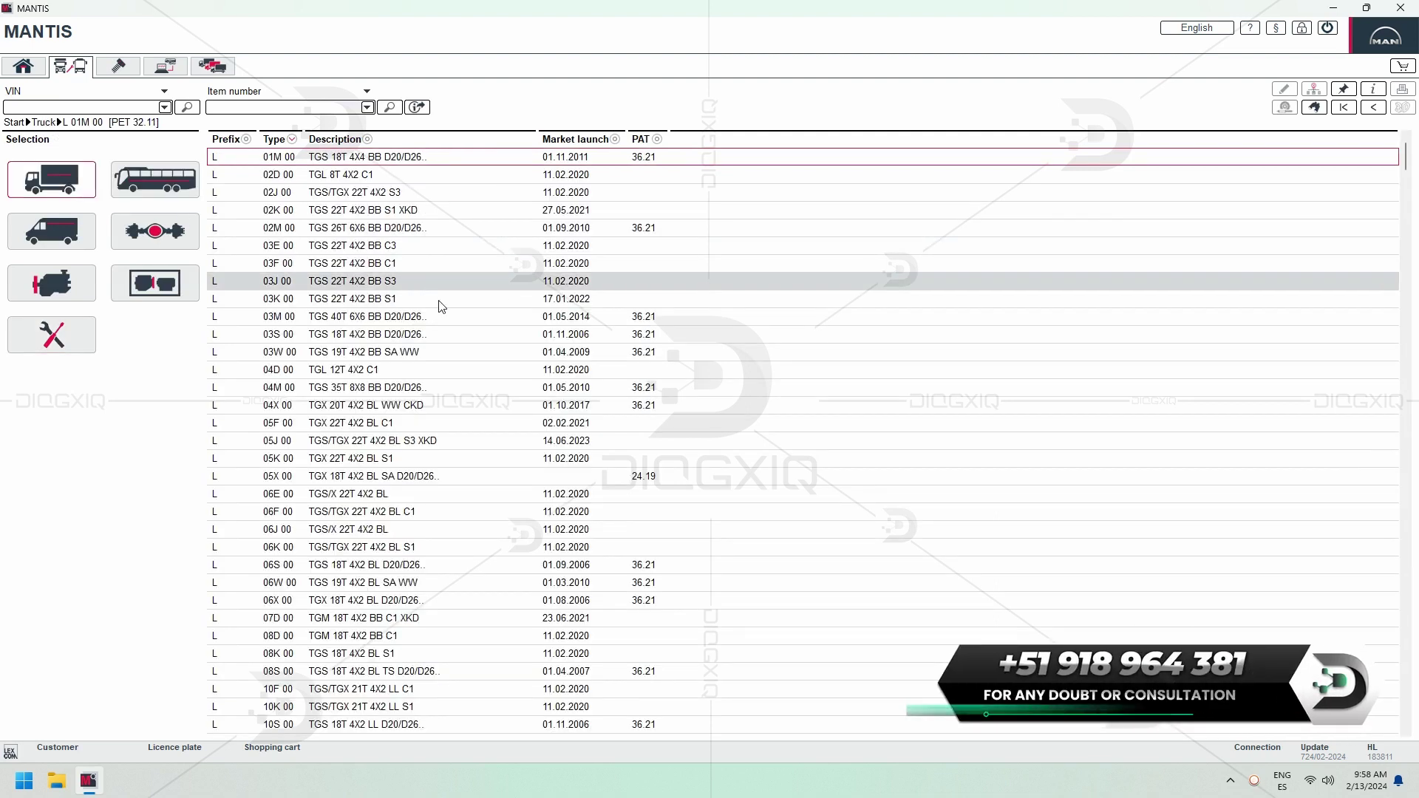
scroll(541, 371, down, 3)
scroll(522, 378, up, 3)
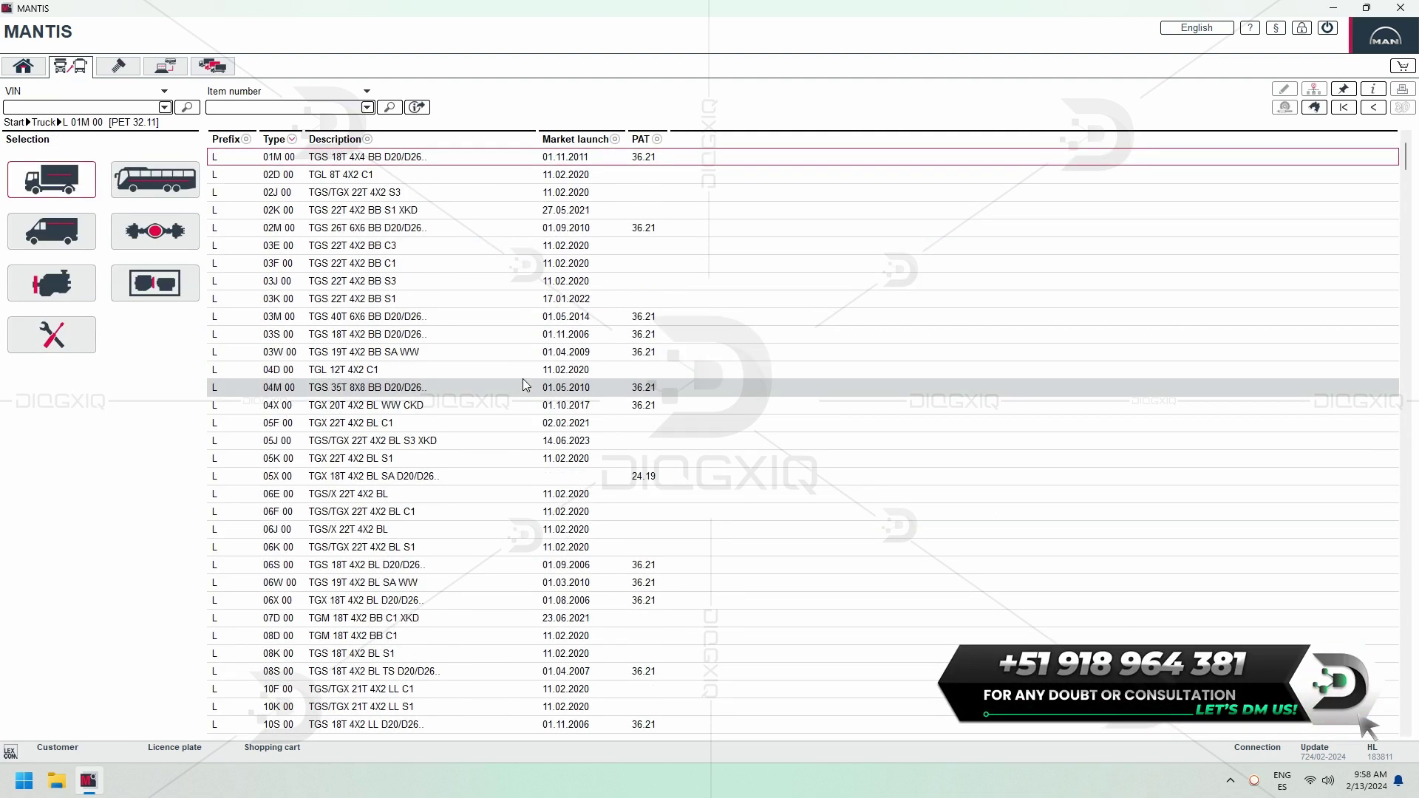
- Open truck type 03K 00 (TGS 22T 4X2 BB S1) and list its fuel/exhaust system and electrical system groups
double_click(417, 300)
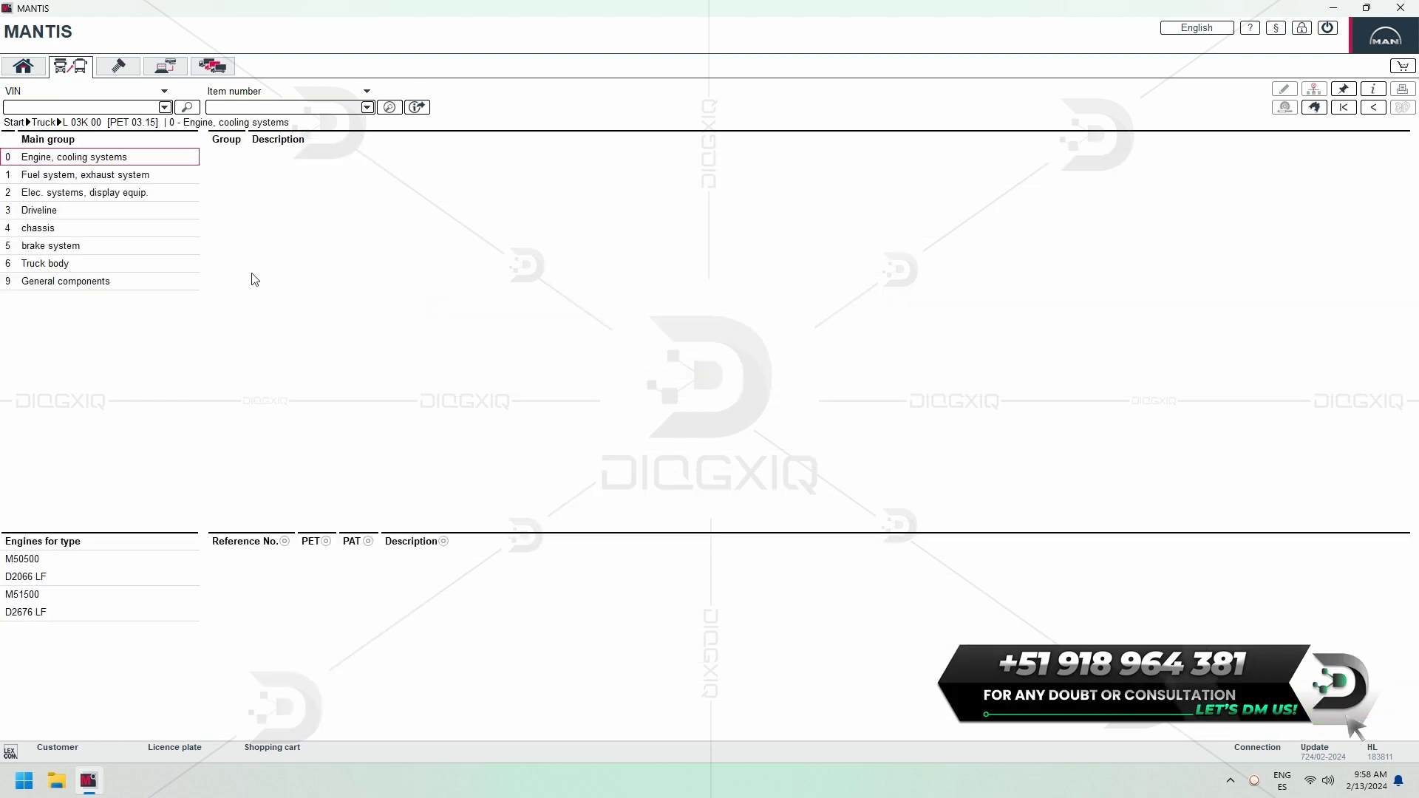
click(58, 179)
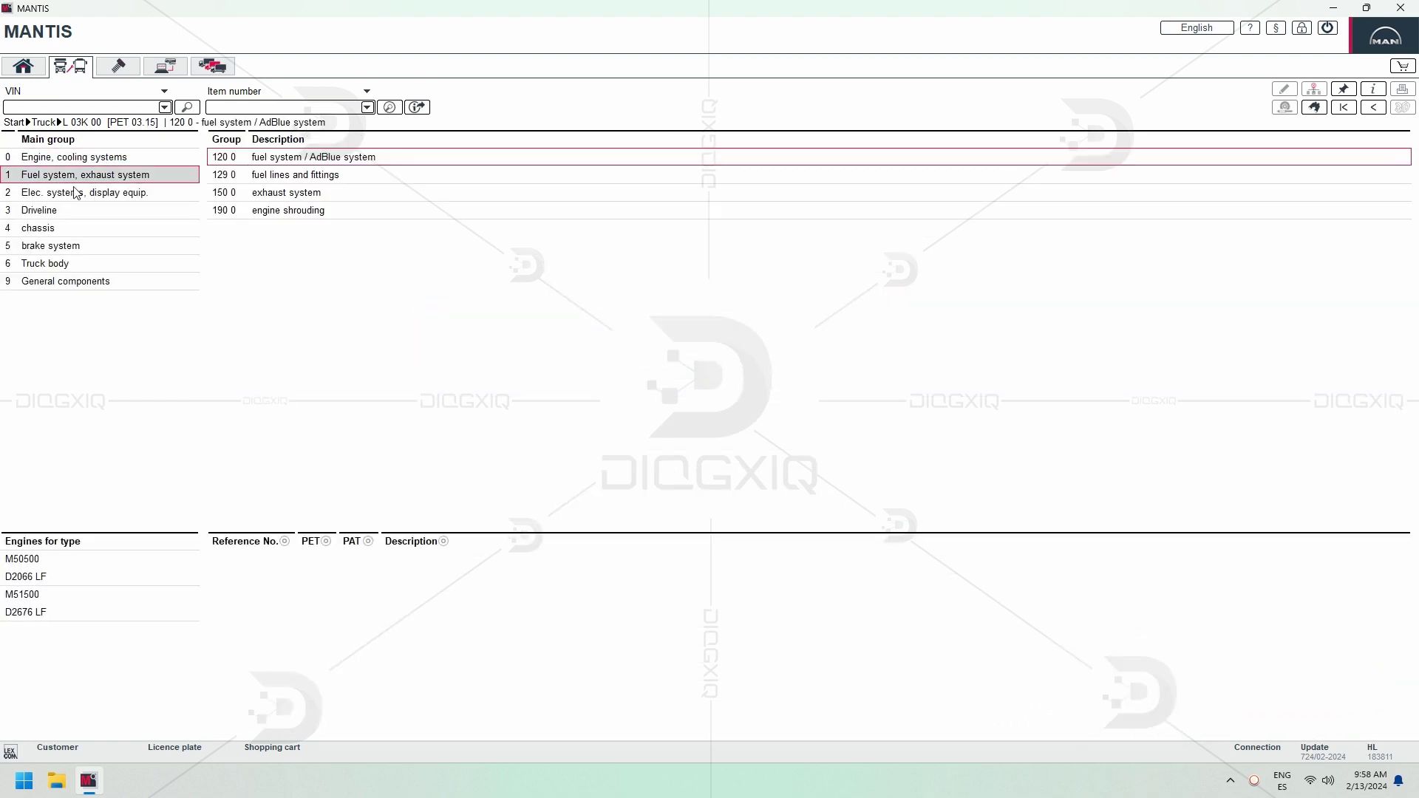
click(98, 197)
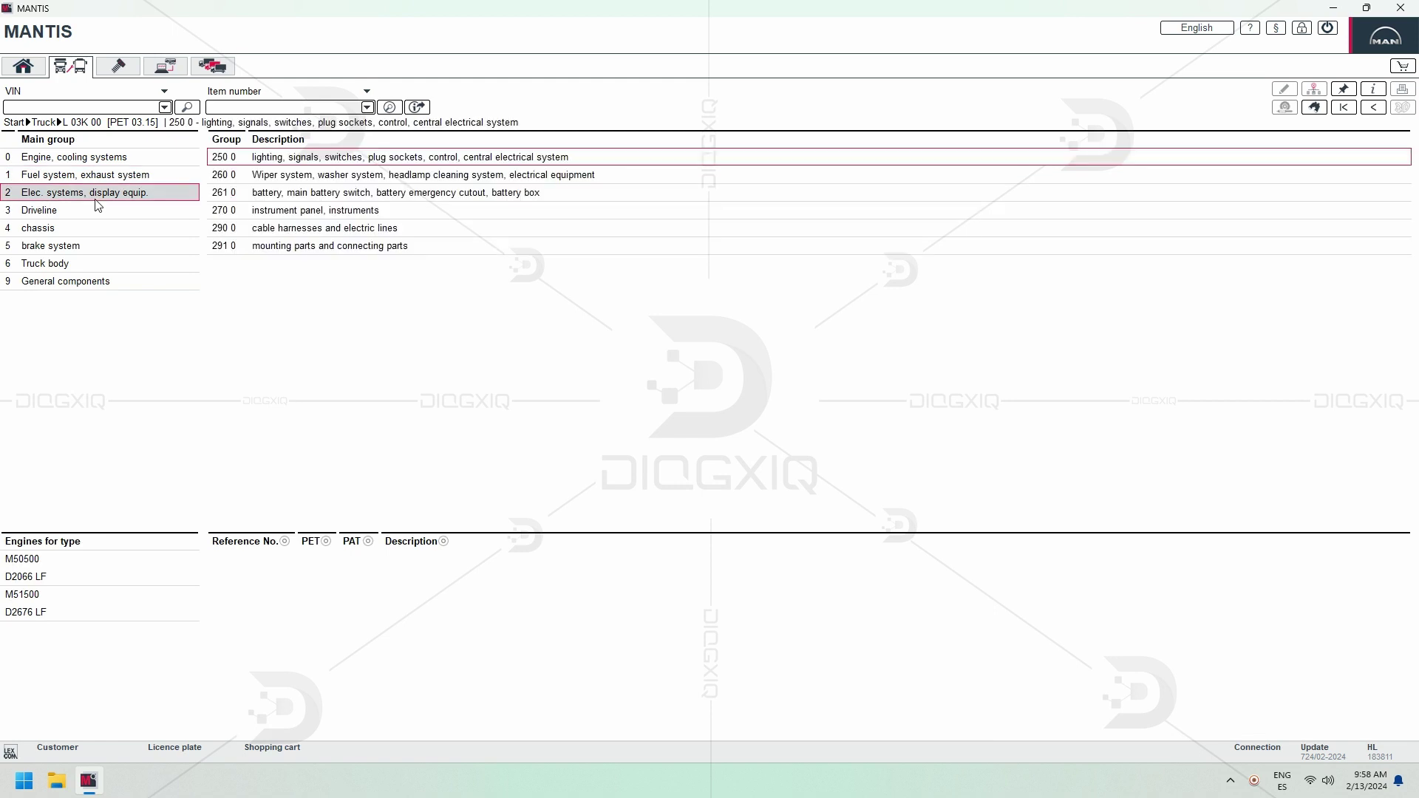
- Open the water container wiper/washer system drawing from water container components in group 260 0
click(244, 175)
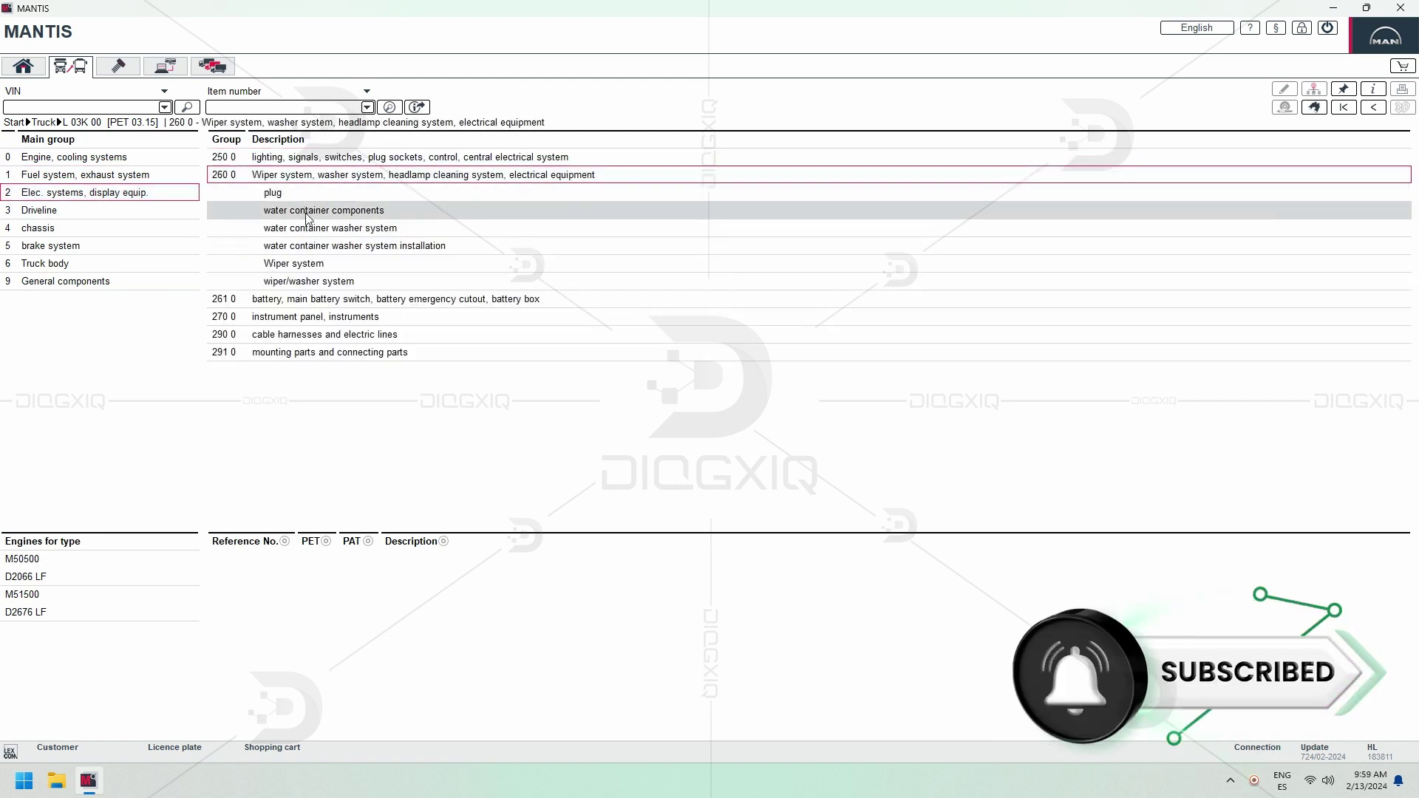
click(307, 214)
double_click(308, 214)
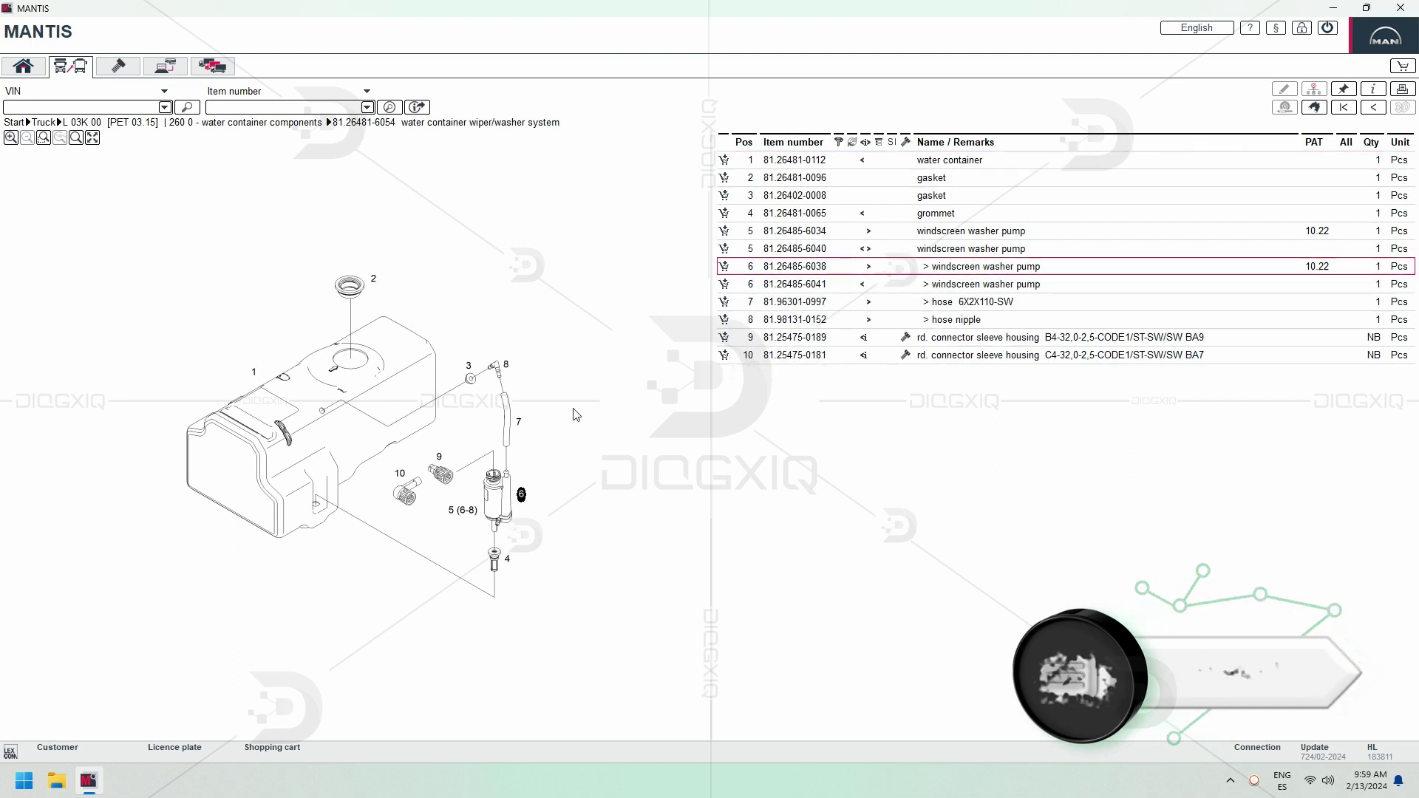
- Locate the hose nipple and the B4 connector sleeve housing on the enlarged water container drawing, and return to the group list
click(837, 320)
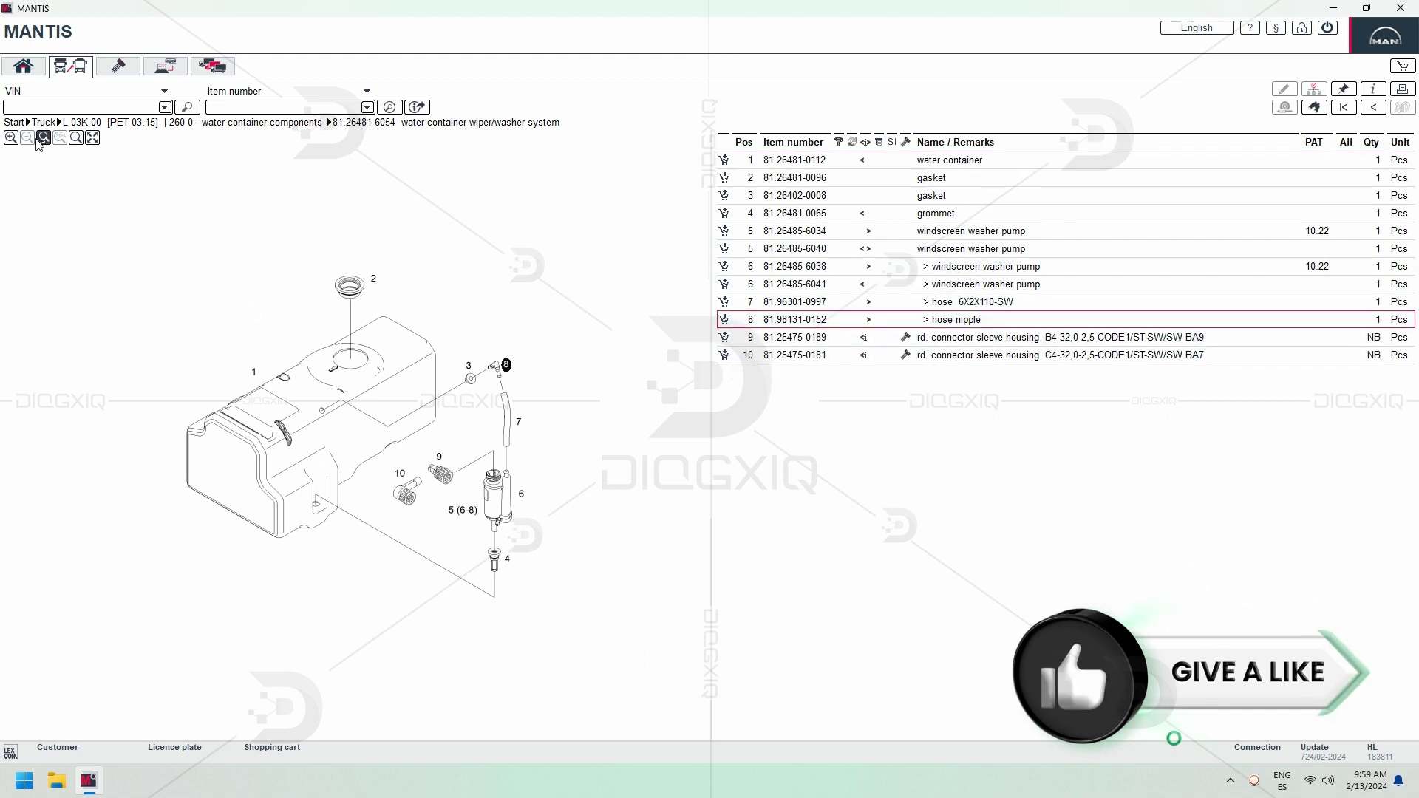
click(12, 137)
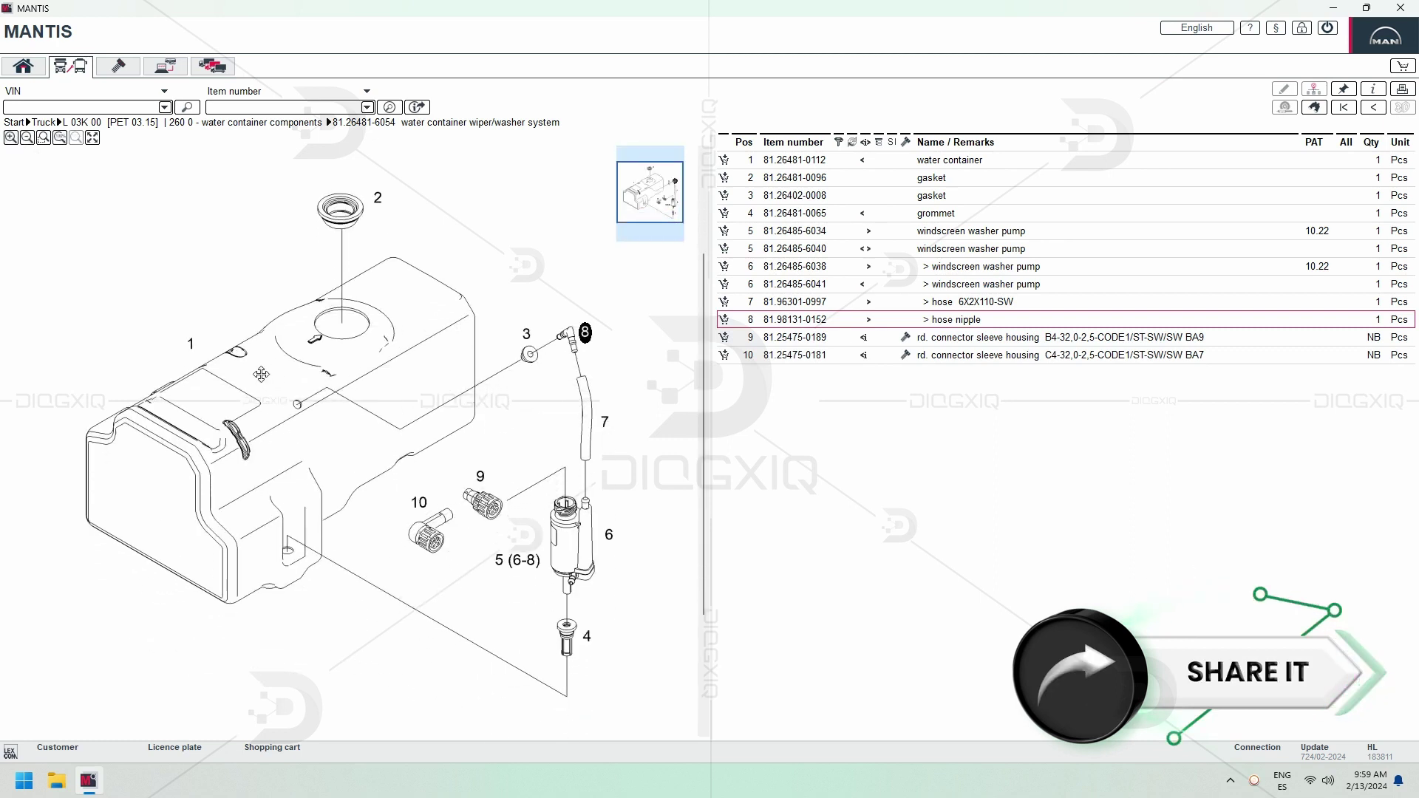
scroll(458, 467, up, 5)
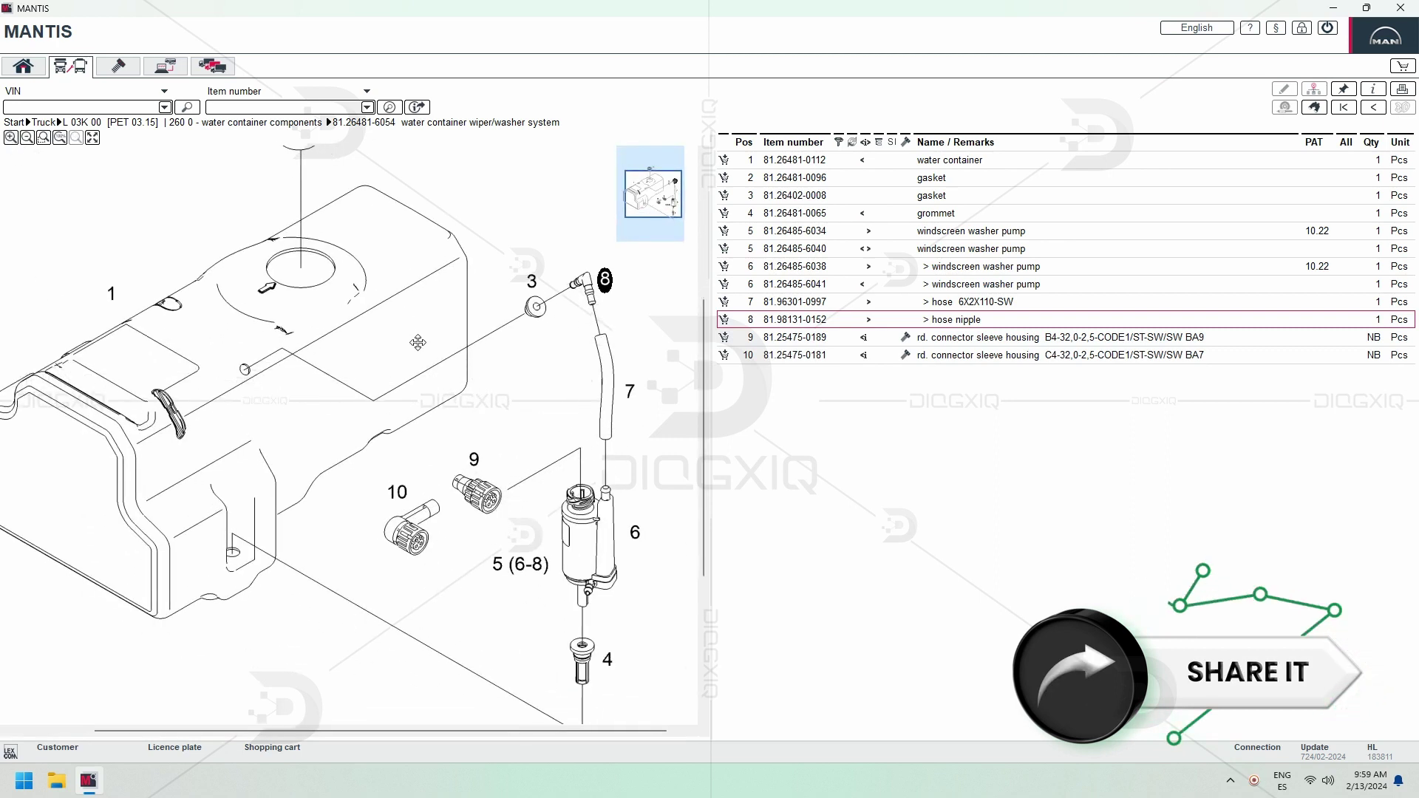
click(960, 337)
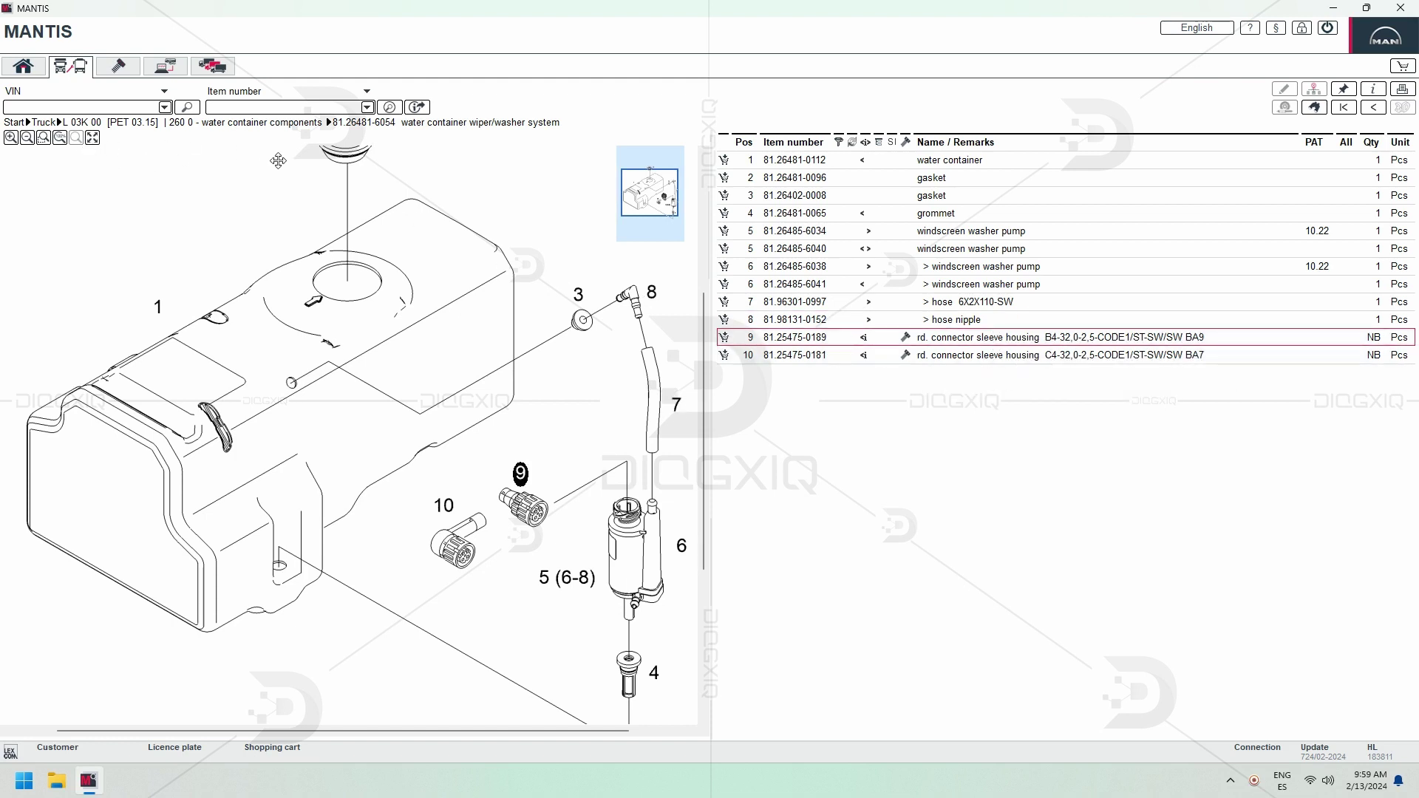
drag(404, 330, 395, 420)
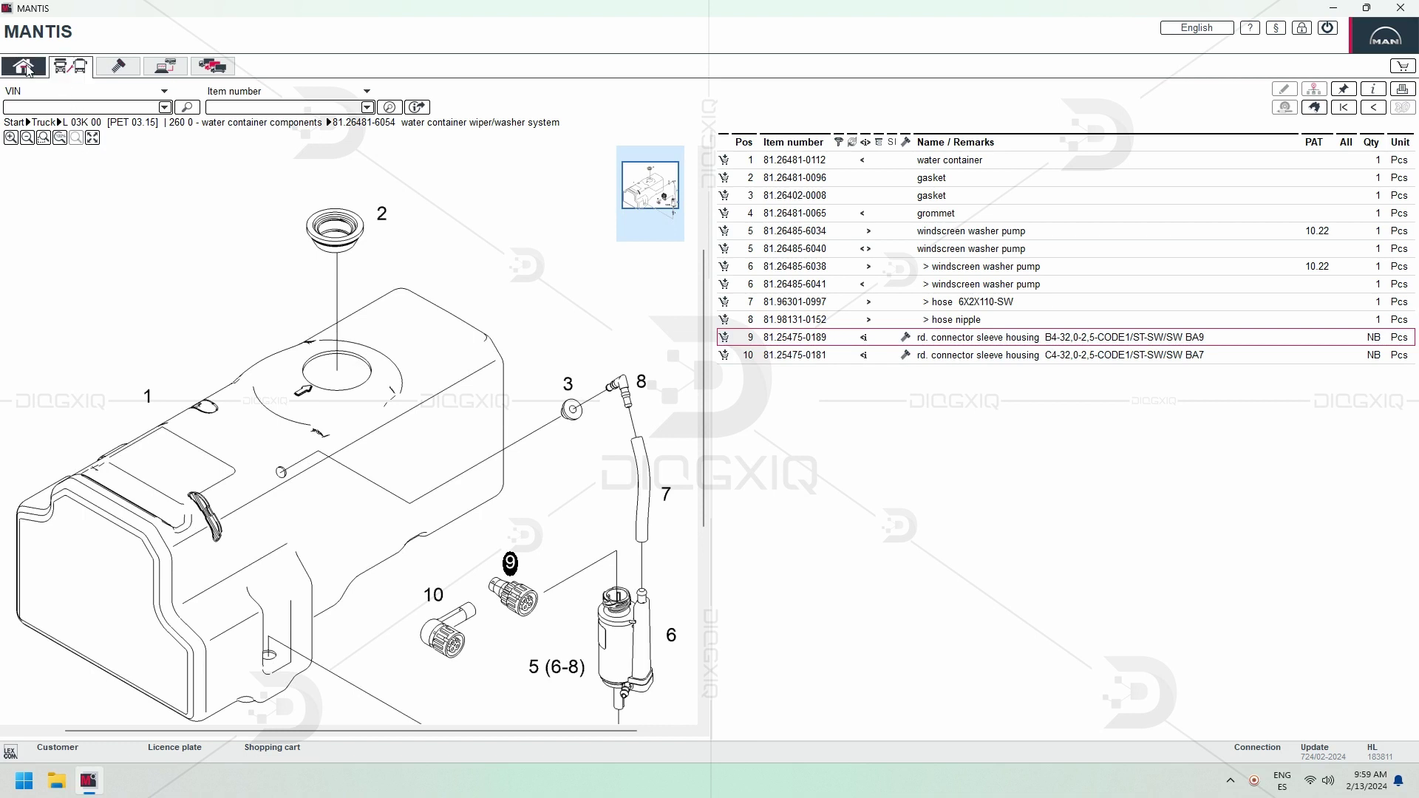
scroll(460, 466, down, 3)
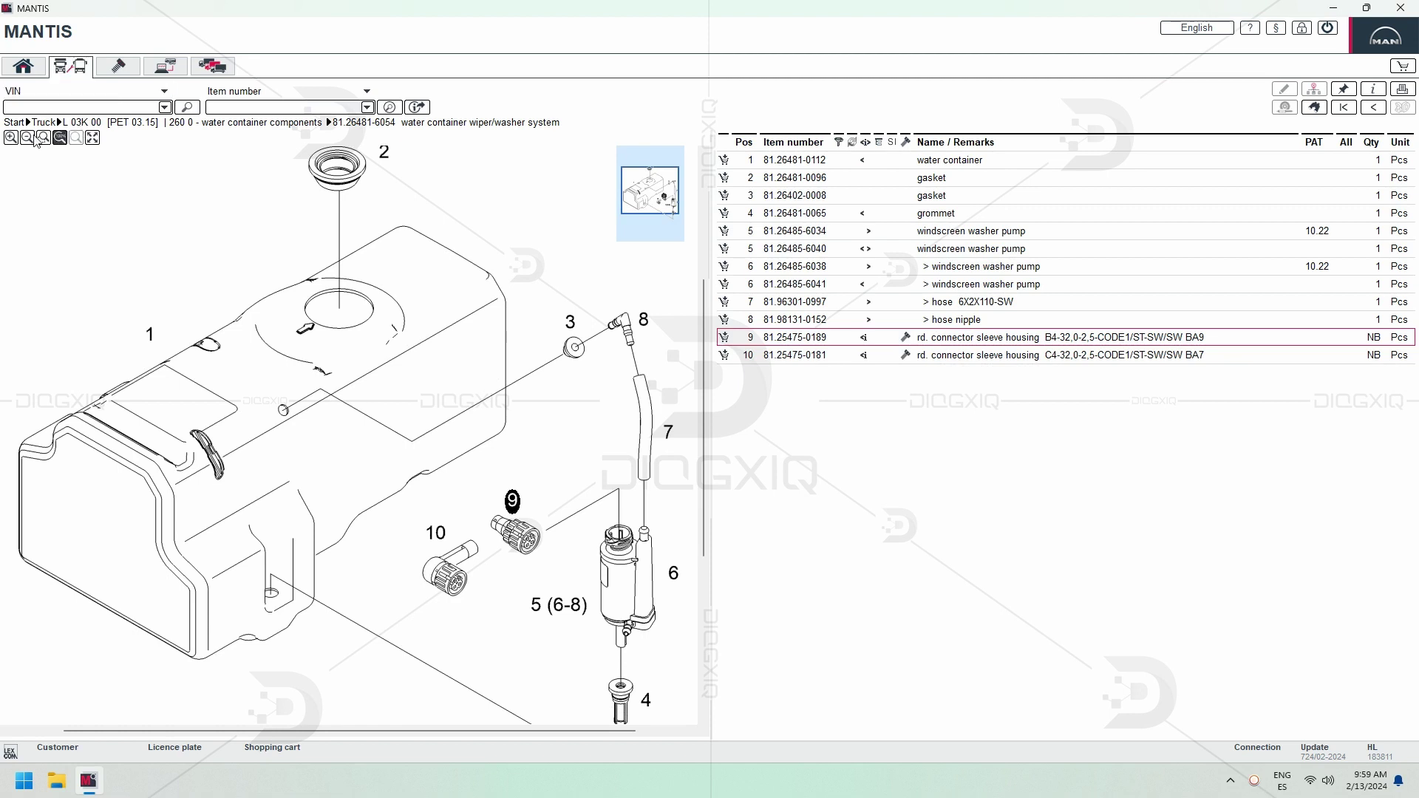
click(1372, 108)
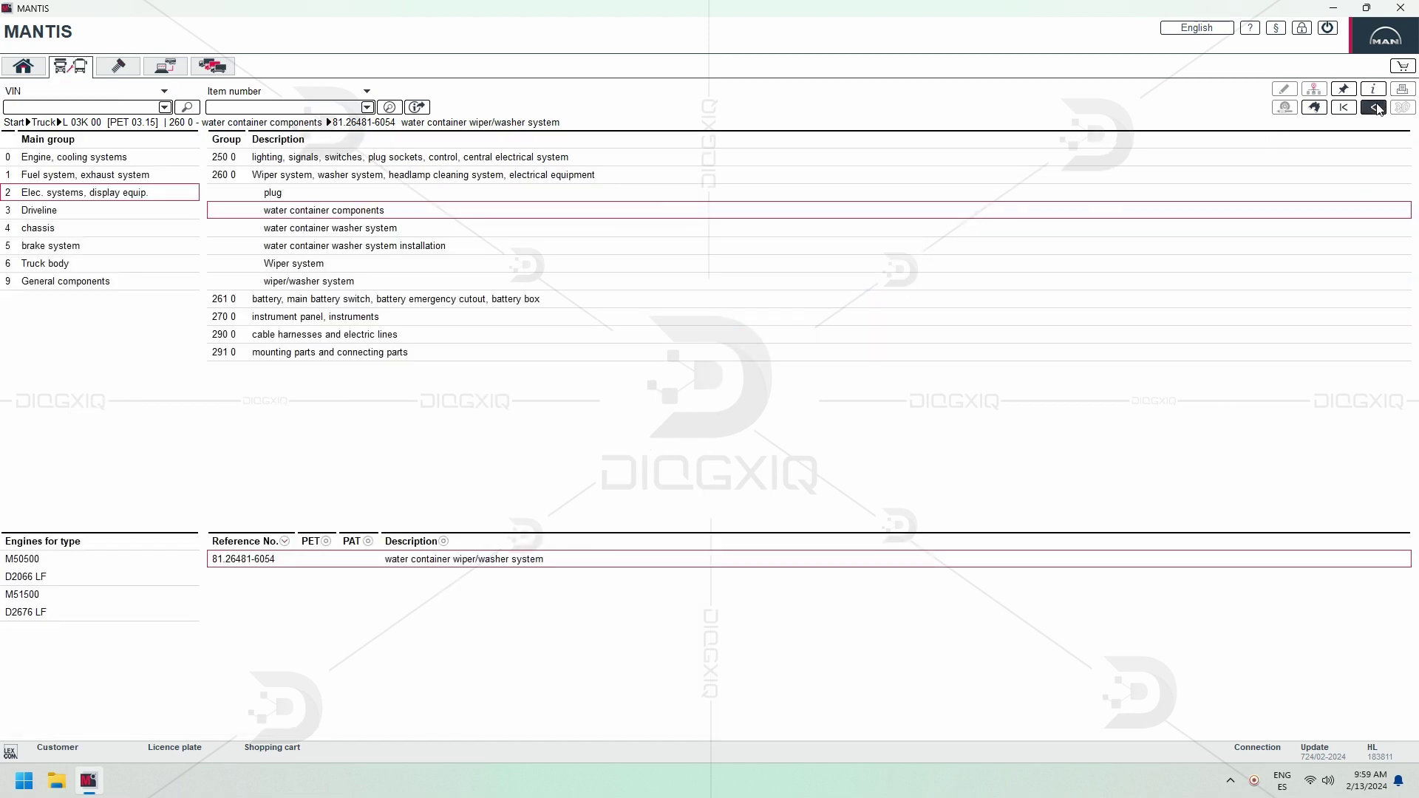
- Open the pump and water container drawing from water container washer system installation and enlarge it
click(289, 245)
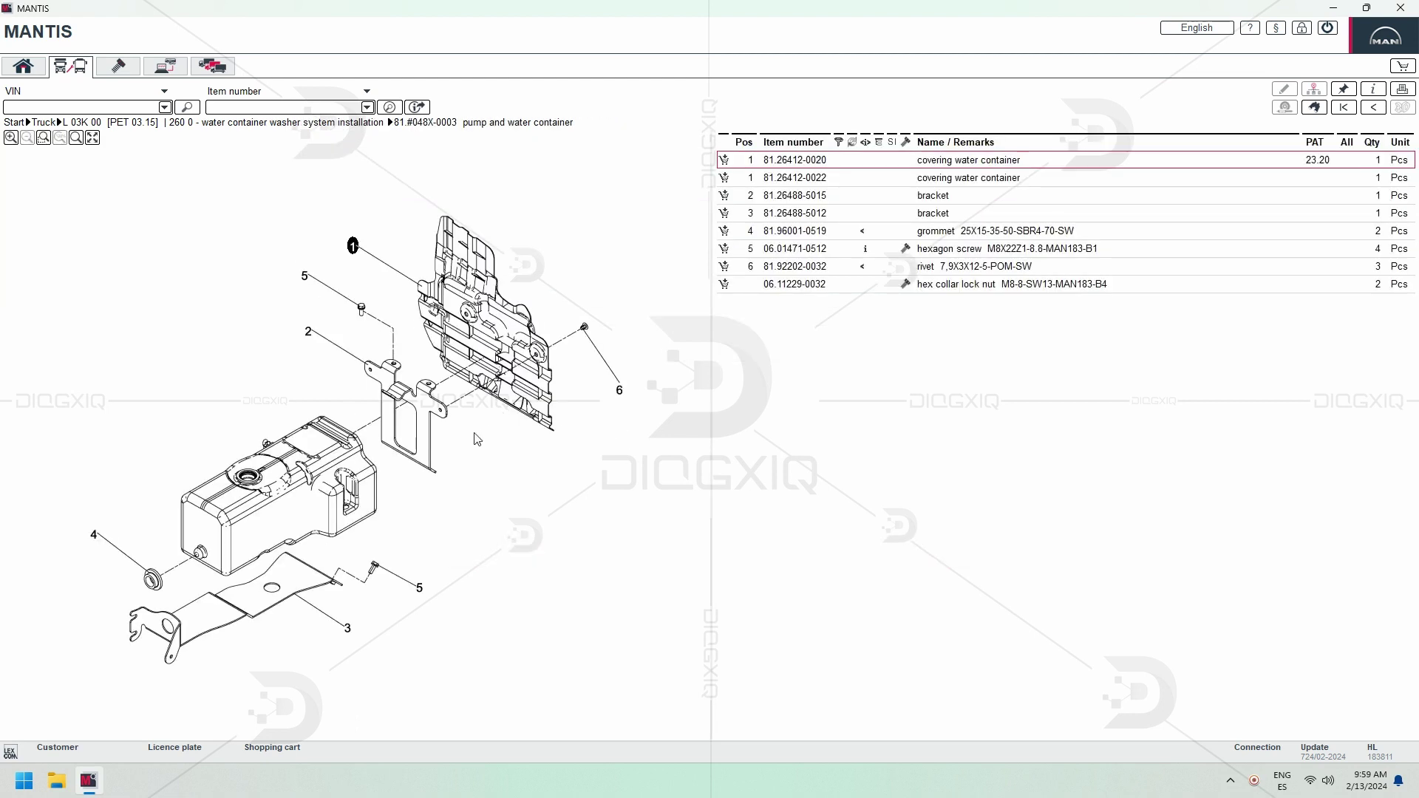
click(10, 137)
click(450, 216)
drag(359, 370, 404, 431)
- Locate the rivet and the 81.26488-5012 bracket on the pump and water container drawing, and return to the group list
click(1009, 283)
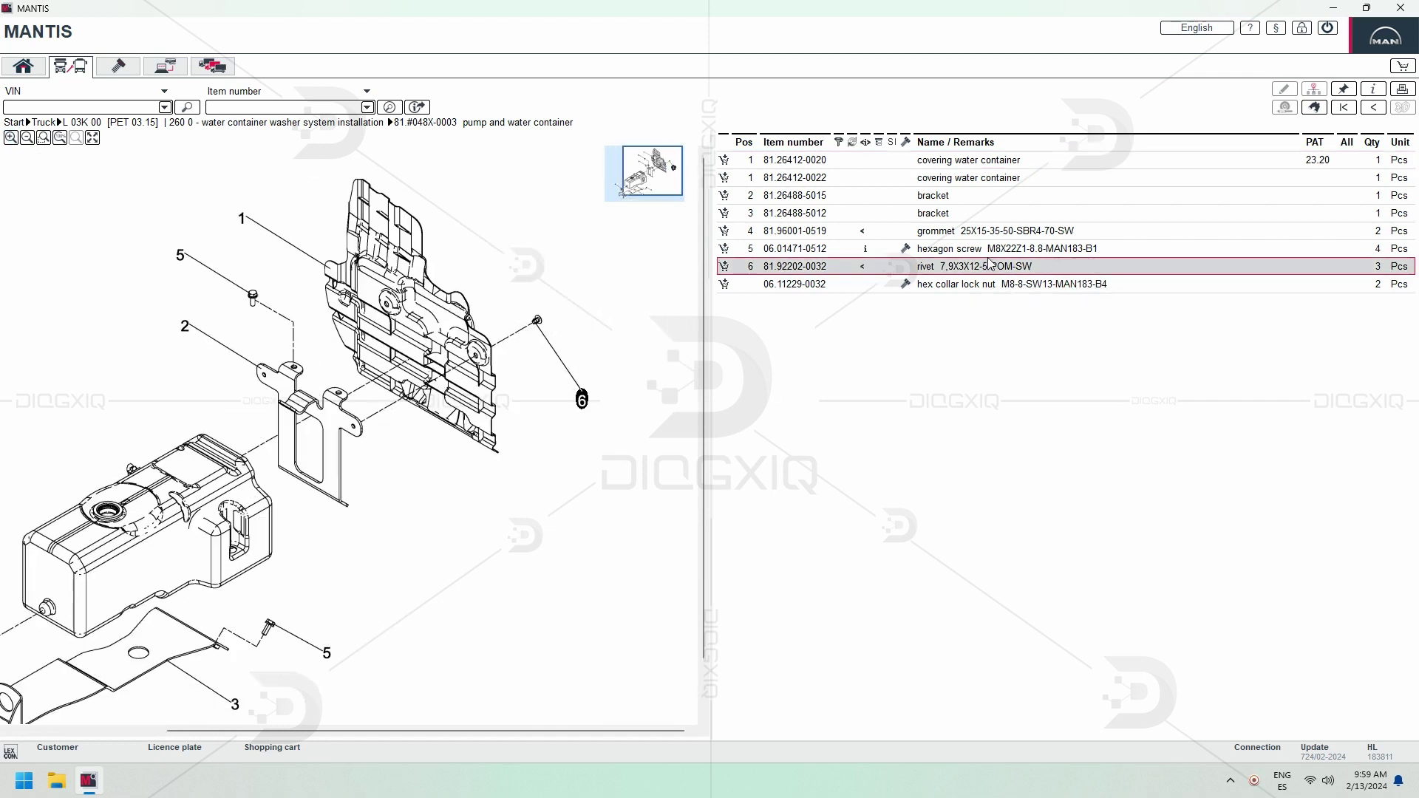
click(982, 216)
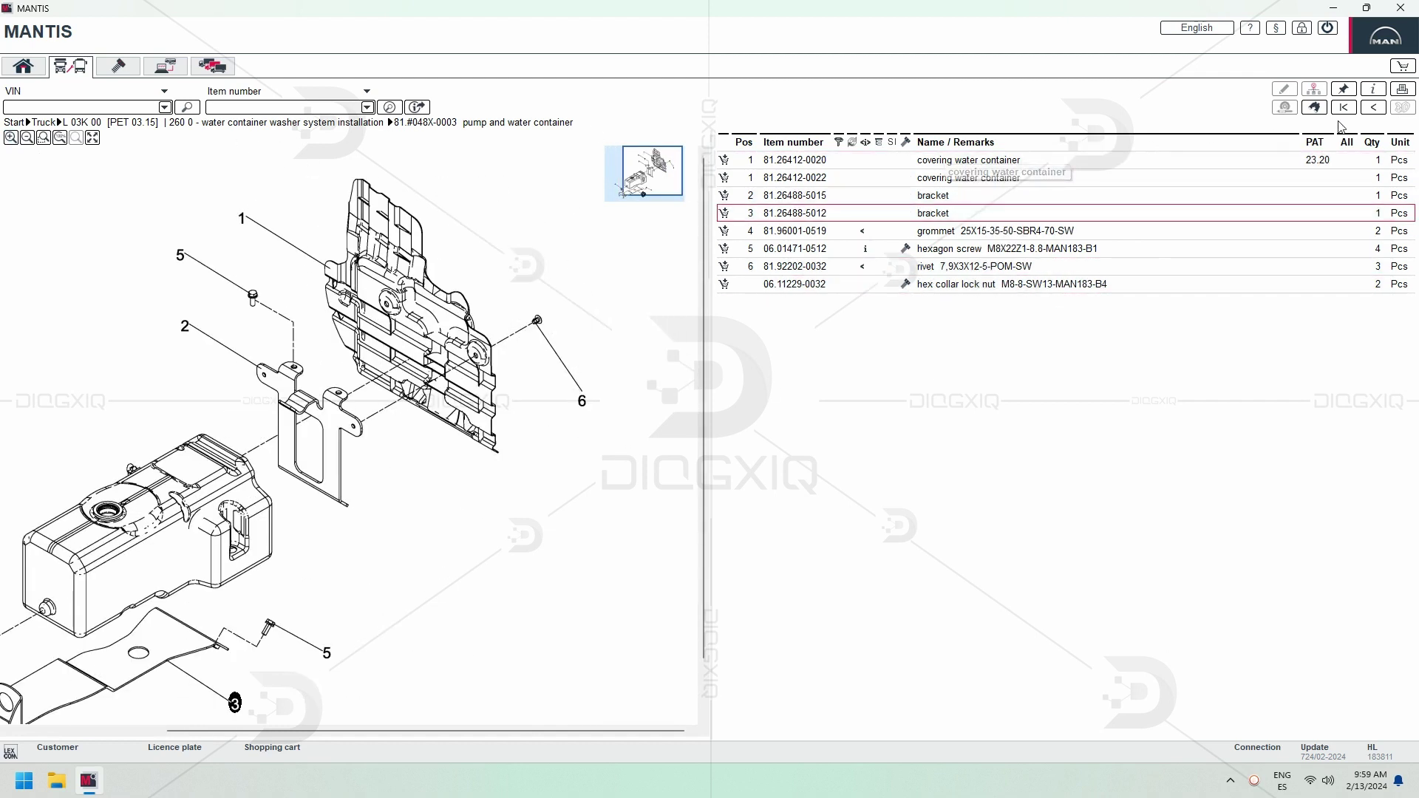
click(1374, 108)
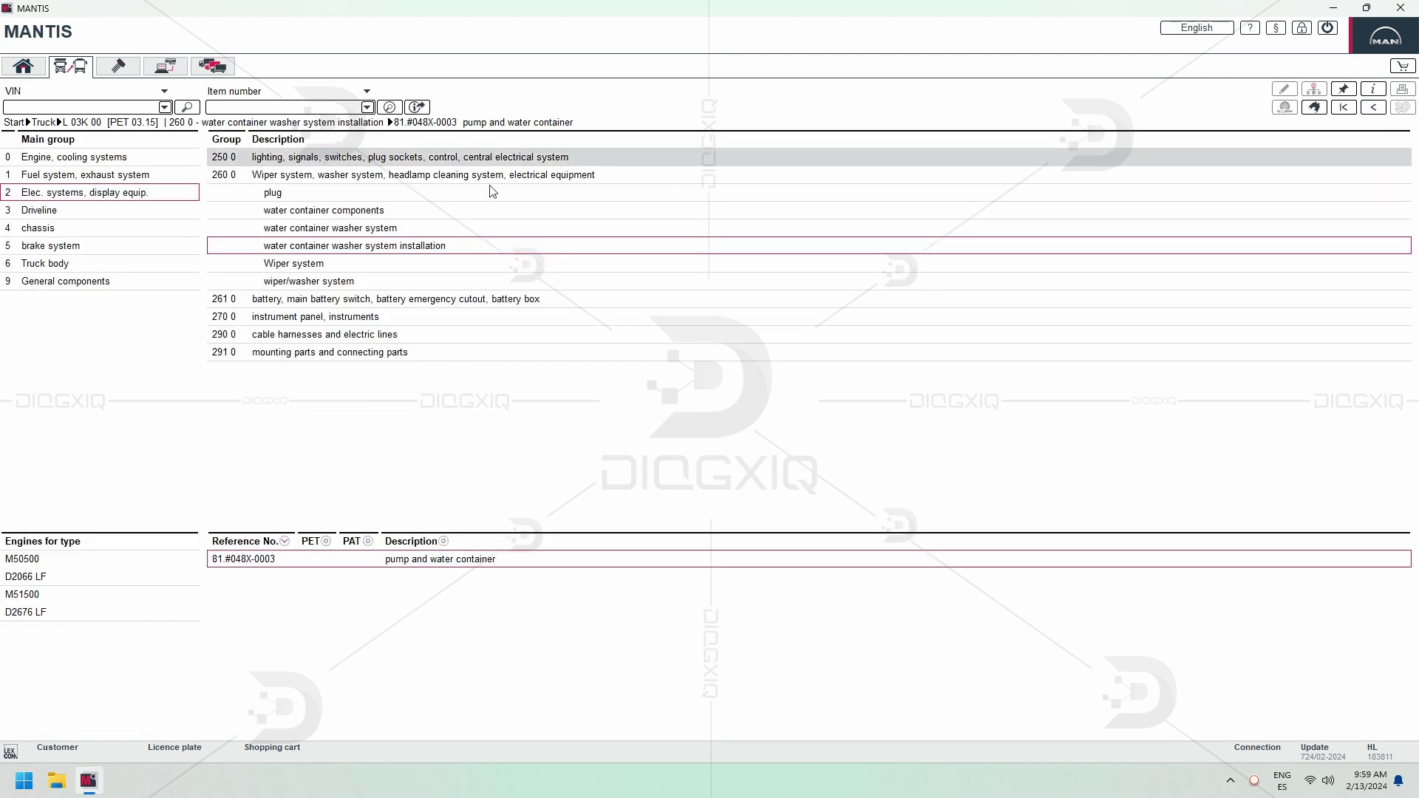
- Open the codriver cable harness parts page from group 290 0, and return to the group list
click(360, 340)
click(362, 338)
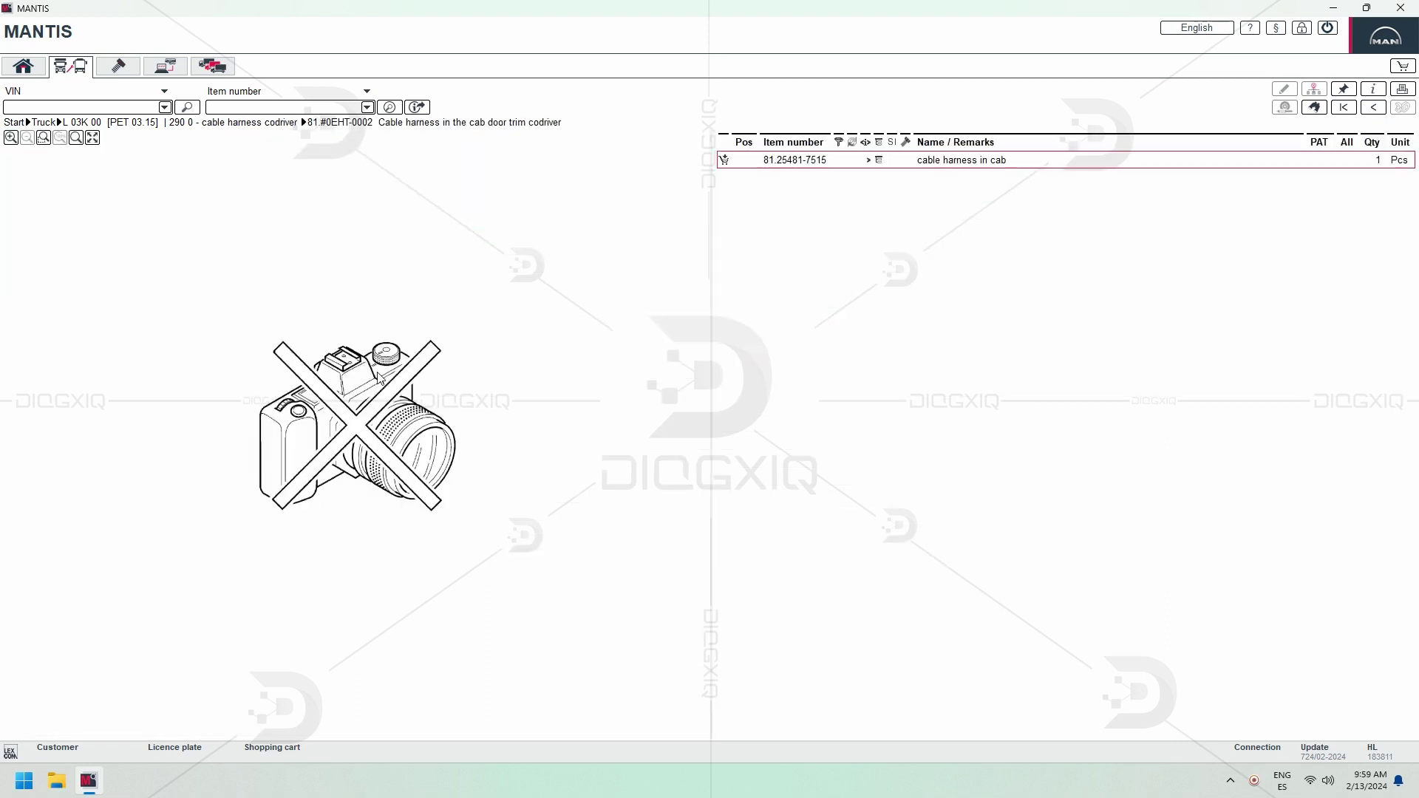
click(1375, 108)
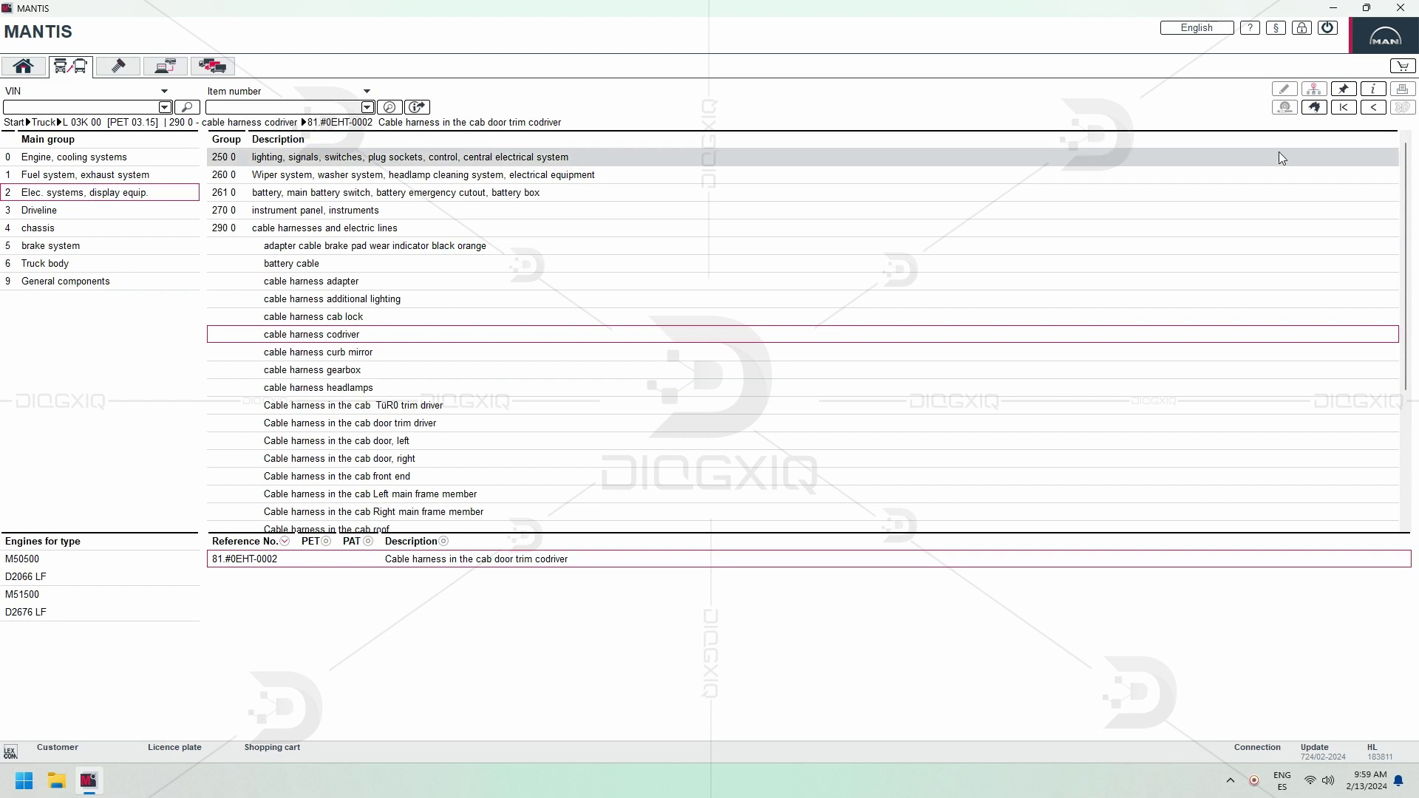
- Open the cable harness side marker light drawing from group 290 0 and enlarge it
scroll(515, 329, down, 4)
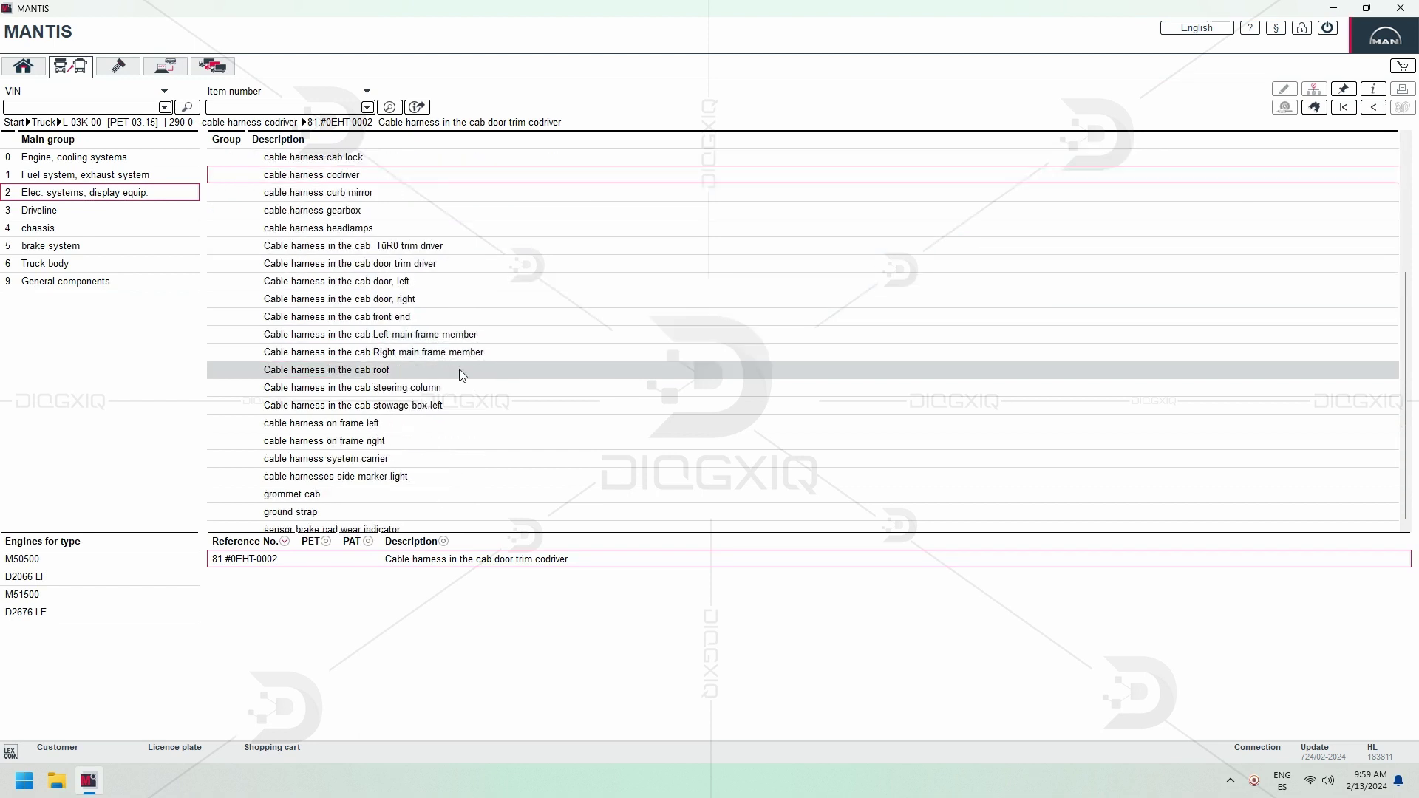
click(362, 427)
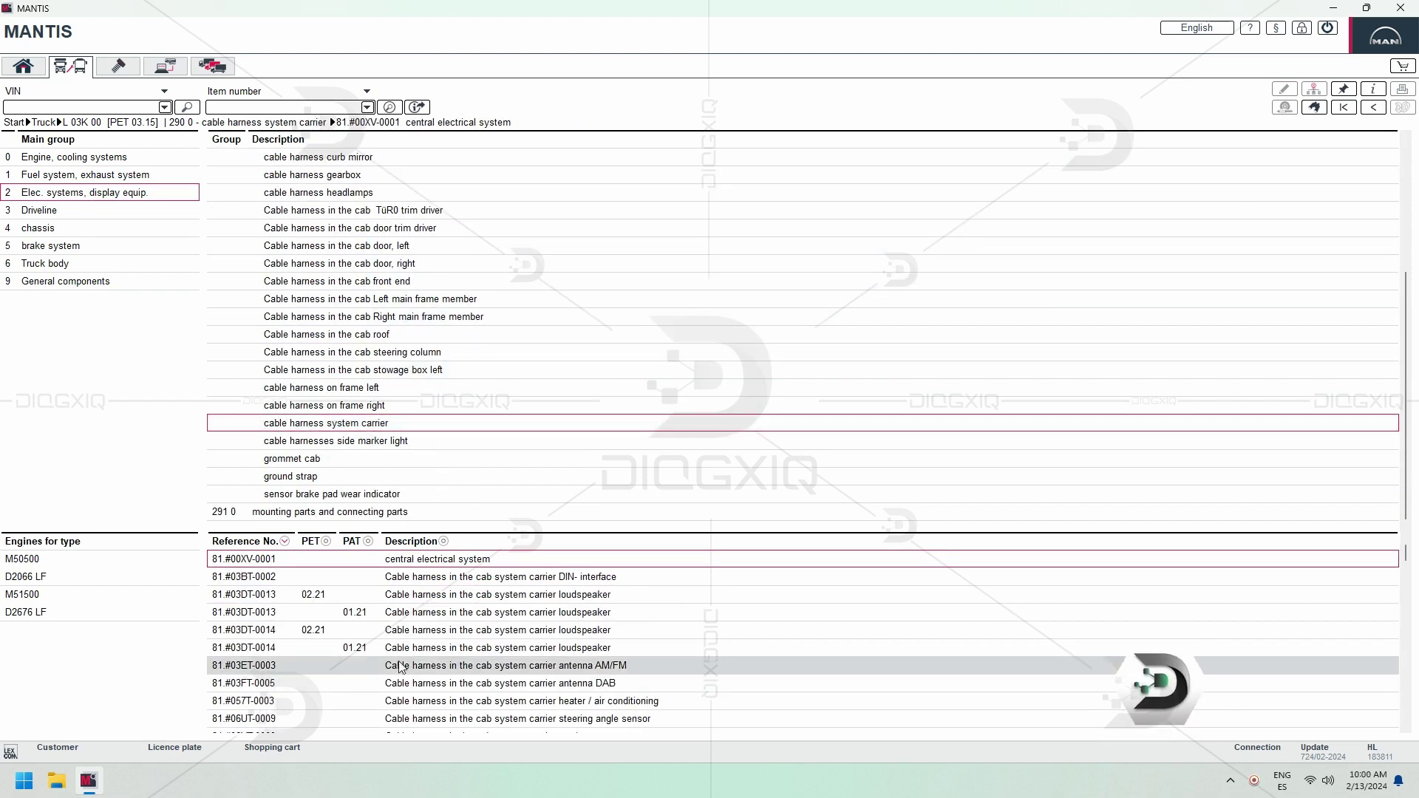
double_click(362, 441)
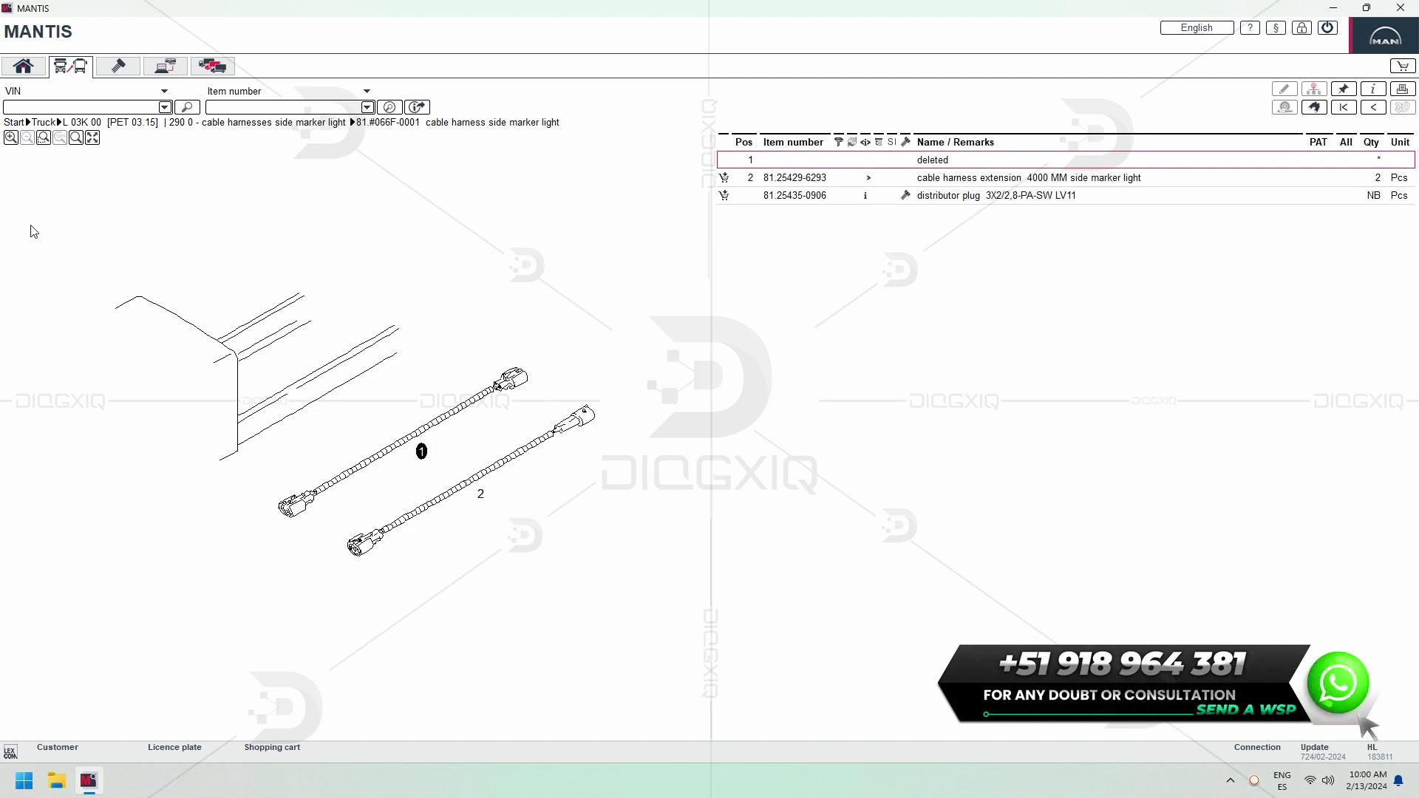
click(11, 138)
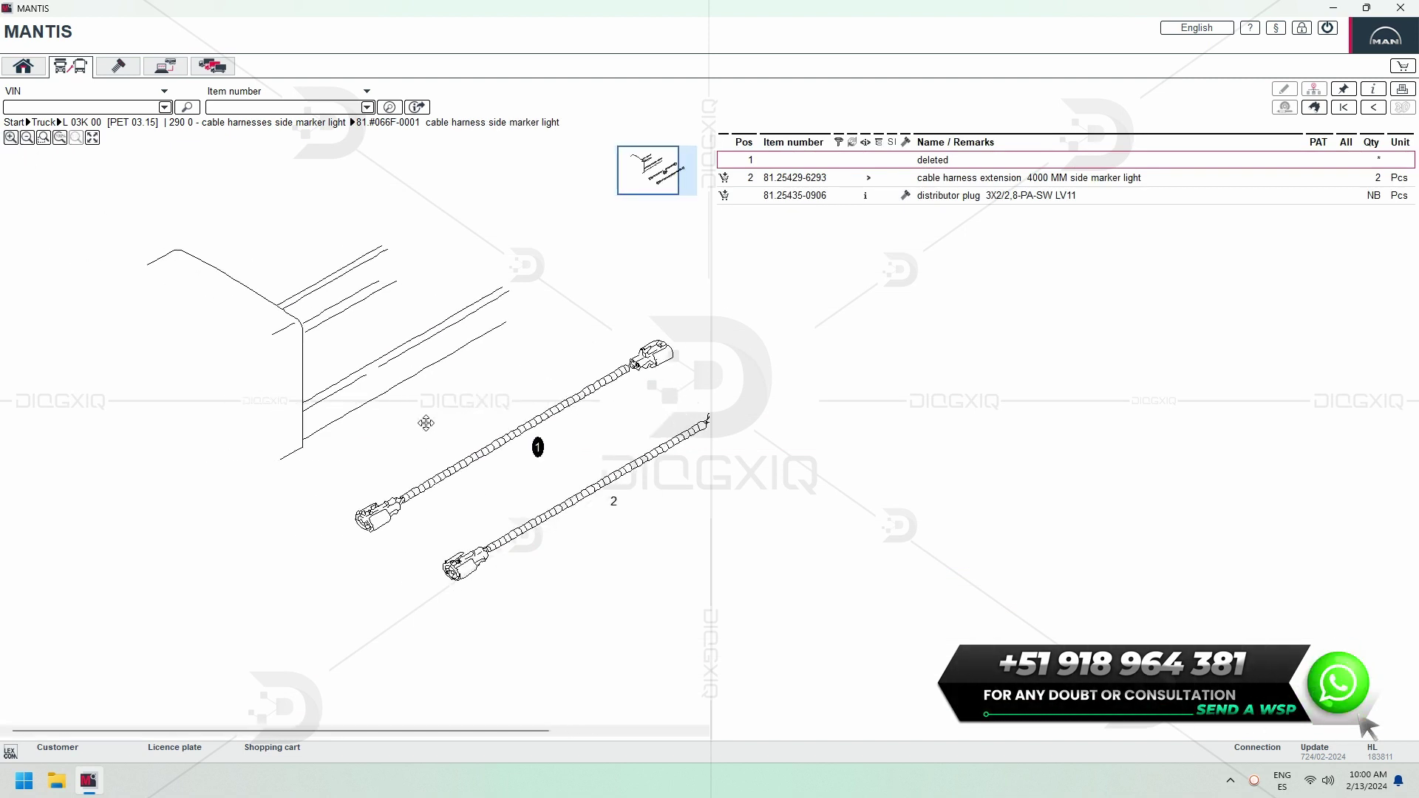
mouse_move(407, 432)
mouse_down()
mouse_move(473, 414)
mouse_move(488, 285)
mouse_up()
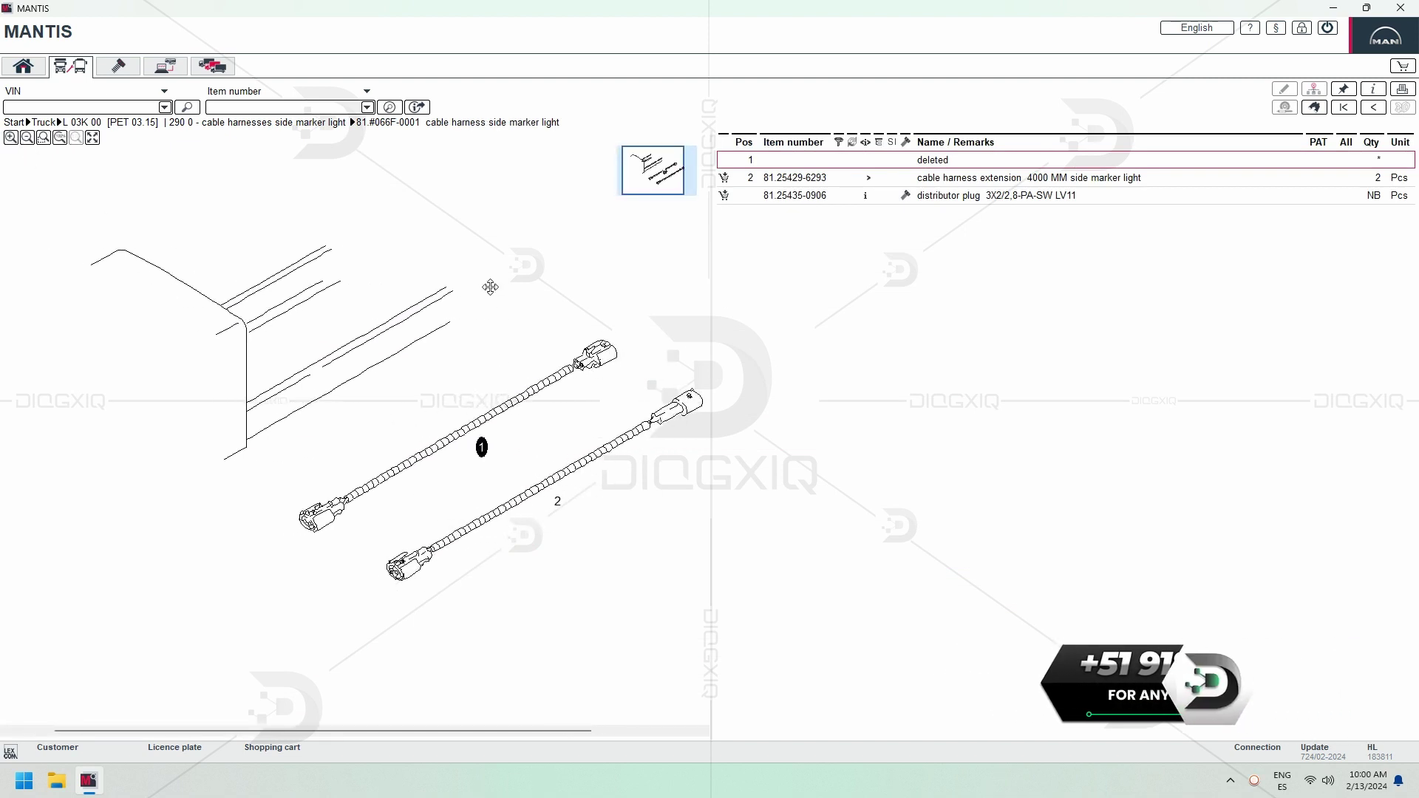
- Select the distributor plug and the 4000 MM cable harness extension in the parts list, and return to the catalogue start
click(1069, 198)
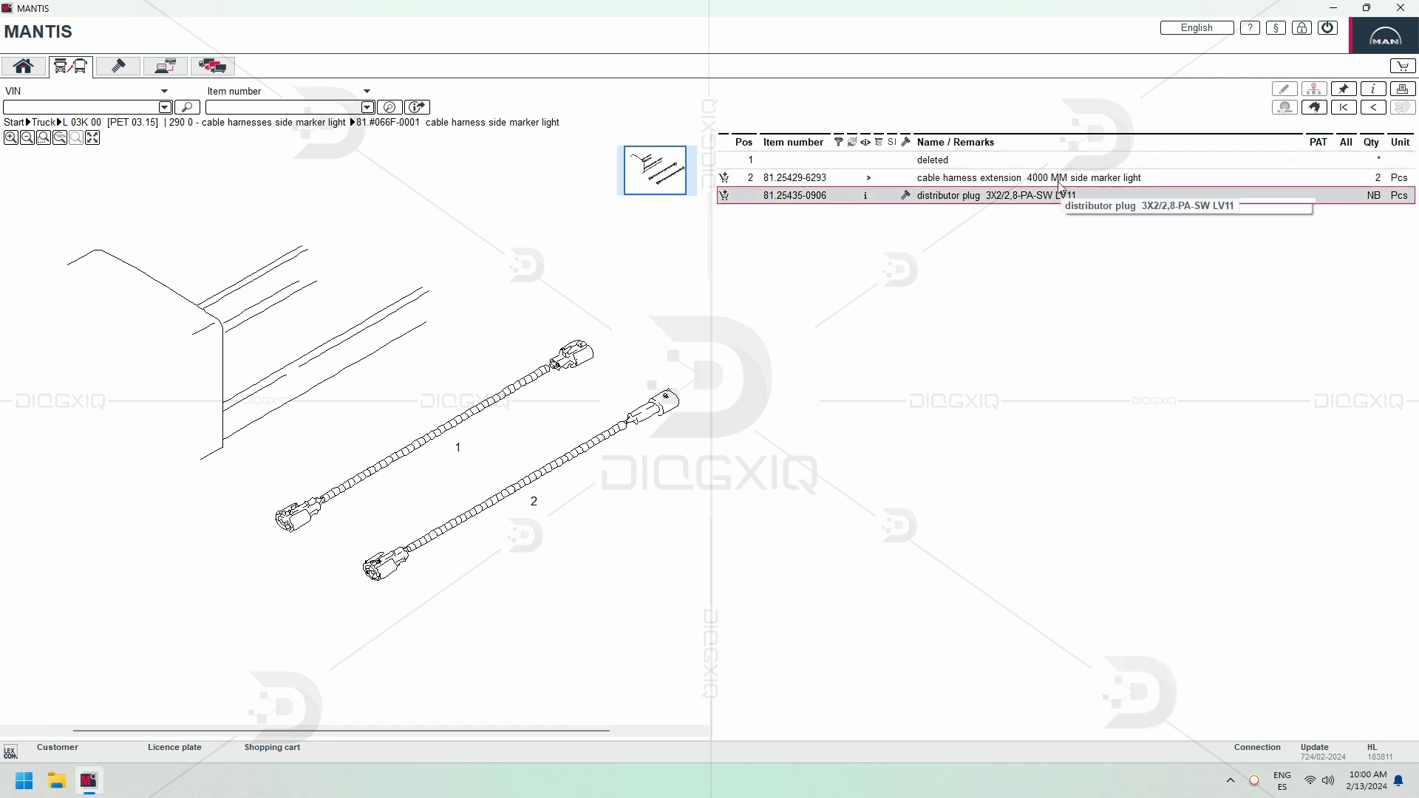
click(1059, 184)
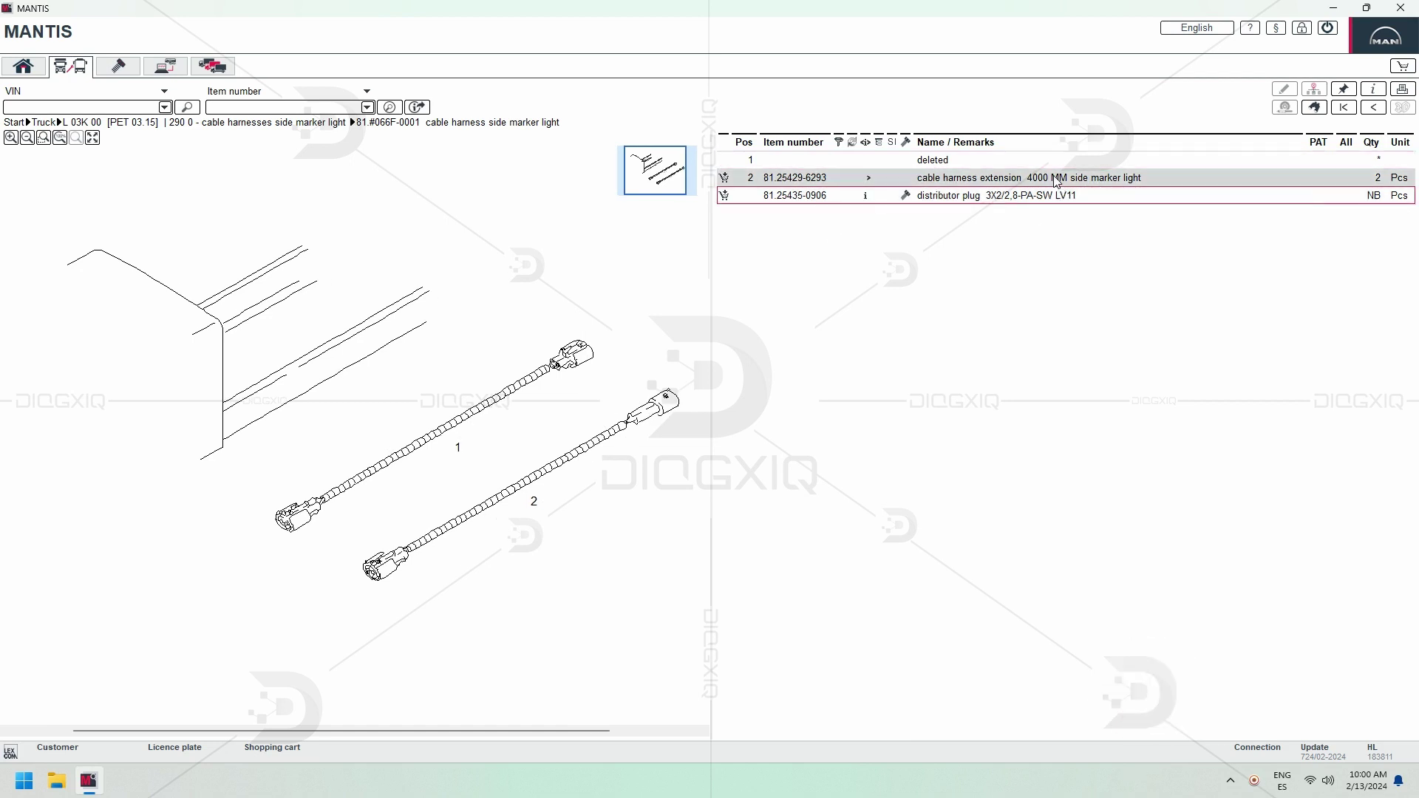
click(1343, 108)
- List the Truck types and open type 92F 00 (TGS/TGX 37T 8X4-4 BL C1)
click(50, 189)
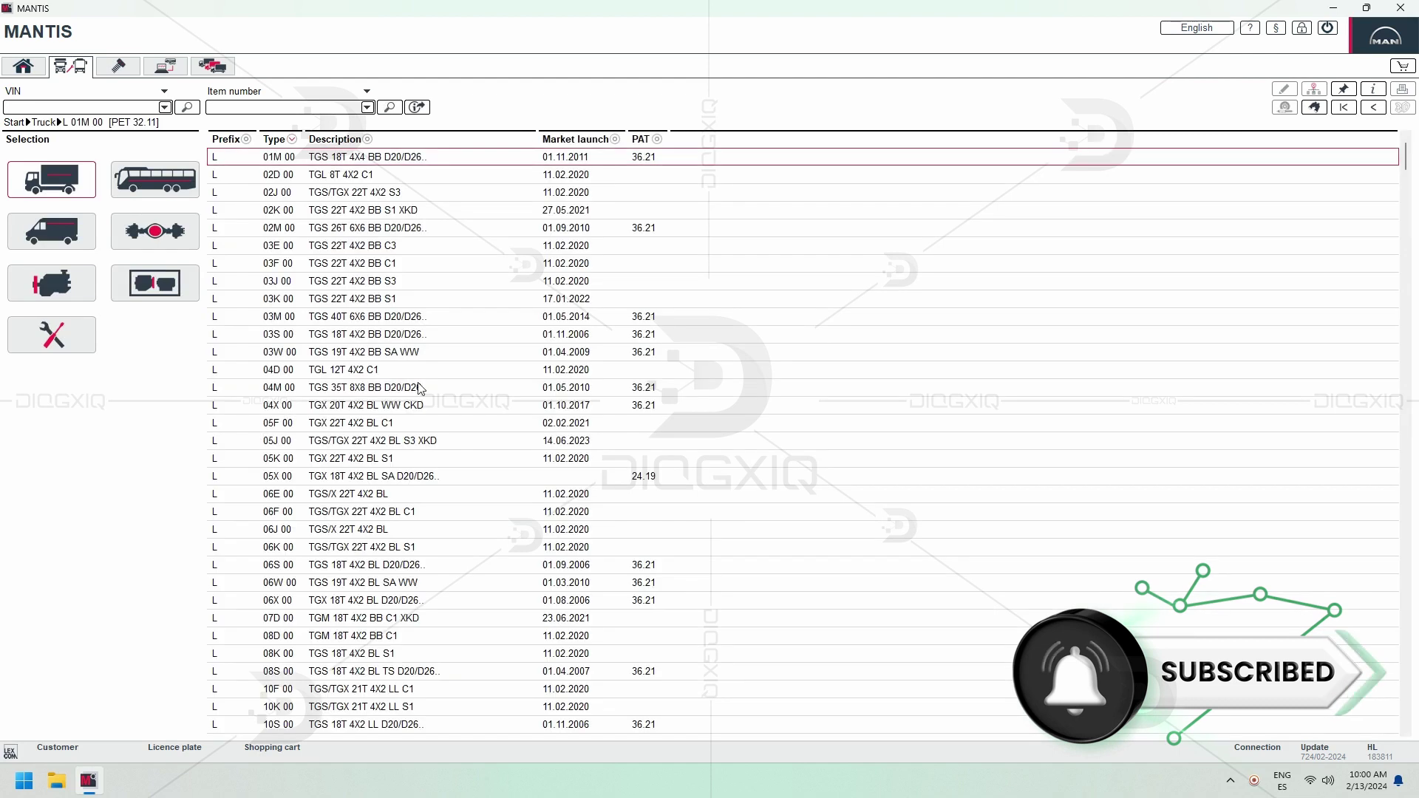
scroll(471, 458, down, 10)
scroll(472, 459, down, 20)
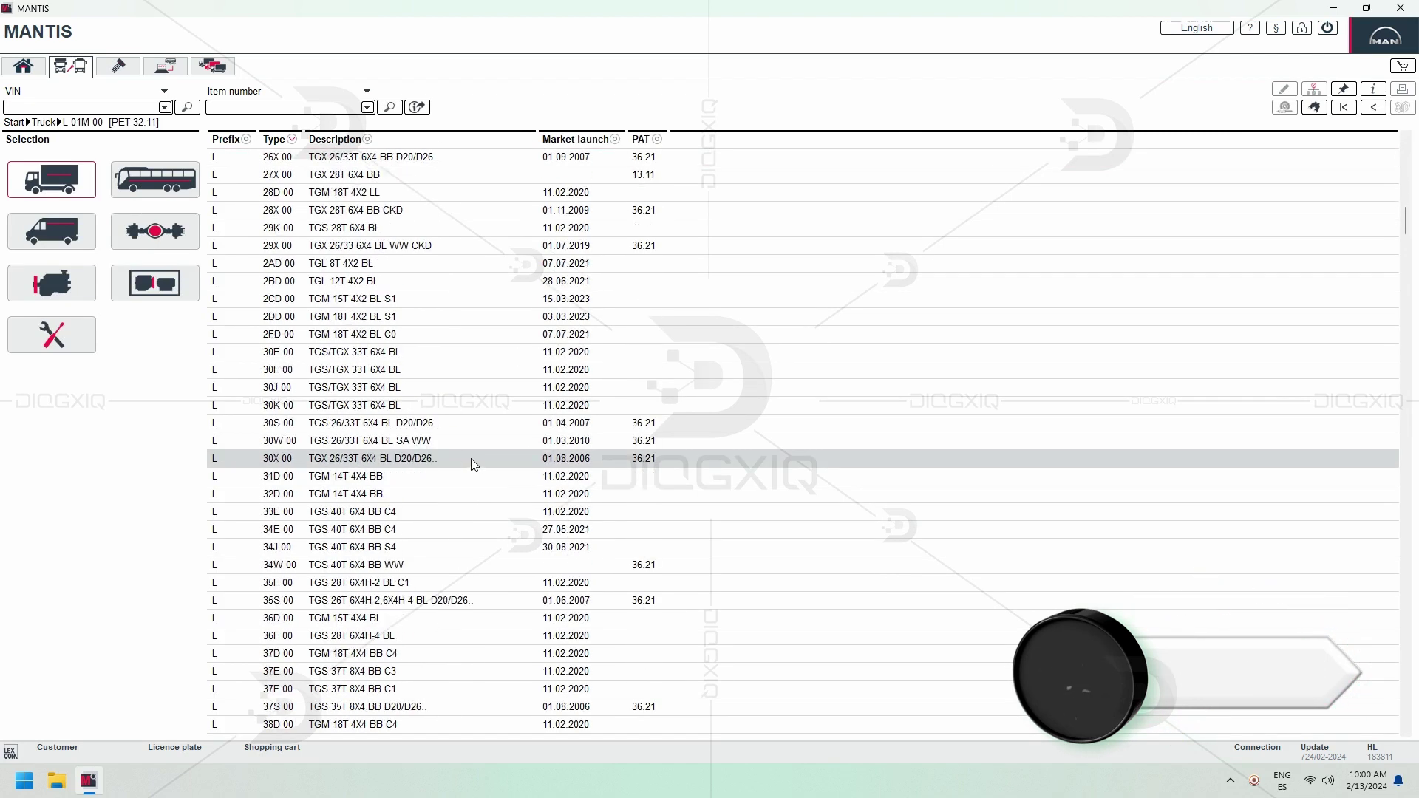
scroll(471, 459, down, 20)
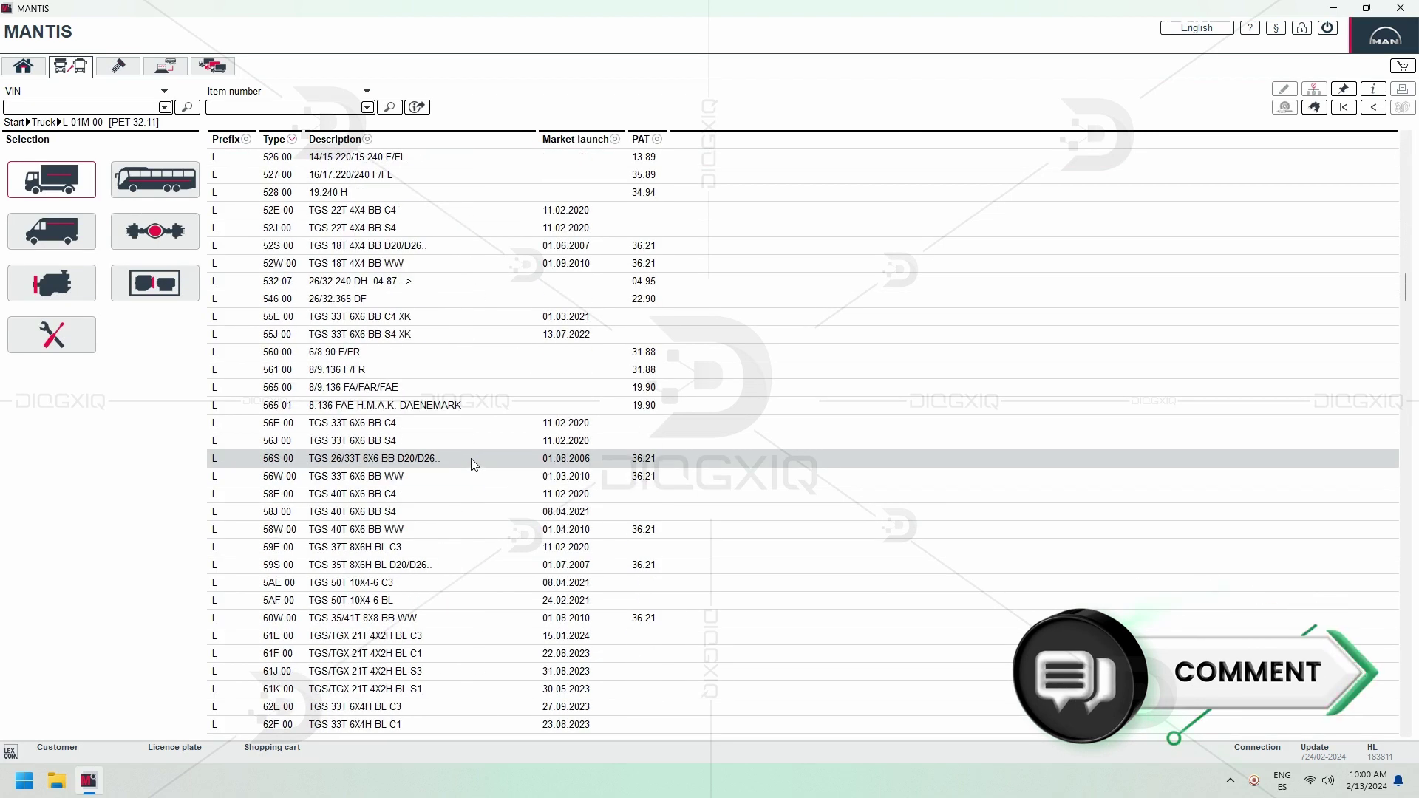
scroll(471, 458, down, 7)
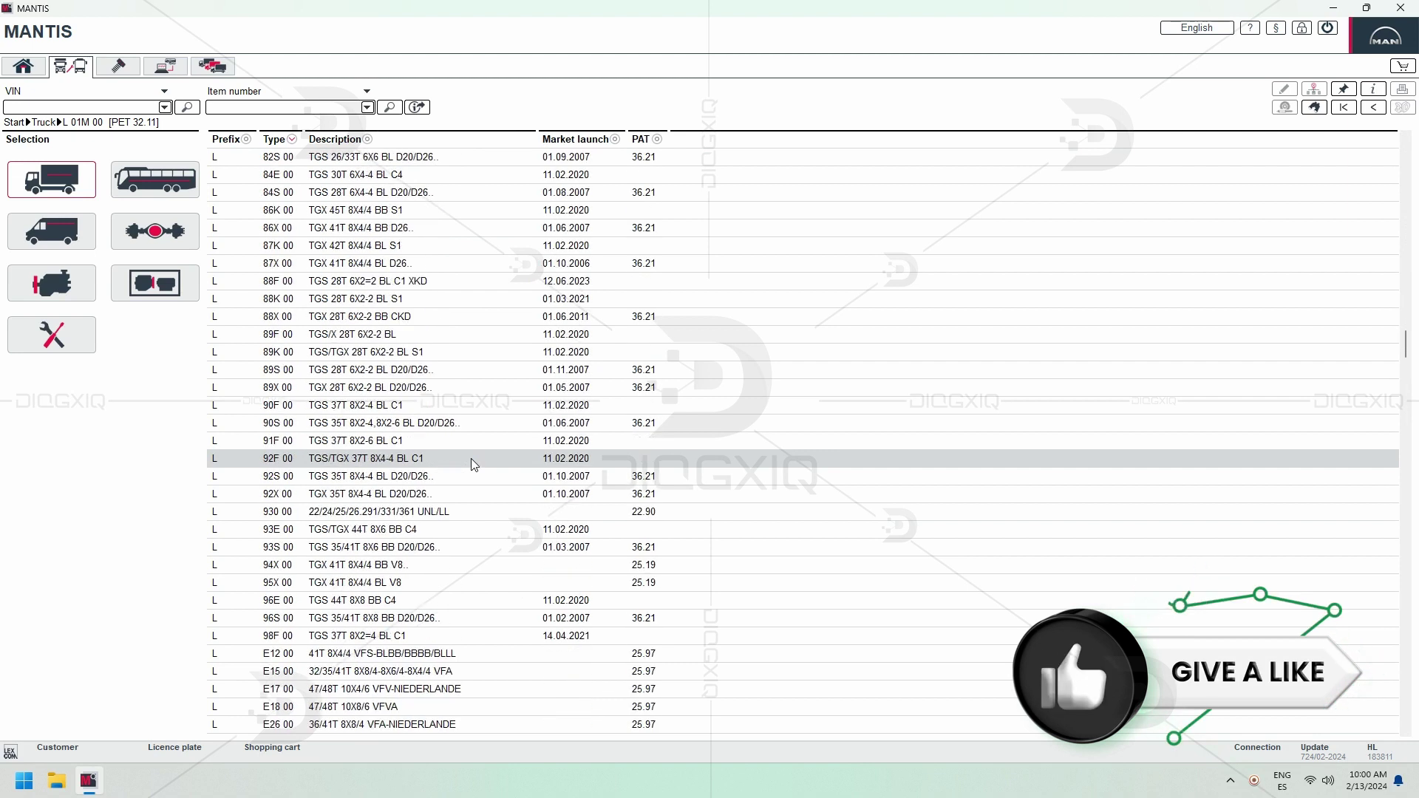
double_click(472, 459)
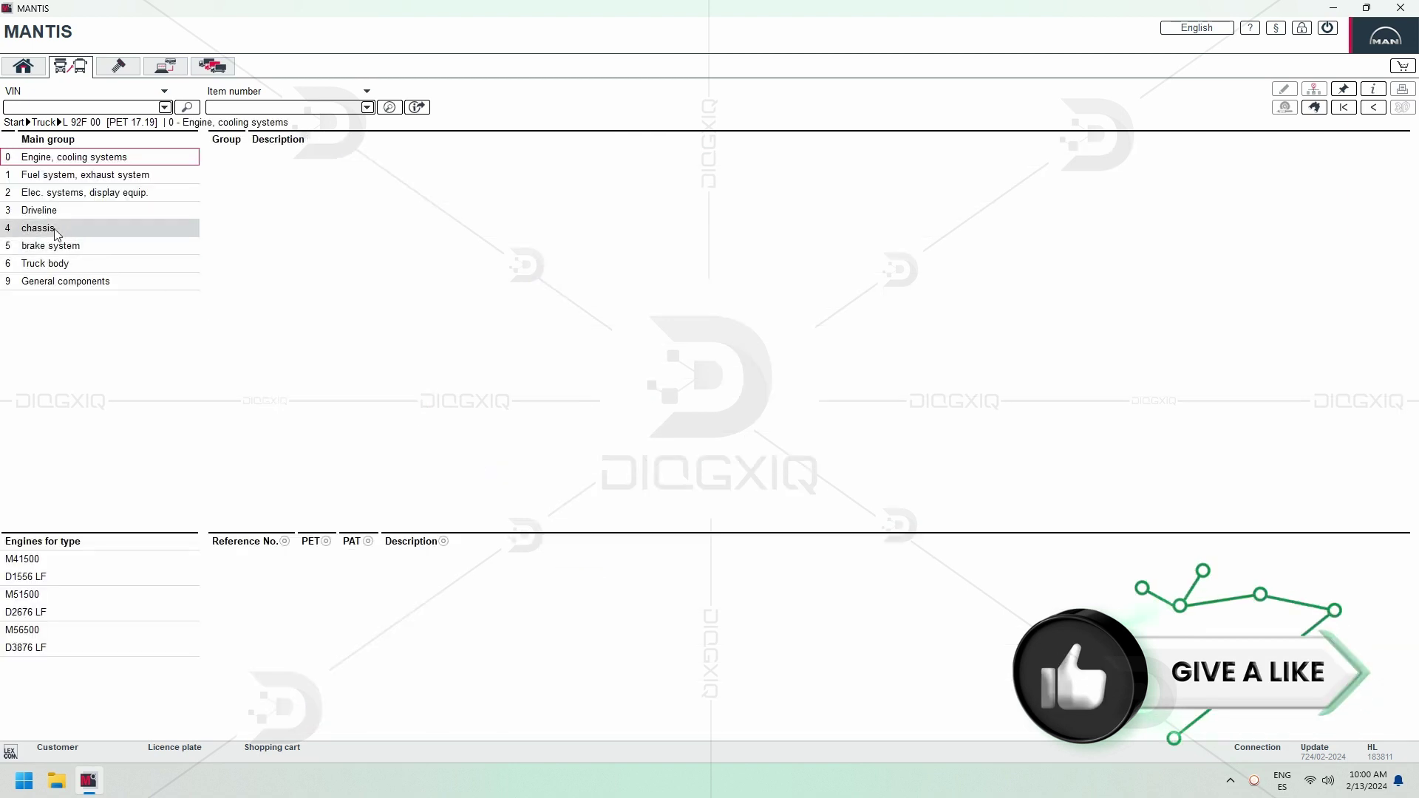
- View the enlarged front axle beam drawing from chassis group 440 0, and return to the catalogue start
click(55, 231)
click(467, 275)
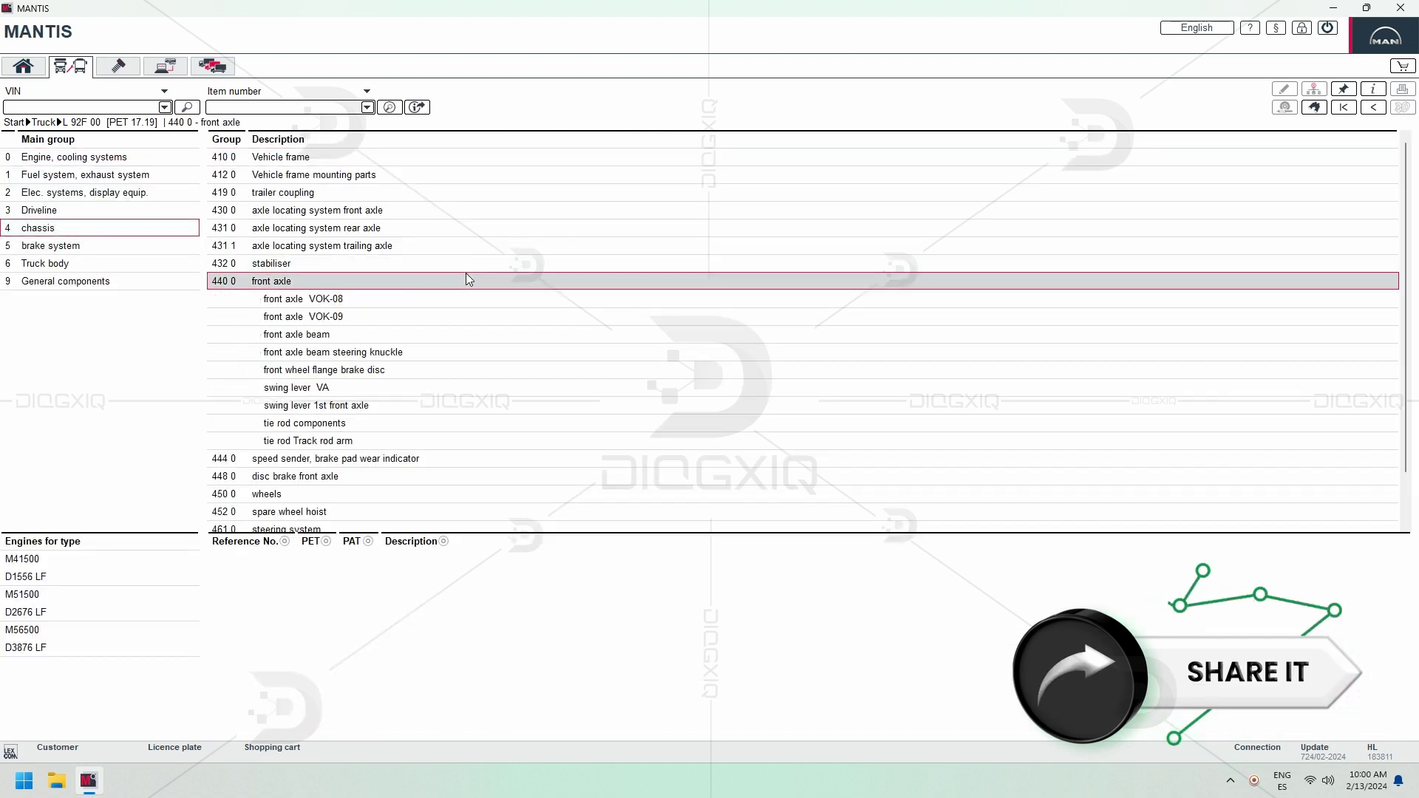
click(425, 333)
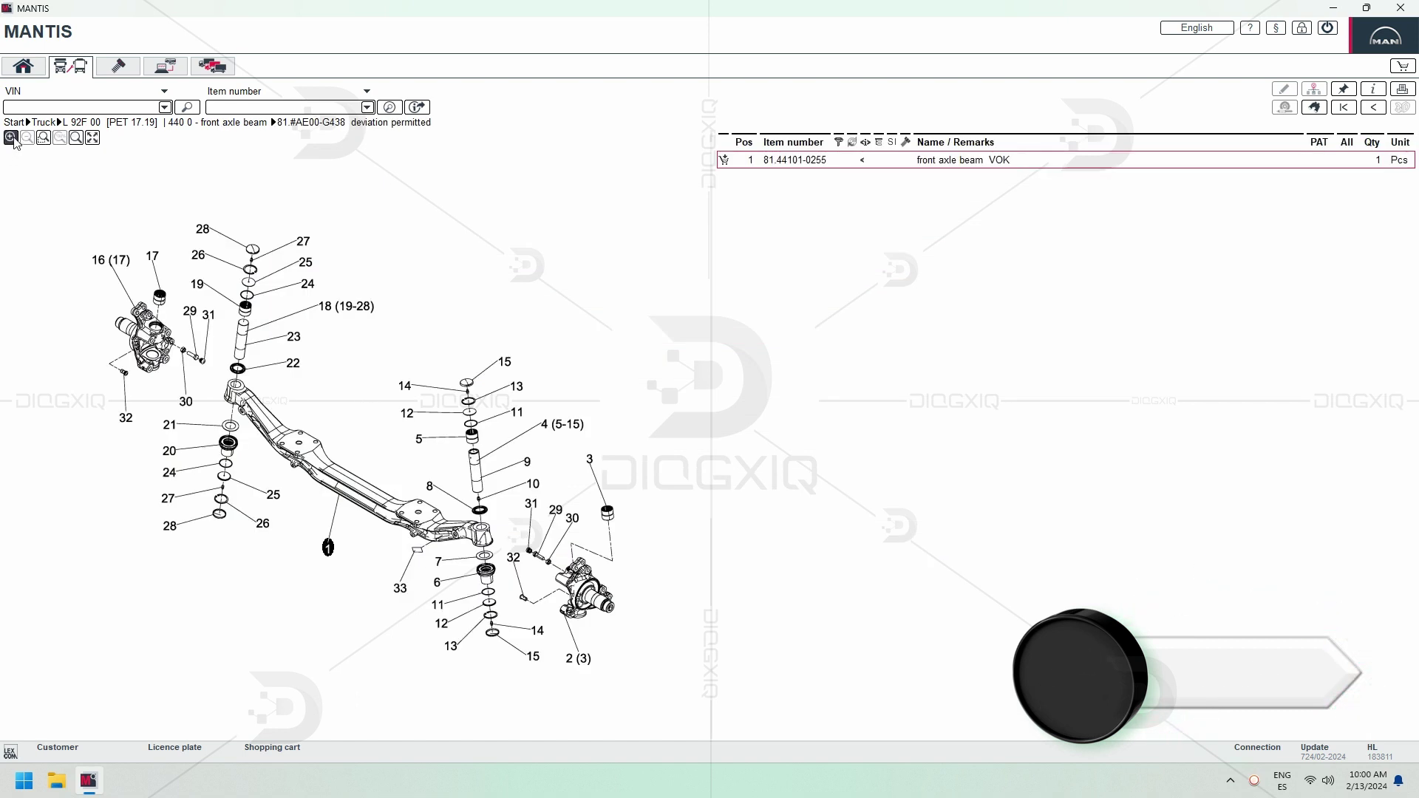
scroll(289, 346, up, 1)
drag(370, 446, 703, 286)
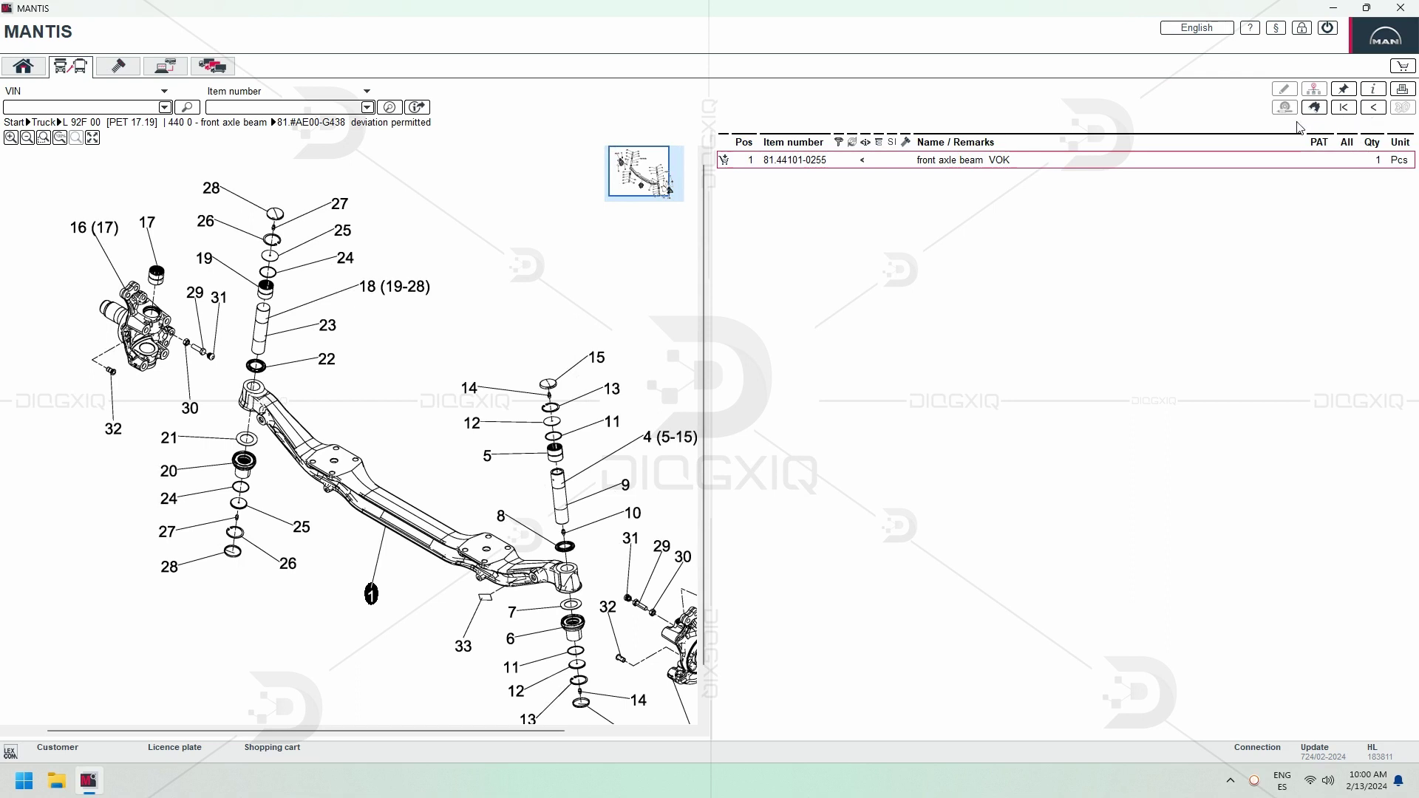
click(1344, 109)
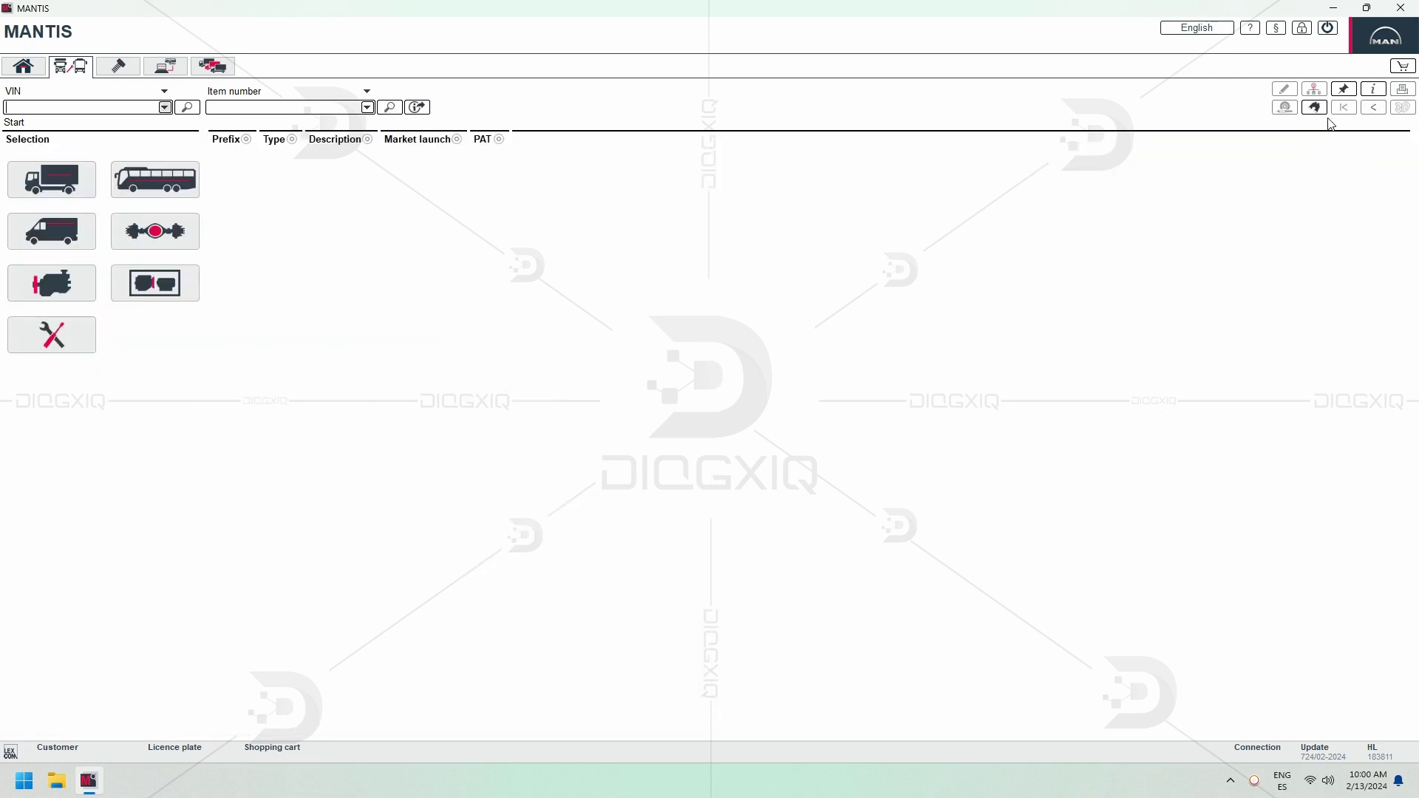
- Open Coach type 32C 00 and its exhaust silencer drawing 36.15103-6098 from exhaust silencer components in group 150 0
click(200, 185)
click(465, 304)
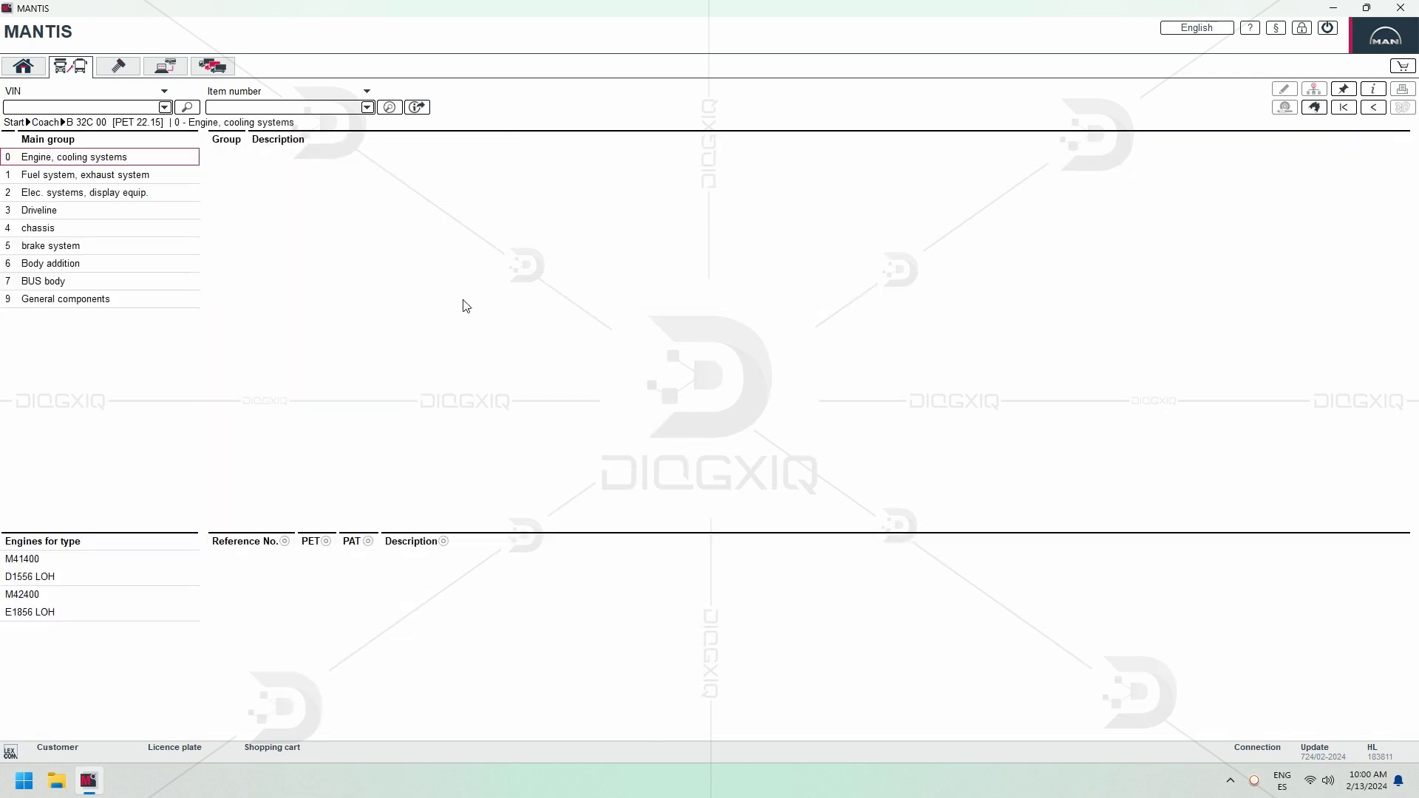
click(89, 177)
click(303, 176)
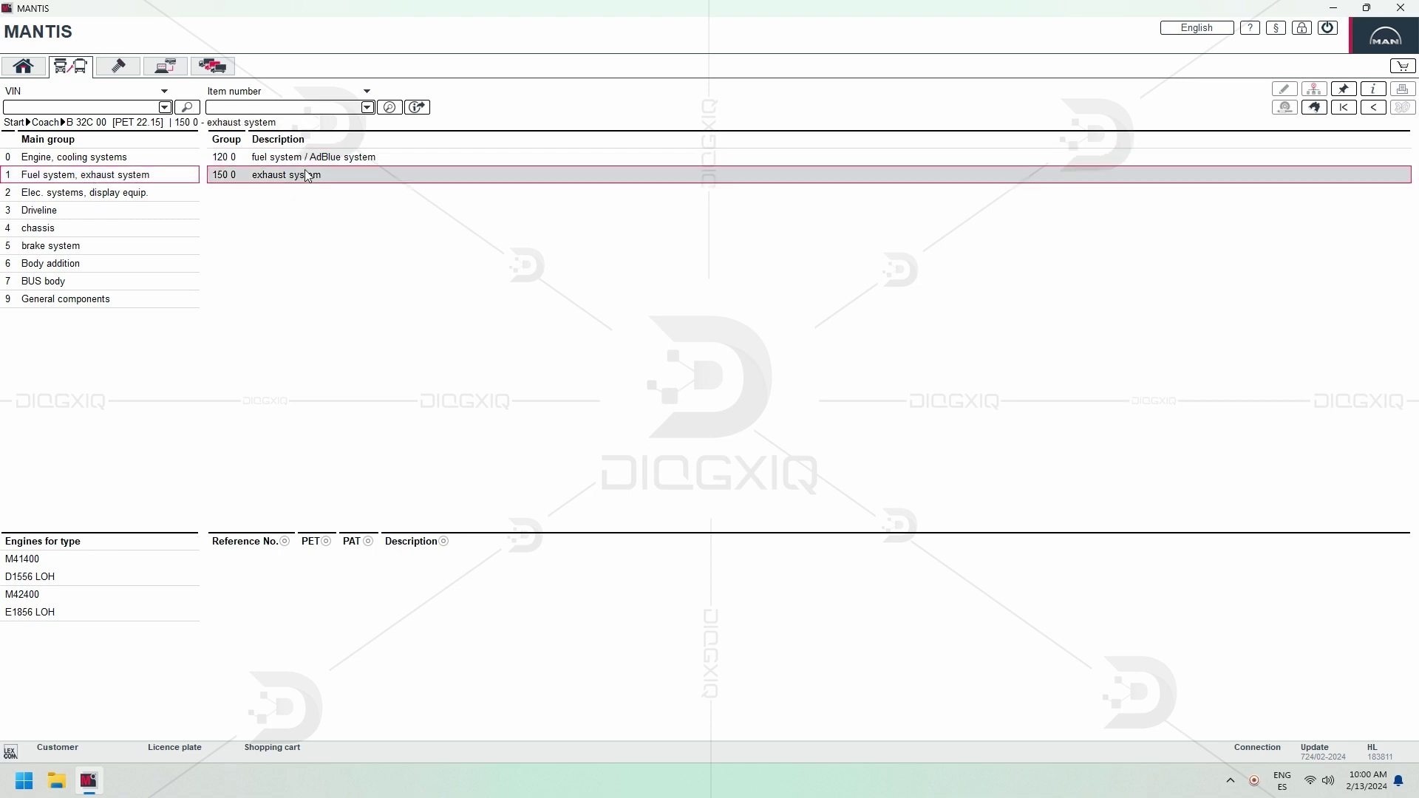
click(321, 218)
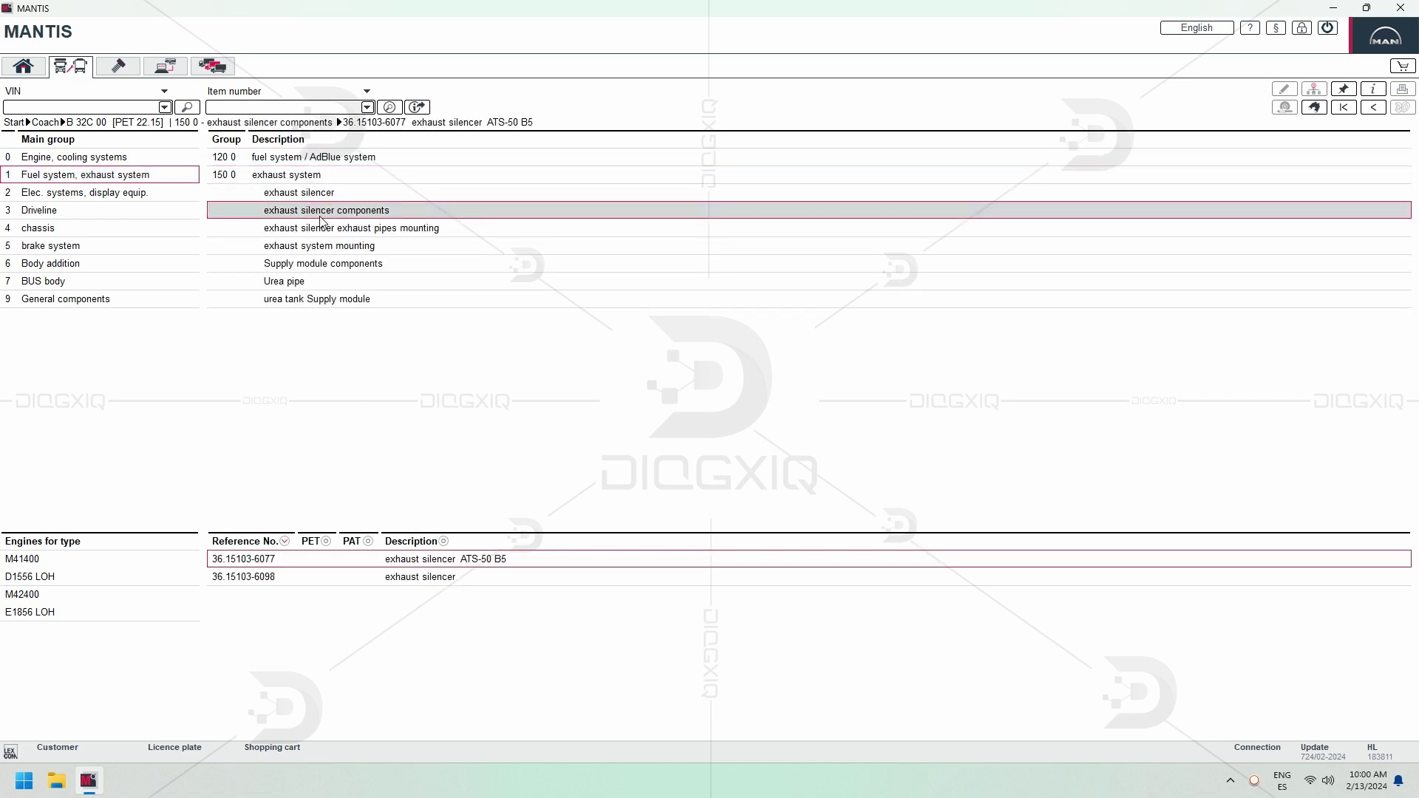
double_click(371, 573)
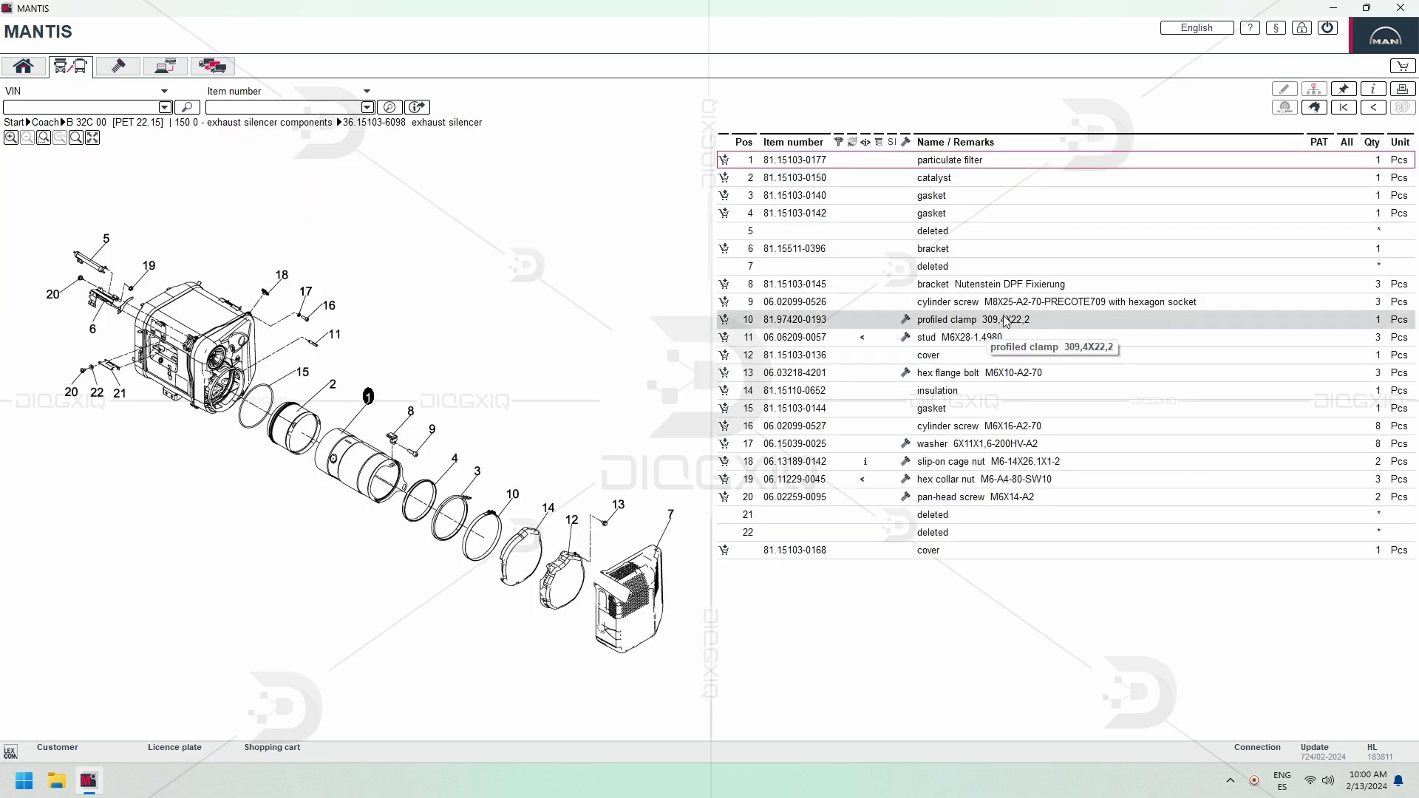
- Locate the profiled clamp and the insulation on the exhaust silencer drawing, examine it enlarged, and return to the catalogue start
click(974, 322)
click(974, 395)
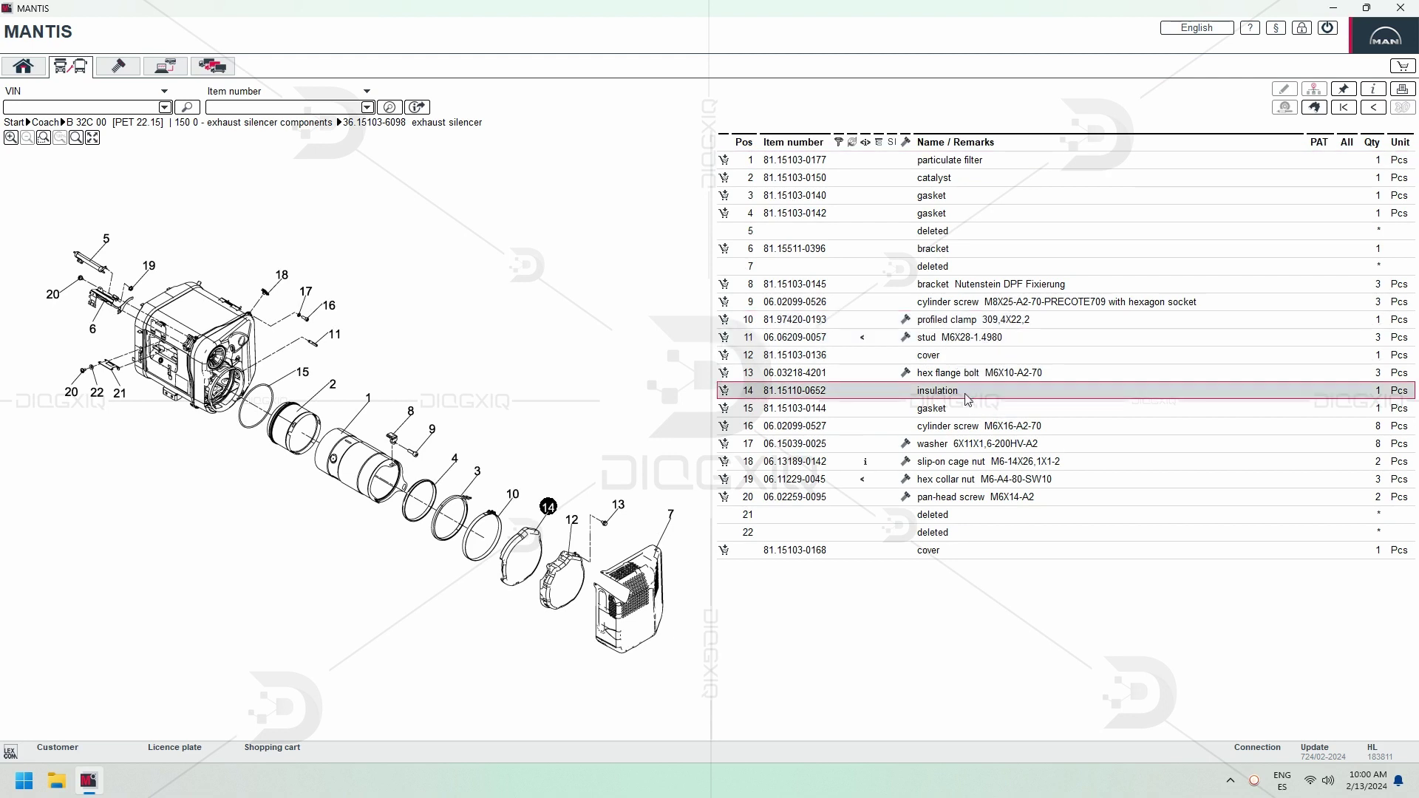
click(10, 137)
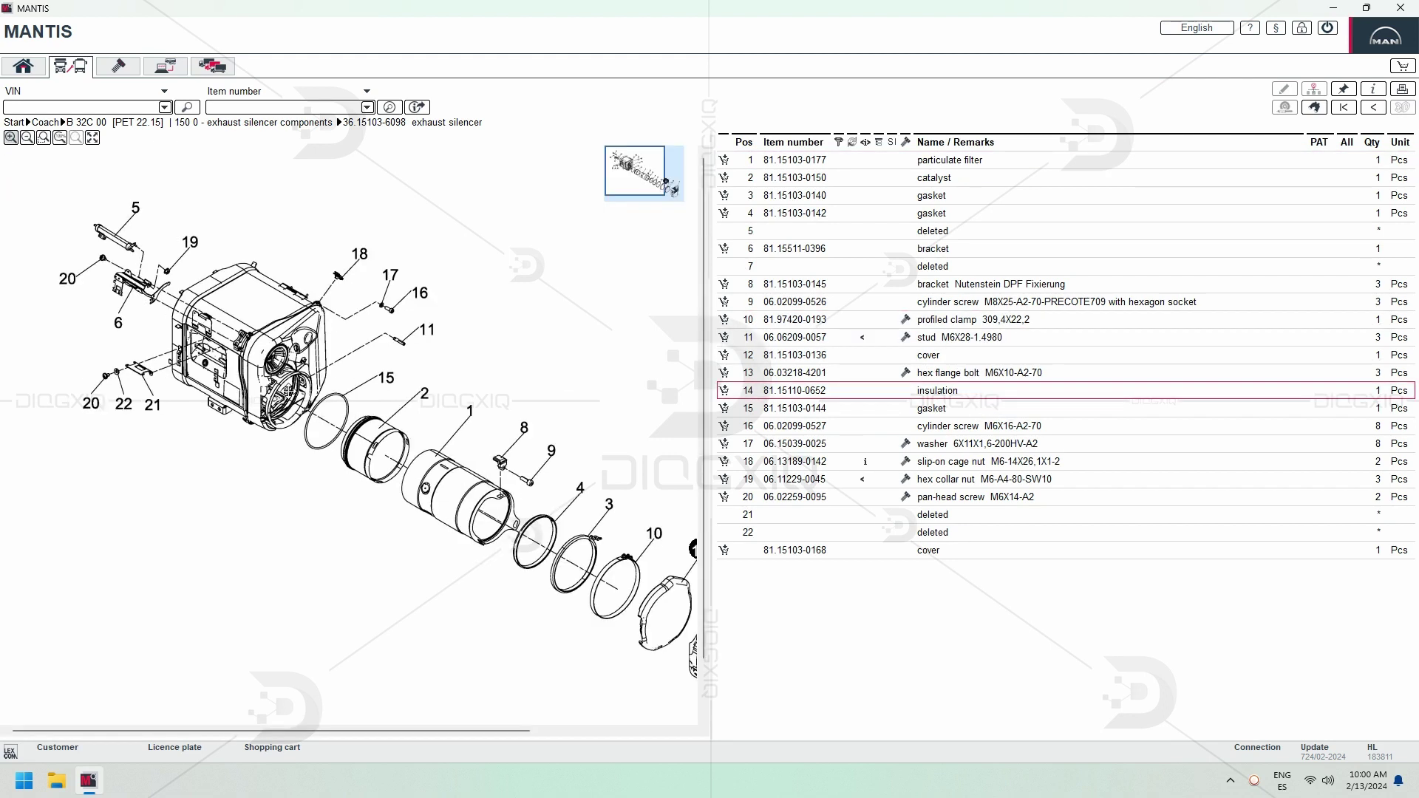
drag(397, 402, 348, 397)
drag(260, 317, 256, 321)
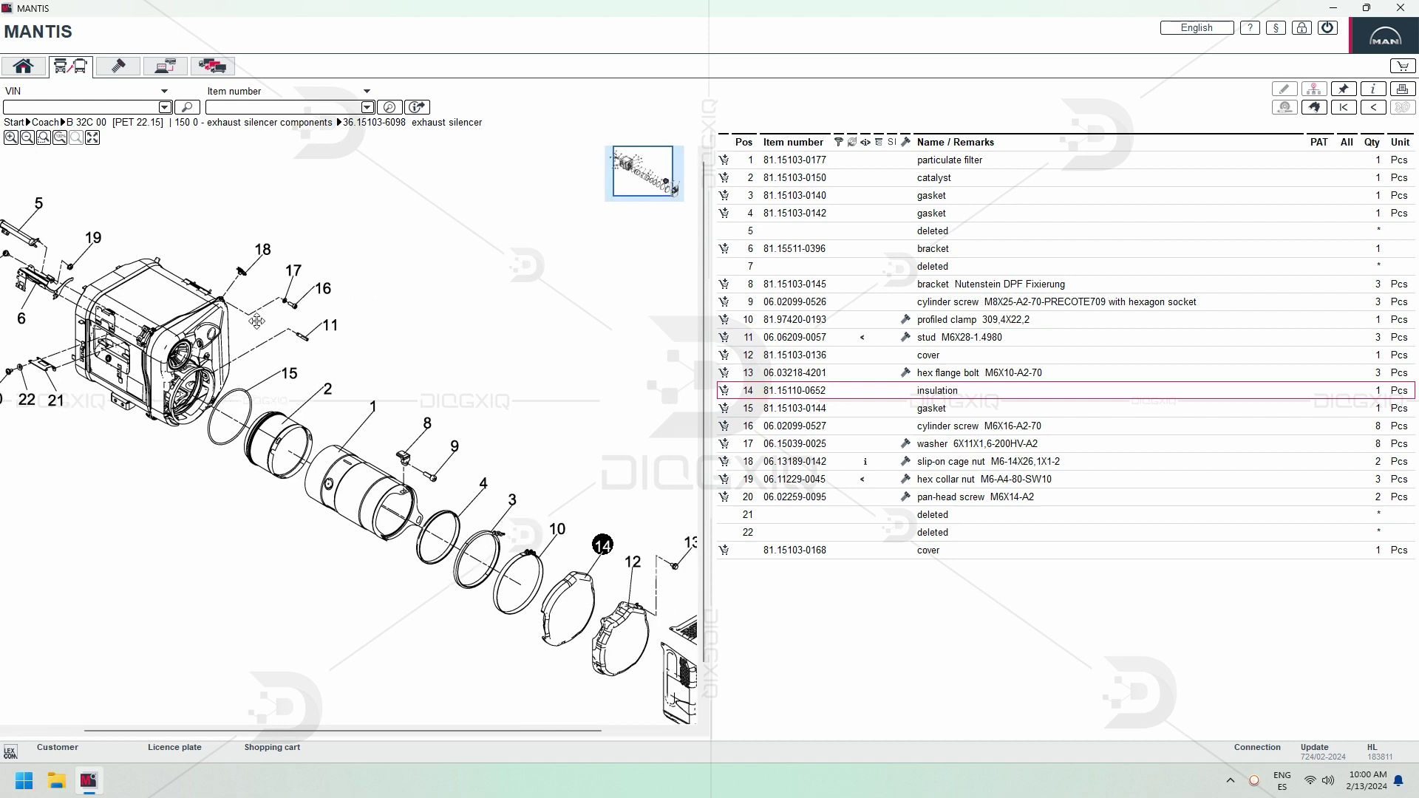
drag(352, 426, 449, 386)
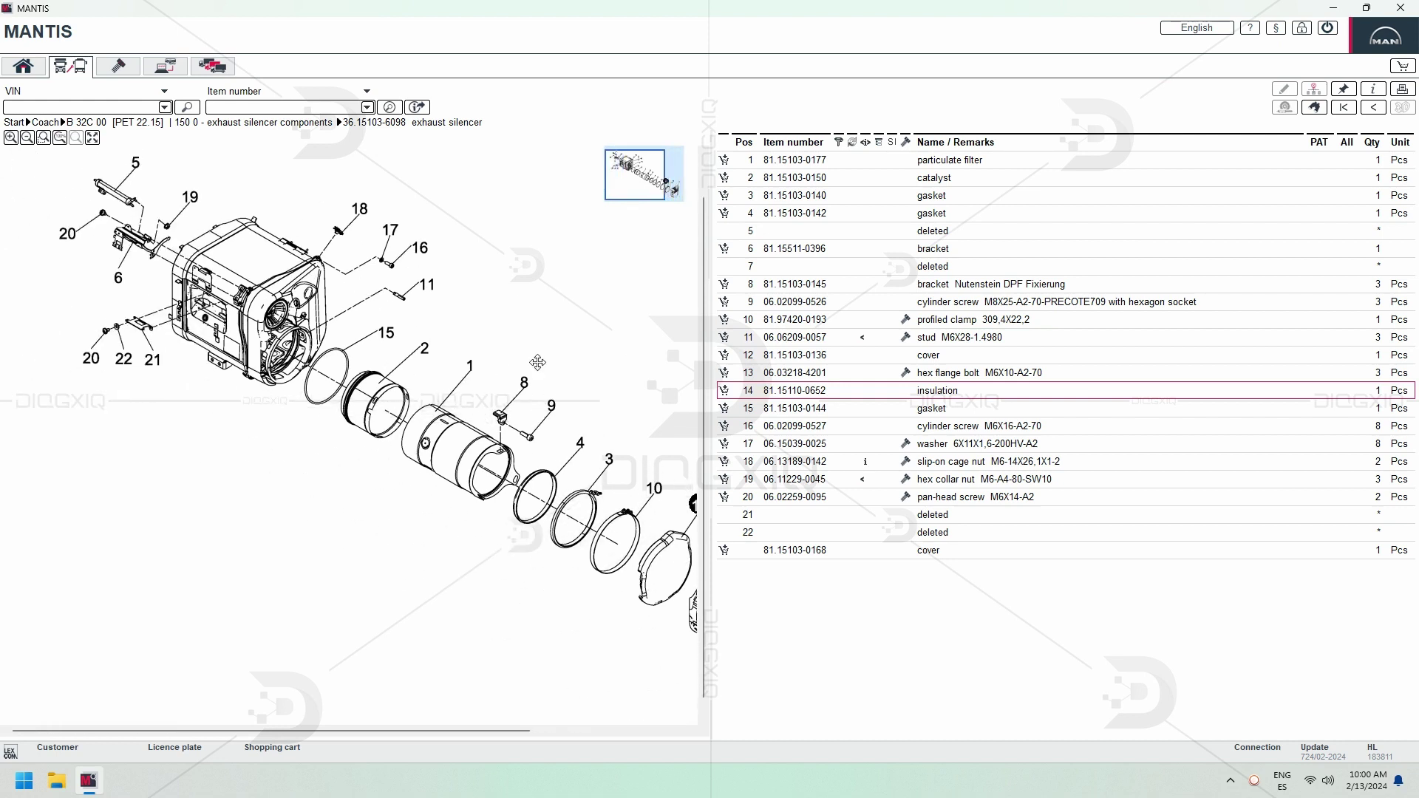
click(1372, 107)
click(1372, 108)
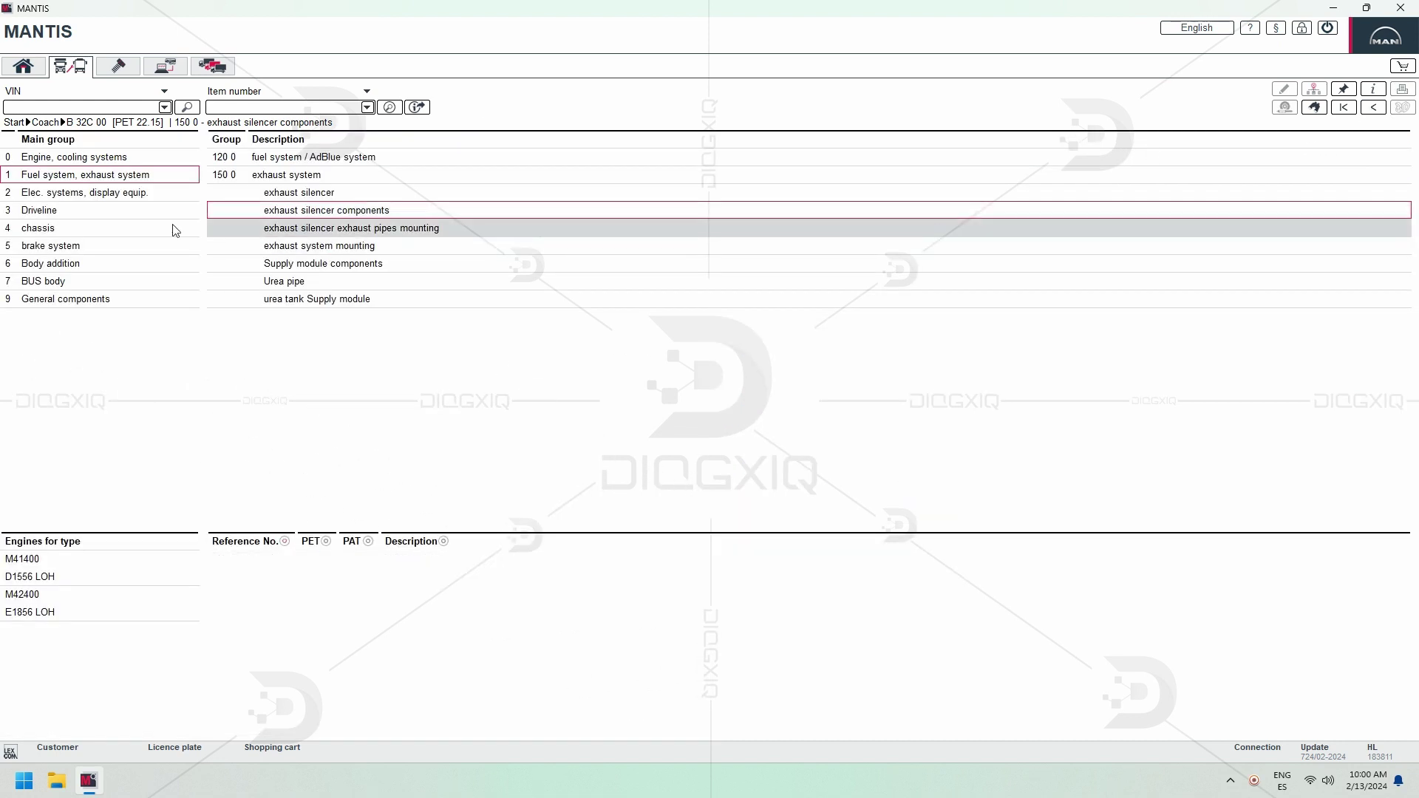
click(1374, 110)
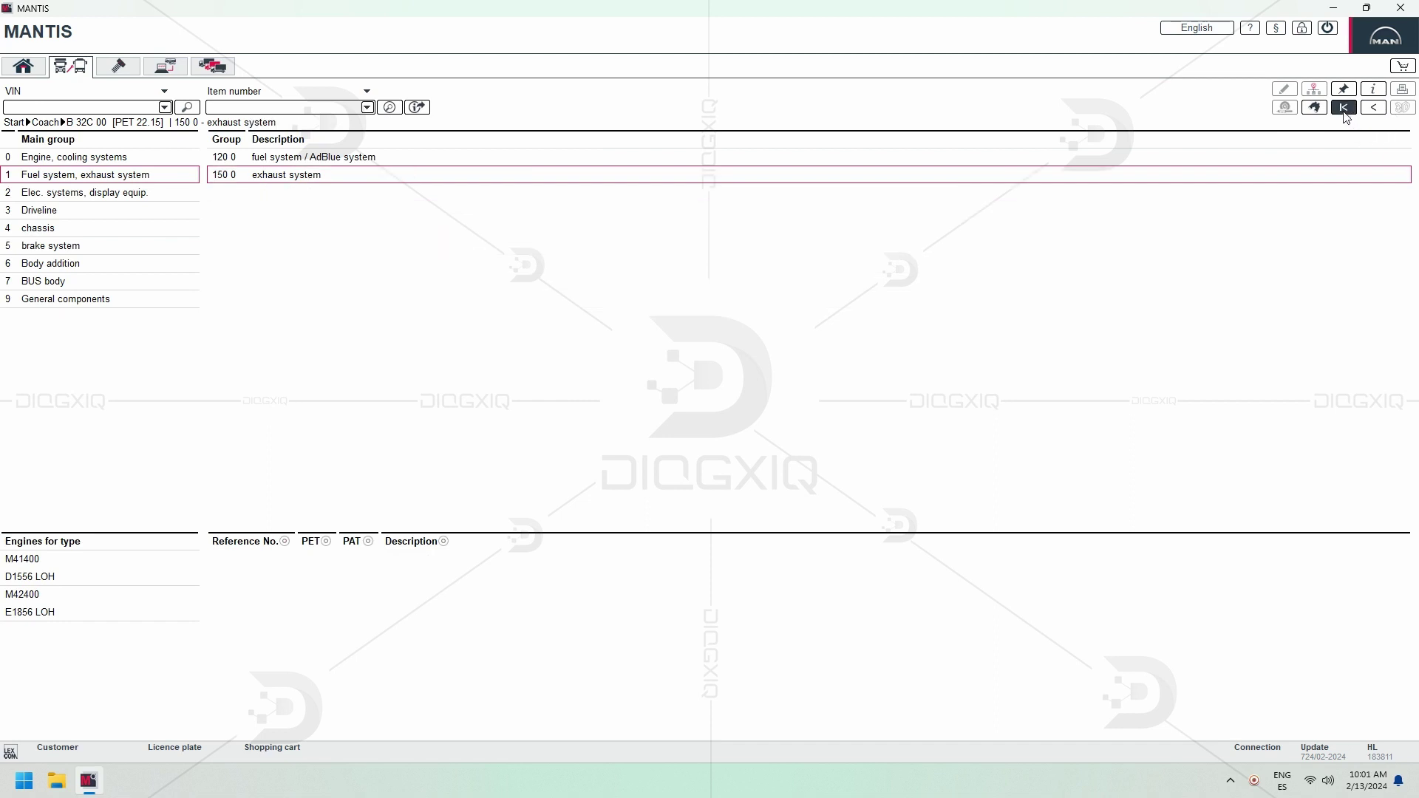
click(1343, 108)
- Open Coach type A11 01 (NG 312-BVG) and list its BUS body groups
click(134, 185)
scroll(595, 399, down, 12)
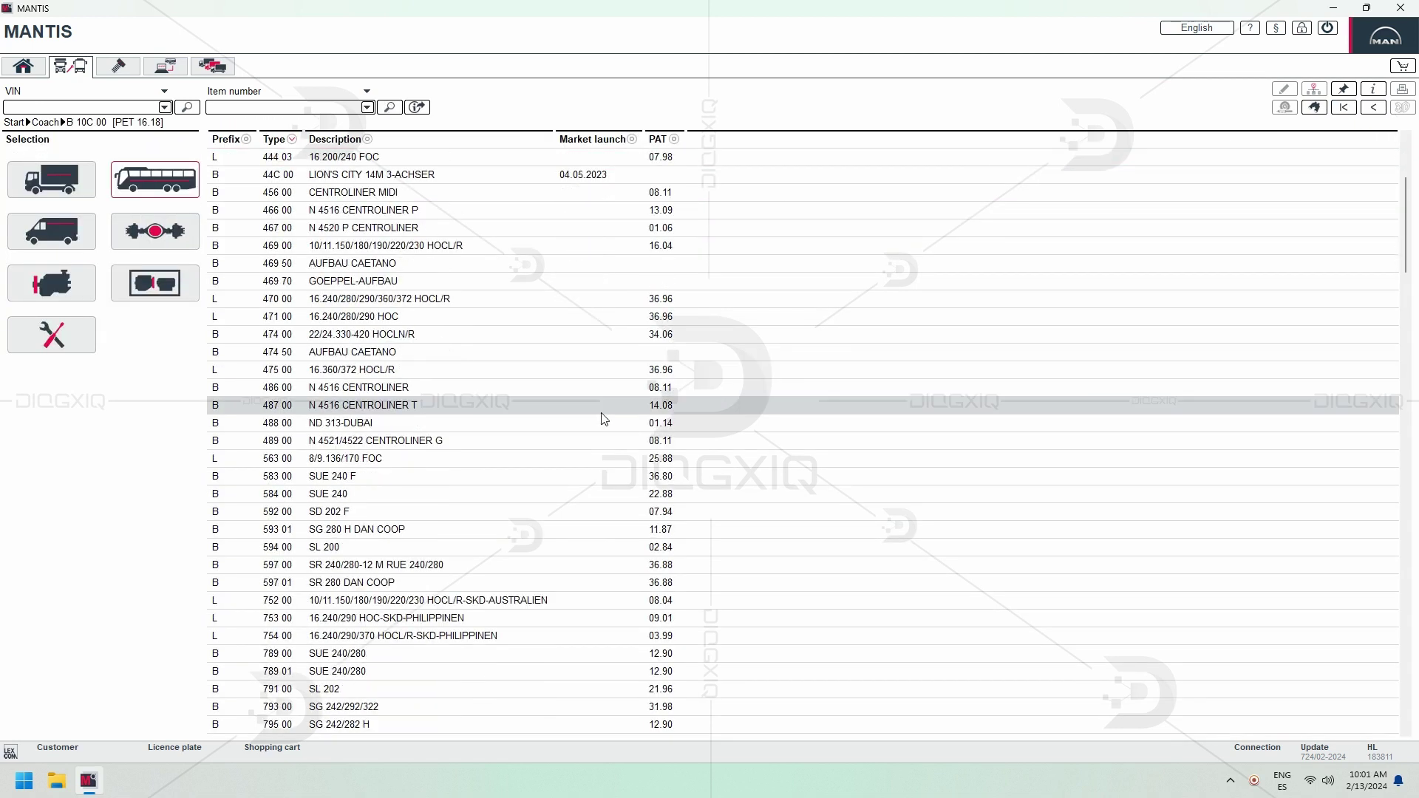
scroll(607, 439, down, 5)
click(520, 560)
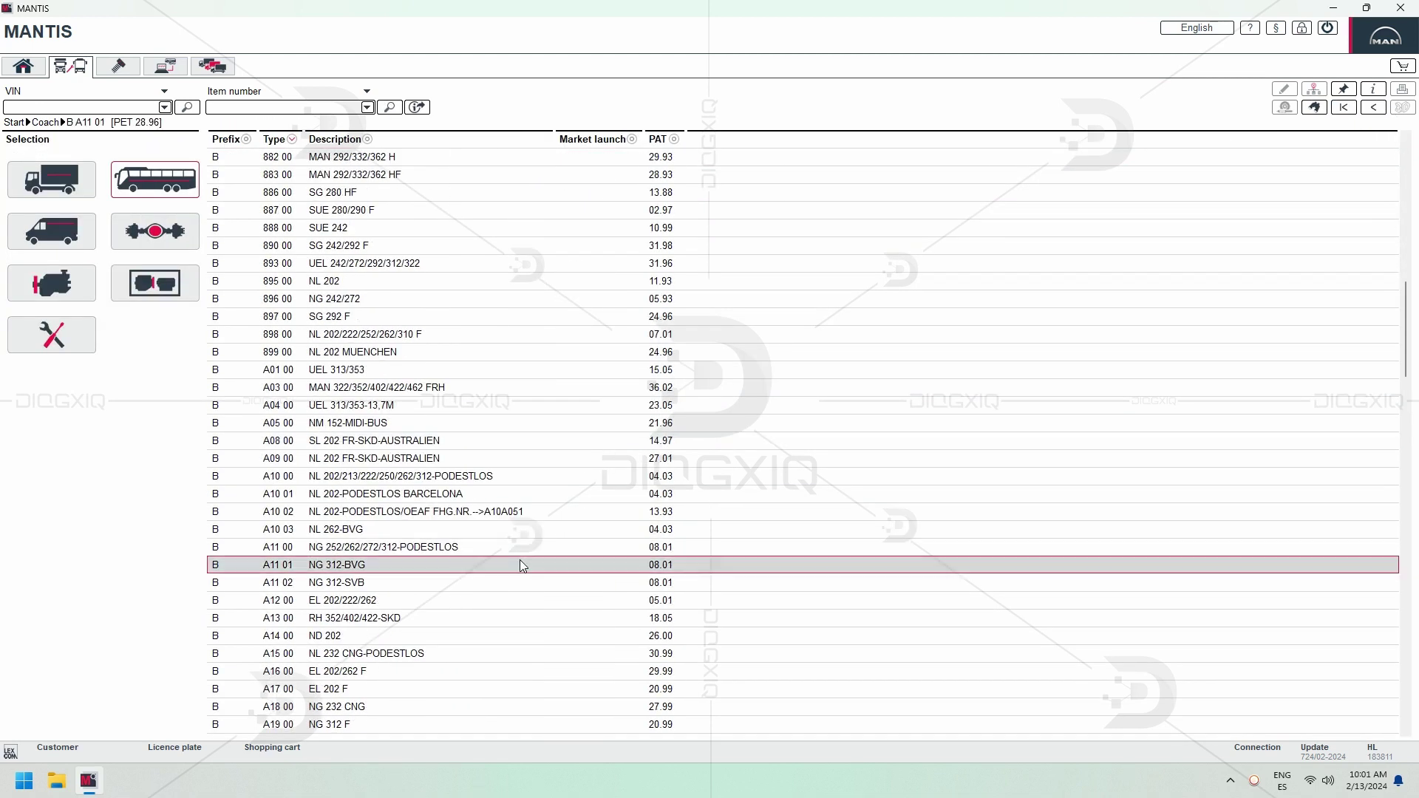
click(28, 237)
click(78, 264)
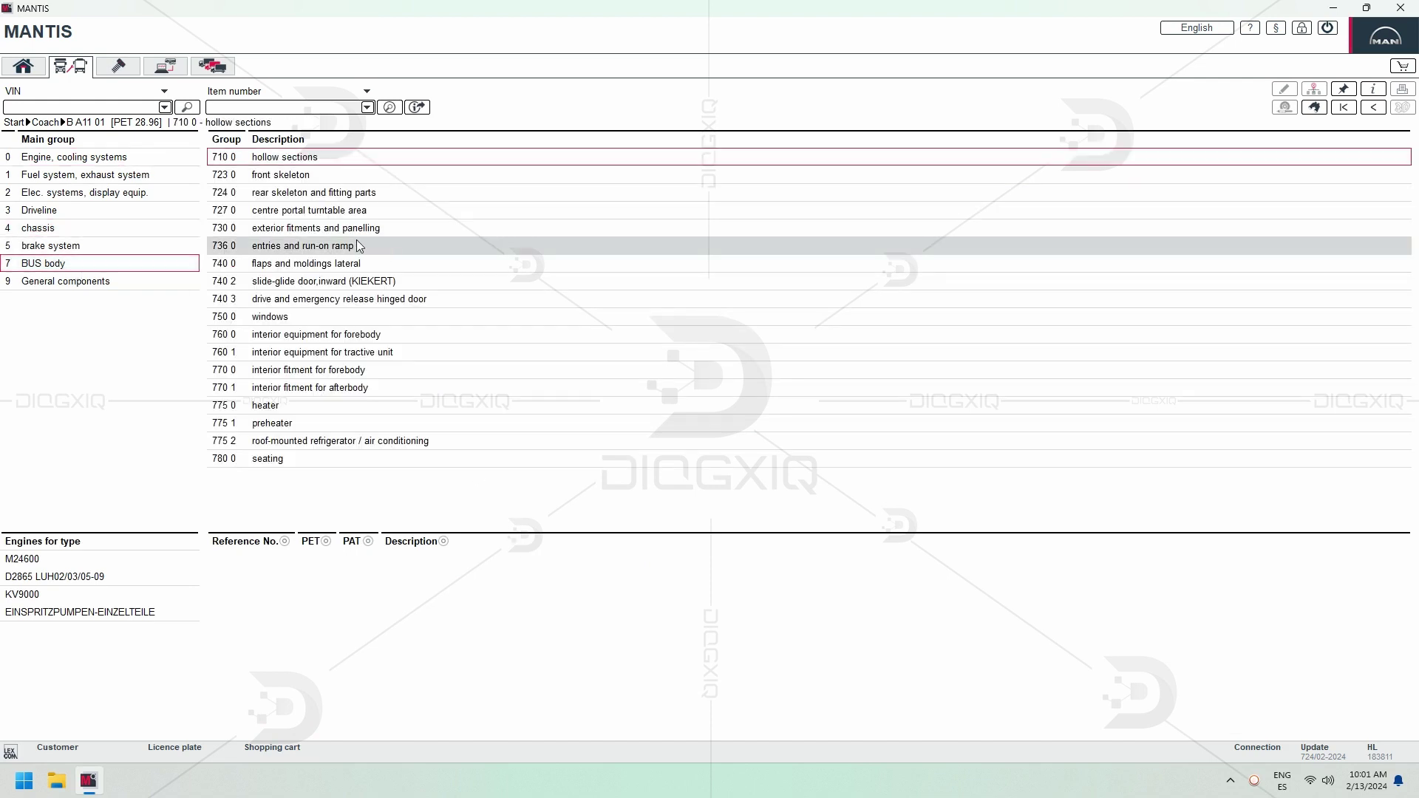
- Open stepwell drawing 88.#2M20-0042 under step contact switch for stepwell 4 in group 736 0, and examine it enlarged
click(356, 243)
click(309, 353)
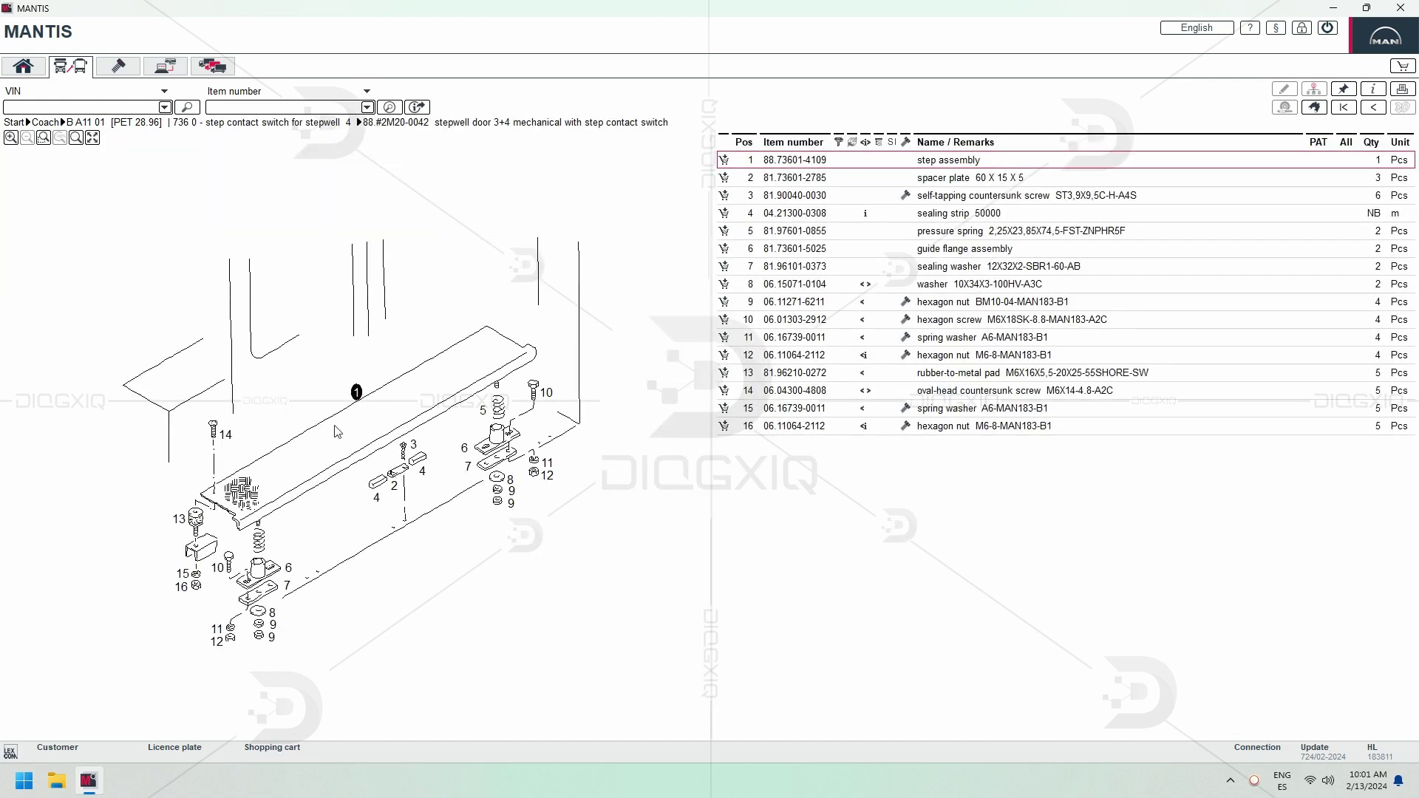
scroll(442, 427, up, 3)
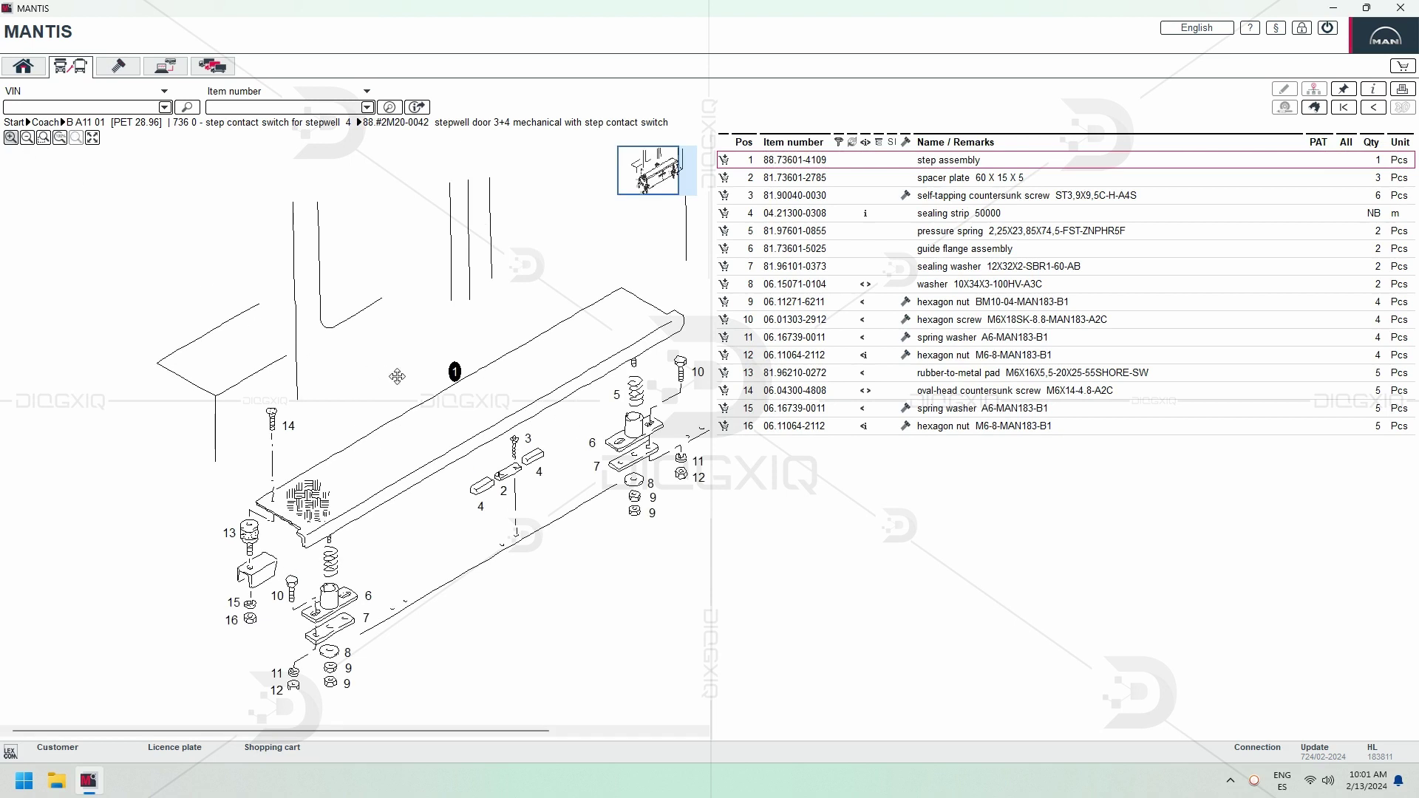
drag(329, 365, 312, 365)
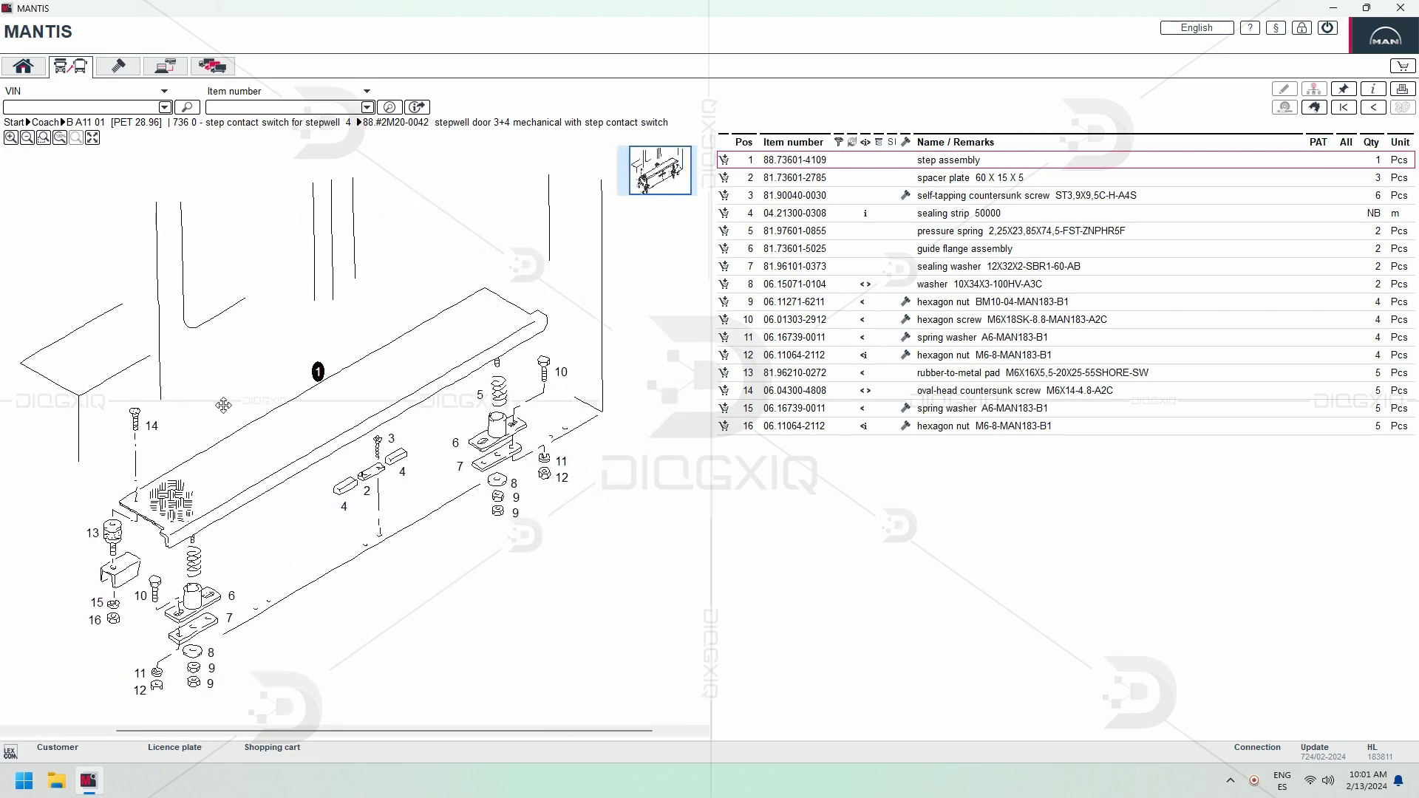
click(92, 138)
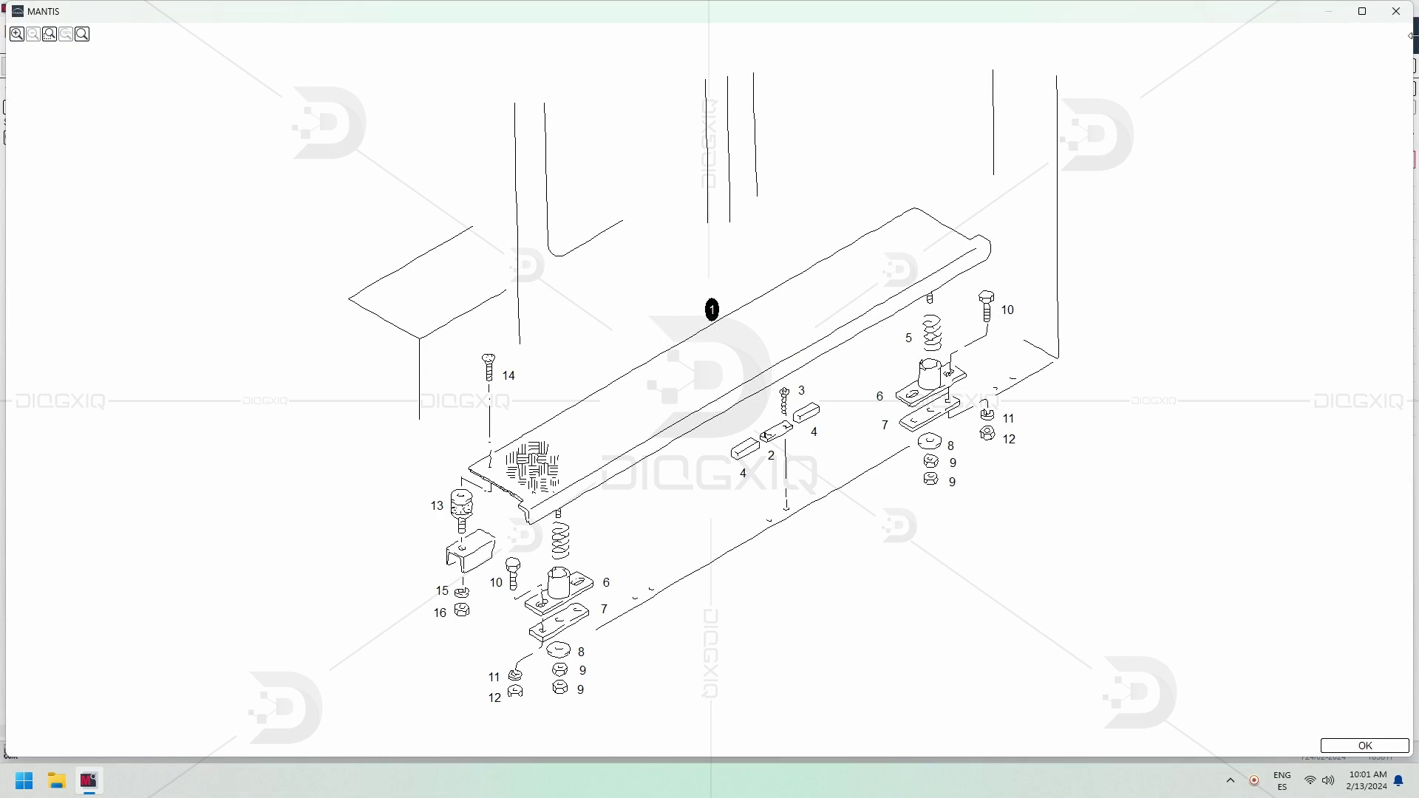
click(1396, 12)
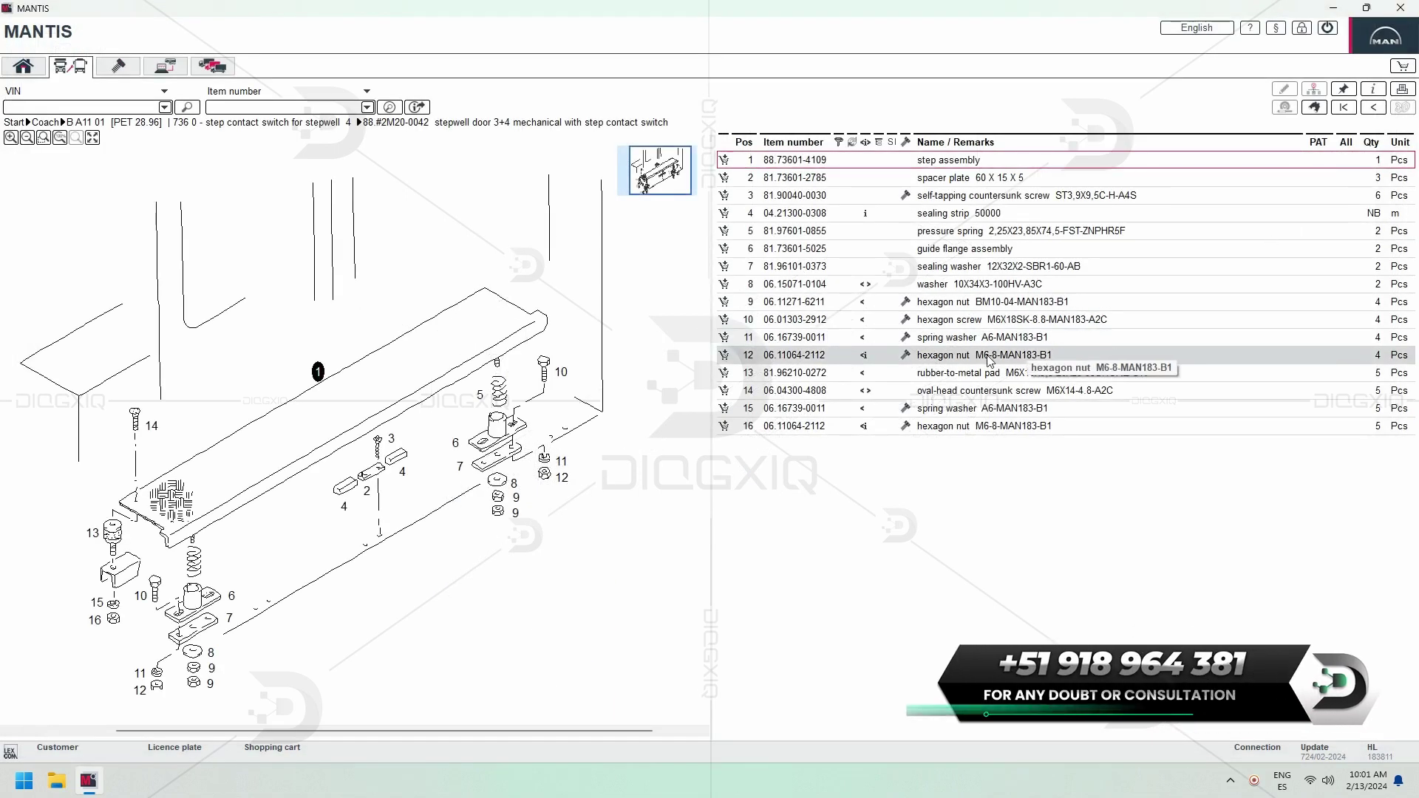
- Locate the sealing strip on the stepwell drawing and return to the Coach type list
click(1017, 214)
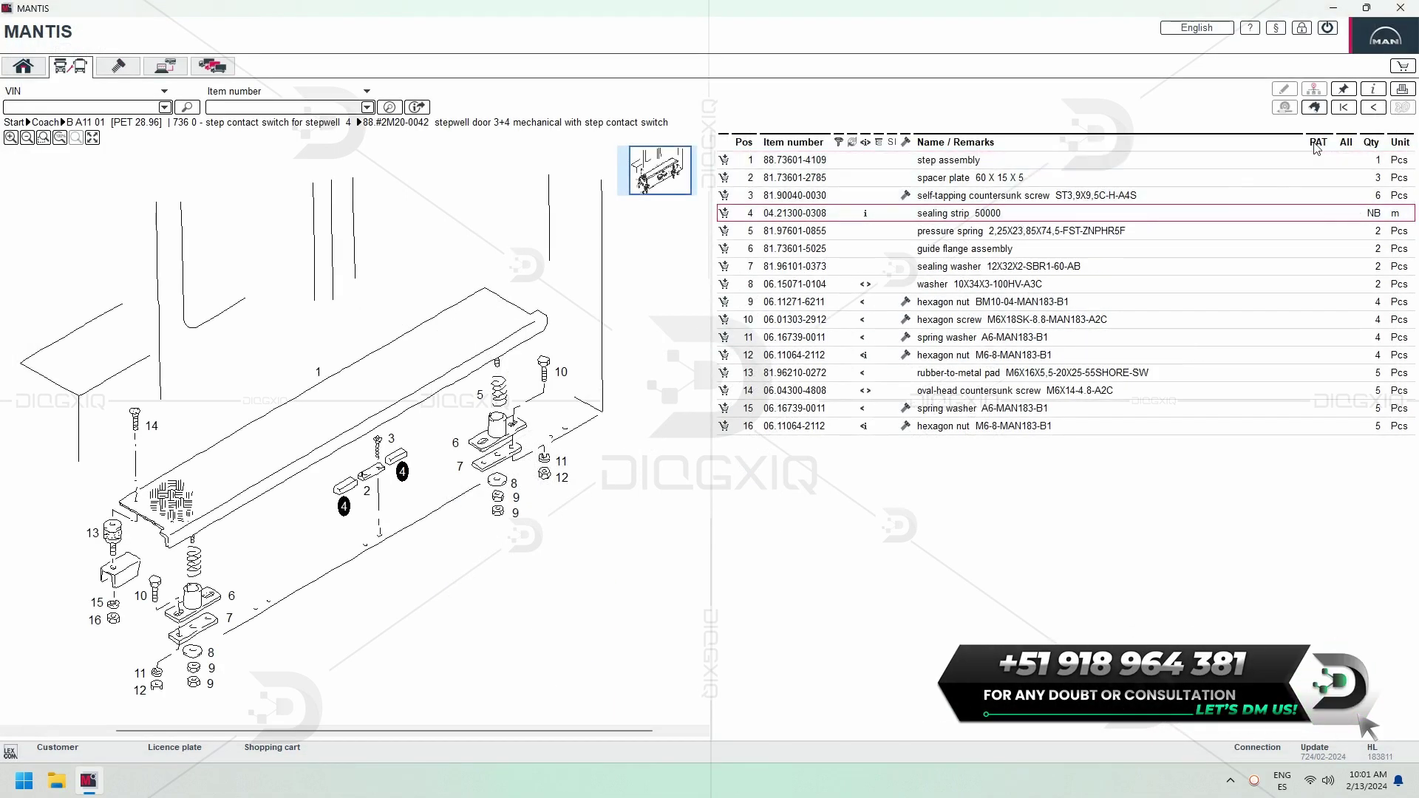
click(1371, 109)
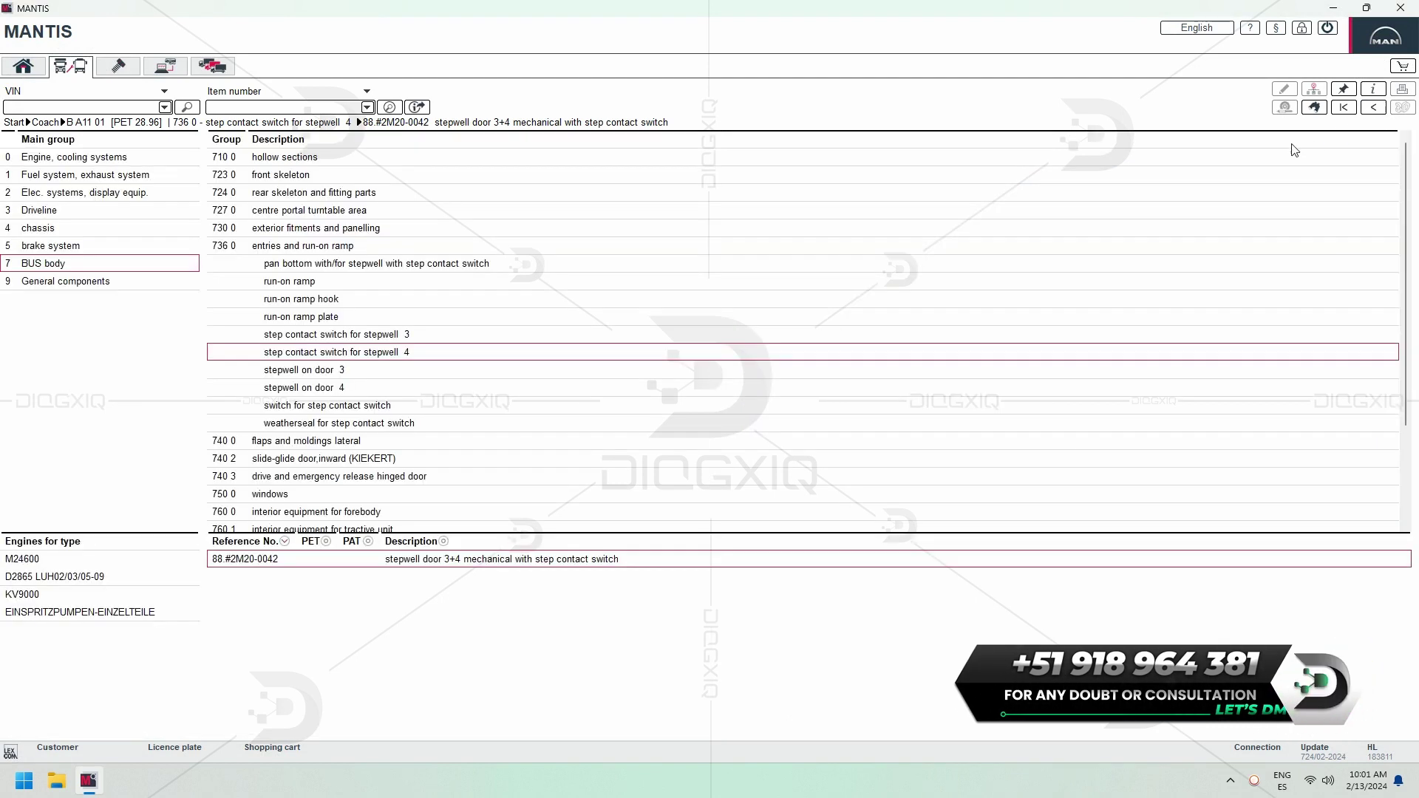
click(45, 123)
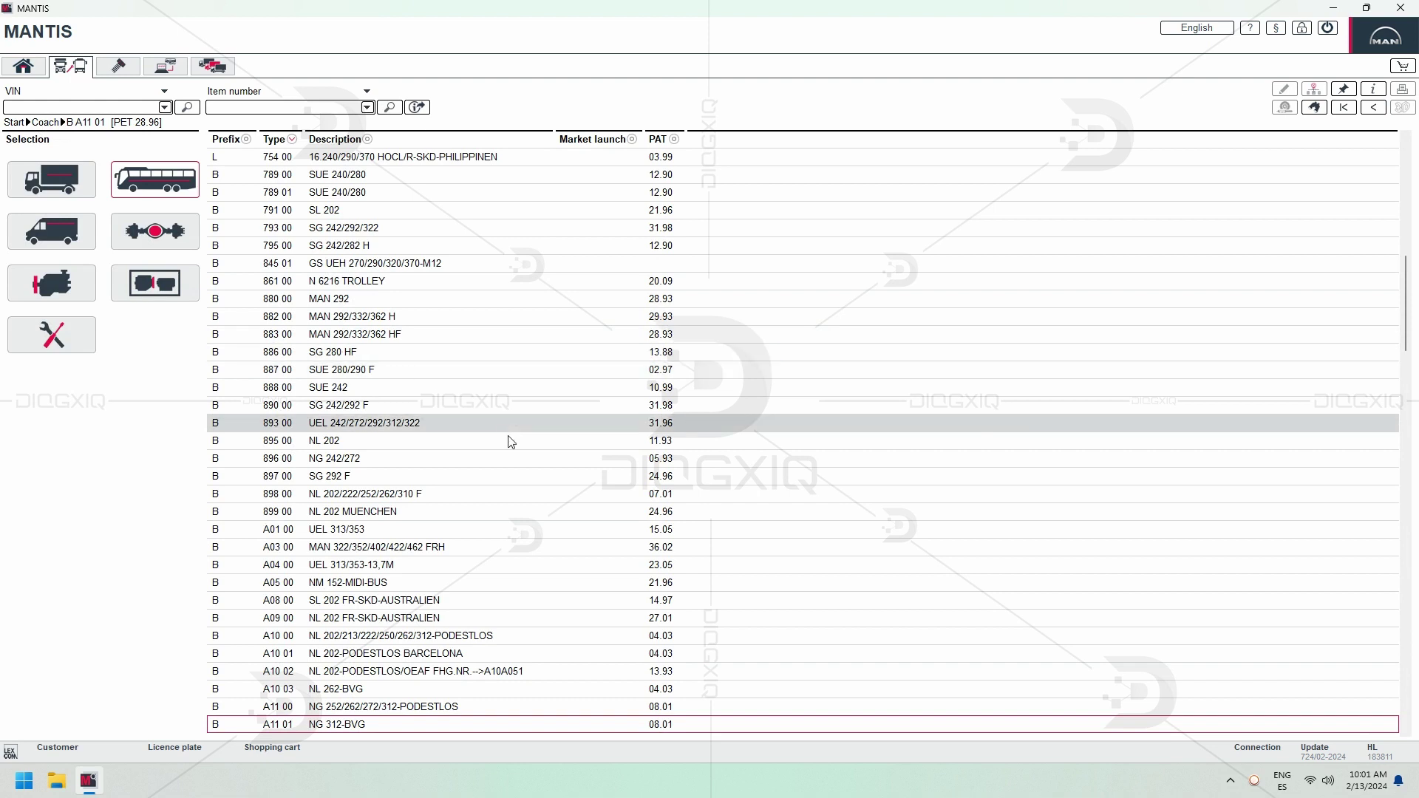
- View exhaust silencer drawing 81.#0200-0P38 from group 150 0 of Coach type J17 01, and return to the type list
scroll(507, 438, down, 13)
scroll(508, 437, down, 10)
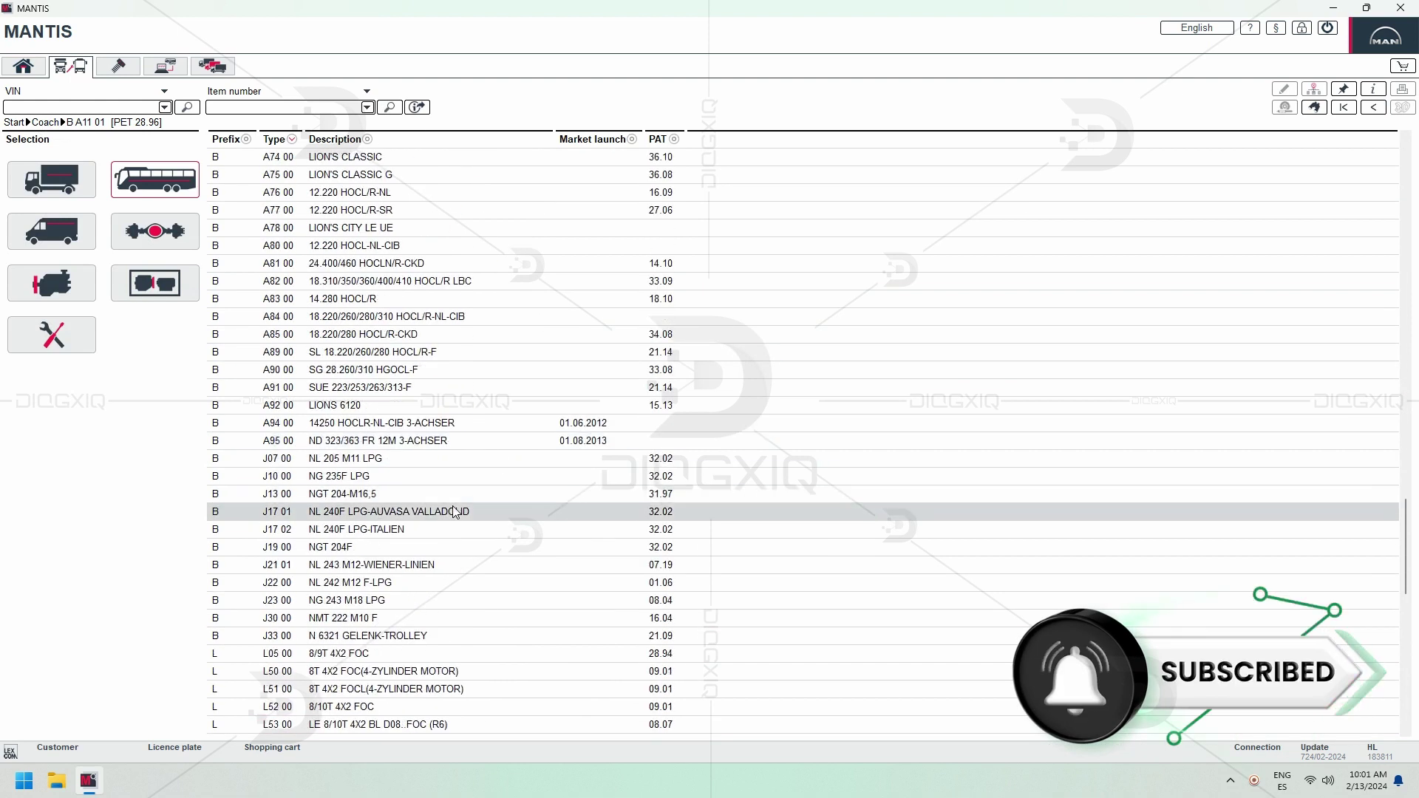
click(456, 513)
click(44, 175)
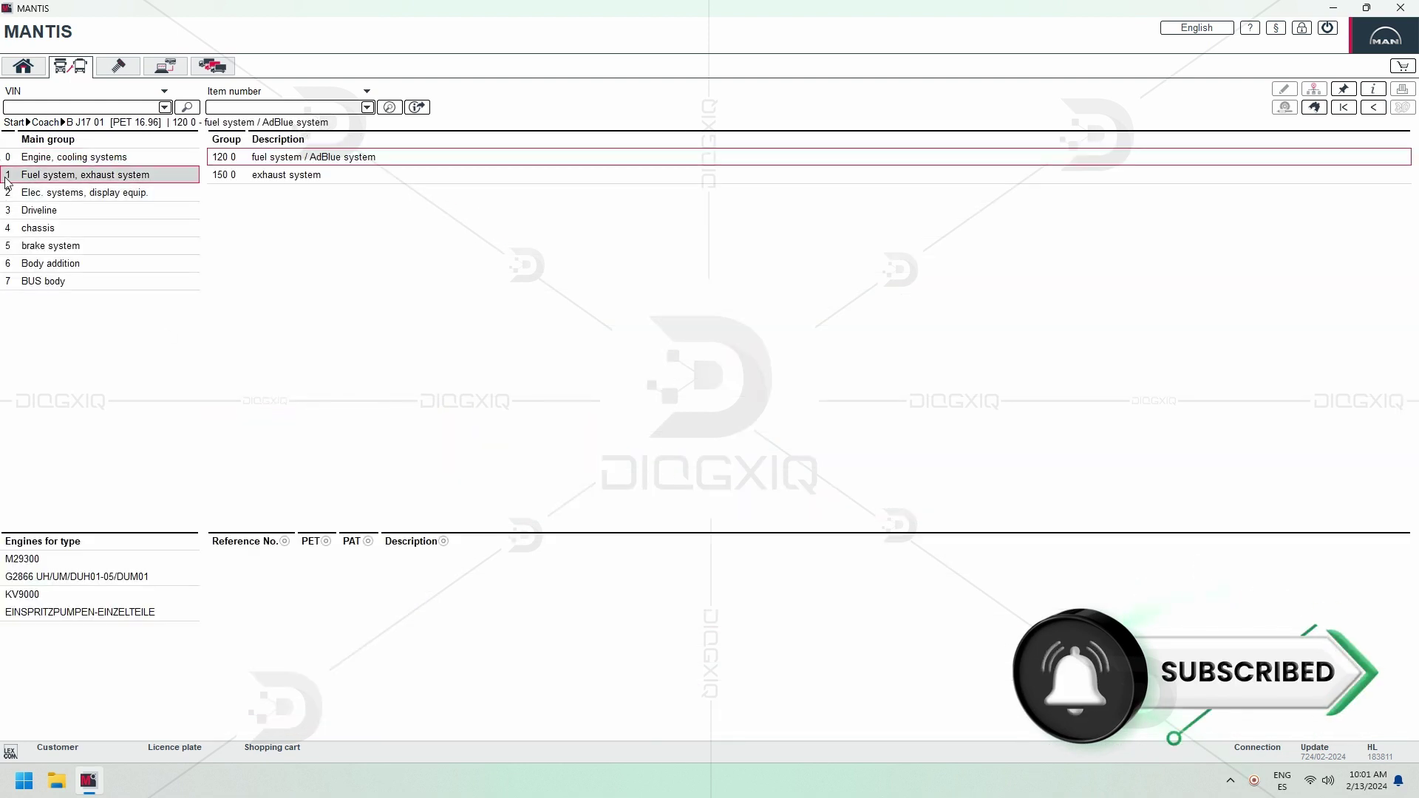
click(266, 175)
click(325, 247)
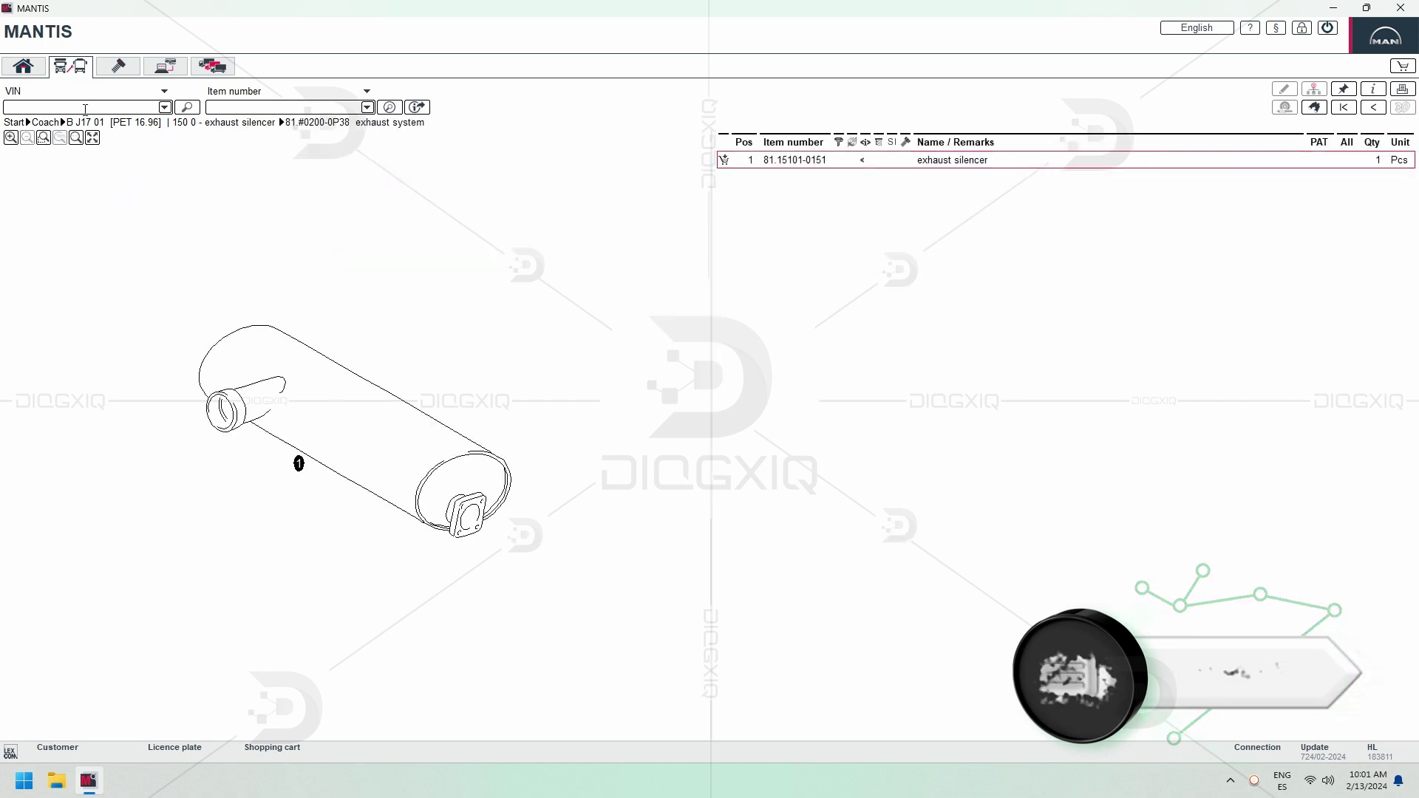
click(43, 122)
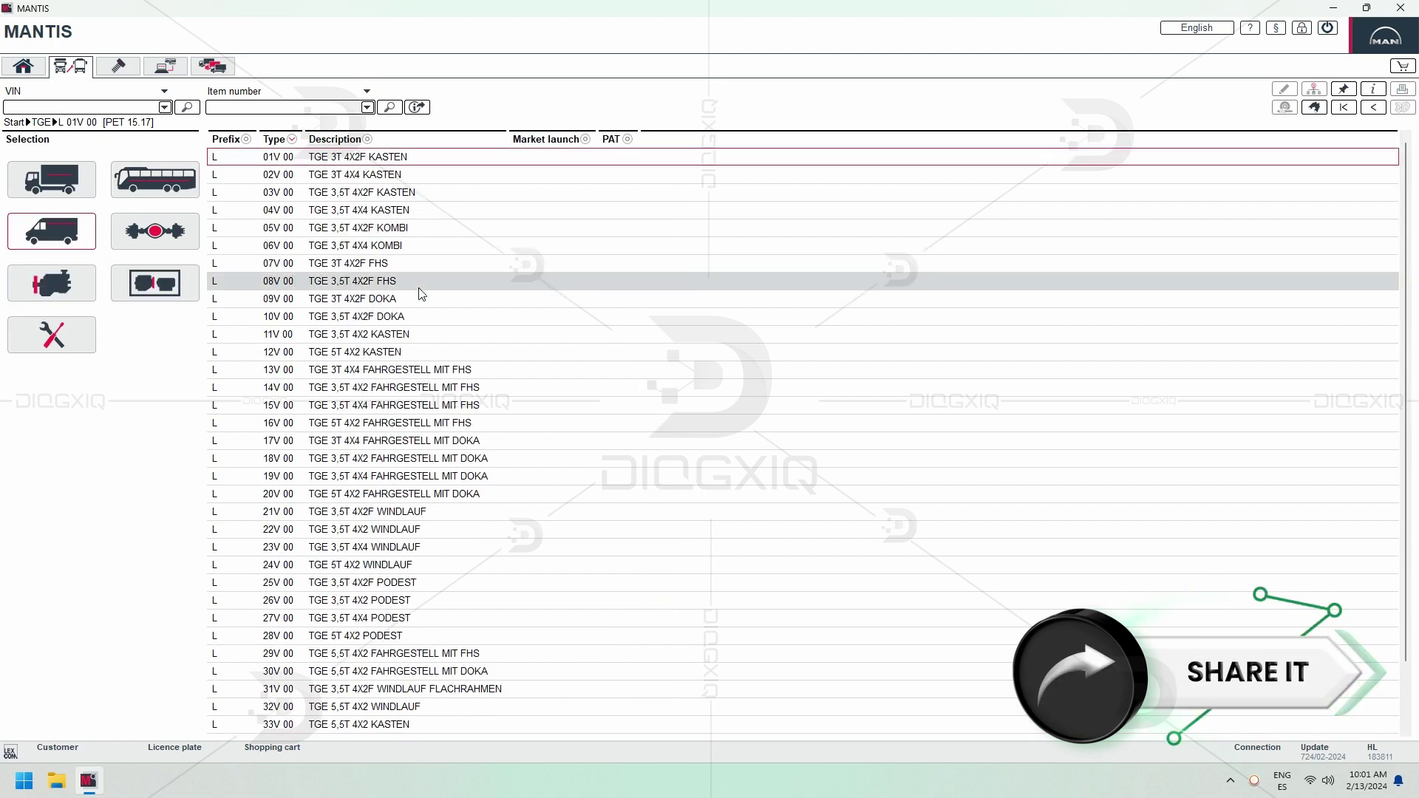
- Open TGE type 08V 00 and its rear axle beam illustration 501-000 from Rear chassis, rear drive shaft in group 350 0
click(418, 284)
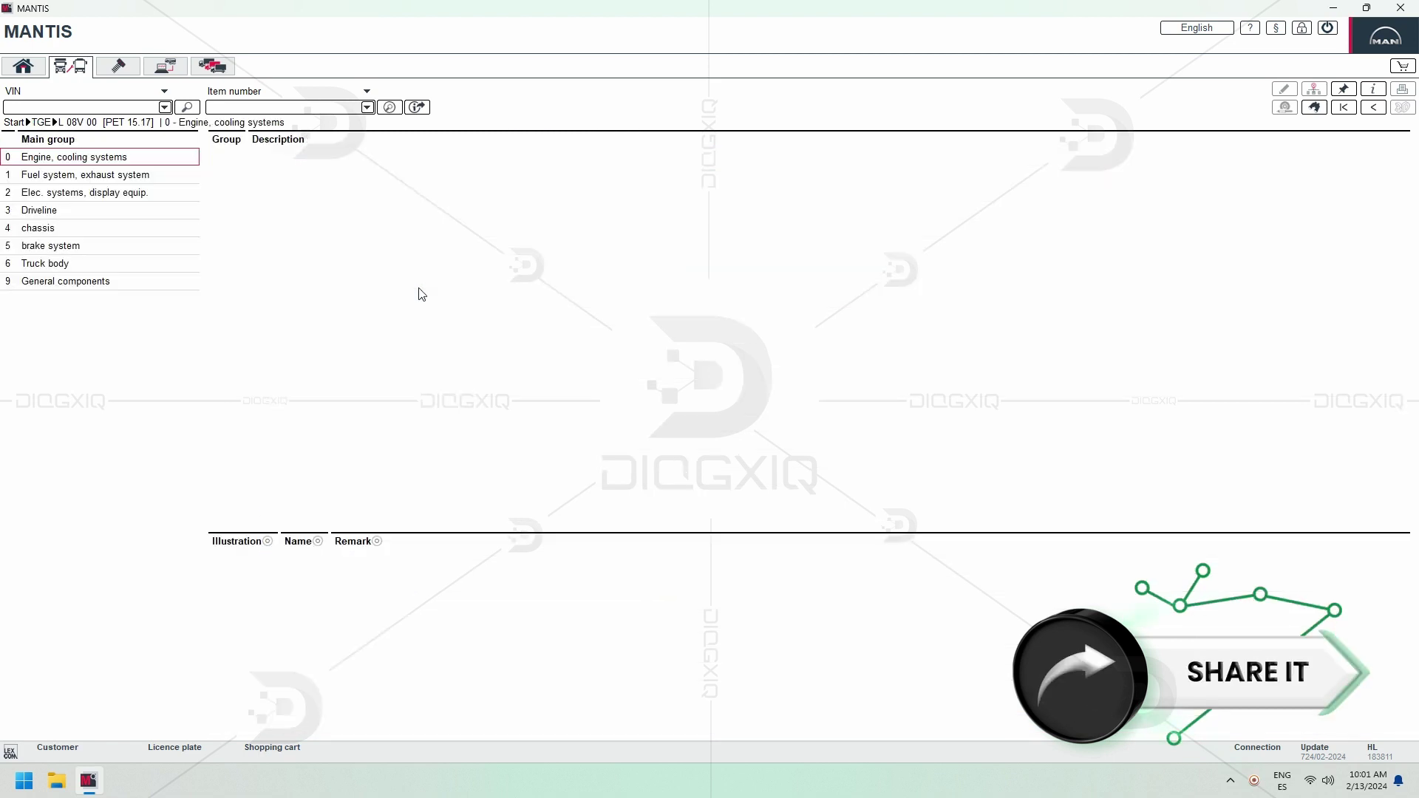
click(90, 179)
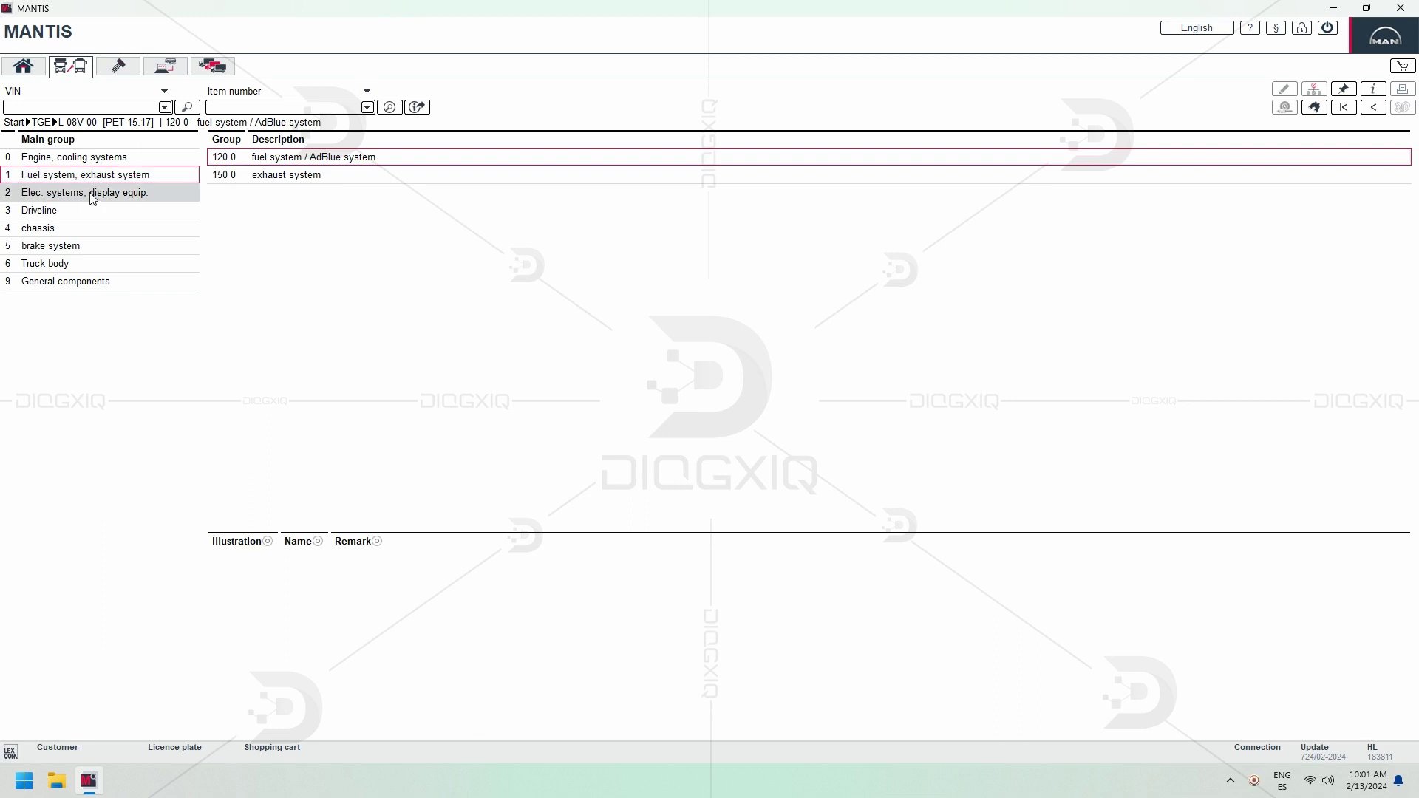
click(96, 209)
click(374, 191)
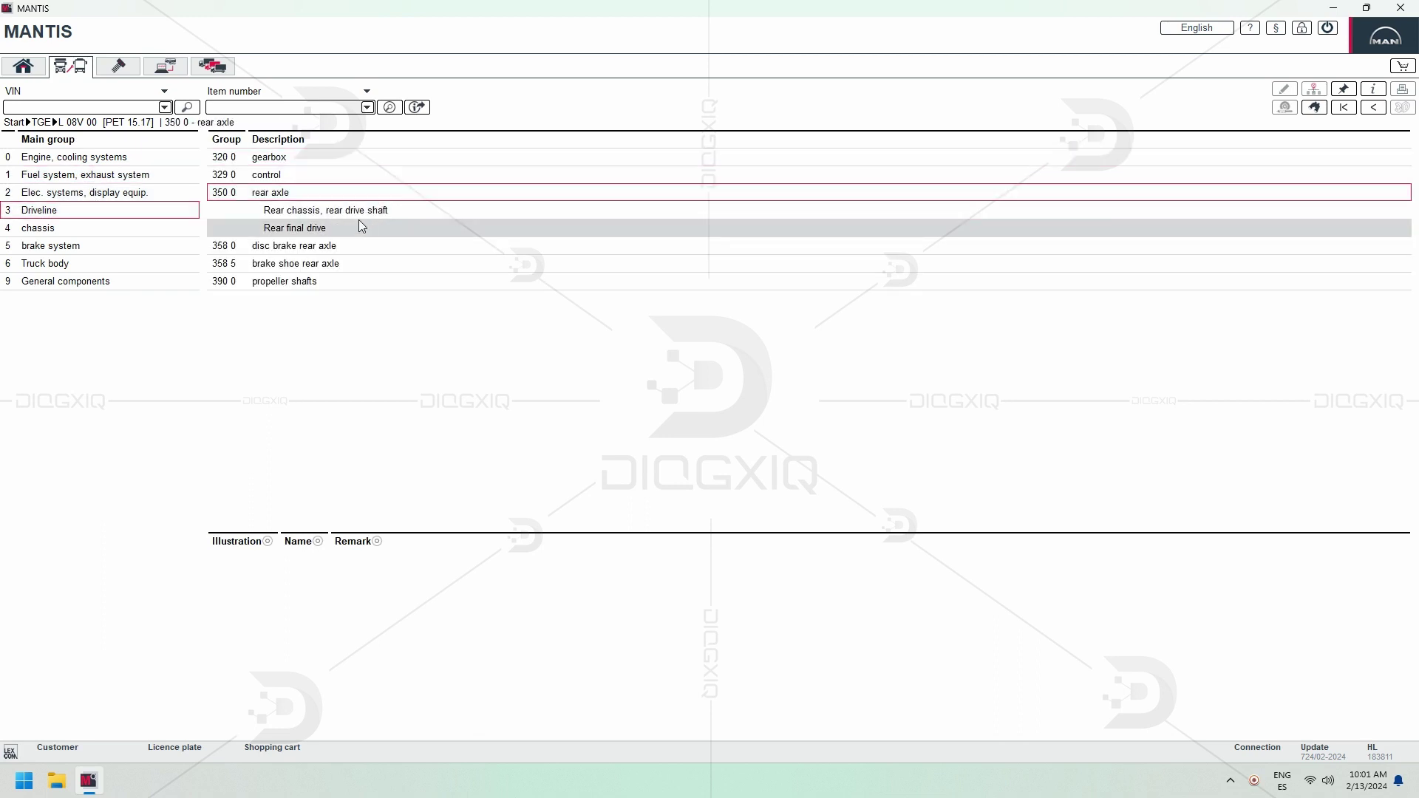
click(360, 214)
double_click(358, 578)
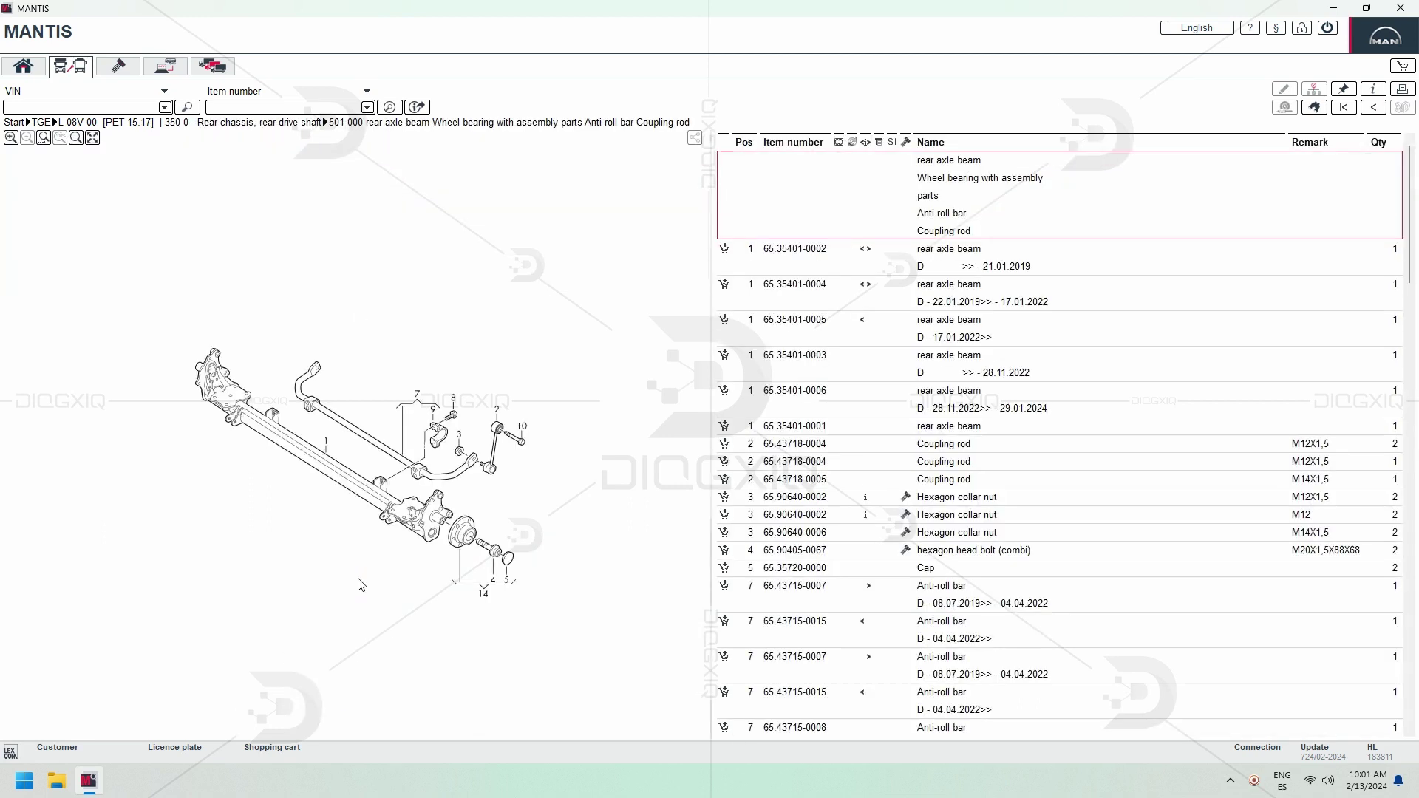
- Examine the enlarged rear axle beam drawing and its whole parts list, and return to the TGE type list
click(12, 138)
click(11, 138)
click(11, 138)
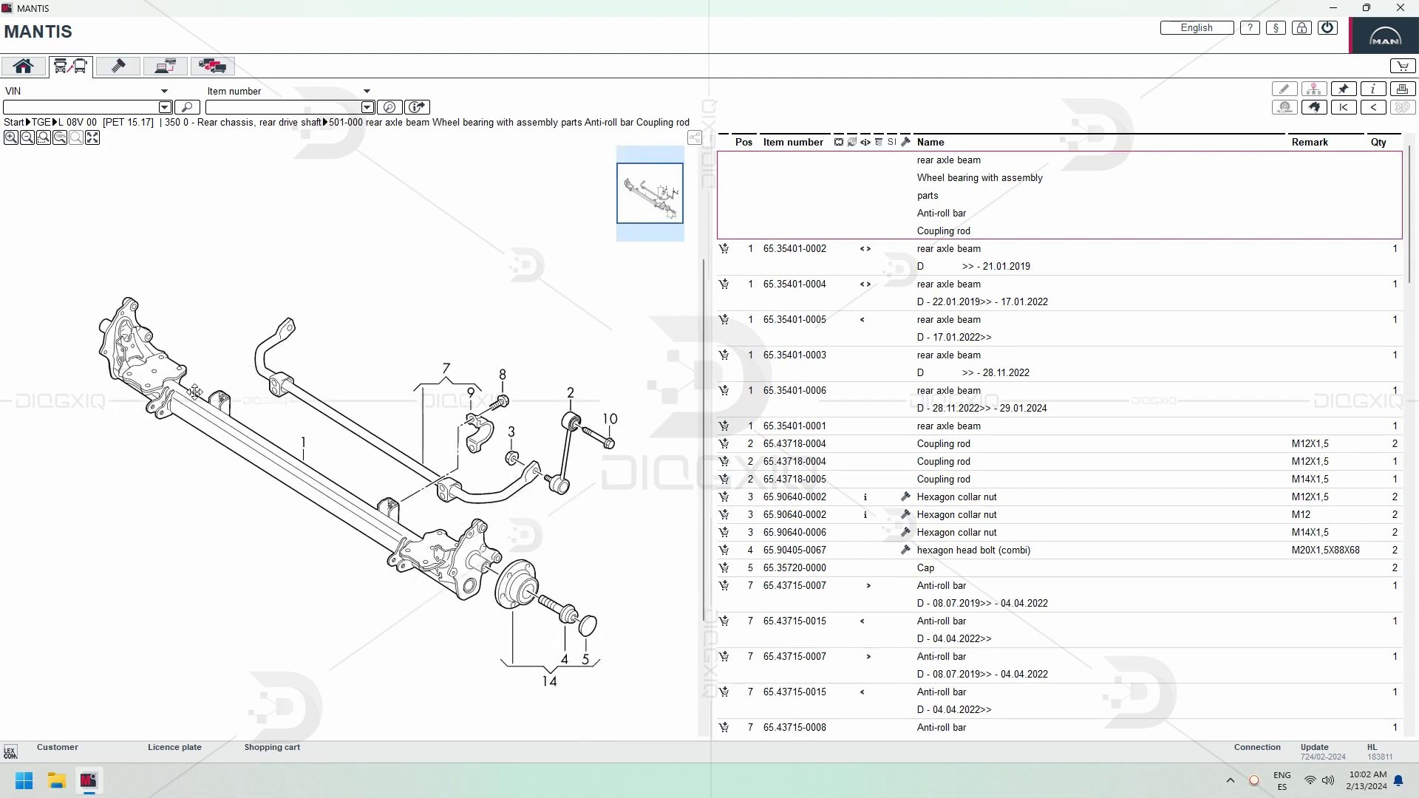
click(12, 140)
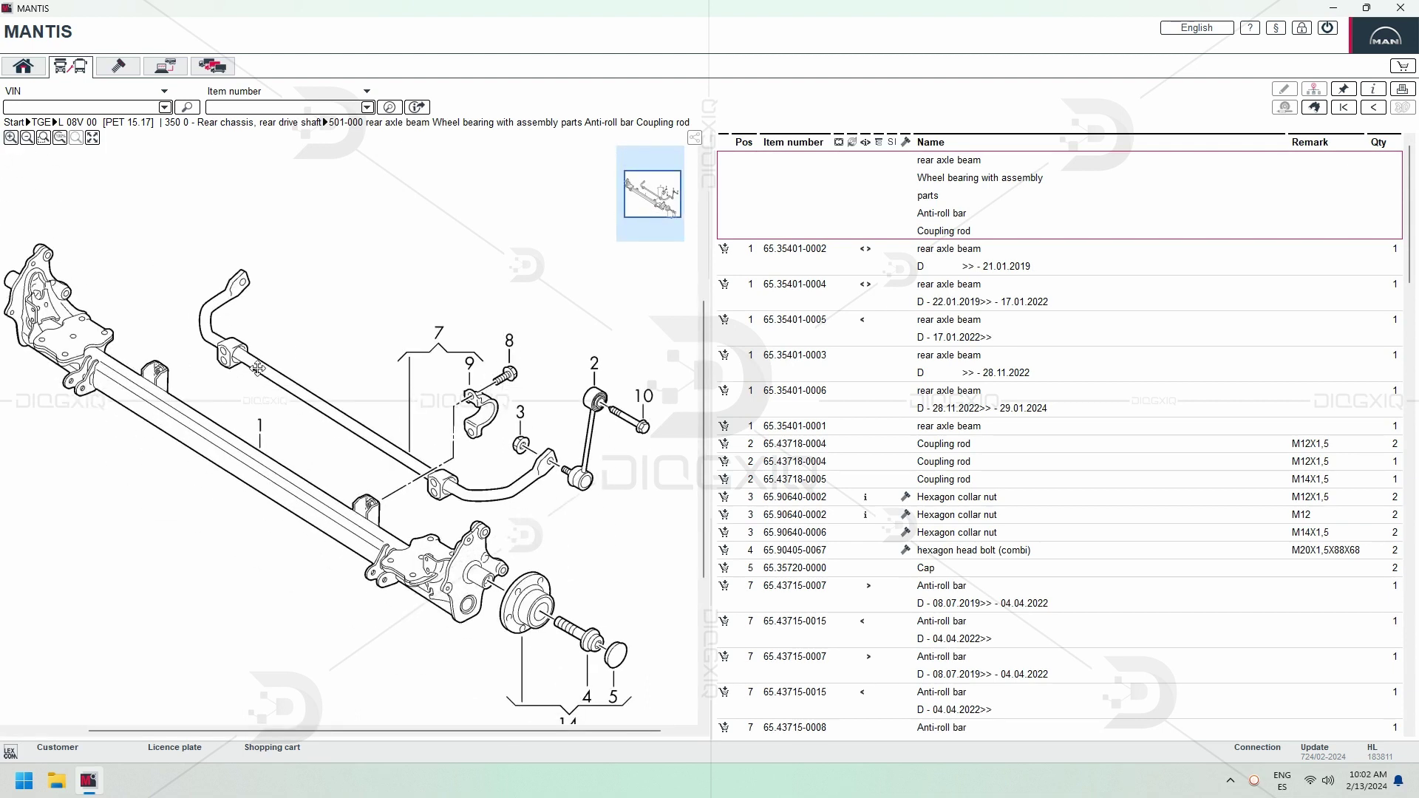
drag(332, 436, 263, 439)
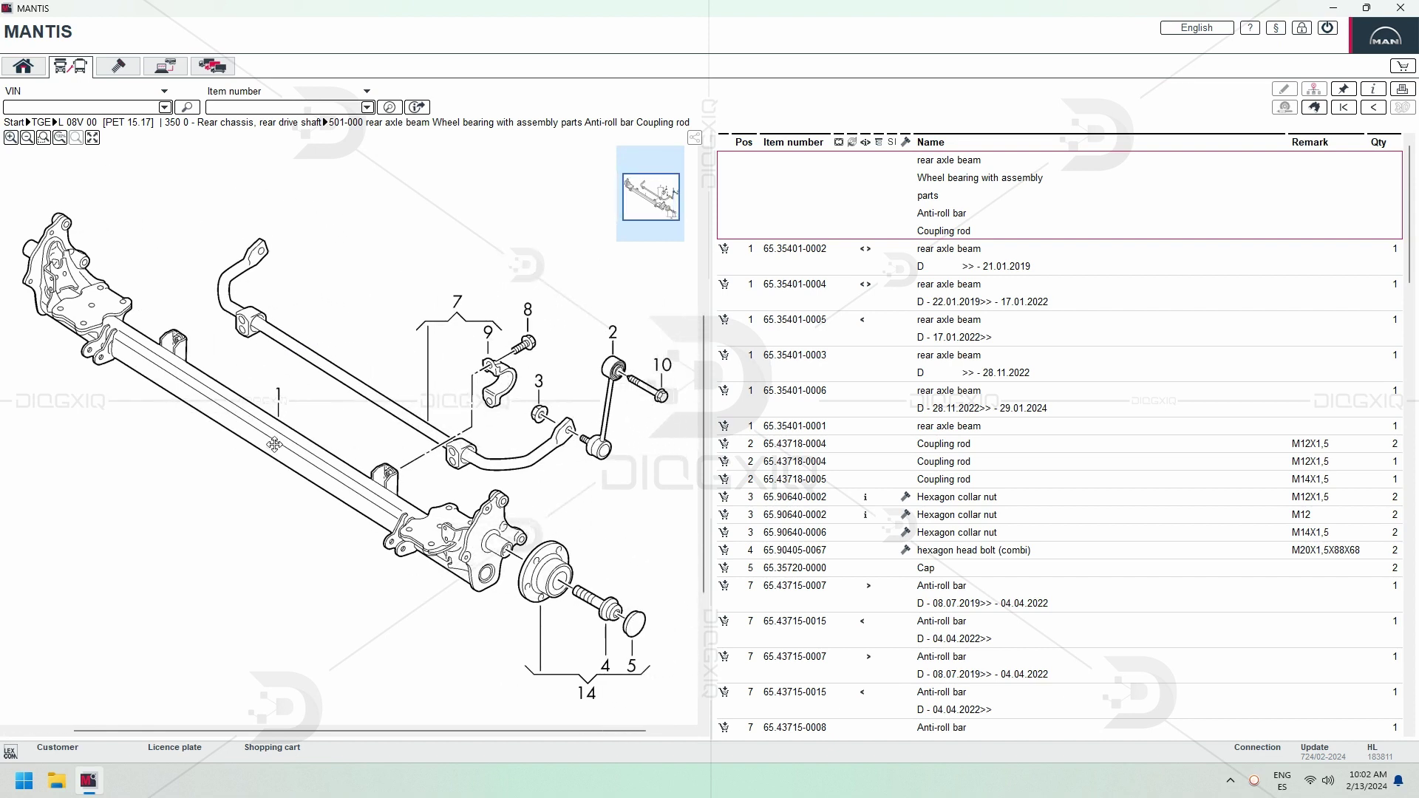
scroll(895, 272, down, 10)
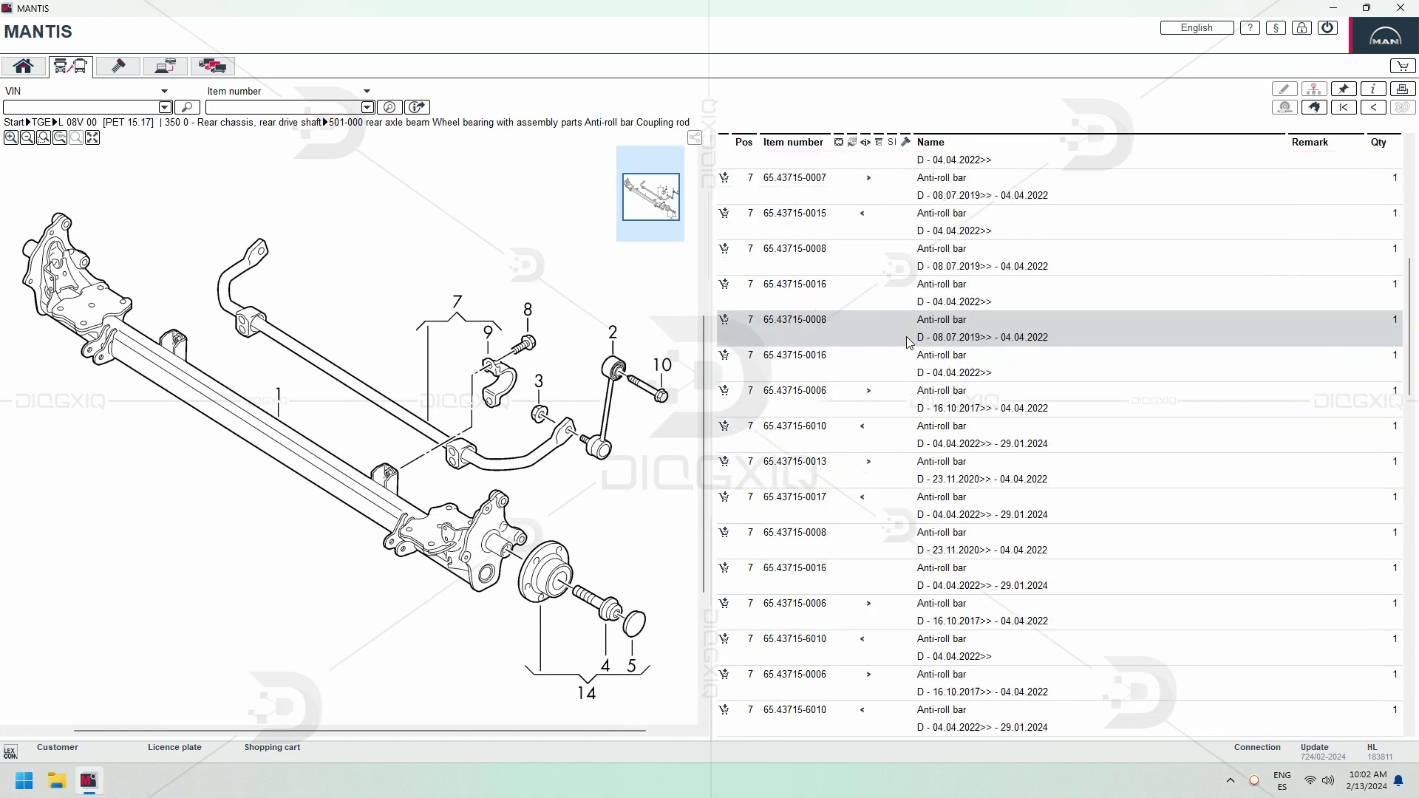
scroll(916, 341, down, 6)
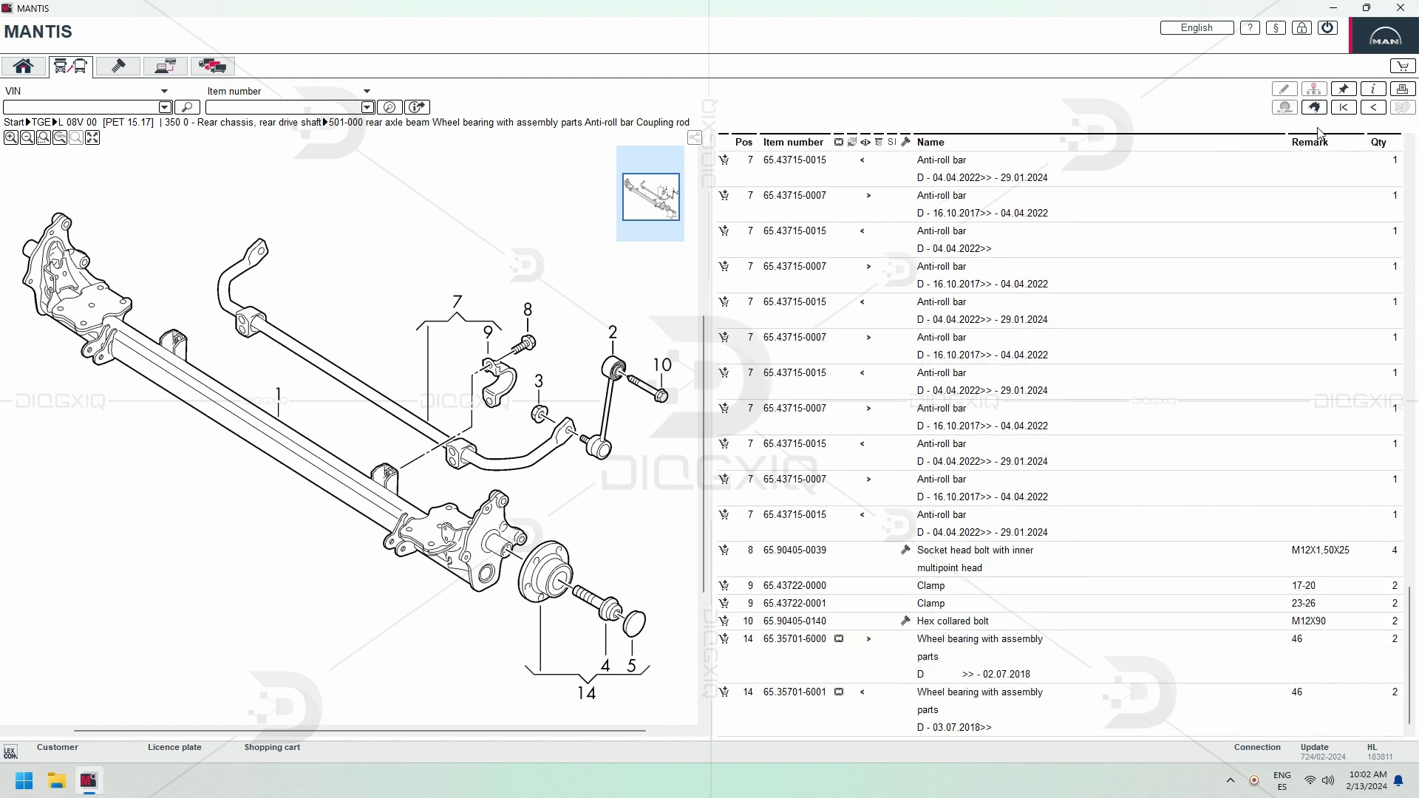
click(42, 122)
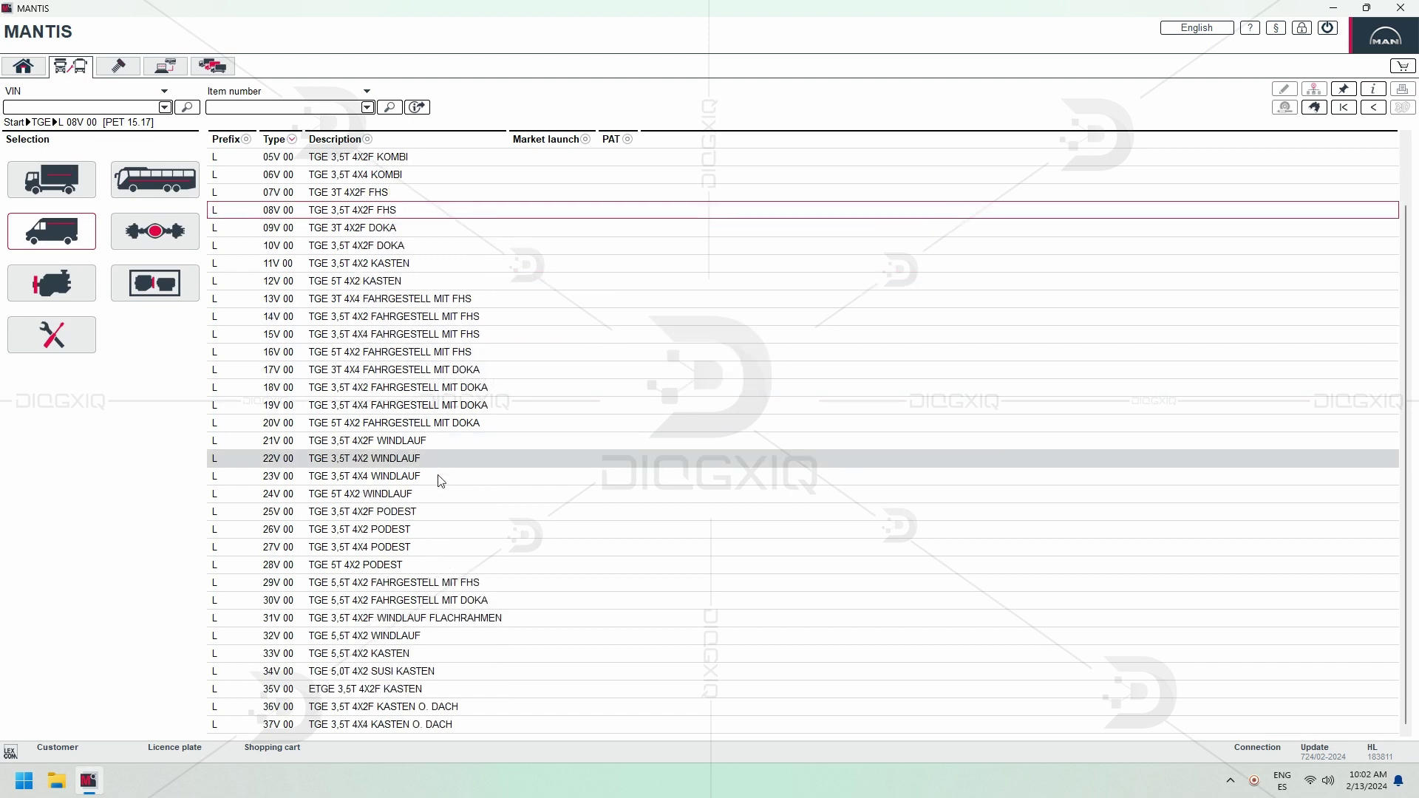
- Open TGE type 16V 00 and illustration 201-065, fuel tank with attachments, from fuel system group 120 0
click(391, 352)
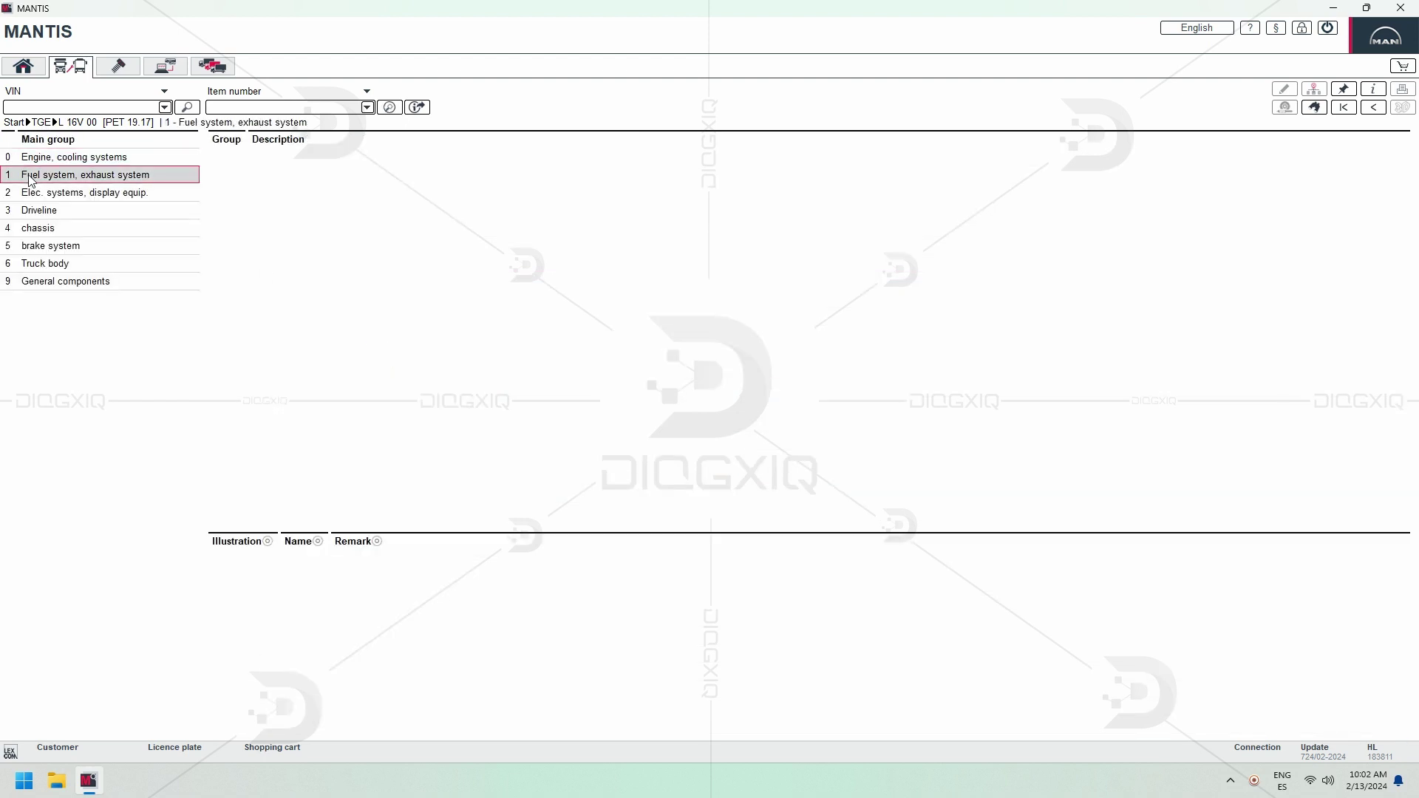
click(280, 172)
click(386, 646)
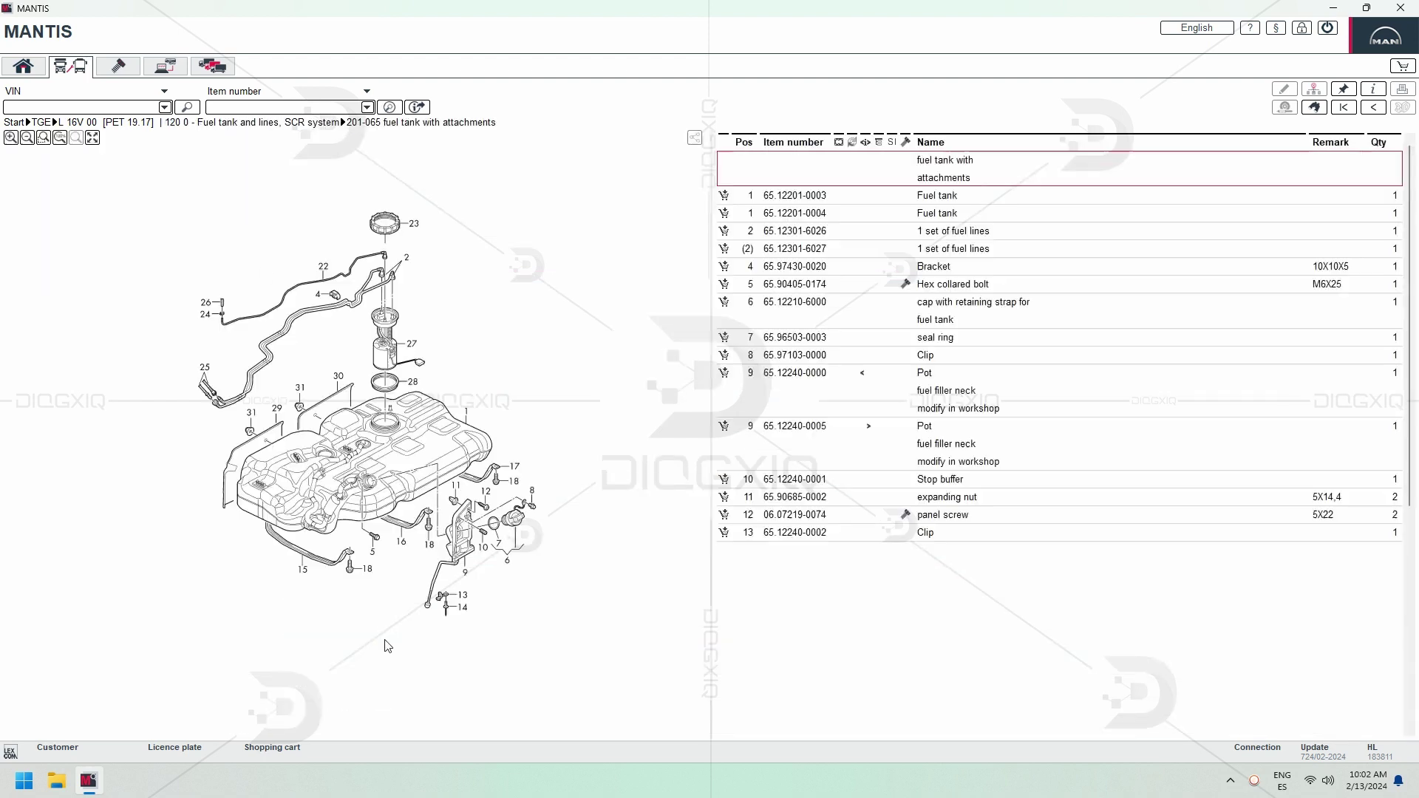
- Examine the enlarged fuel tank drawing and its parts list, and return to the TGE type list
click(12, 138)
click(12, 139)
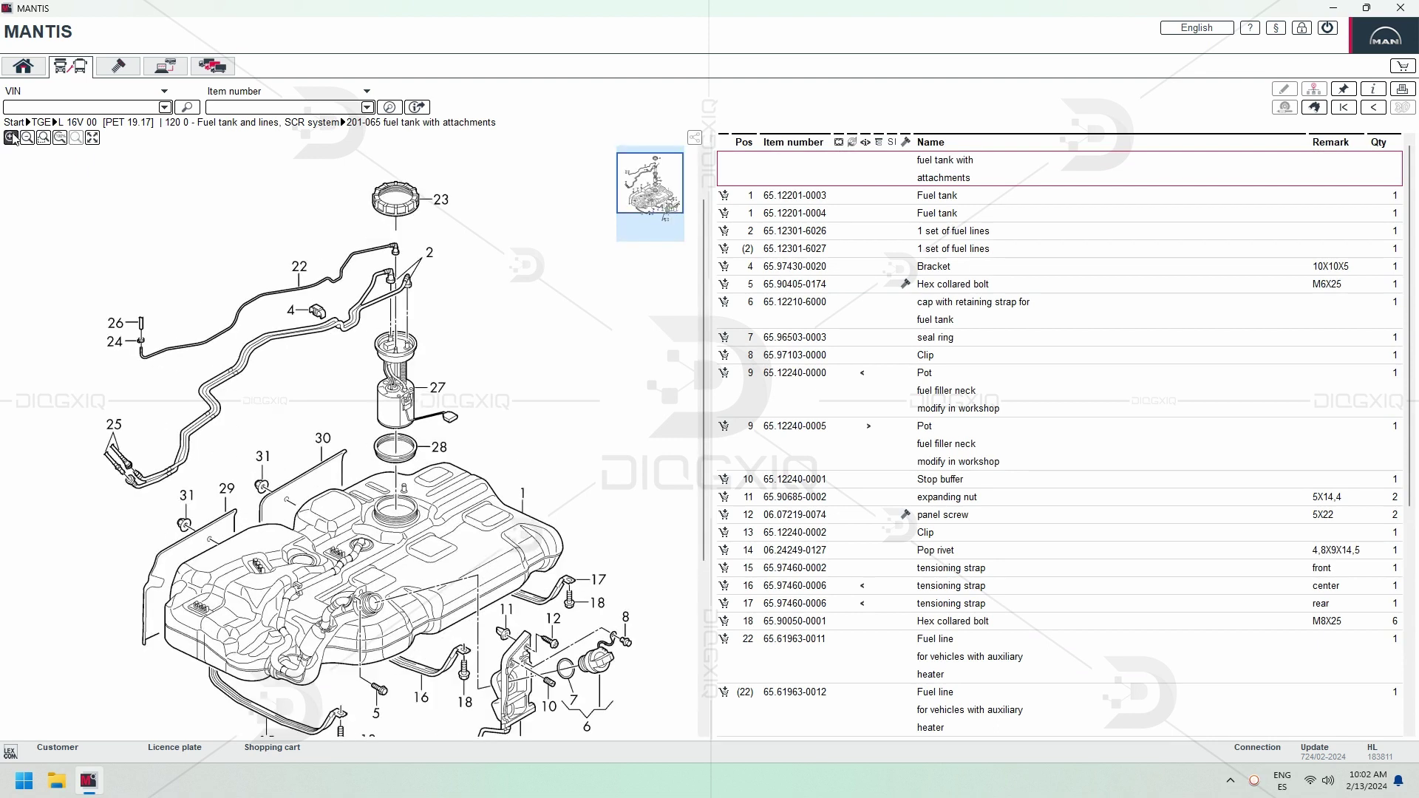
click(12, 138)
scroll(390, 401, down, 5)
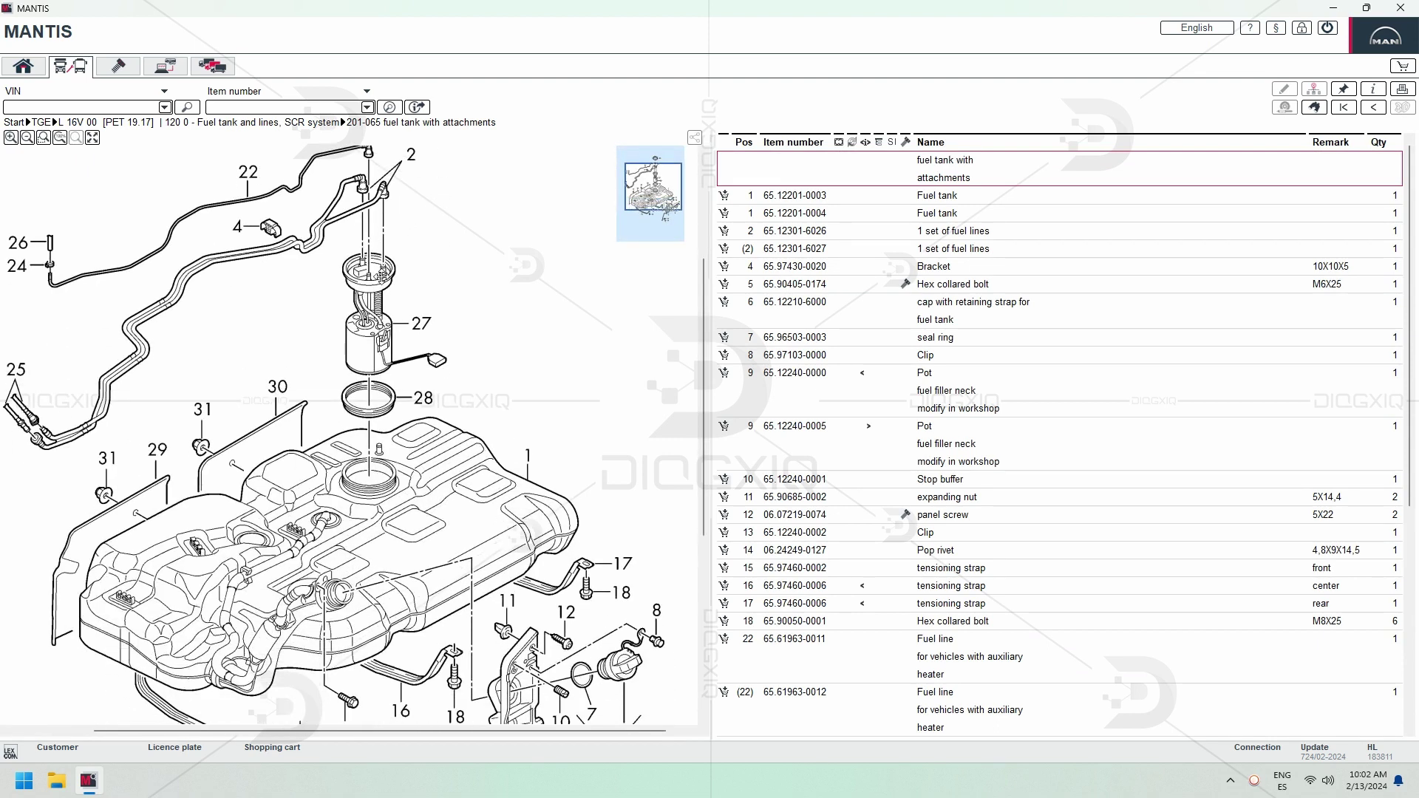
mouse_move(373, 348)
mouse_down()
mouse_move(310, 487)
mouse_move(430, 487)
mouse_up()
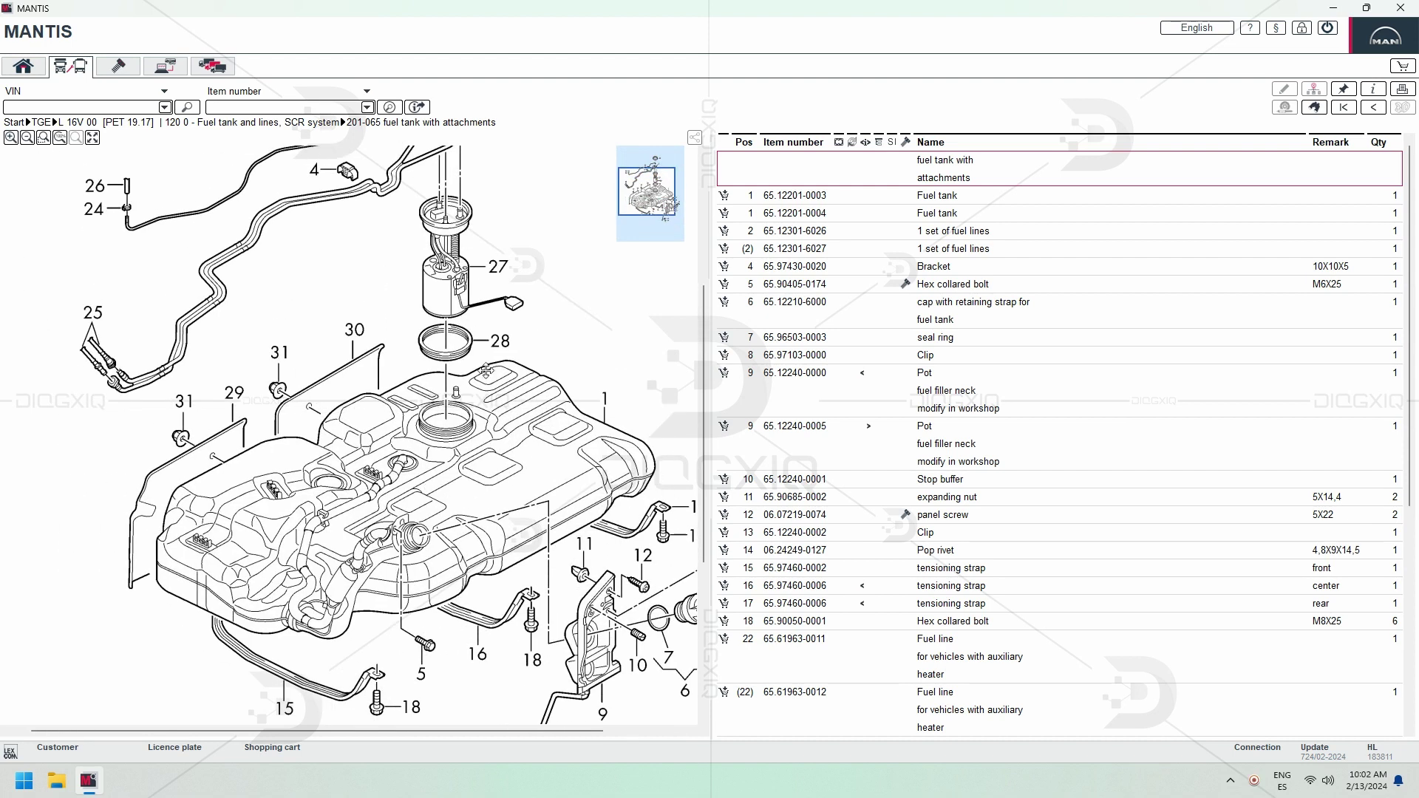
scroll(1008, 355, down, 7)
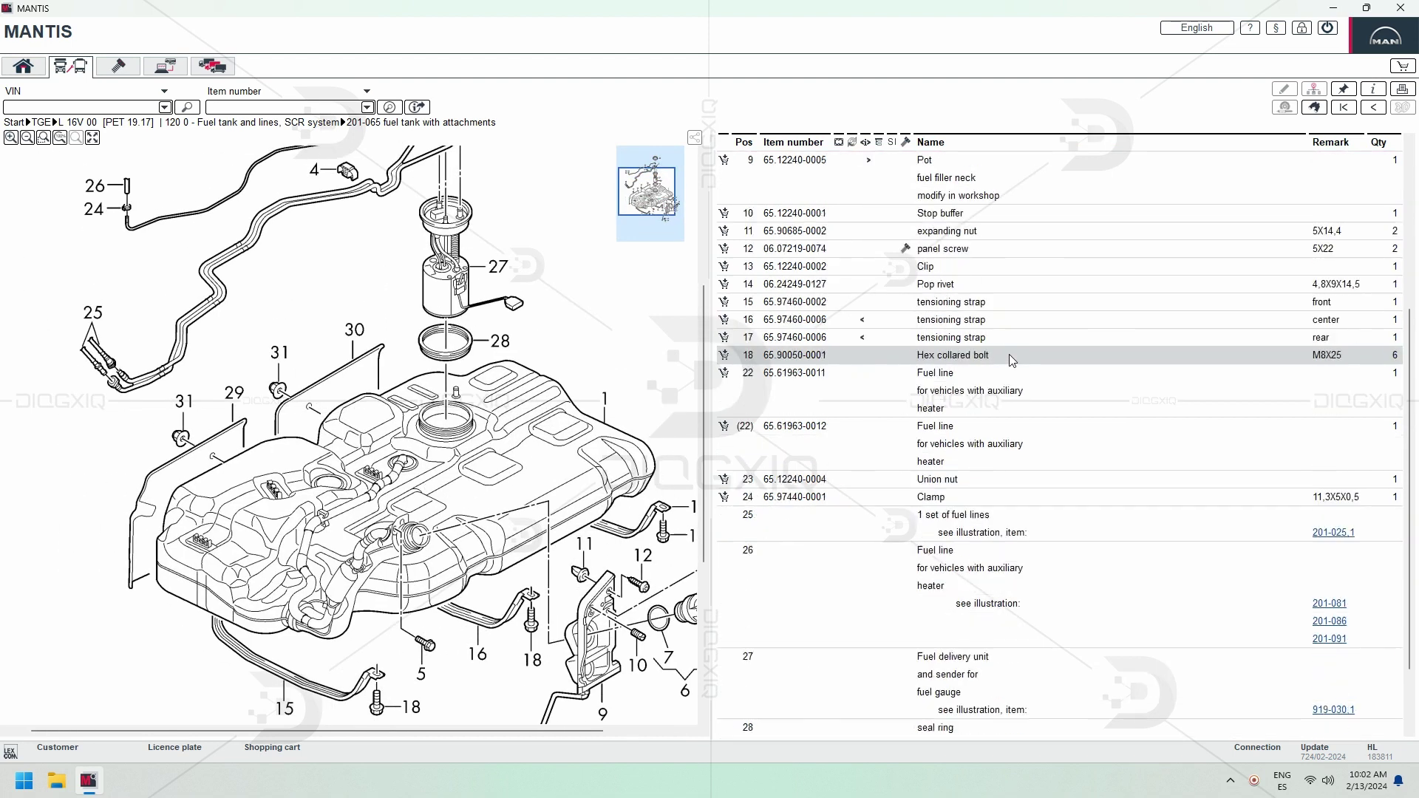
click(40, 123)
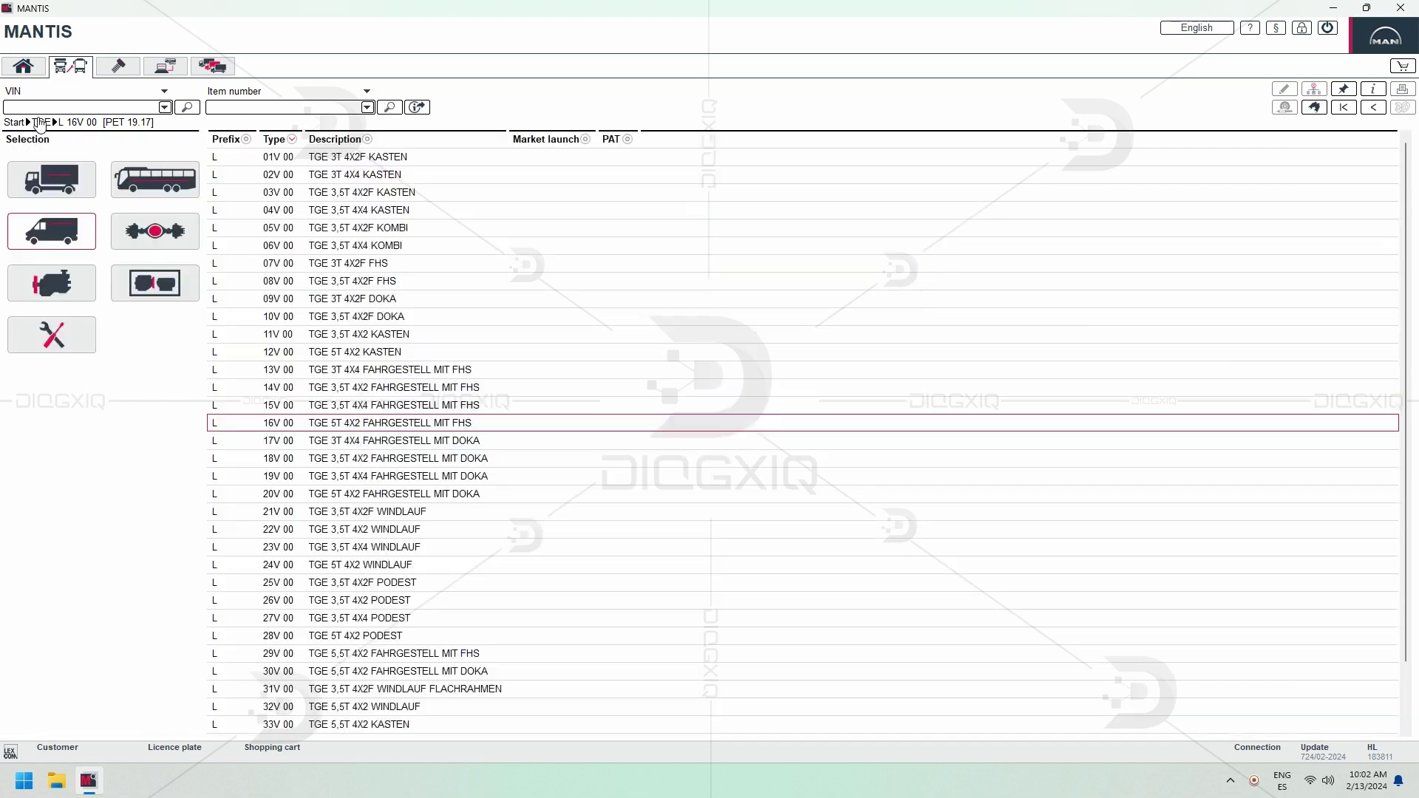
- Open Aggregate type 997 06 (GORICA EGYPT) and examine its spring brake cylinder drawing 81.#2210-K001 from group 520 0 enlarged
click(155, 232)
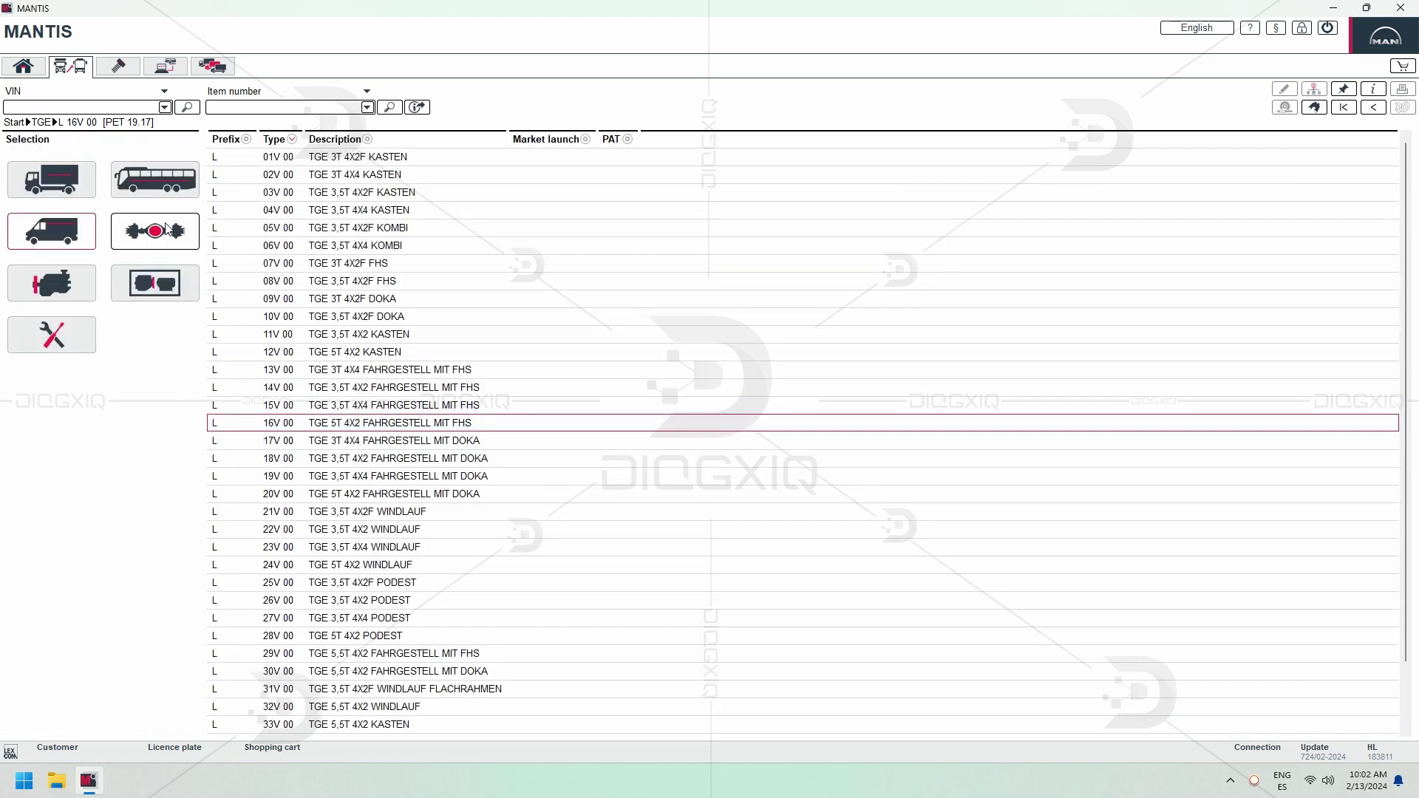
click(382, 283)
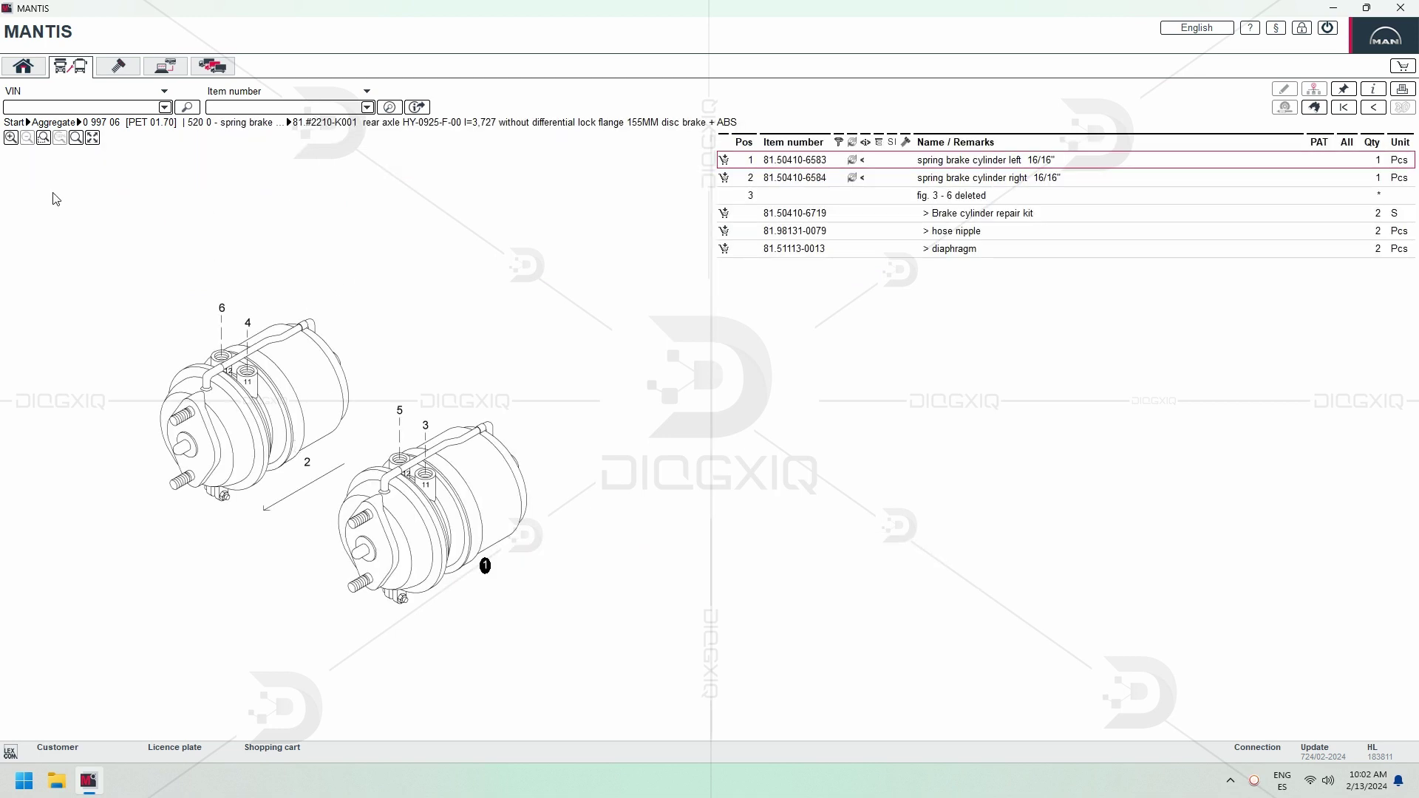
click(10, 137)
click(11, 137)
scroll(286, 364, up, 2)
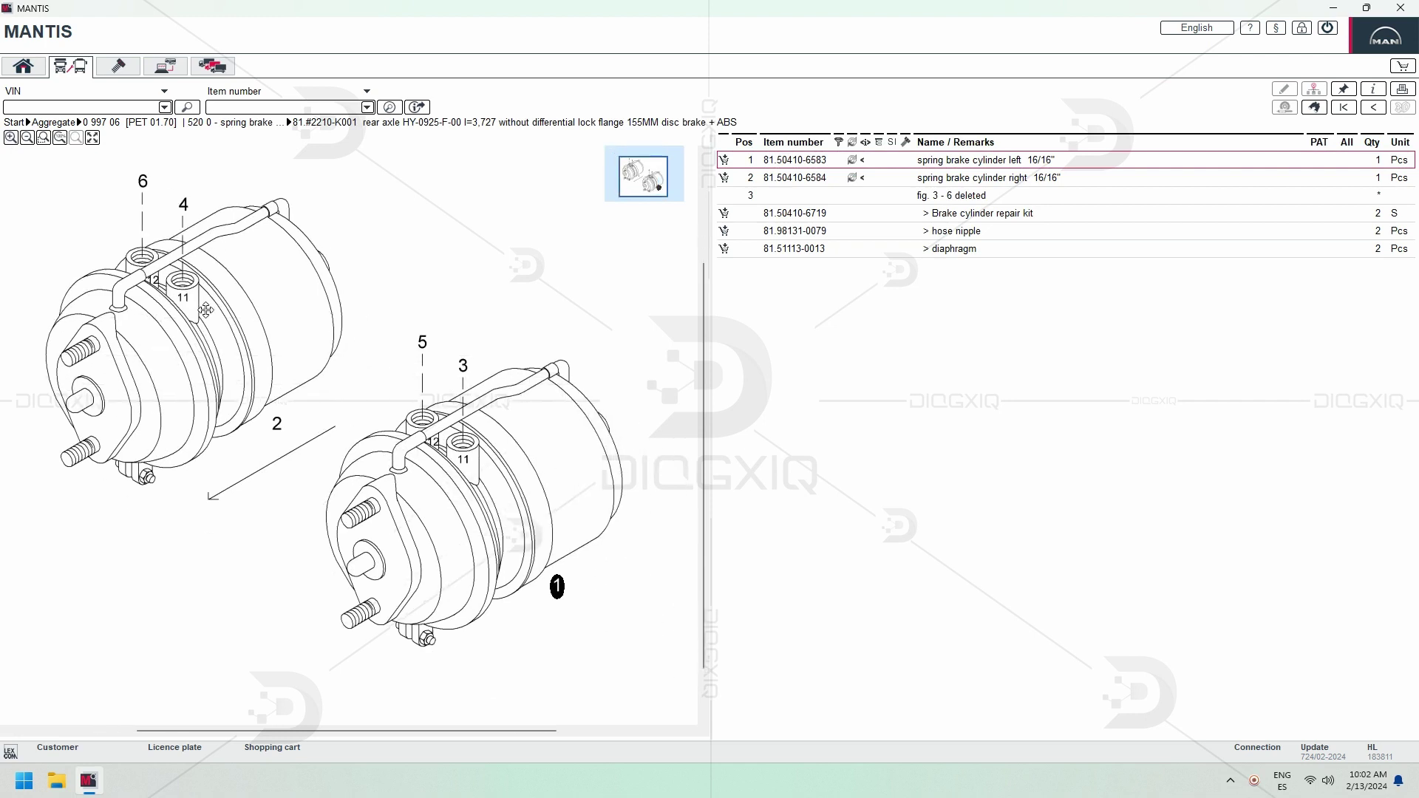
- Select the brake cylinder repair kit in the parts list, leave the drawing and list the Engine types
click(855, 213)
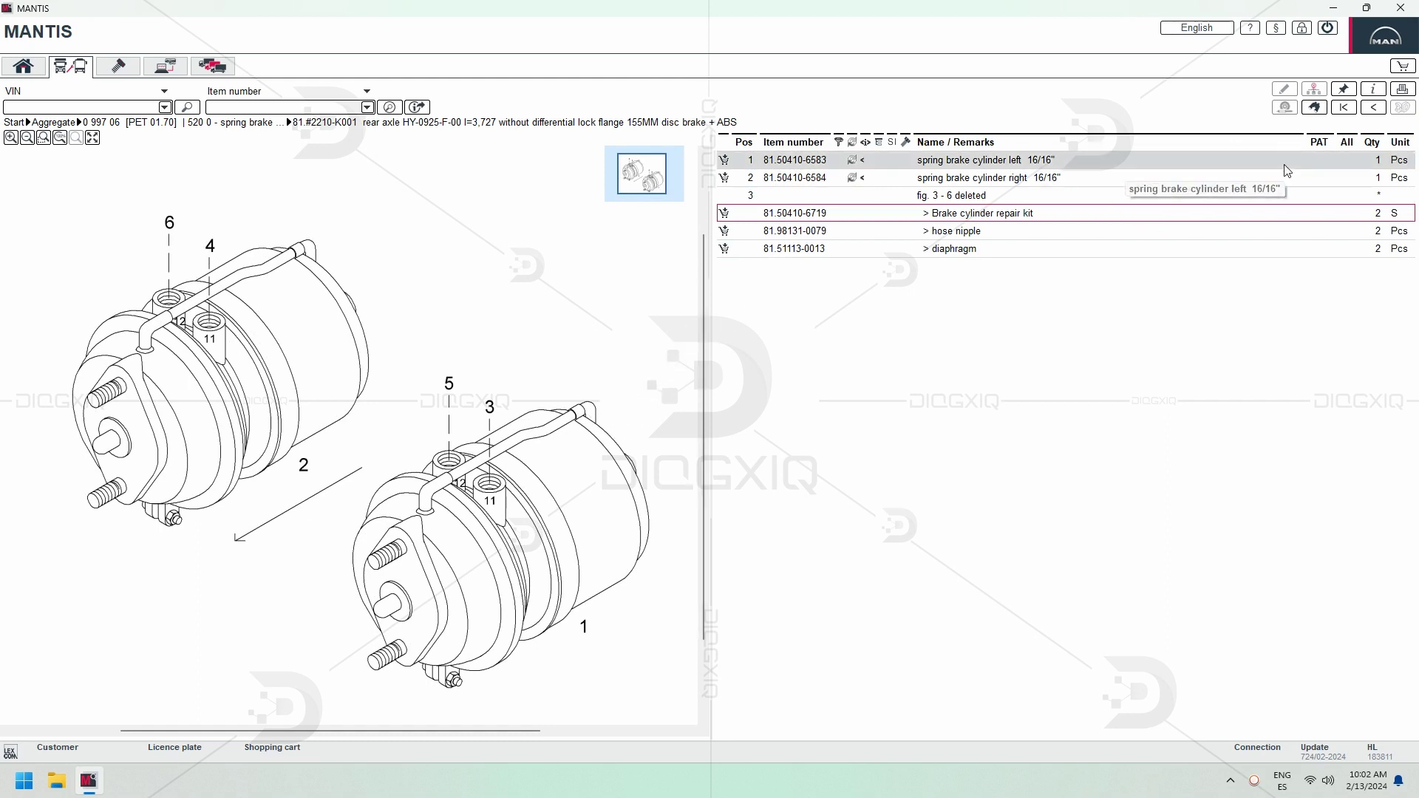
click(40, 123)
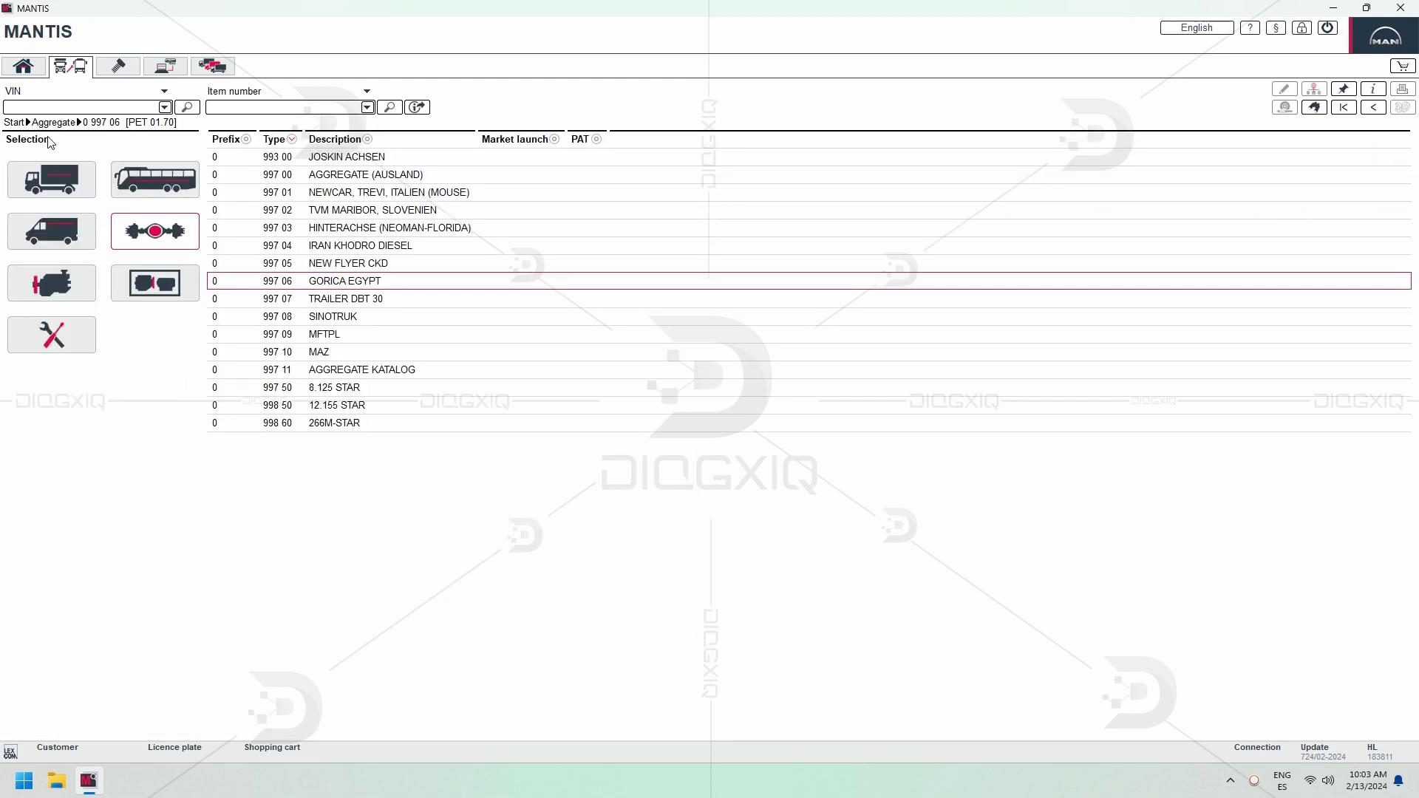
click(65, 275)
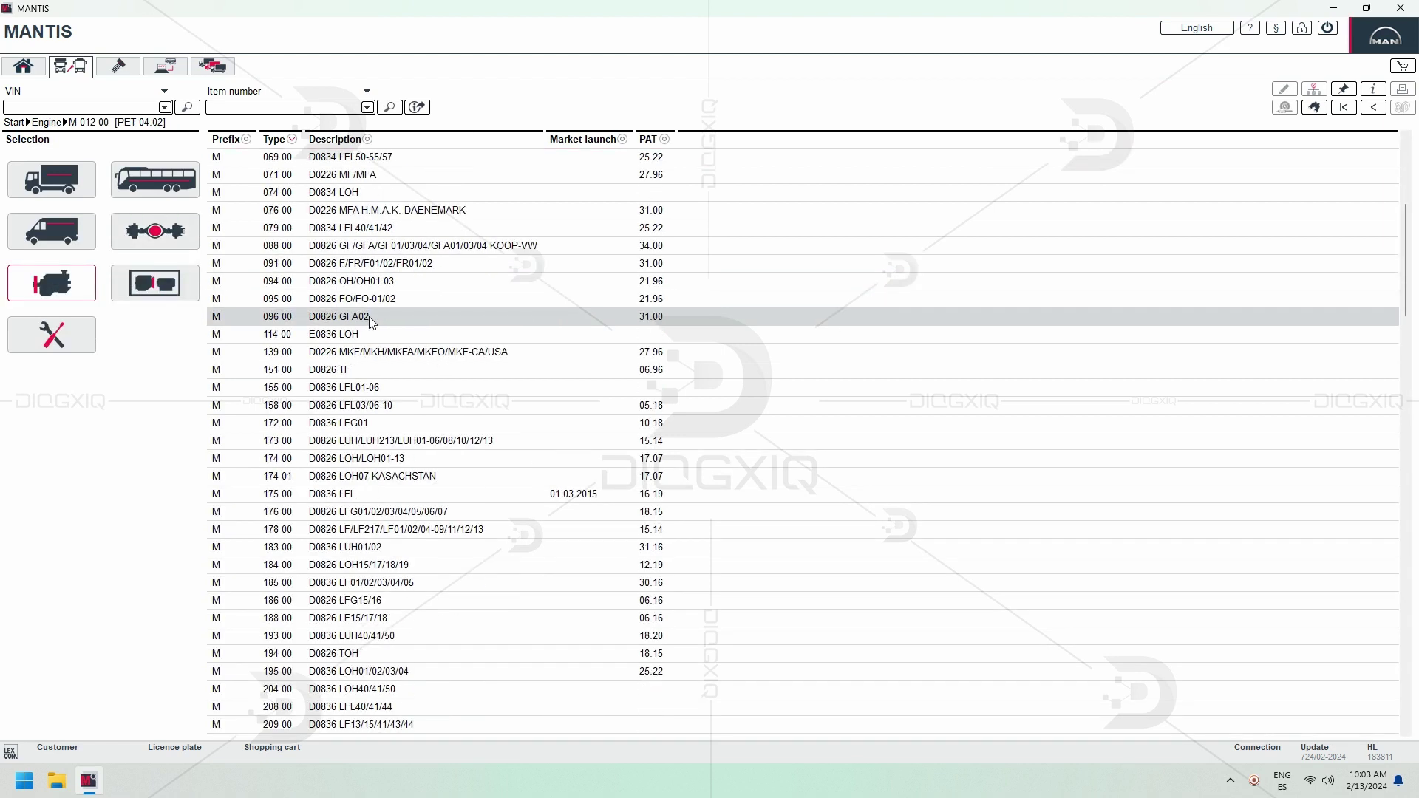
- Open Engine type M 173 00 and illustration 51.#0630-0102, cable harness LG.3300MM, from electrical group 250 0
scroll(369, 316, down, 1)
click(425, 388)
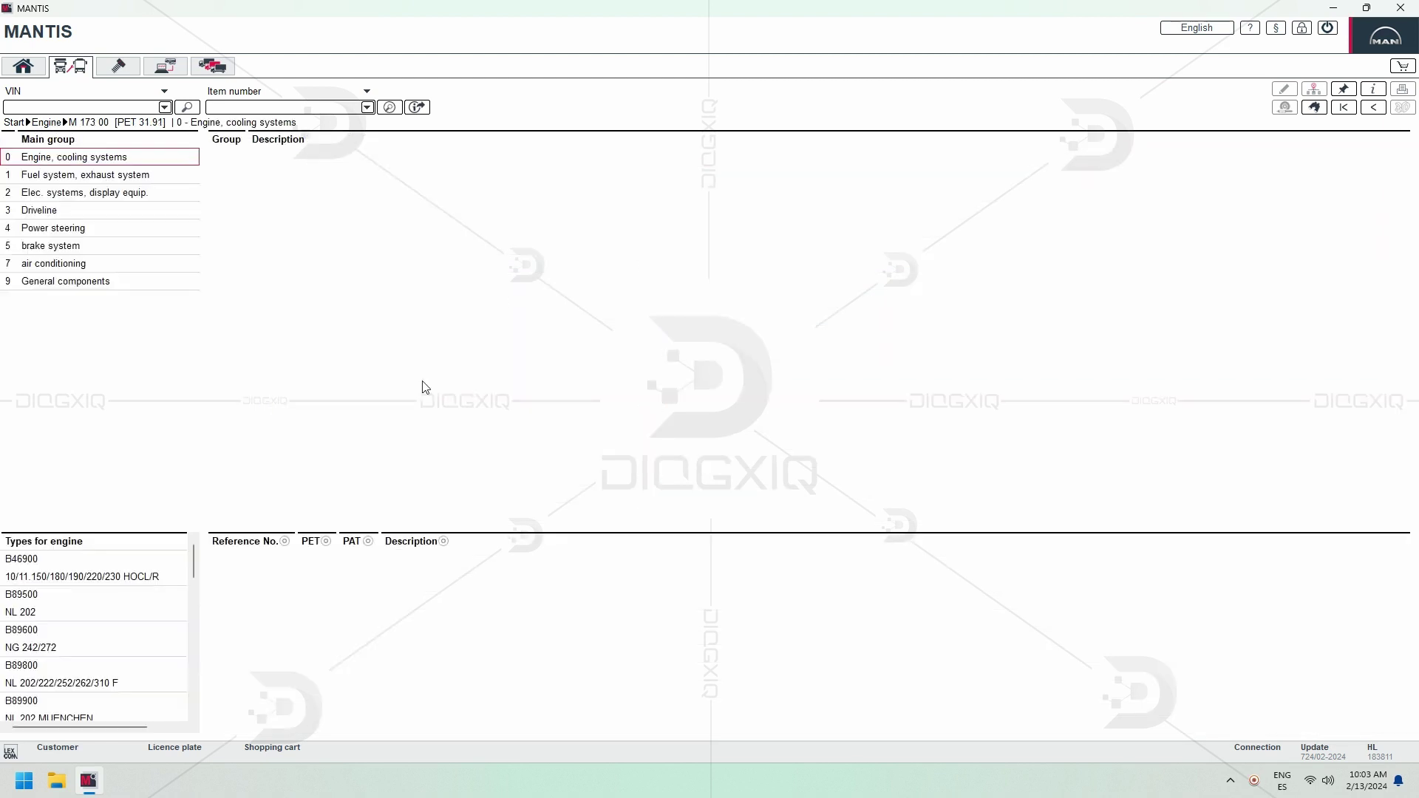
click(81, 175)
click(89, 192)
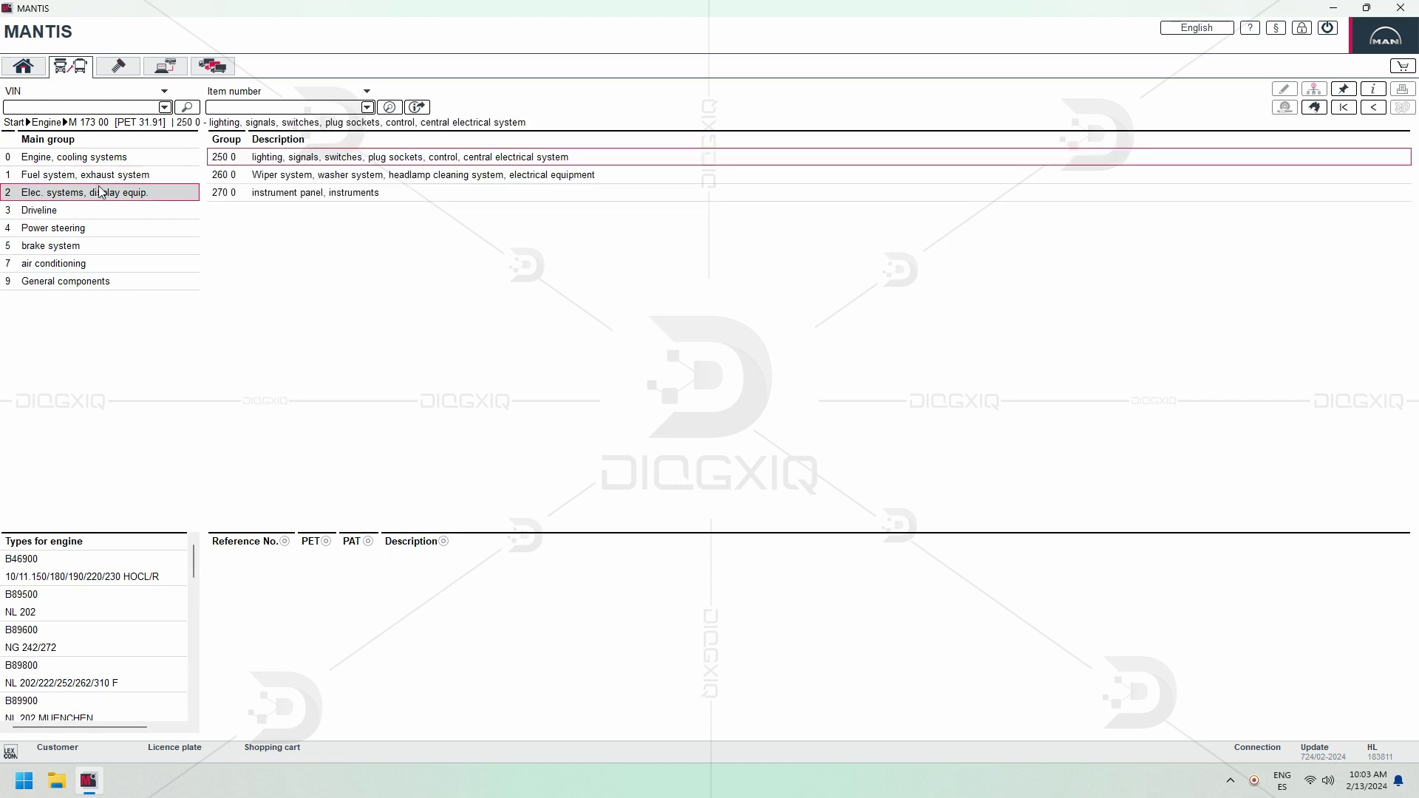
click(267, 161)
click(284, 210)
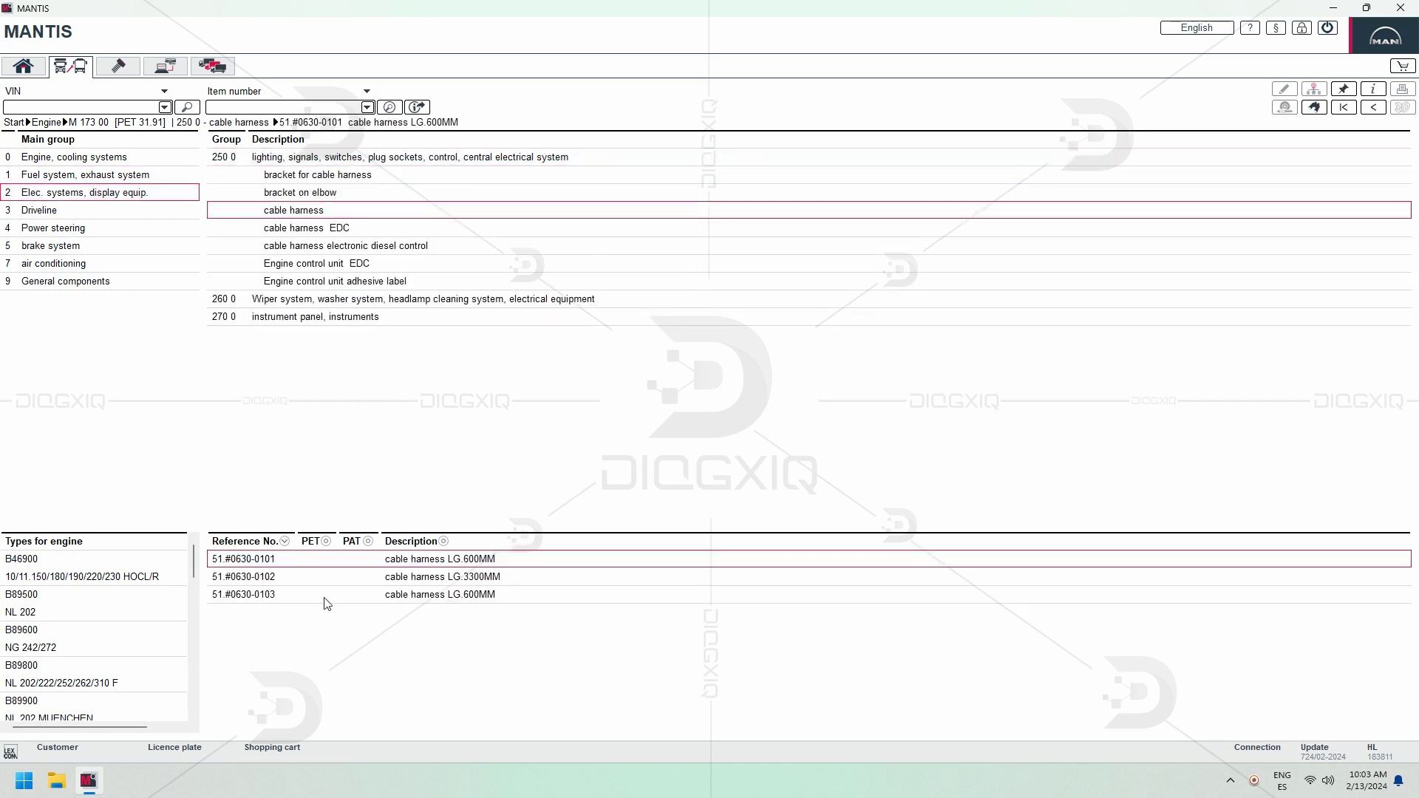
click(309, 577)
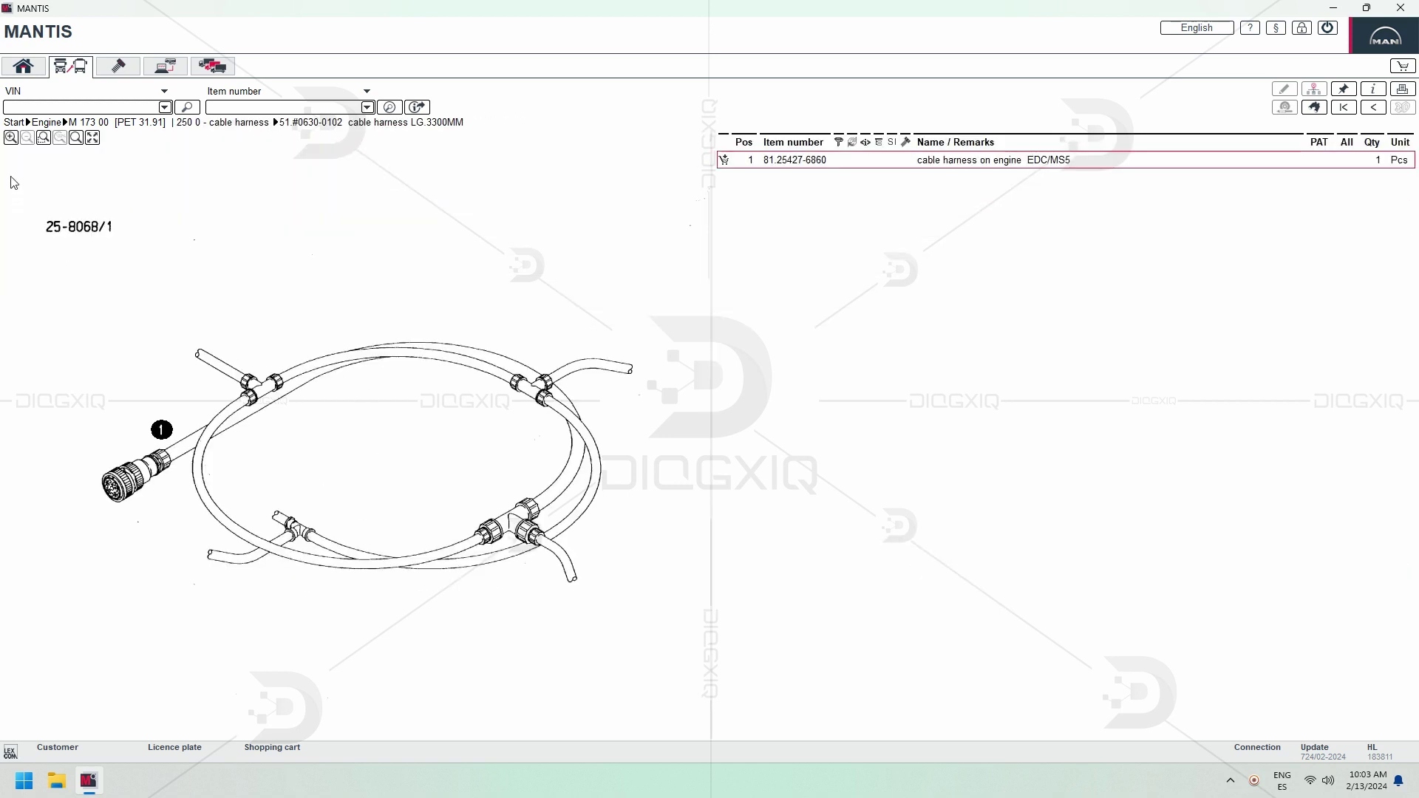
- Examine the cable harness drawing enlarged and return to the Engine type list
click(10, 137)
click(11, 138)
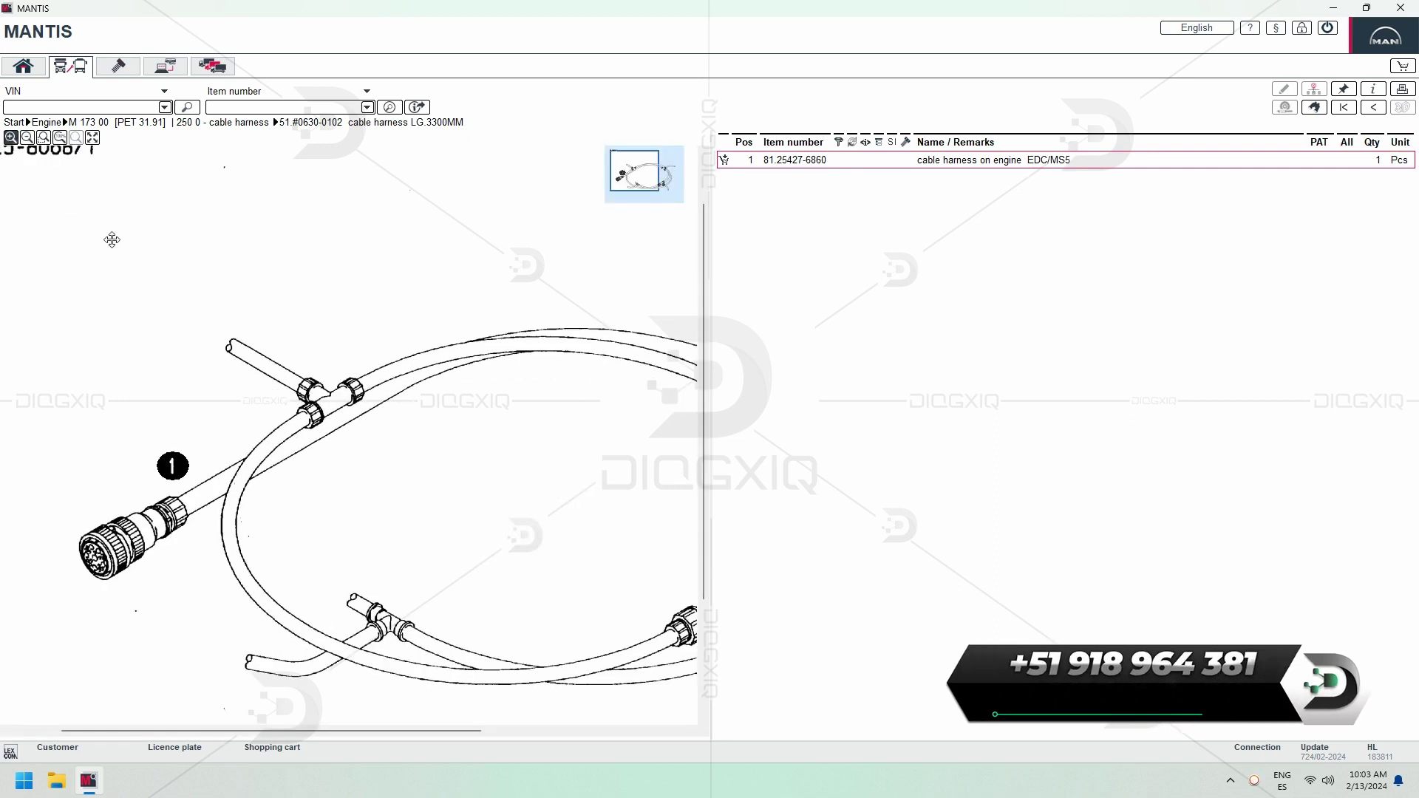
drag(235, 395, 353, 349)
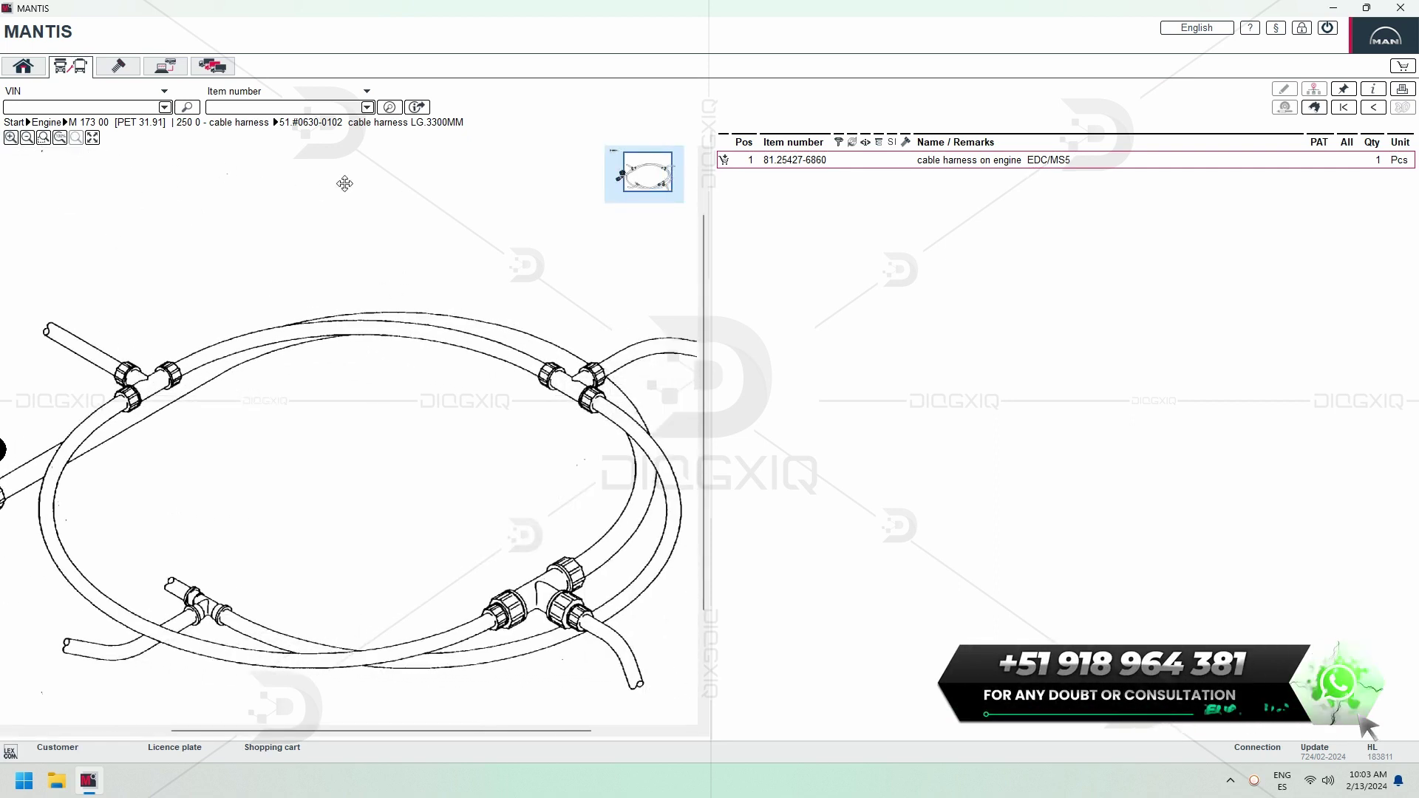
click(45, 123)
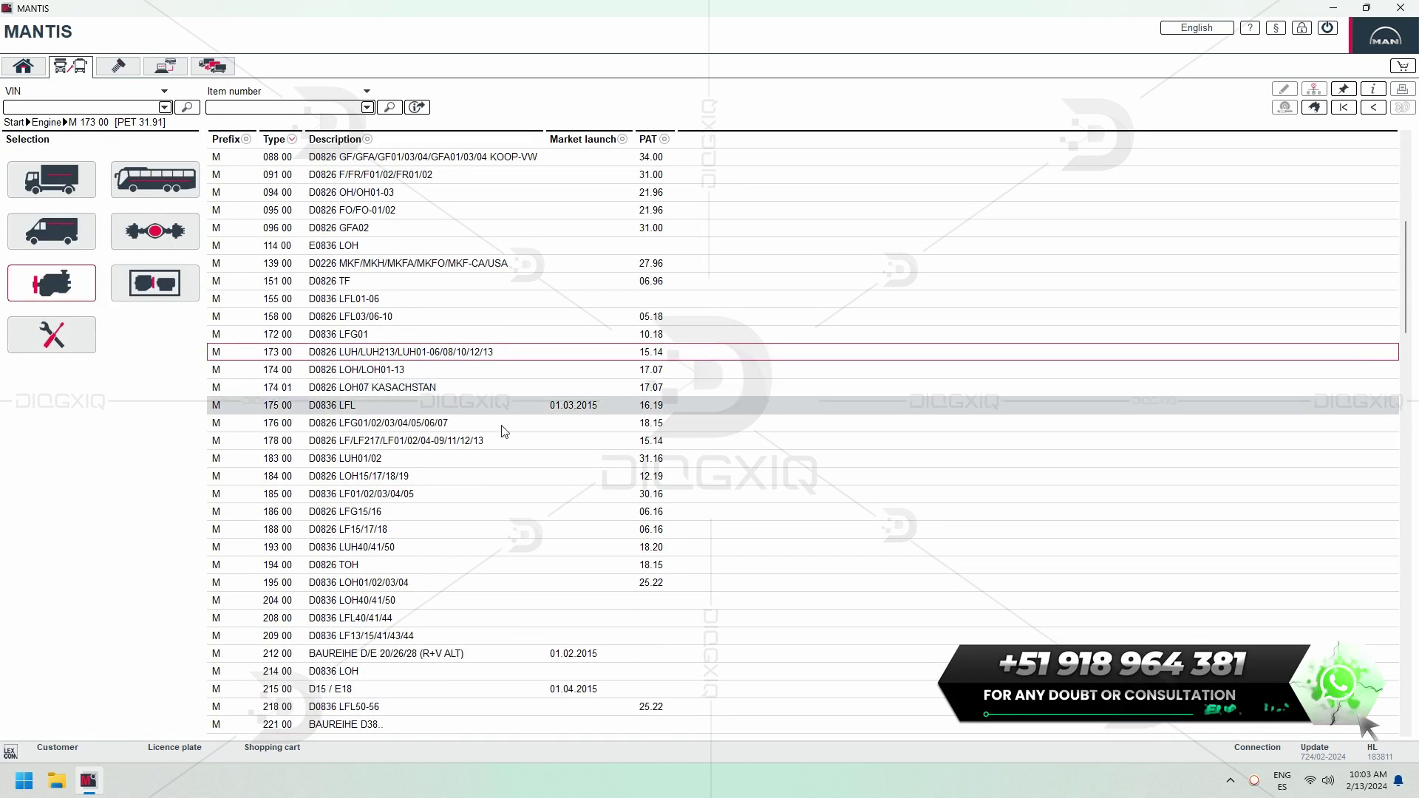
- Open Engine type M 183 00 and illustration 51.#0040-0916, alternator T1 28V/140A, from the alternator mounting parts in group 260 0
click(505, 458)
click(81, 192)
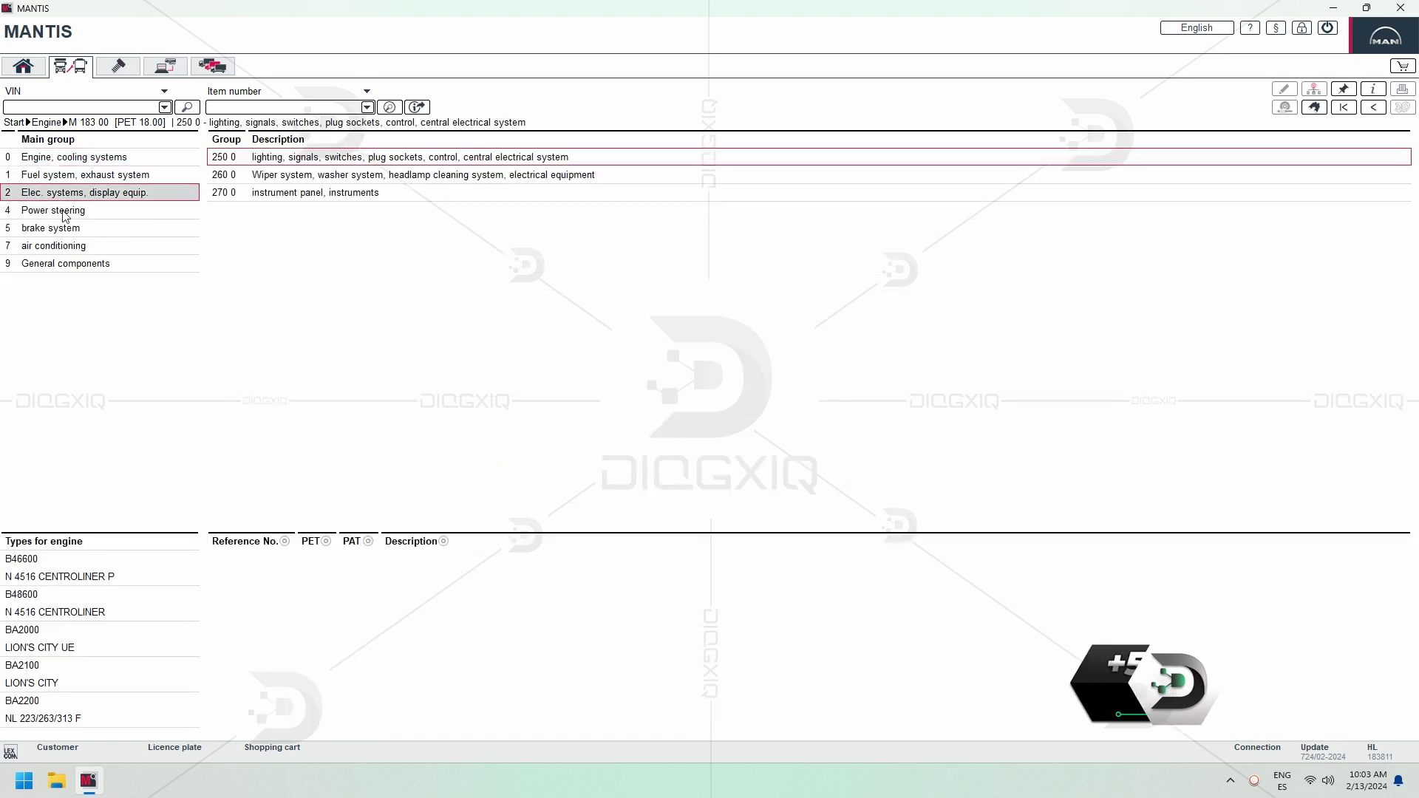
click(439, 177)
click(391, 244)
double_click(412, 577)
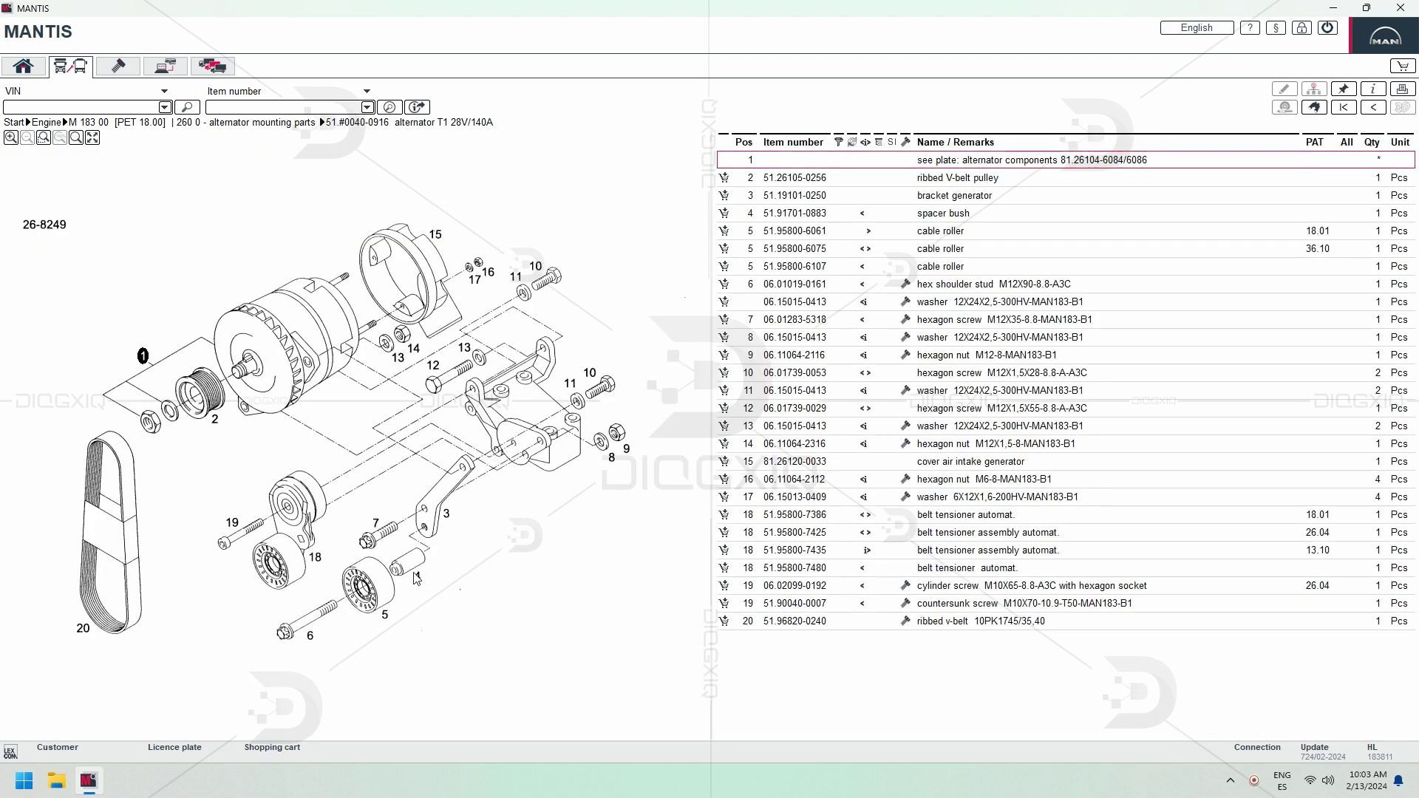
- Examine the alternator drawing enlarged, leave it and list the Industrial/marine engine types
click(11, 137)
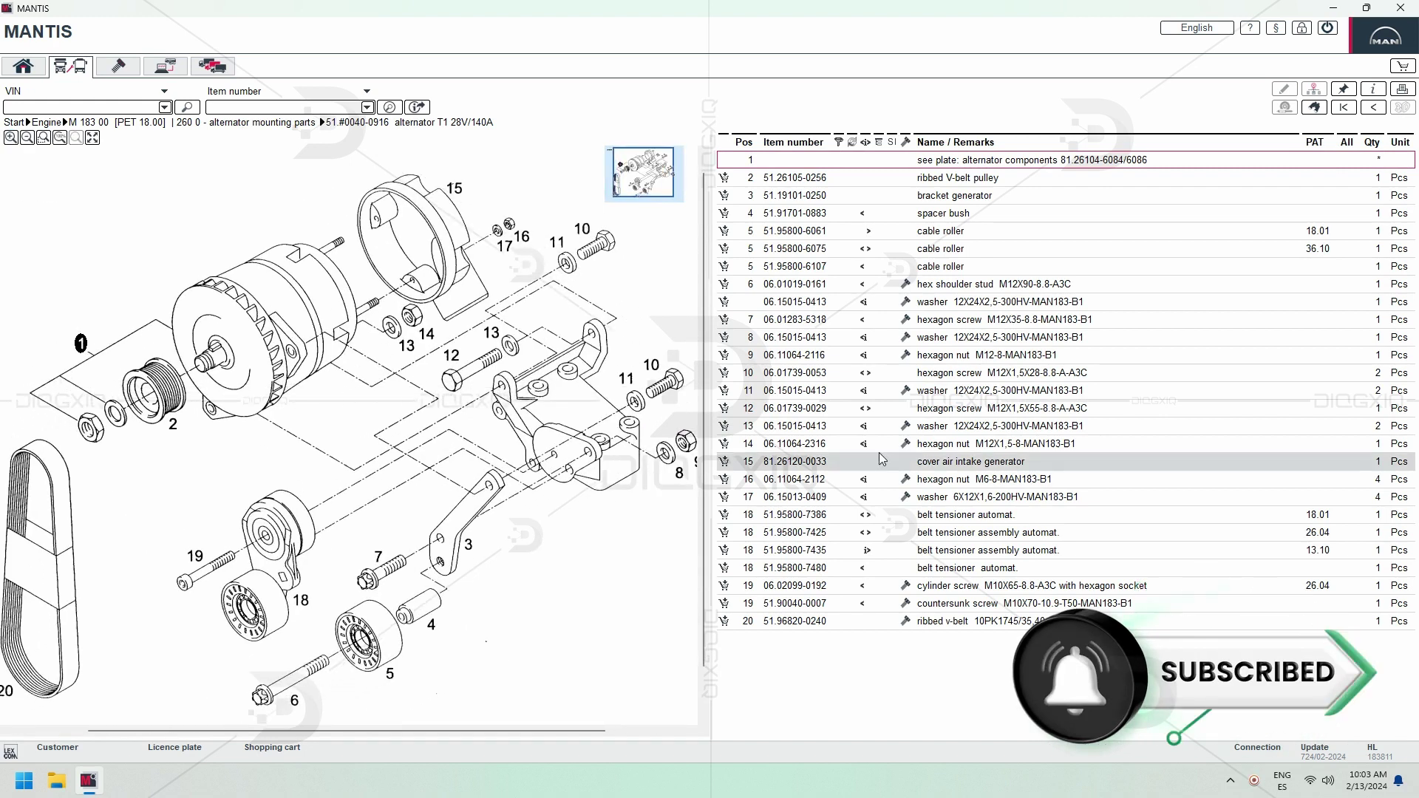
click(44, 123)
click(153, 289)
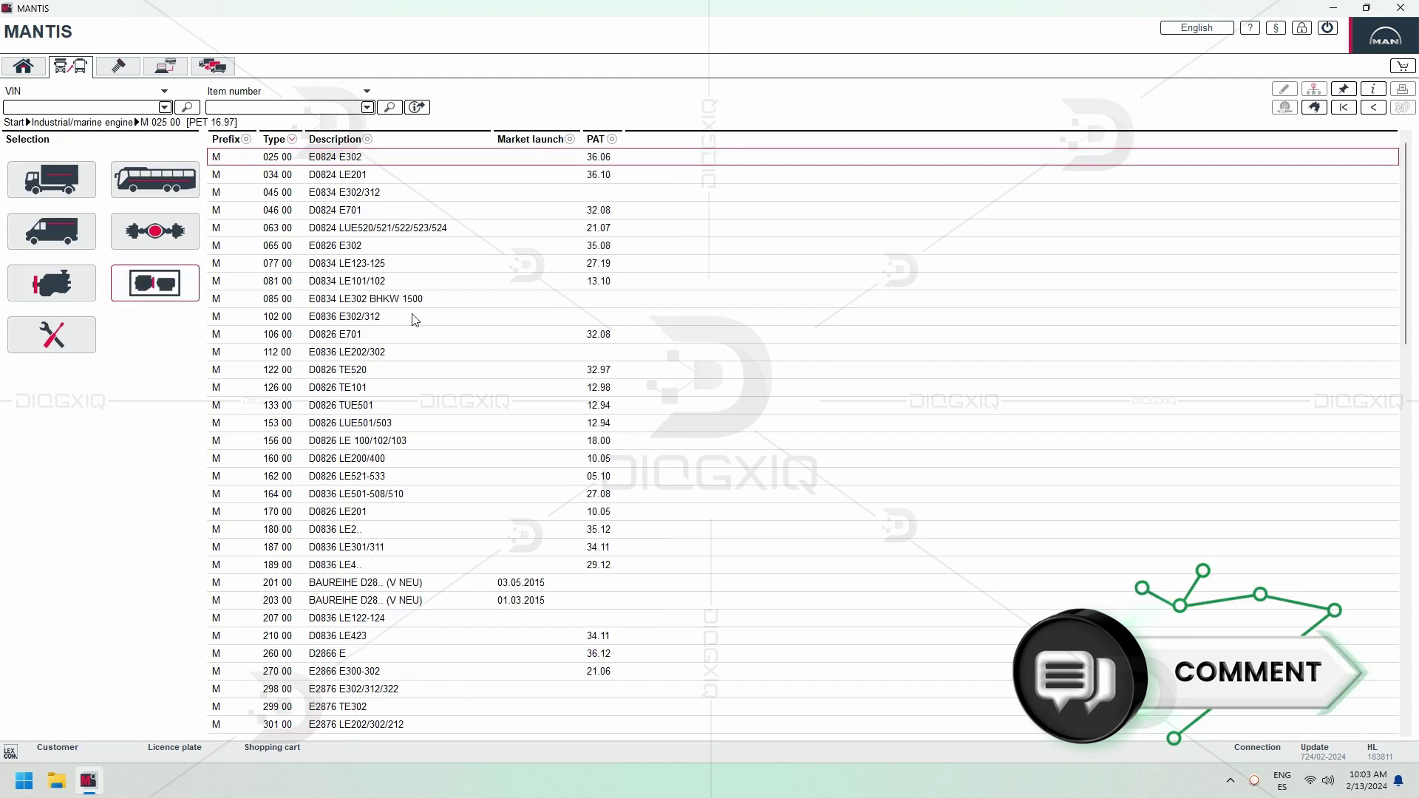
- Open type M 102 00 with air compressor deleted cover drawing 51.#0060-0489 from group 540 0, and select the washer in its parts list
double_click(468, 312)
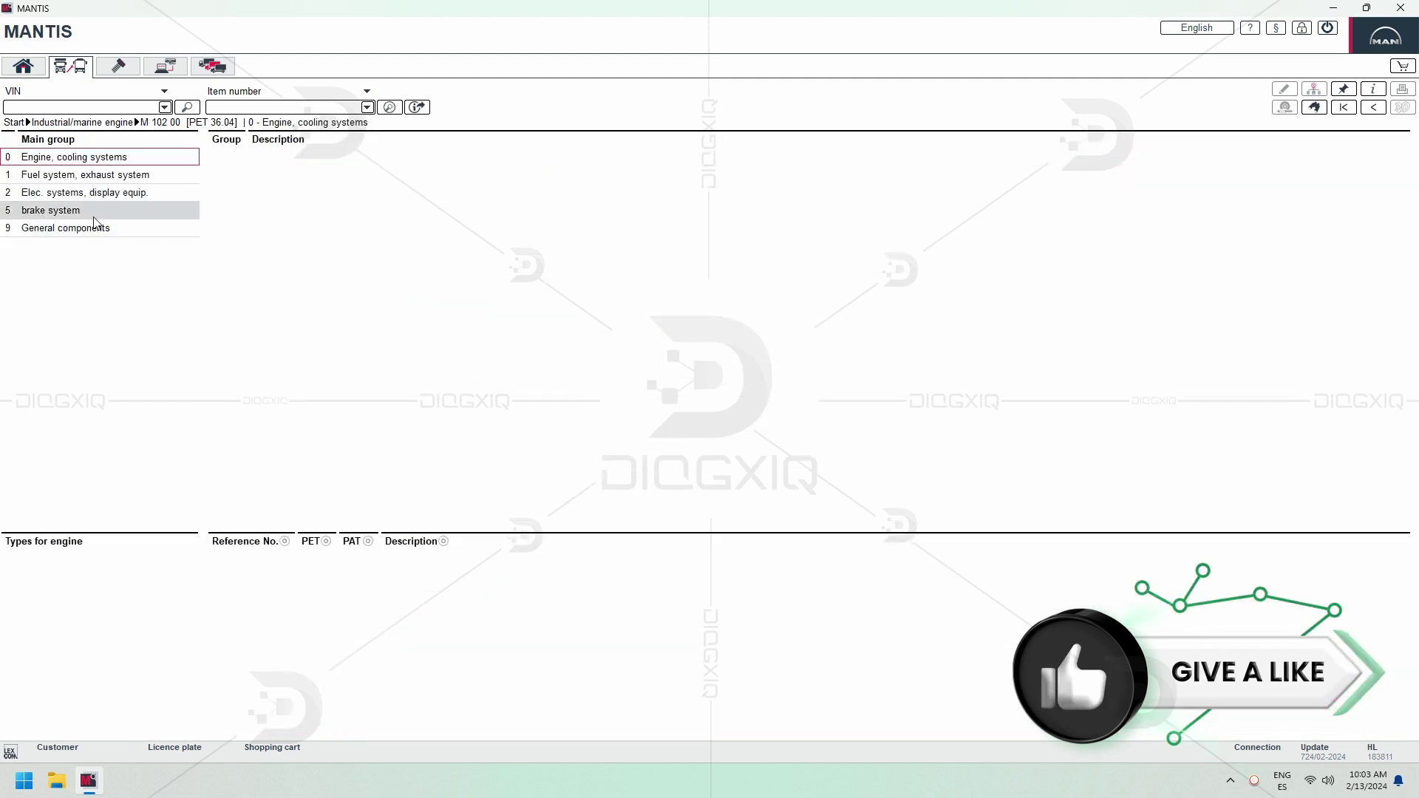
double_click(110, 210)
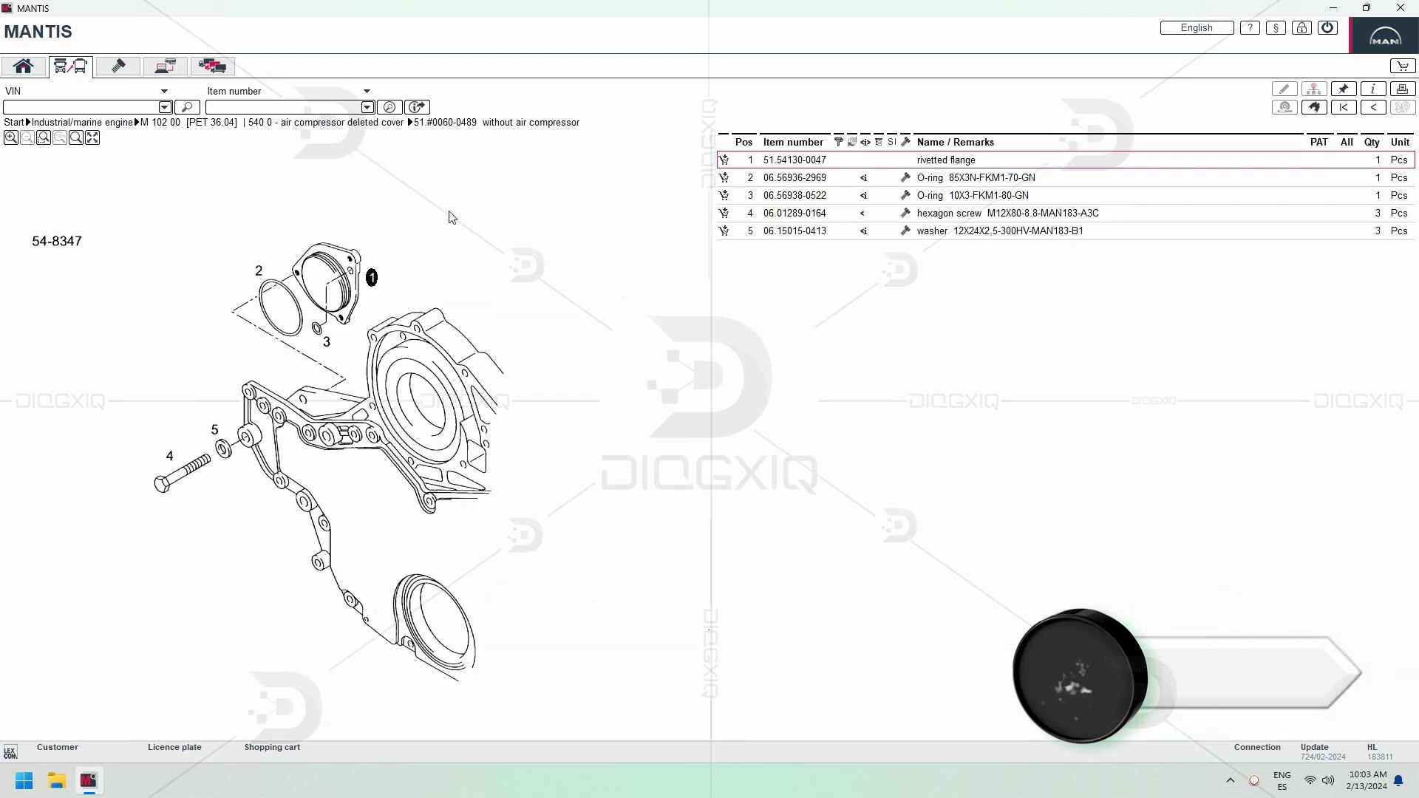
scroll(481, 221, up, 1)
click(959, 232)
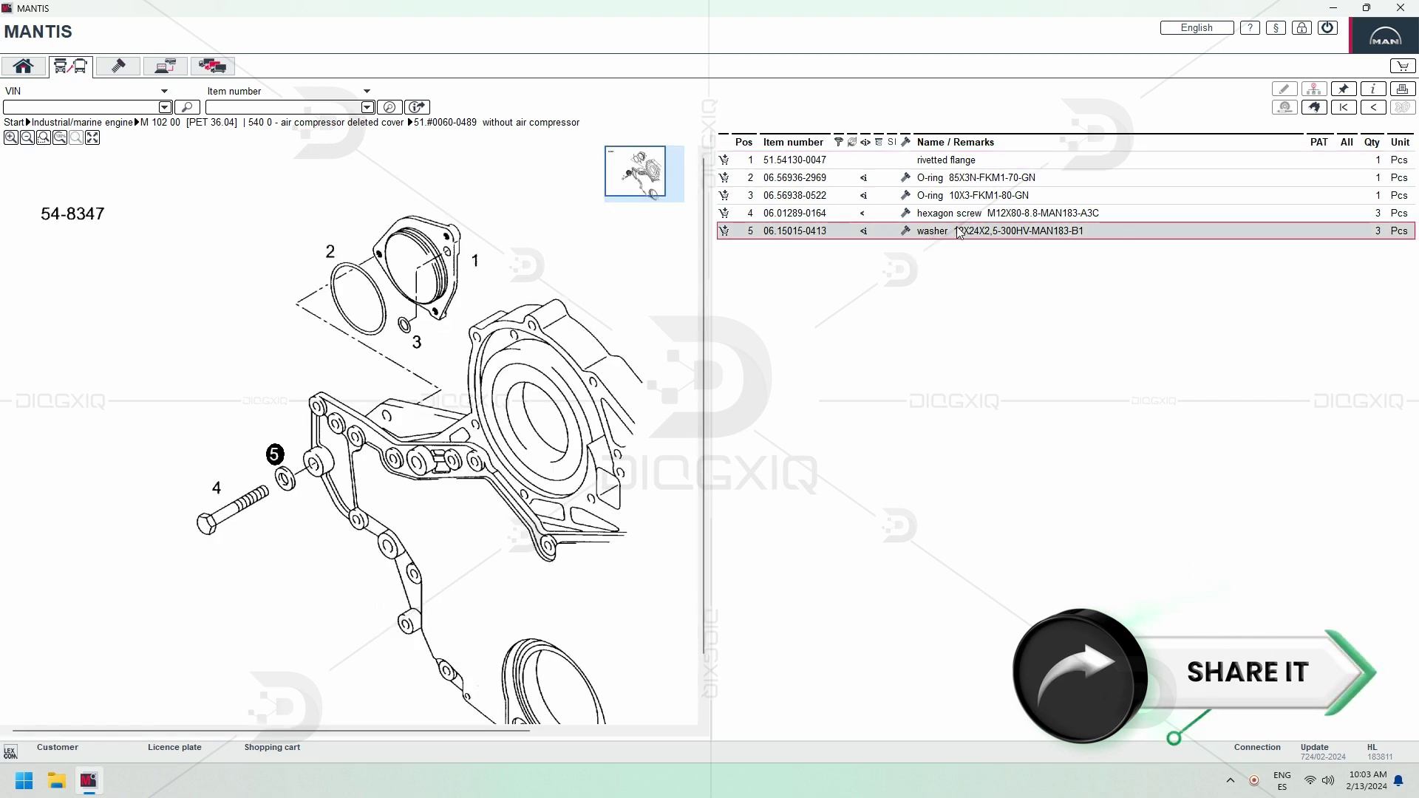
- View the part information of washer 06.15015-0413, look through the types in which the item number is used, and close it
click(724, 231)
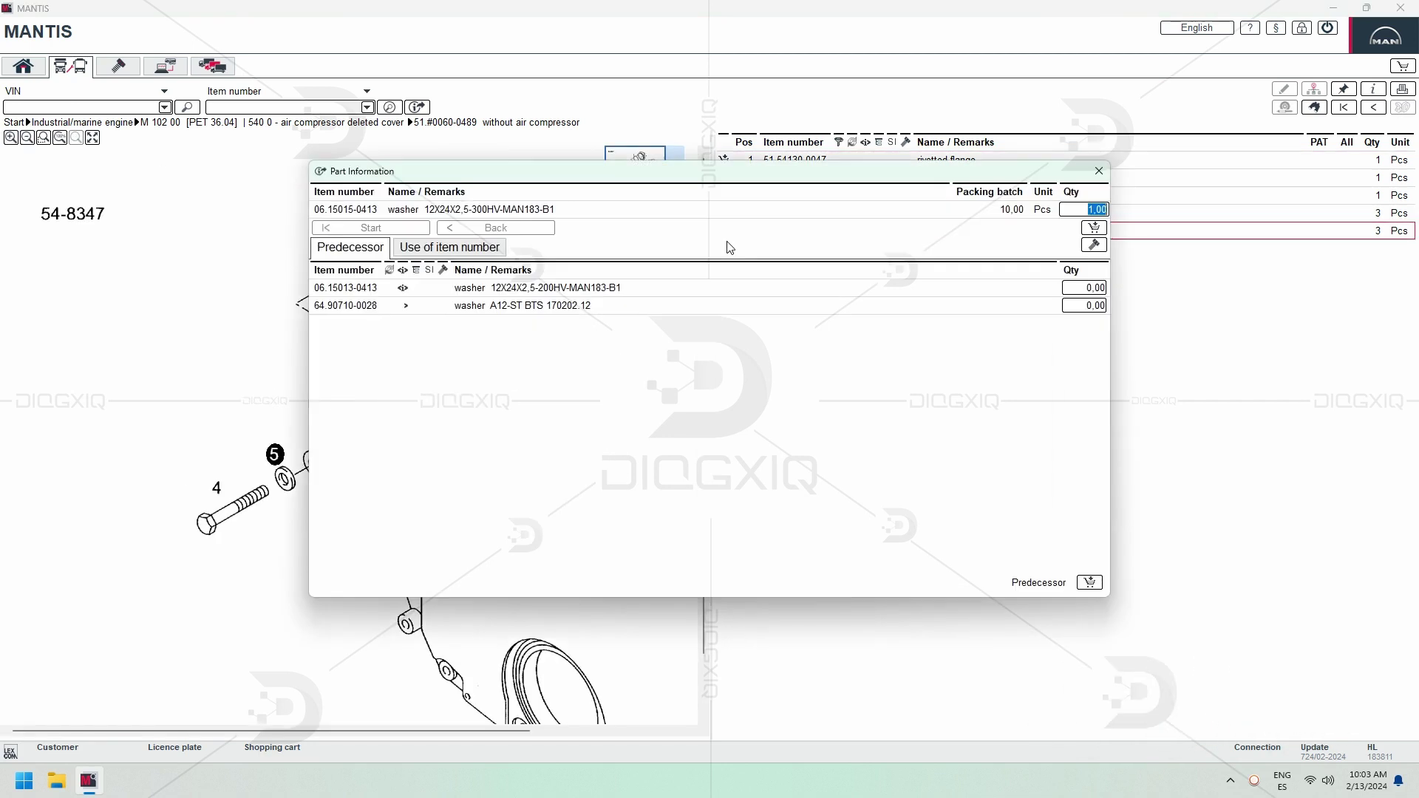
click(427, 251)
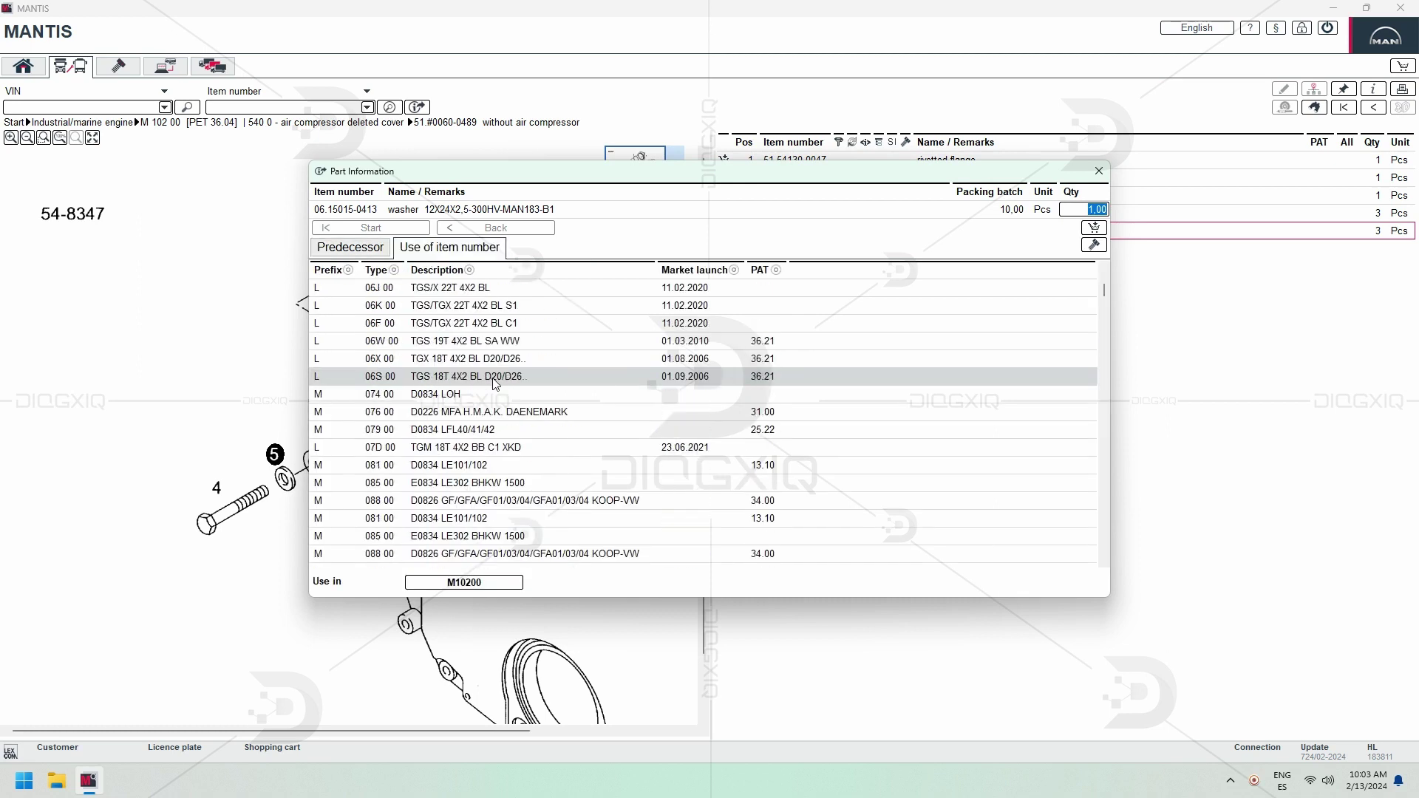
scroll(494, 382, down, 10)
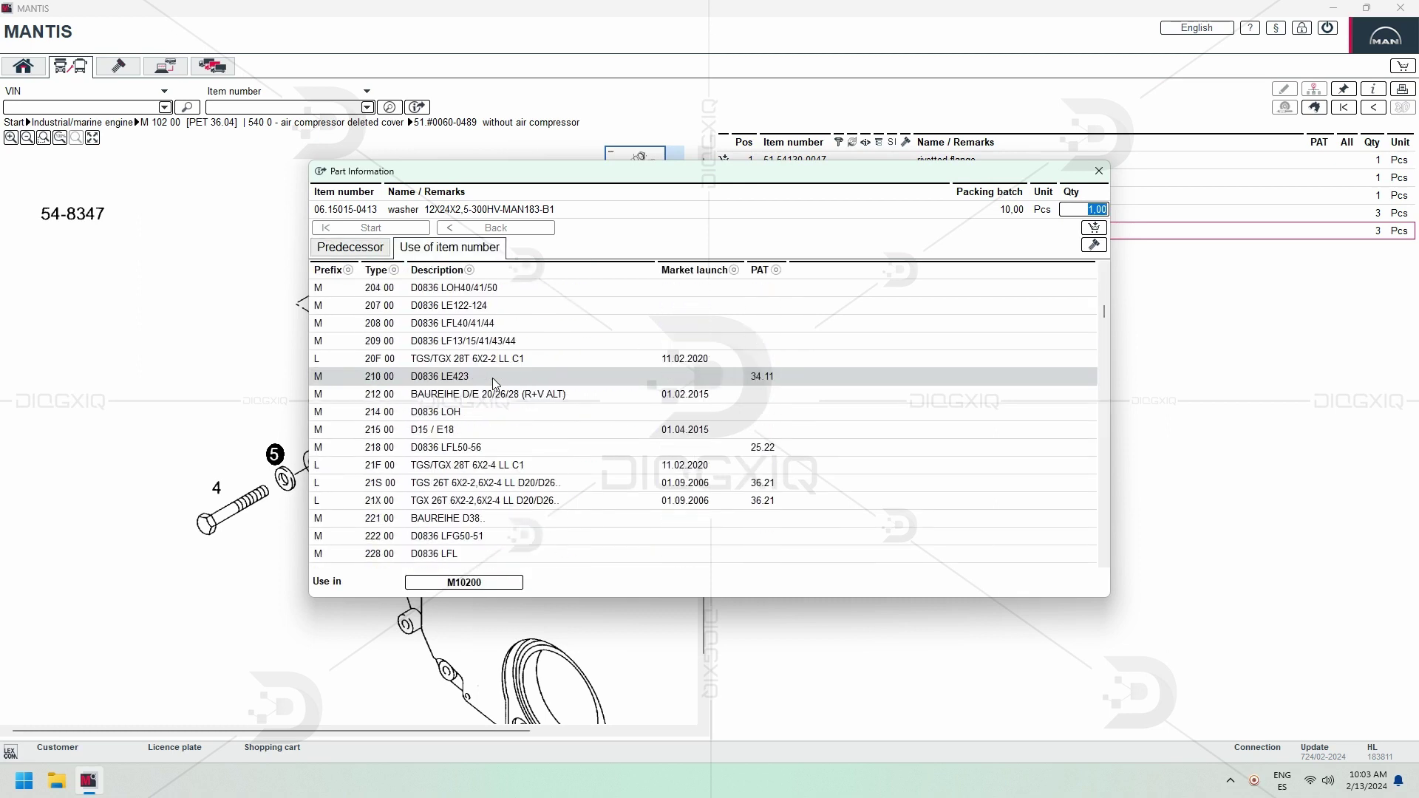
scroll(494, 383, down, 10)
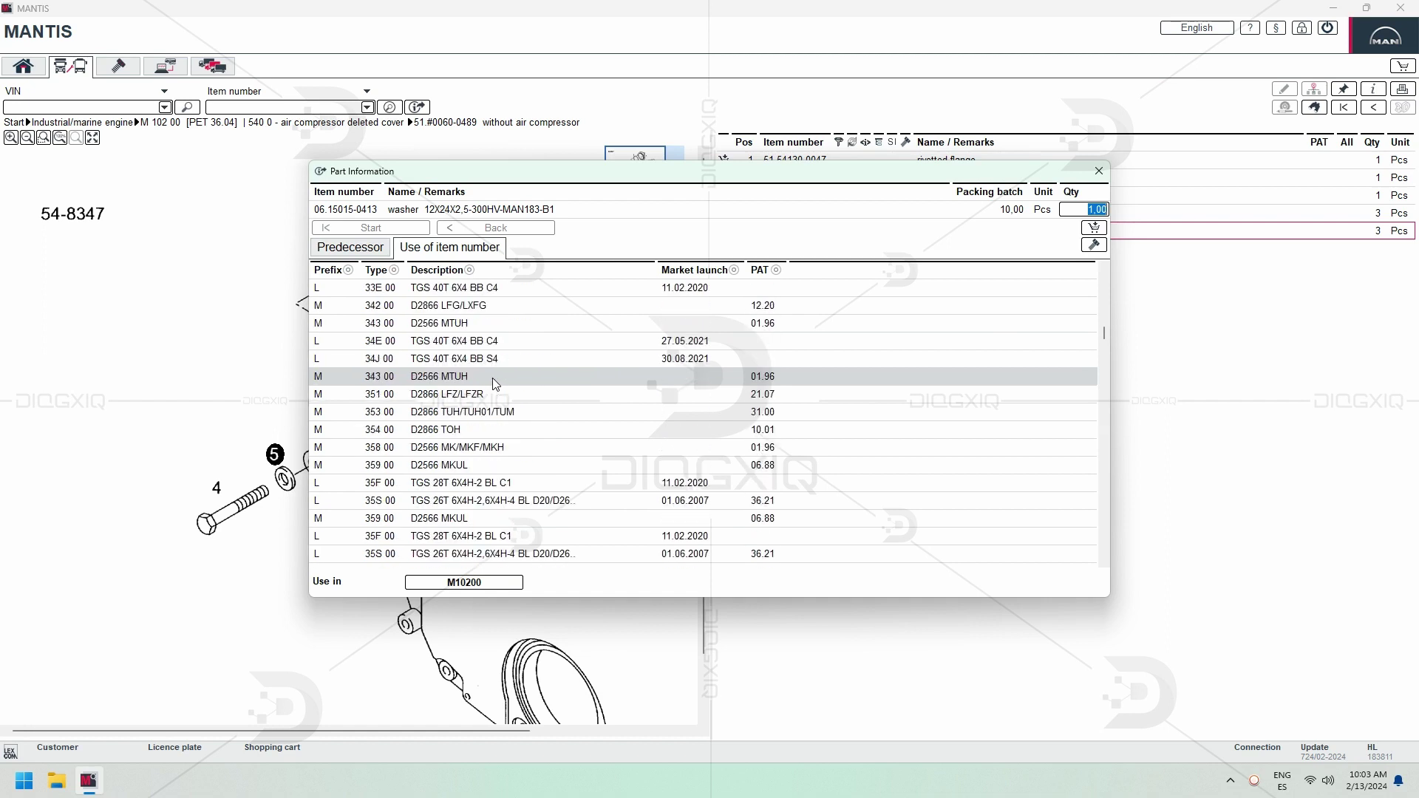
scroll(495, 382, down, 10)
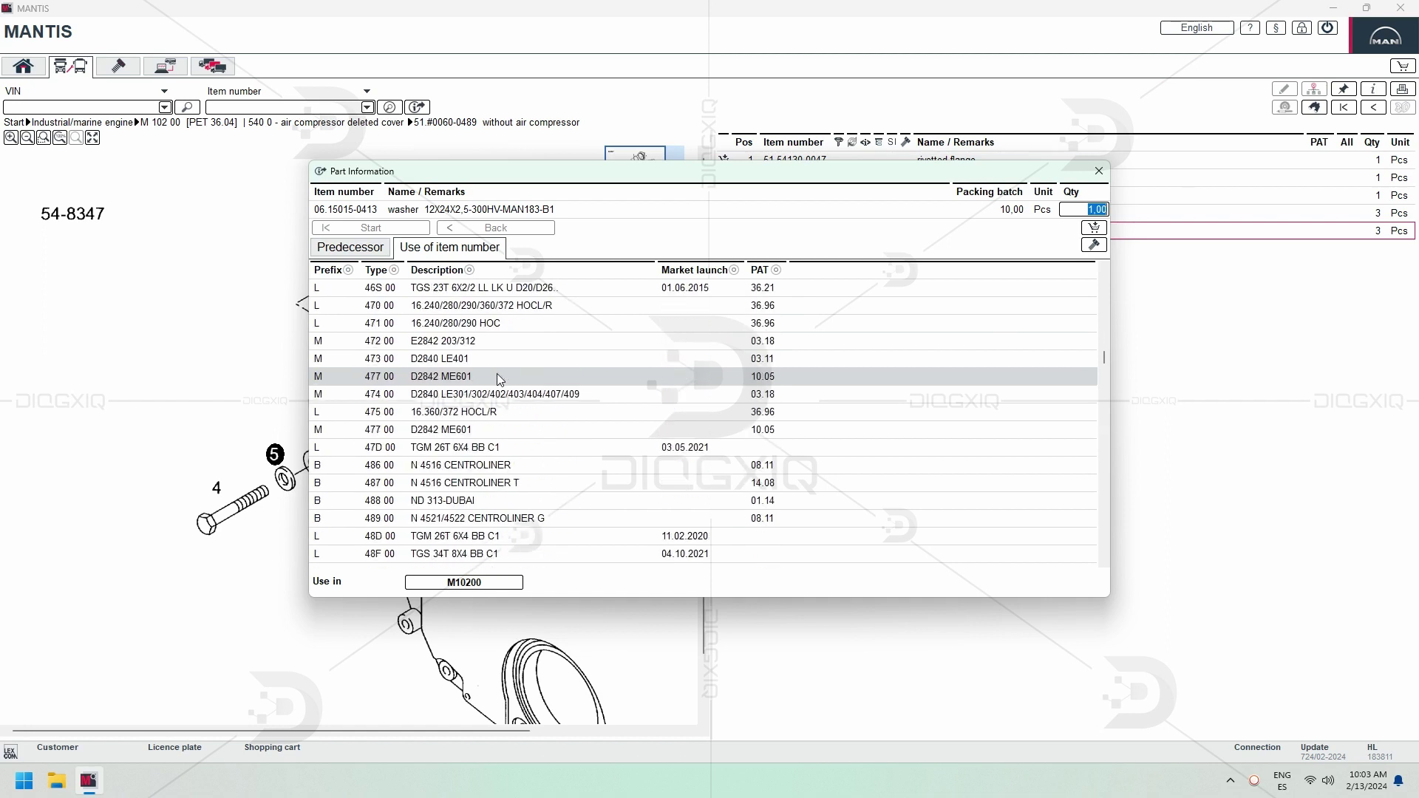
scroll(497, 378, down, 5)
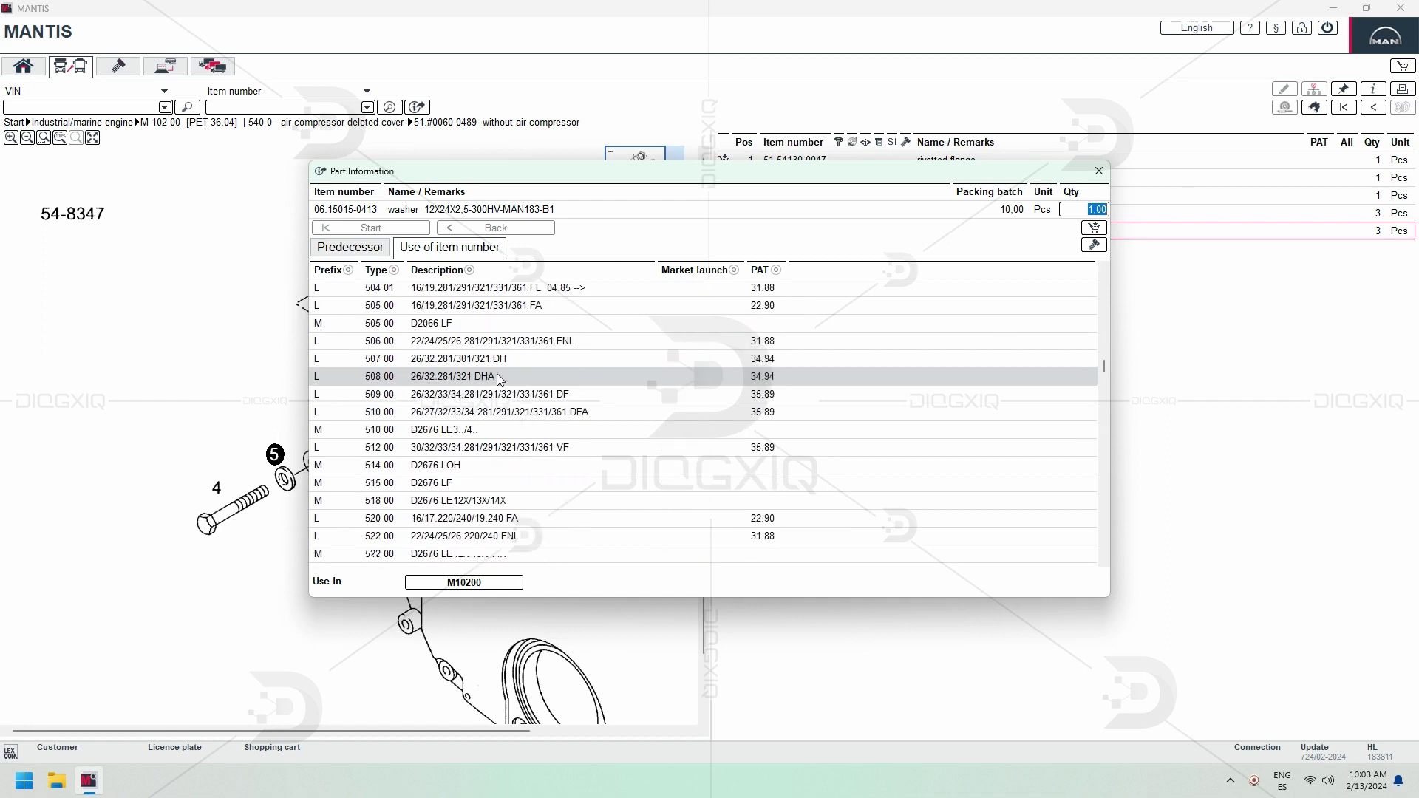
click(1099, 171)
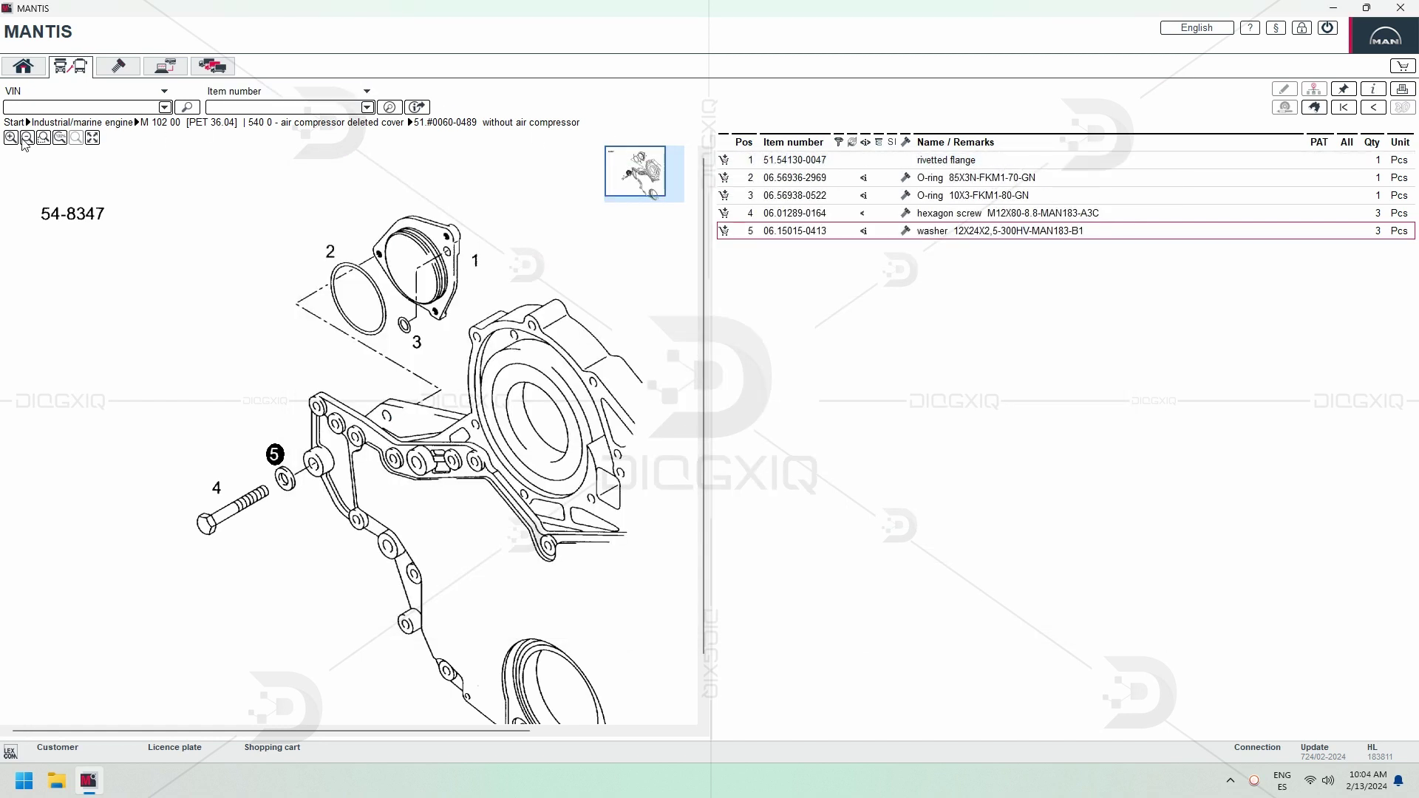
- Open Tools catalogue WZK 01 and the extractor and retaining device drawing 00.#00W0-0025 from chassis group 440 0
click(71, 124)
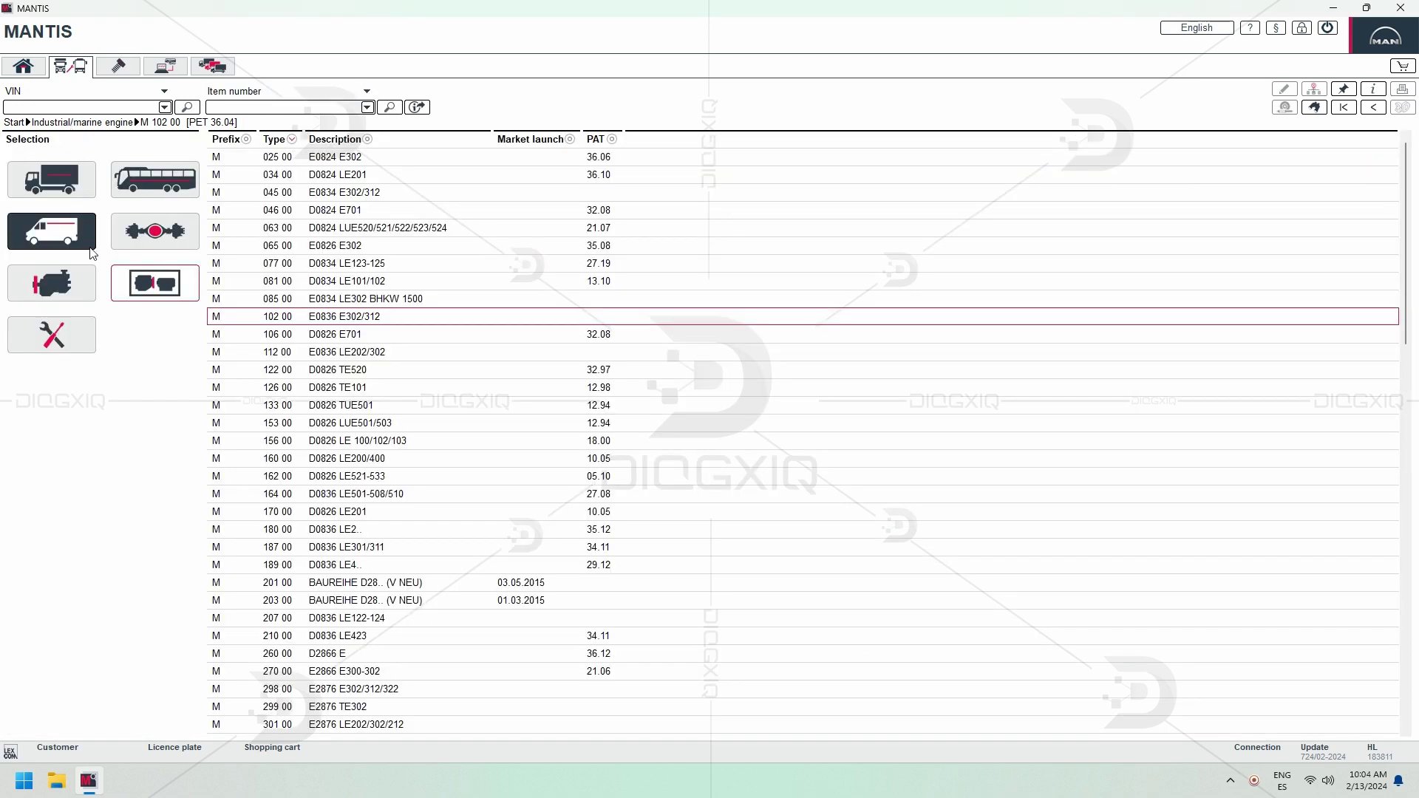
click(75, 344)
click(300, 182)
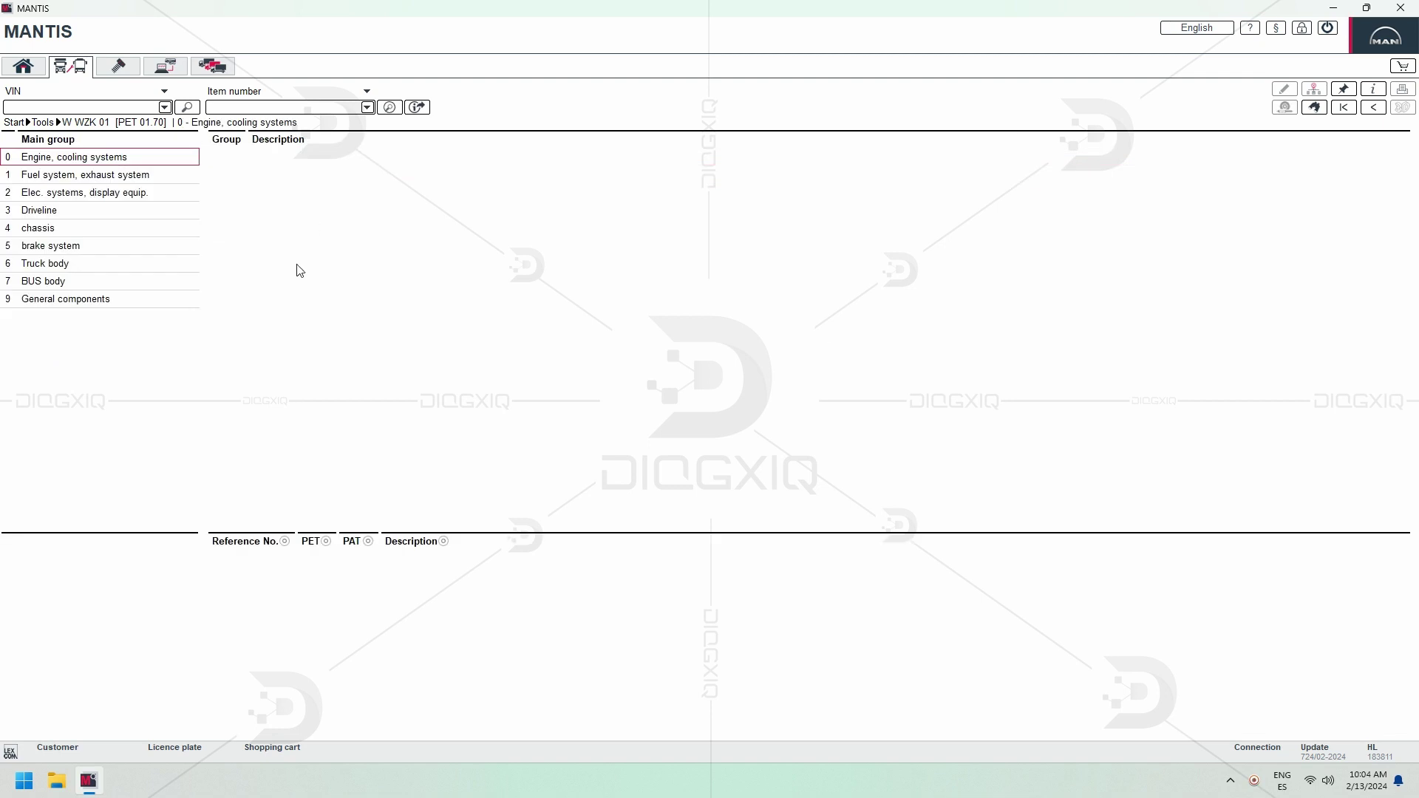
click(94, 227)
click(276, 208)
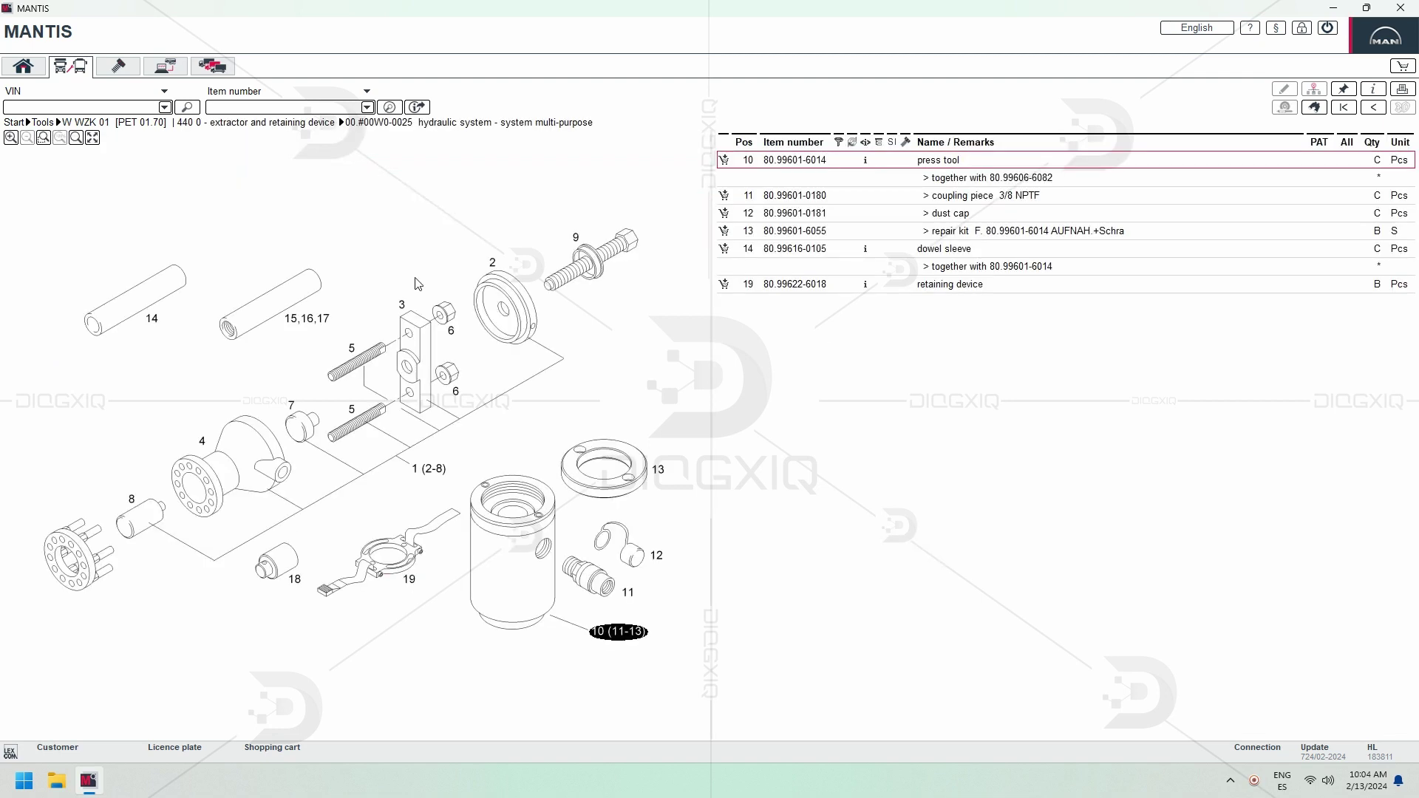
- Examine the enlarged extractor and retaining device drawing across its width and return to the Tools type list
click(10, 138)
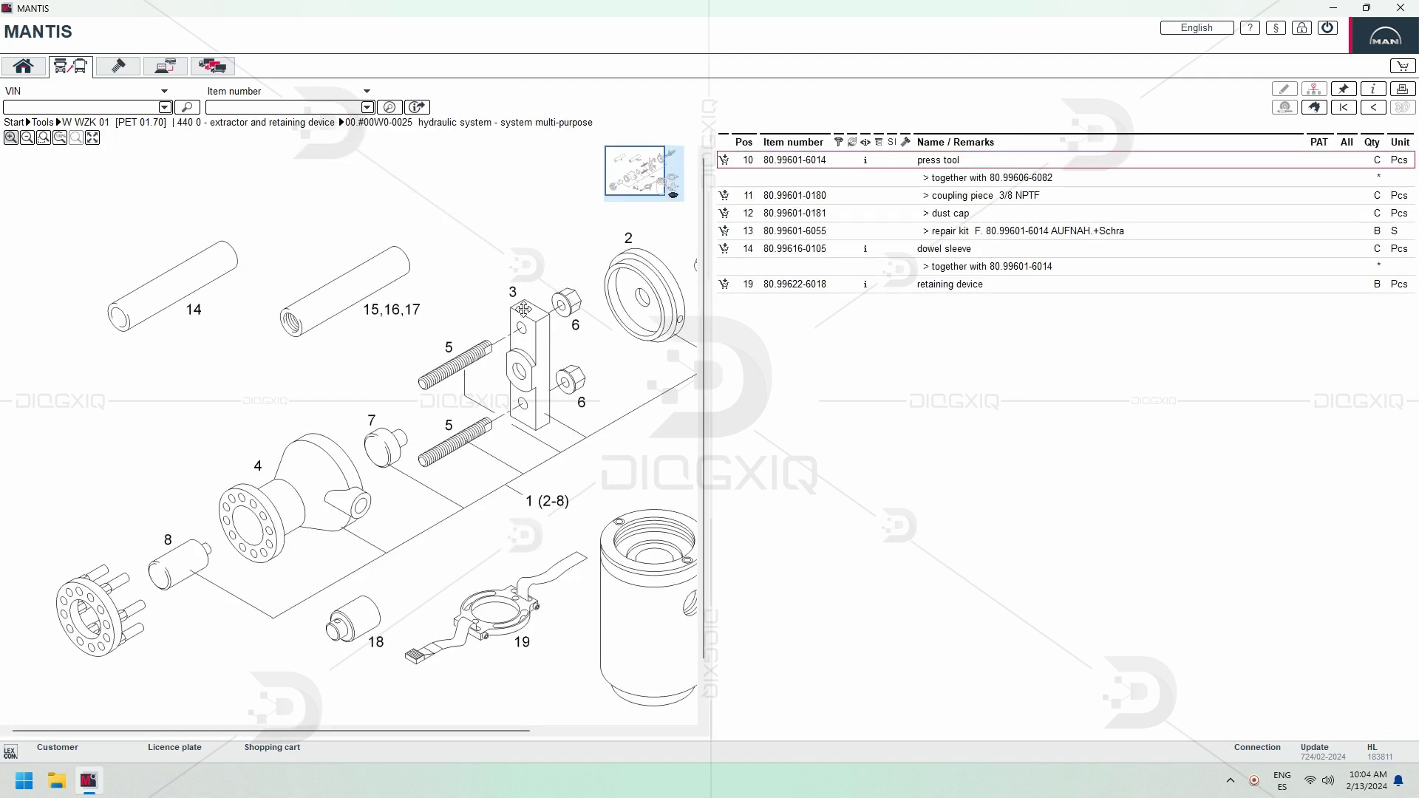
mouse_move(523, 309)
mouse_down()
mouse_move(348, 284)
mouse_move(334, 263)
mouse_up()
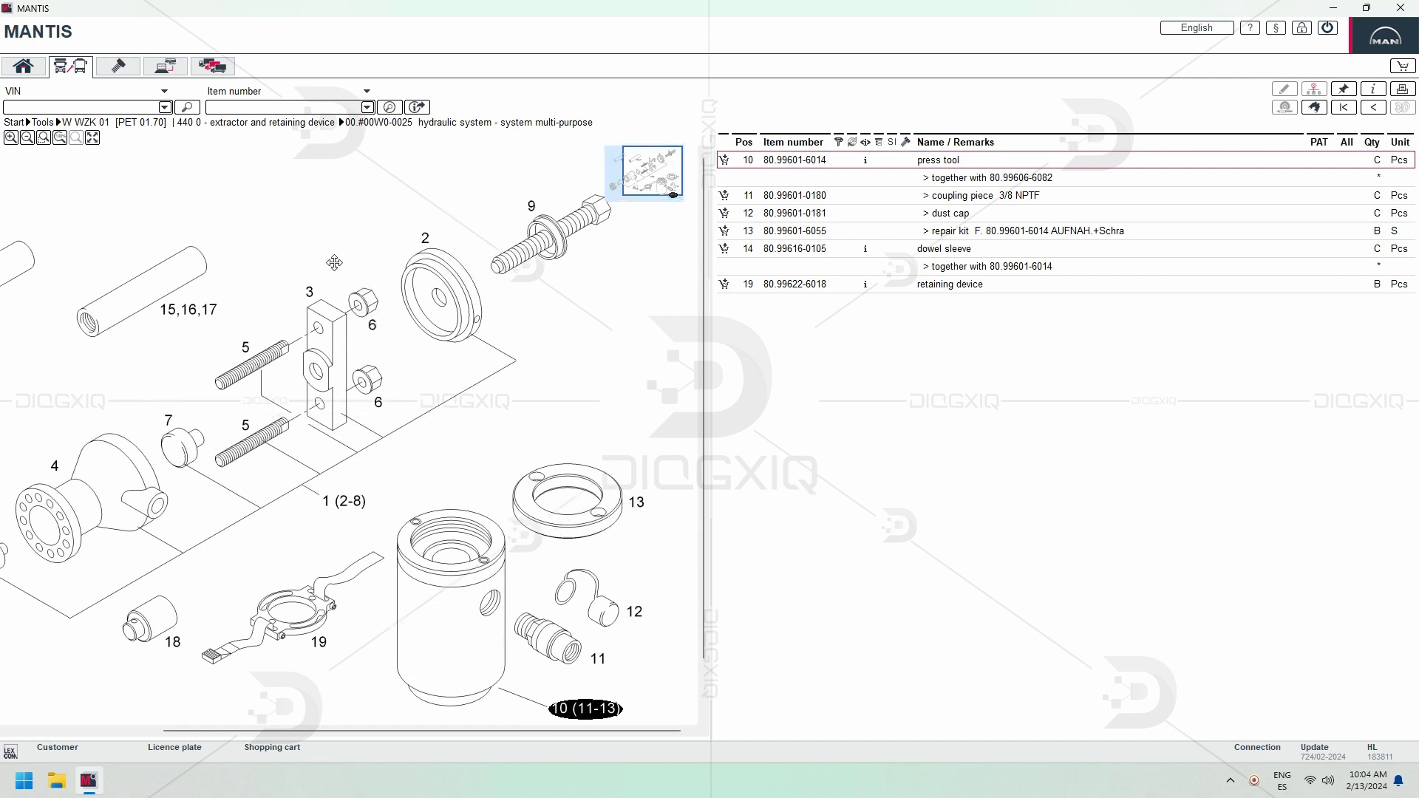
click(45, 123)
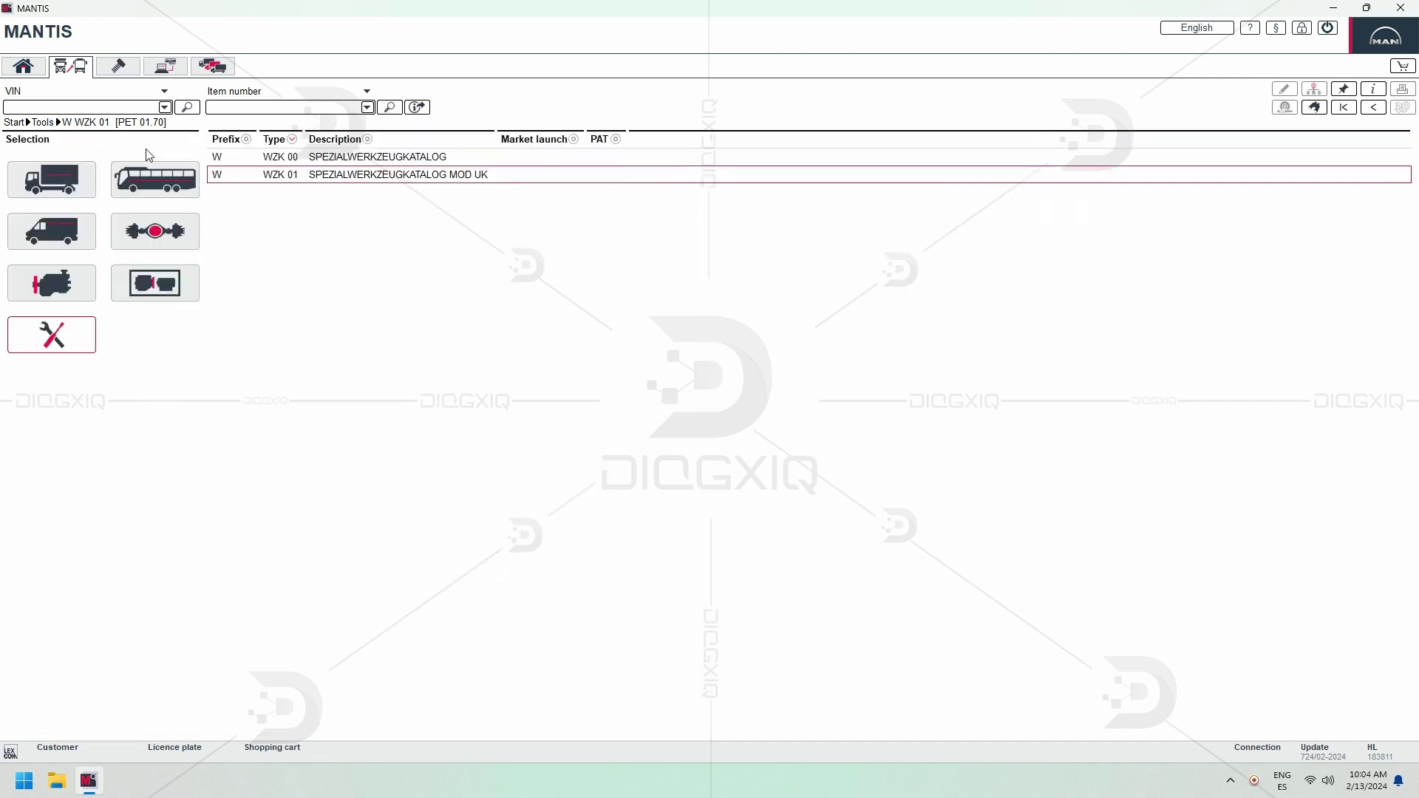
- Switch to the standard parts and view the nut, screw and gasket groups
click(25, 68)
click(111, 67)
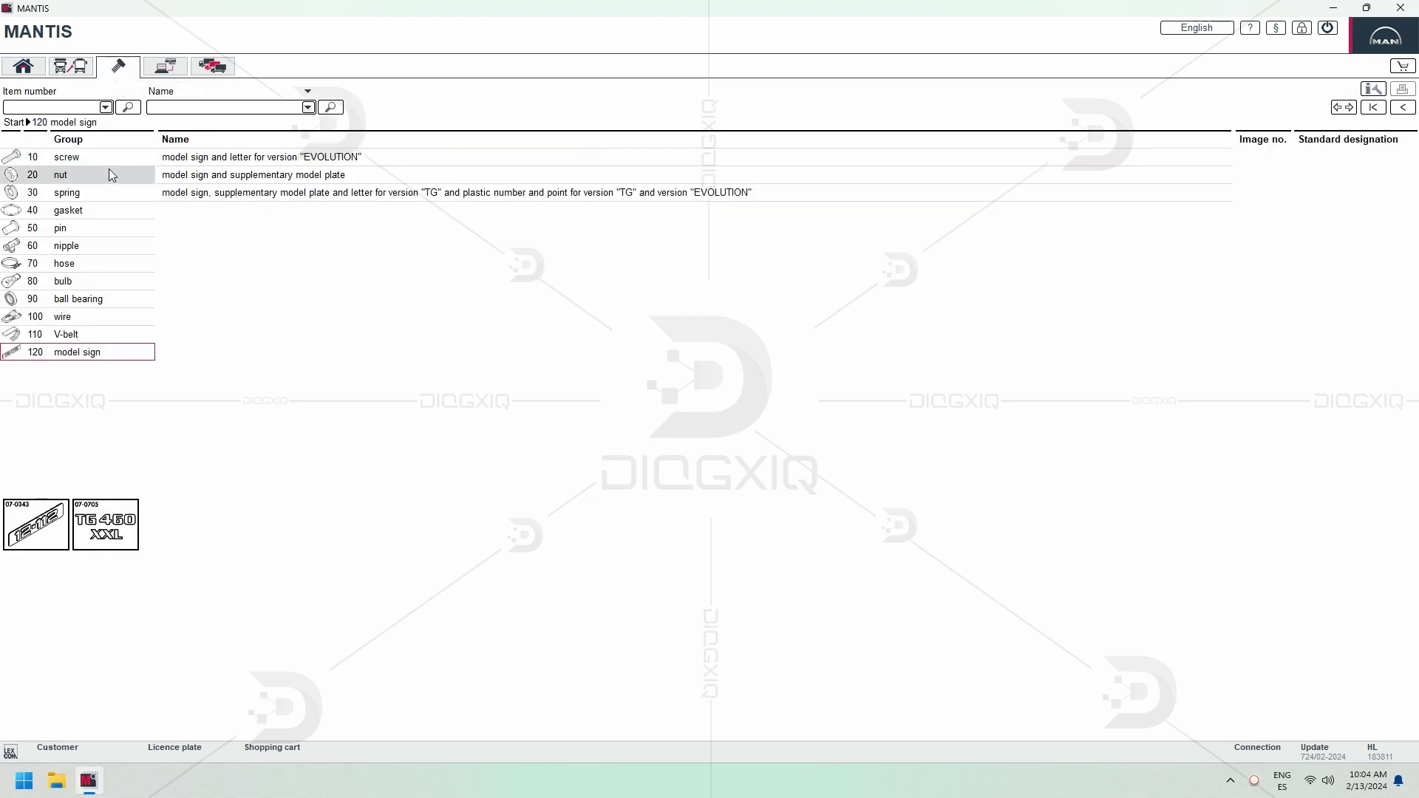
click(109, 172)
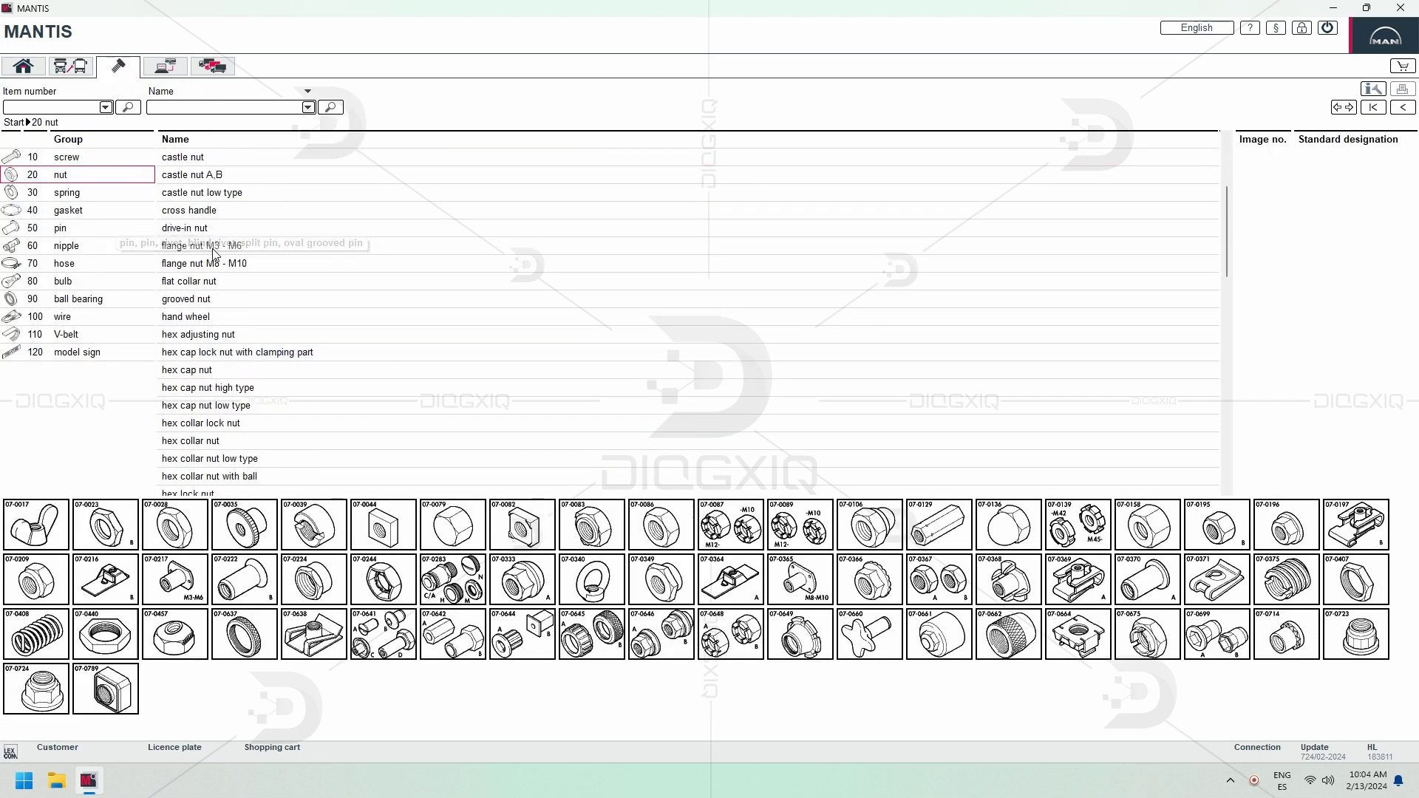
scroll(370, 318, up, 3)
click(74, 158)
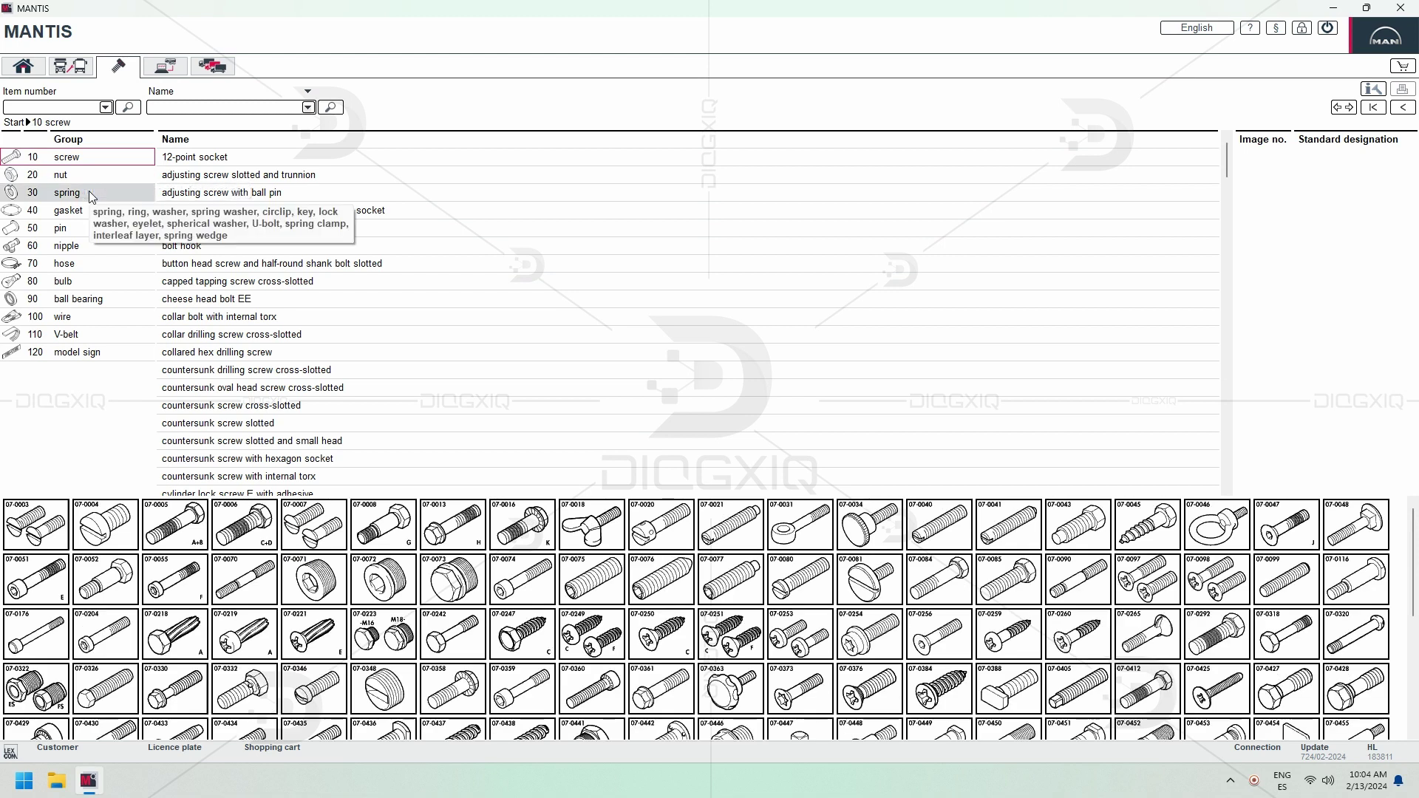
click(86, 209)
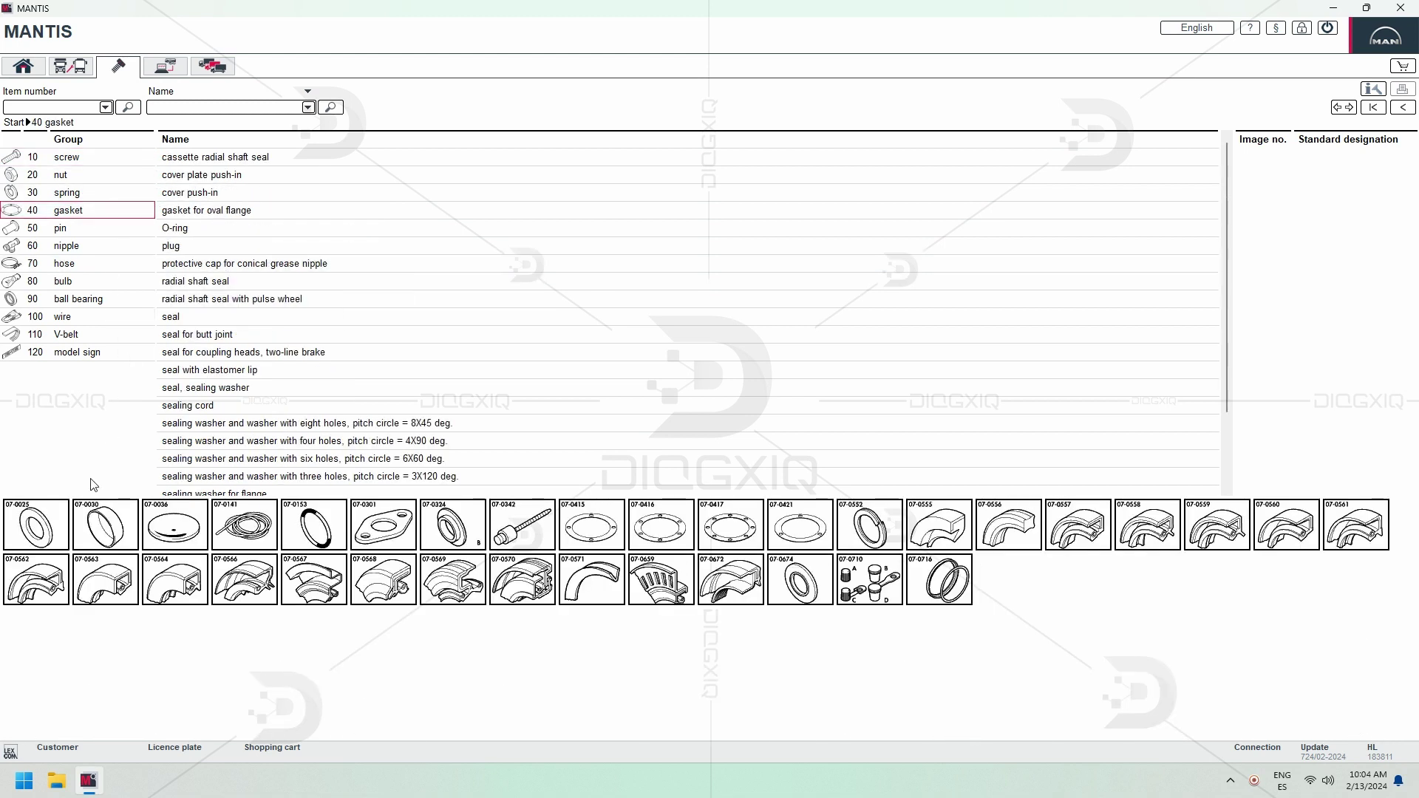
- Open the seal, sealing washer list for gasket image 07-0025, look through its items, and return to the gasket group
click(36, 524)
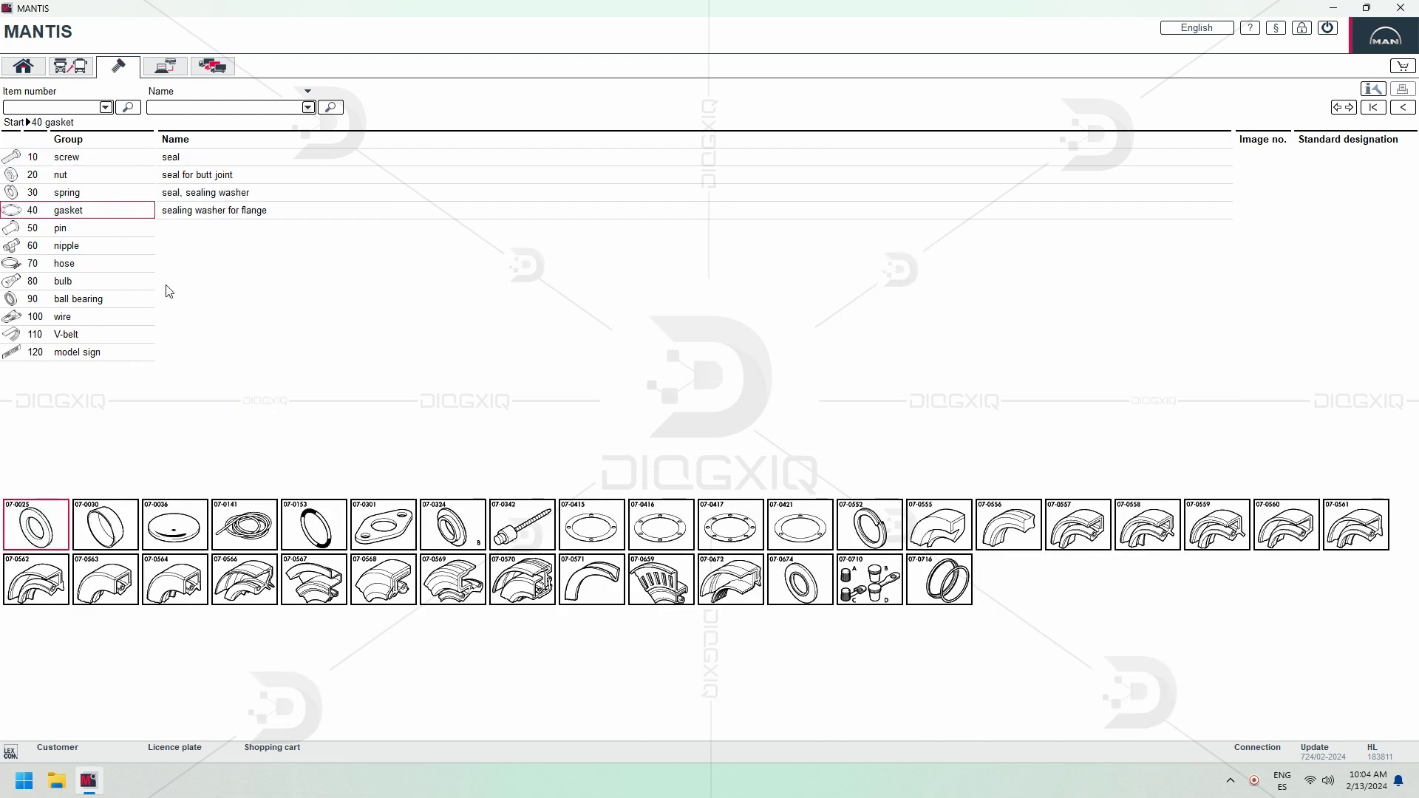
click(184, 194)
scroll(439, 347, down, 20)
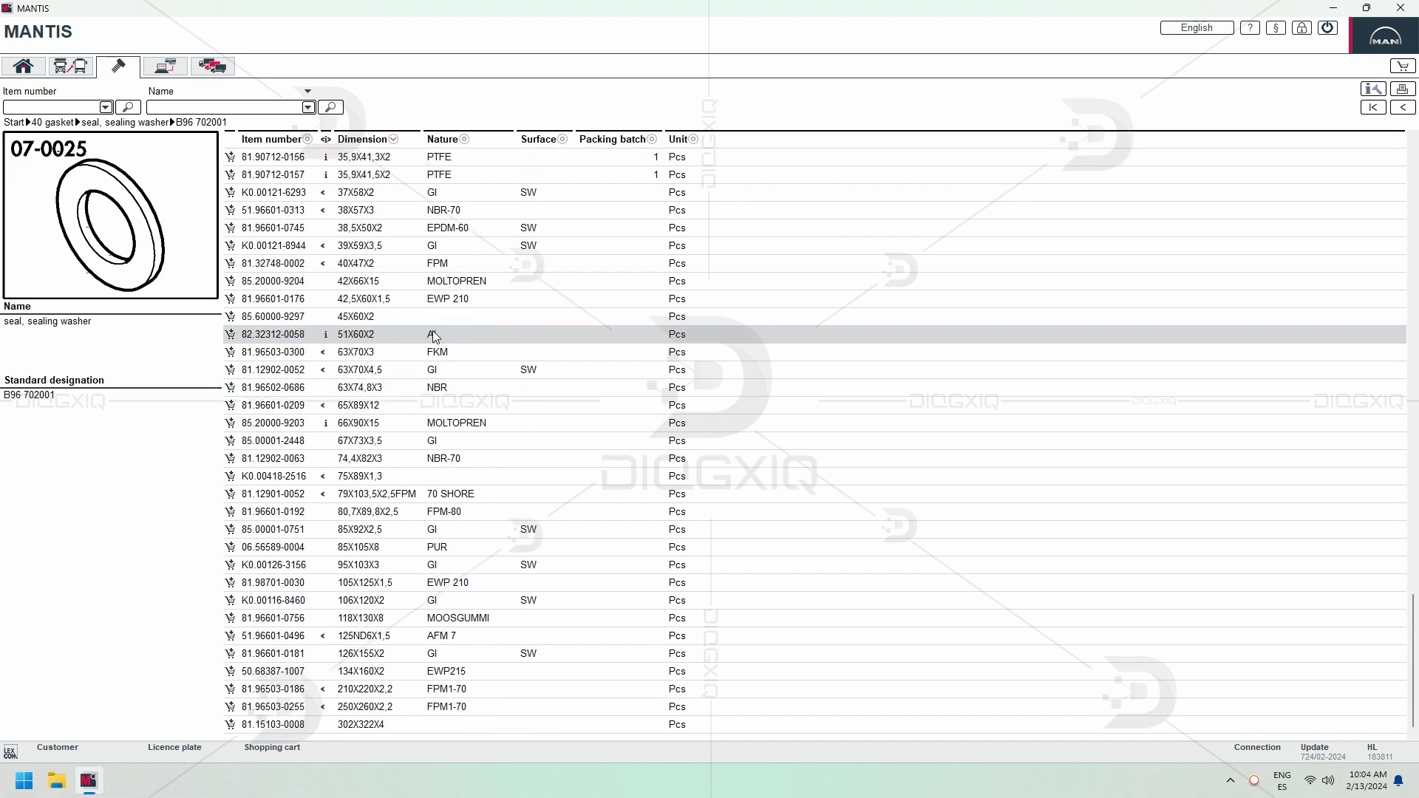
scroll(435, 336, up, 20)
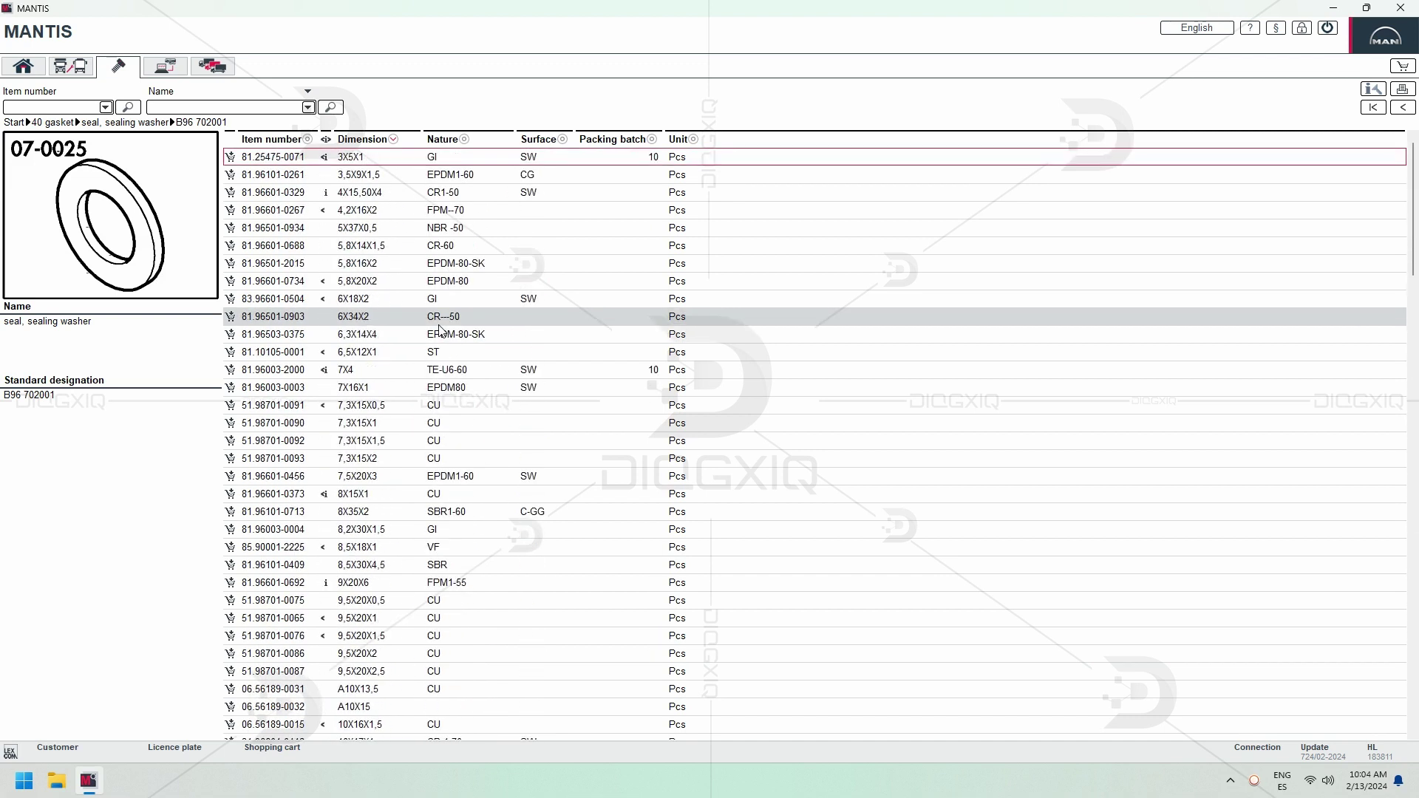
click(43, 123)
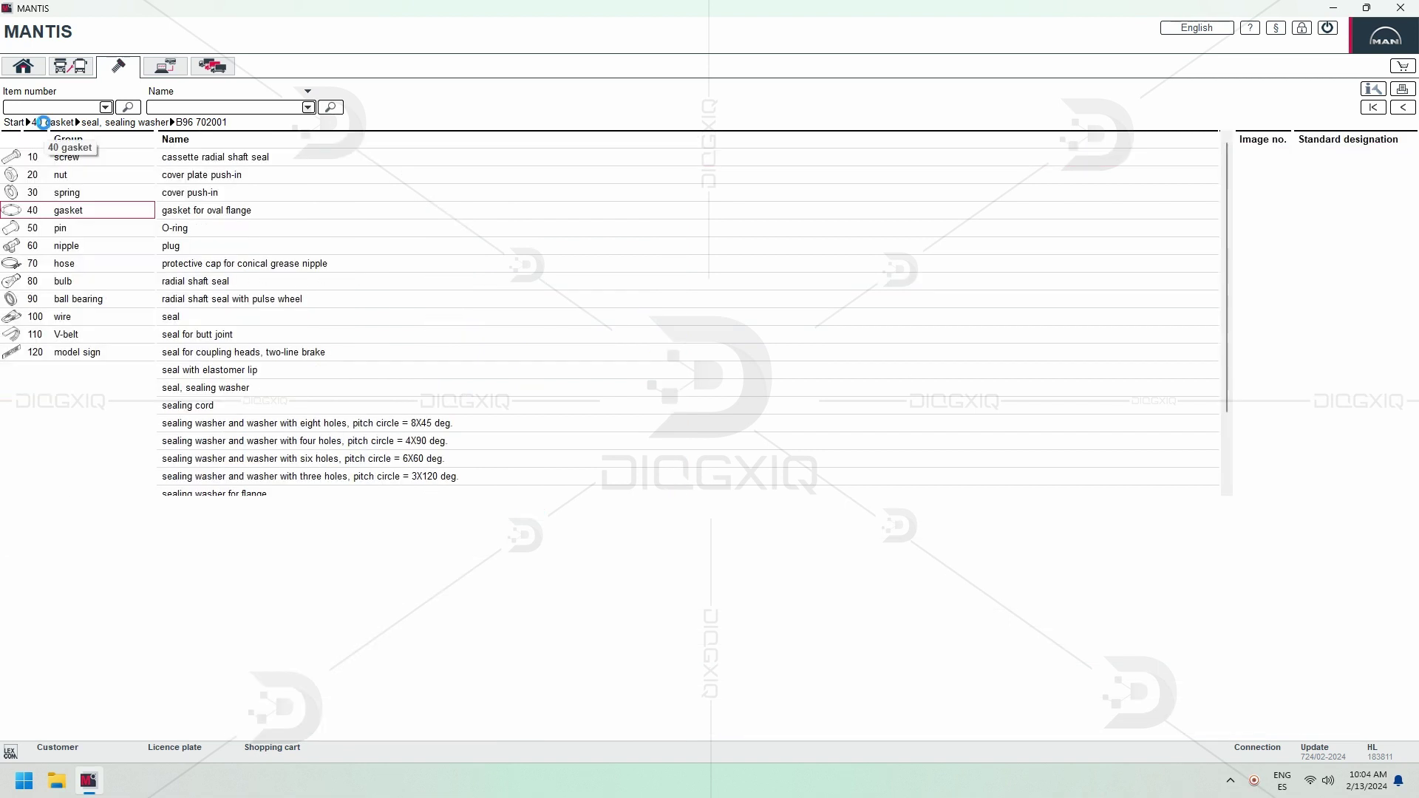
- Open the bulb standard parts group and display the entries for blade receptacle without insulating bush
click(63, 281)
scroll(439, 533, down, 1)
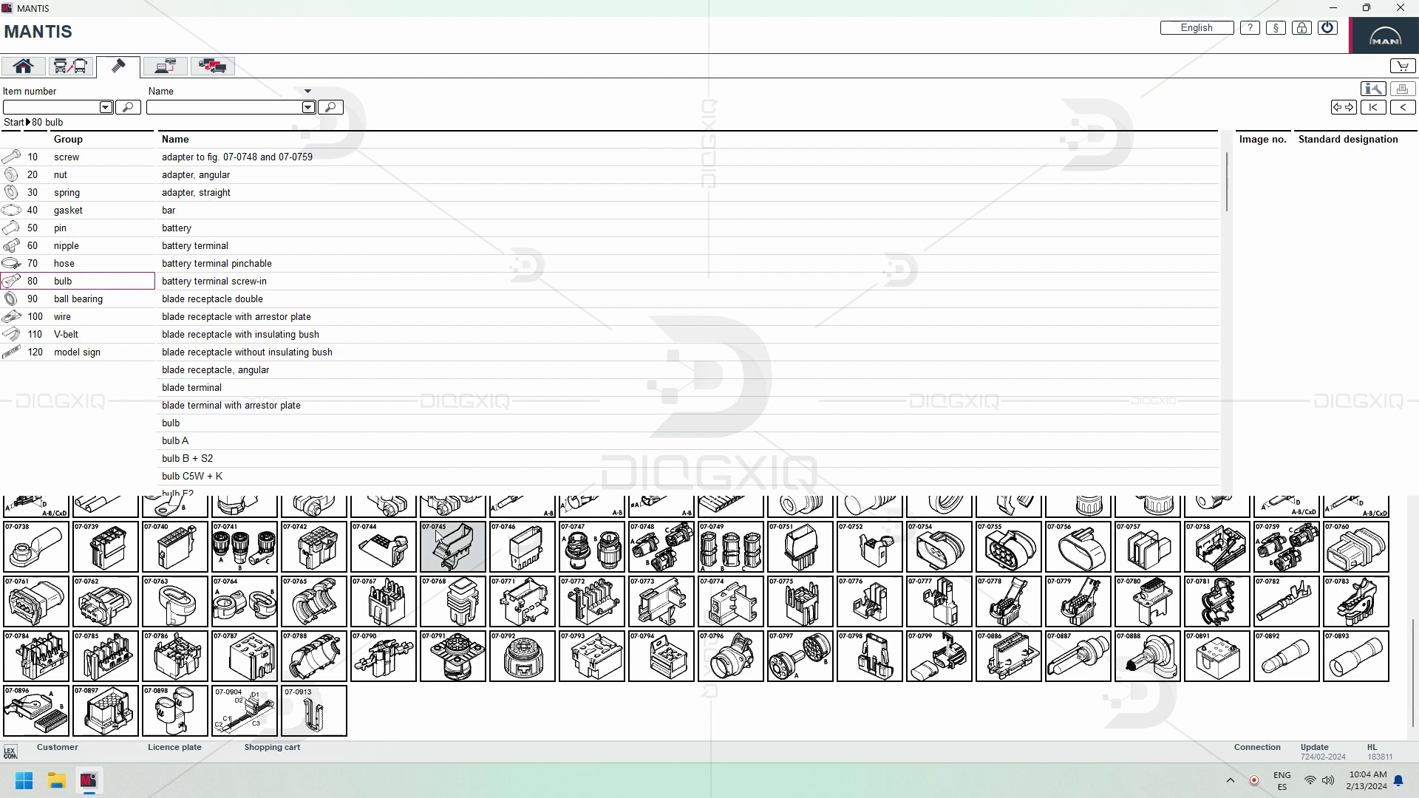
click(269, 353)
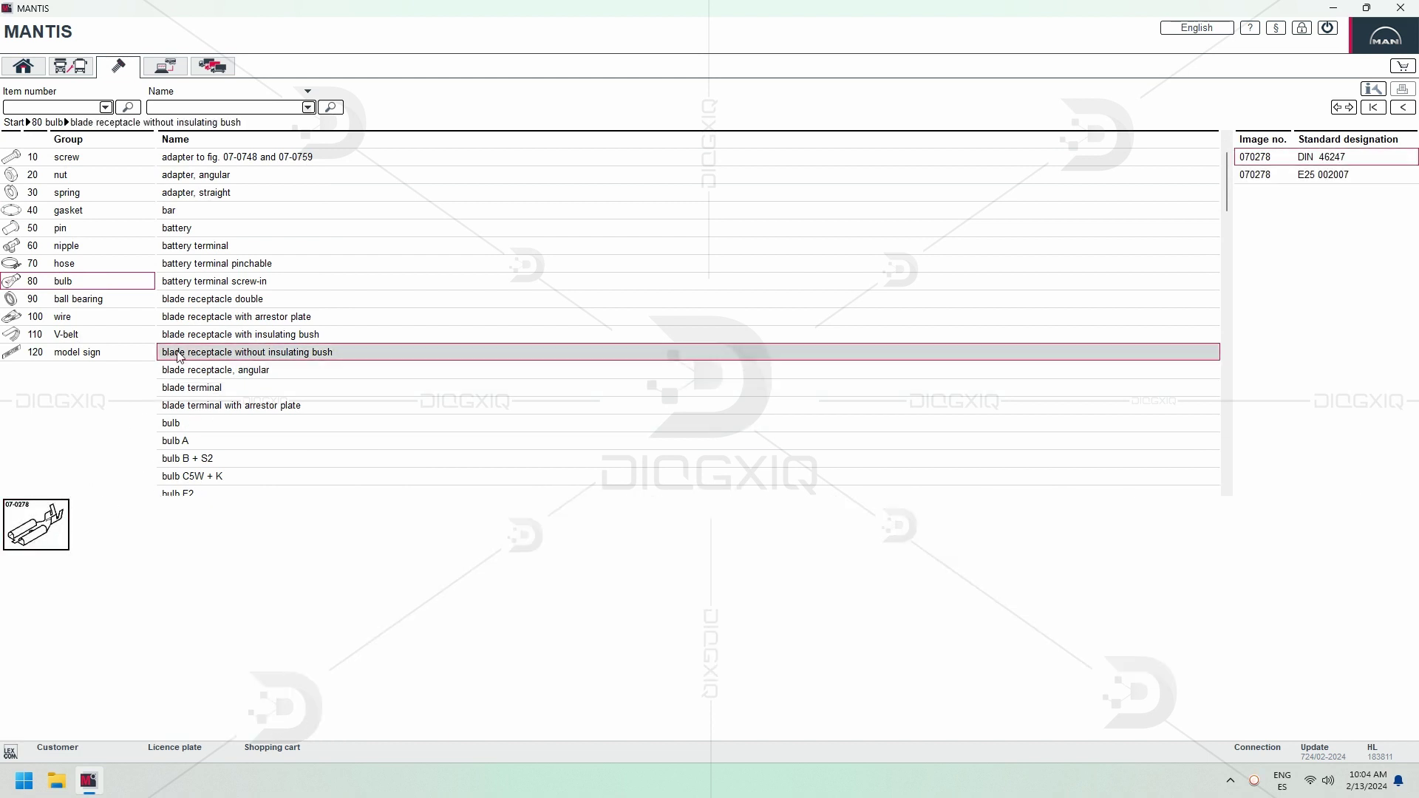
- View the seal item list E99 001001 in the wire group and return to that group
click(62, 316)
click(175, 316)
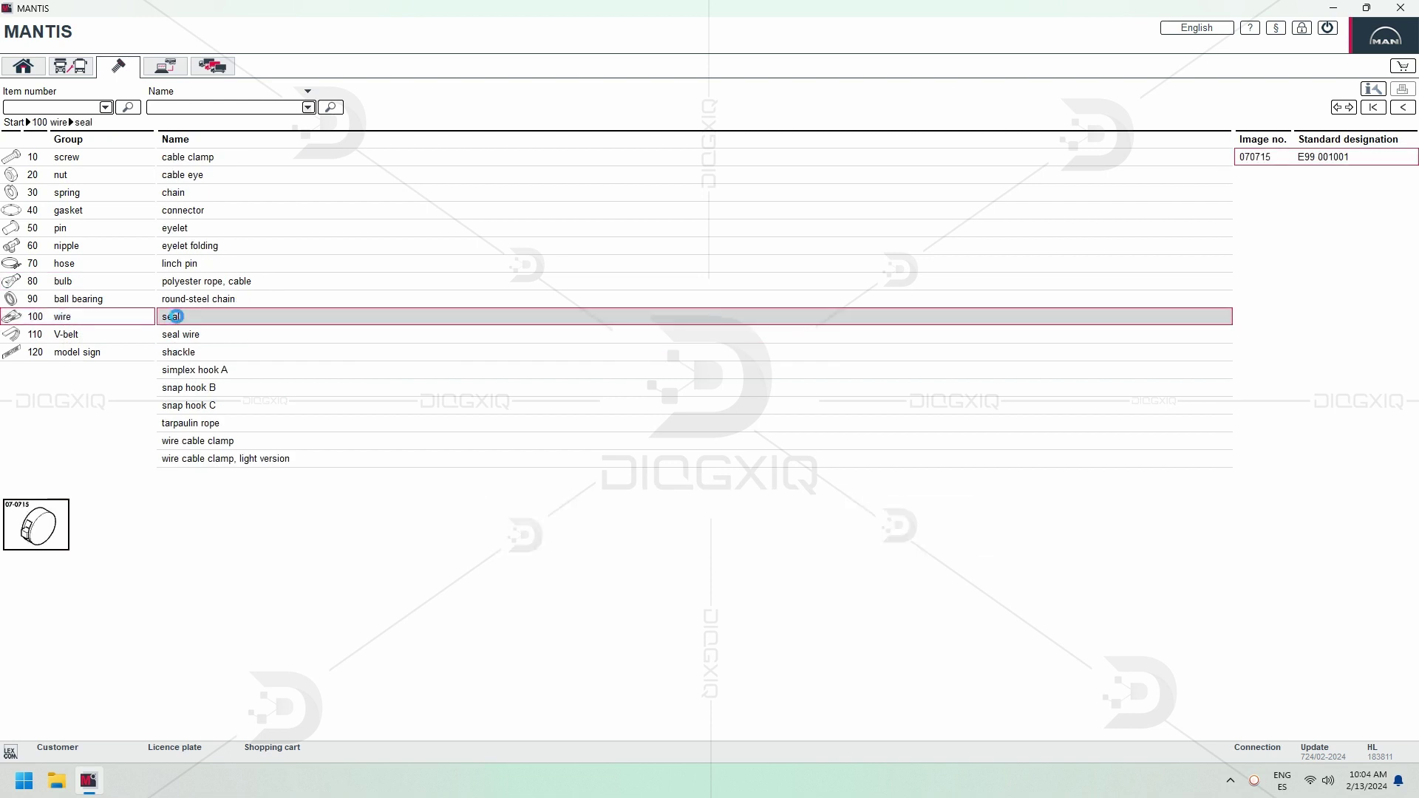
double_click(174, 316)
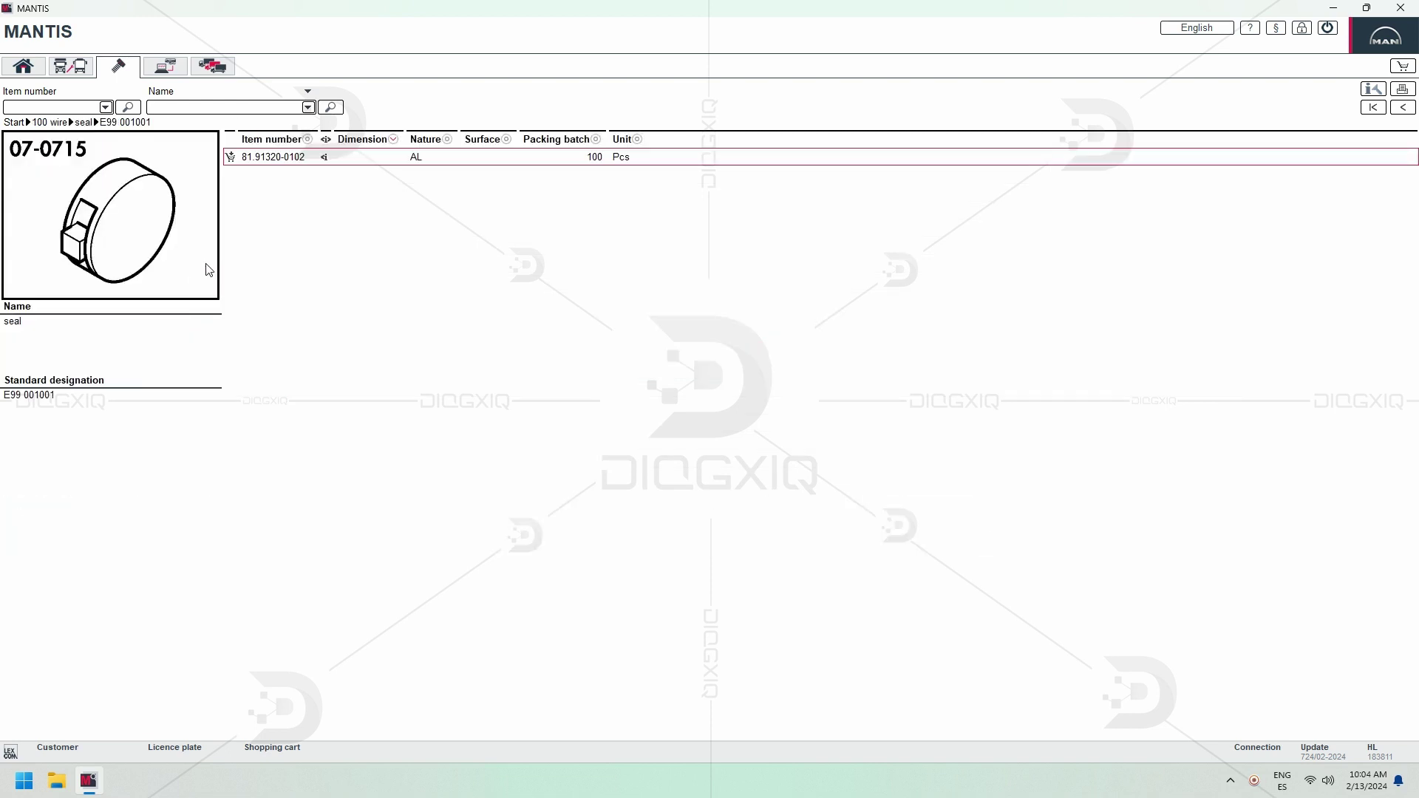
click(48, 122)
- View the model sign and supplementary model plate list, select item 81.97821-9414, and return to the model sign group
click(74, 352)
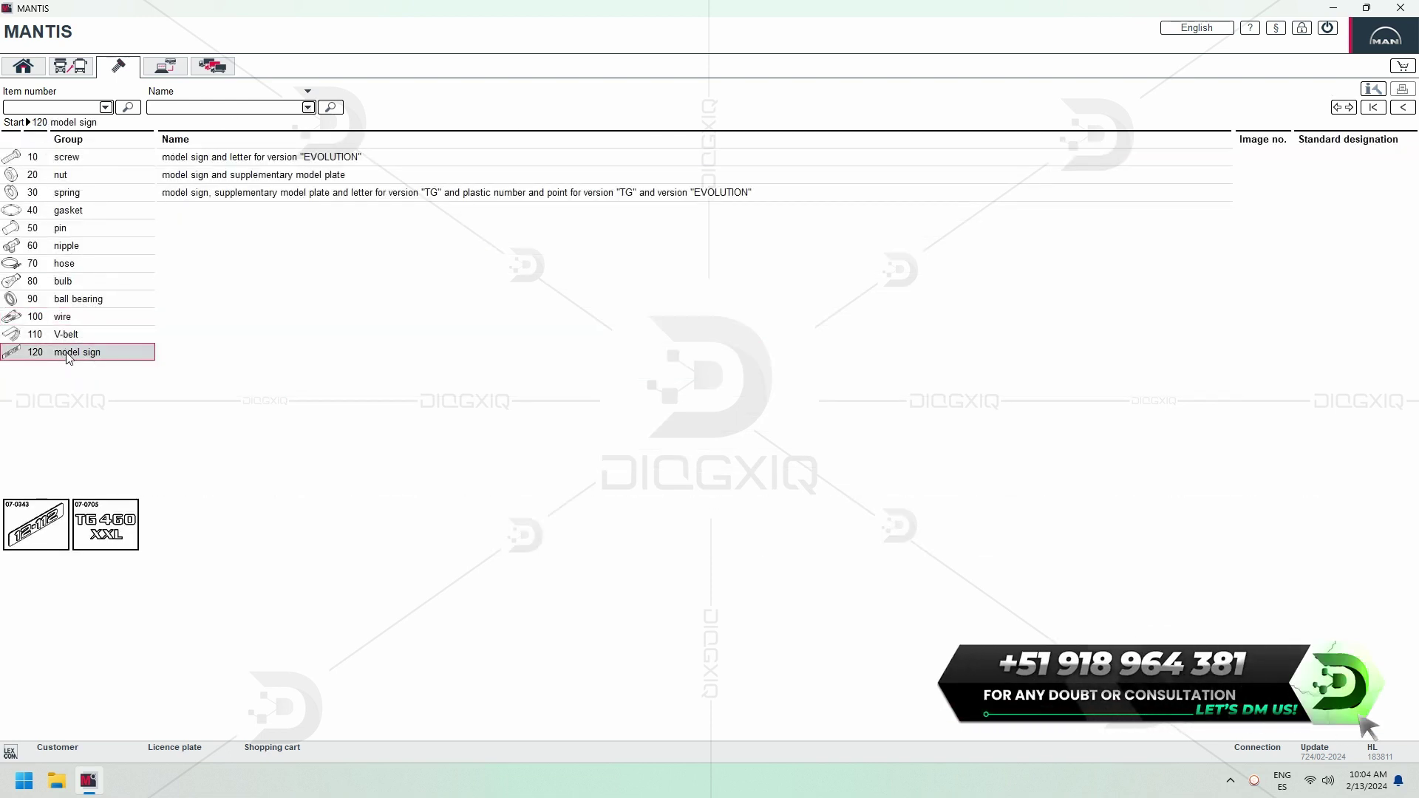
double_click(261, 175)
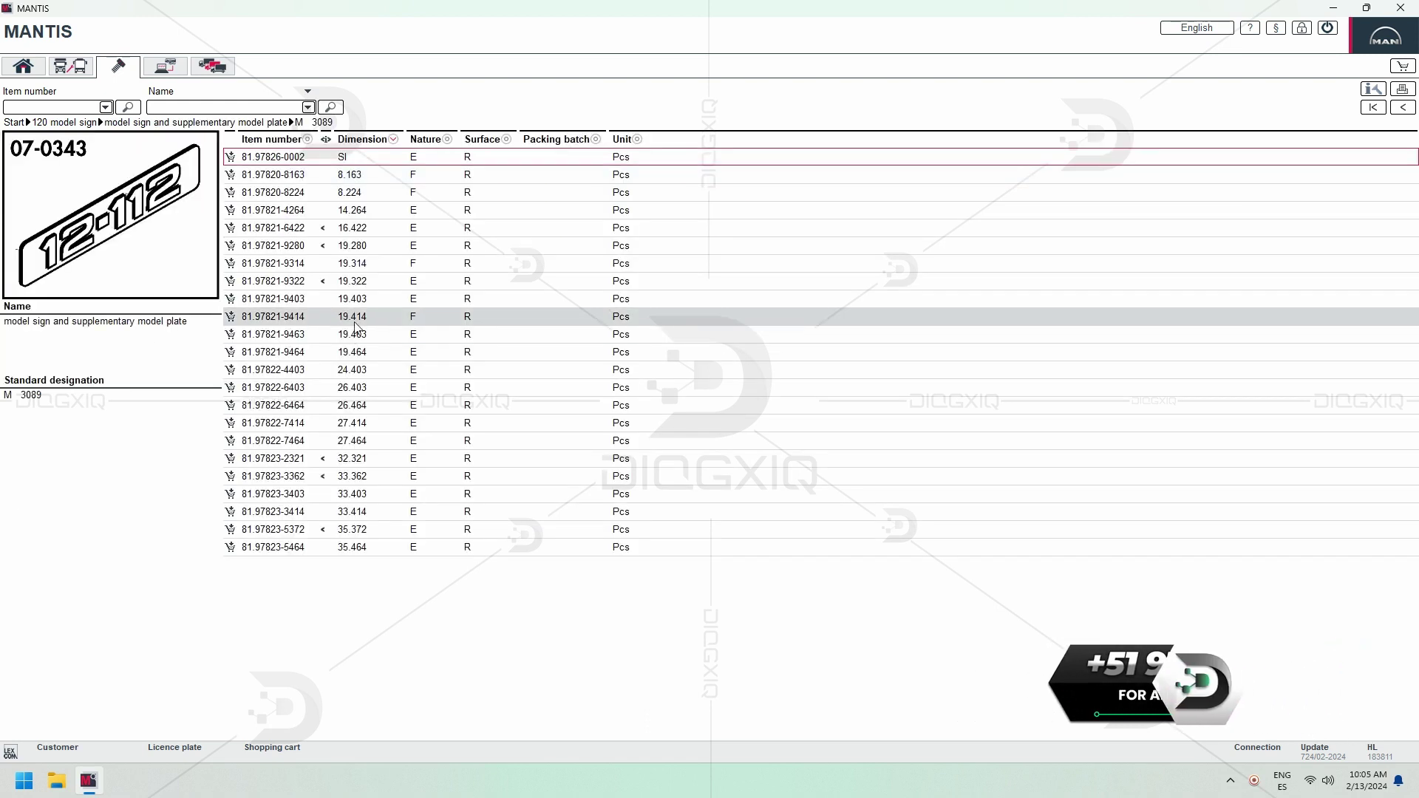
click(294, 317)
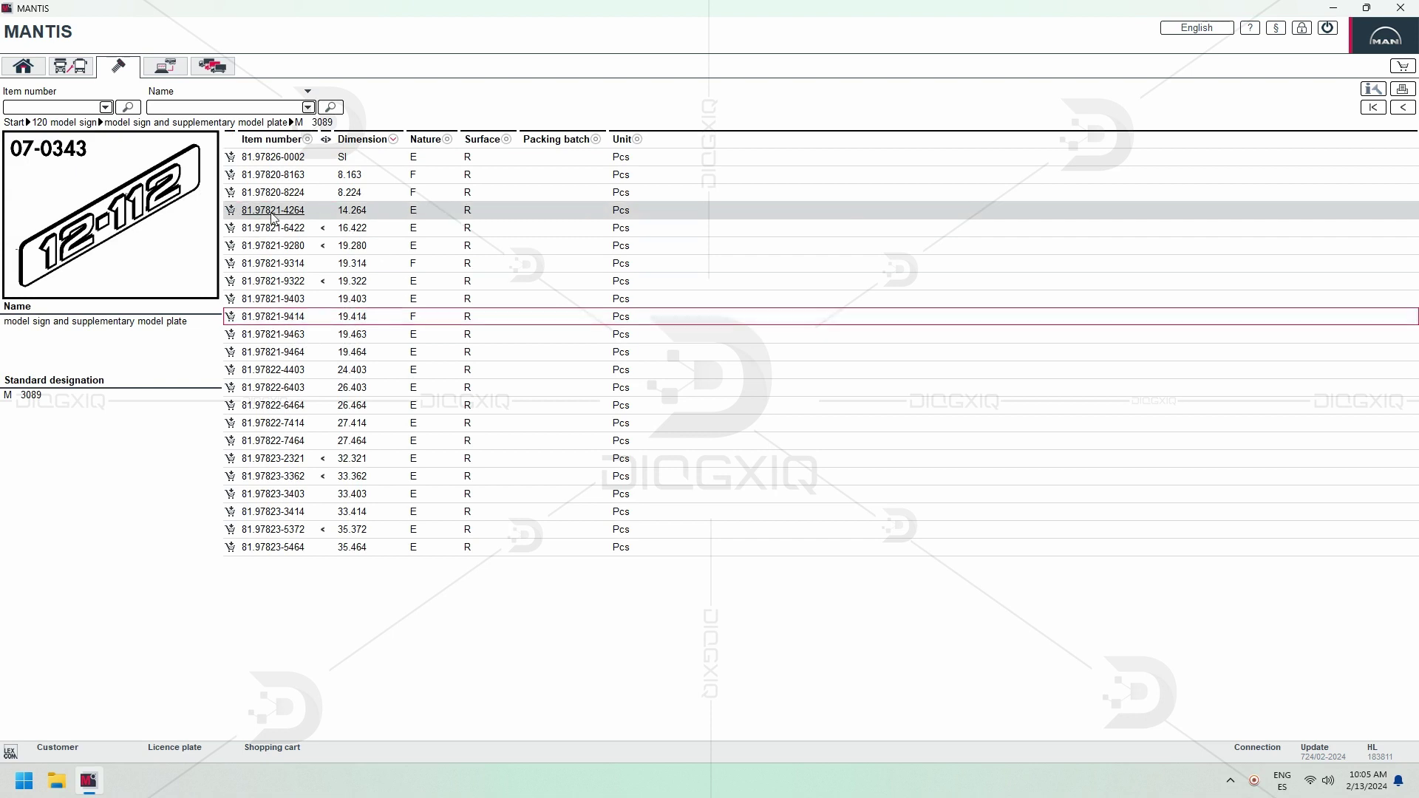
click(61, 121)
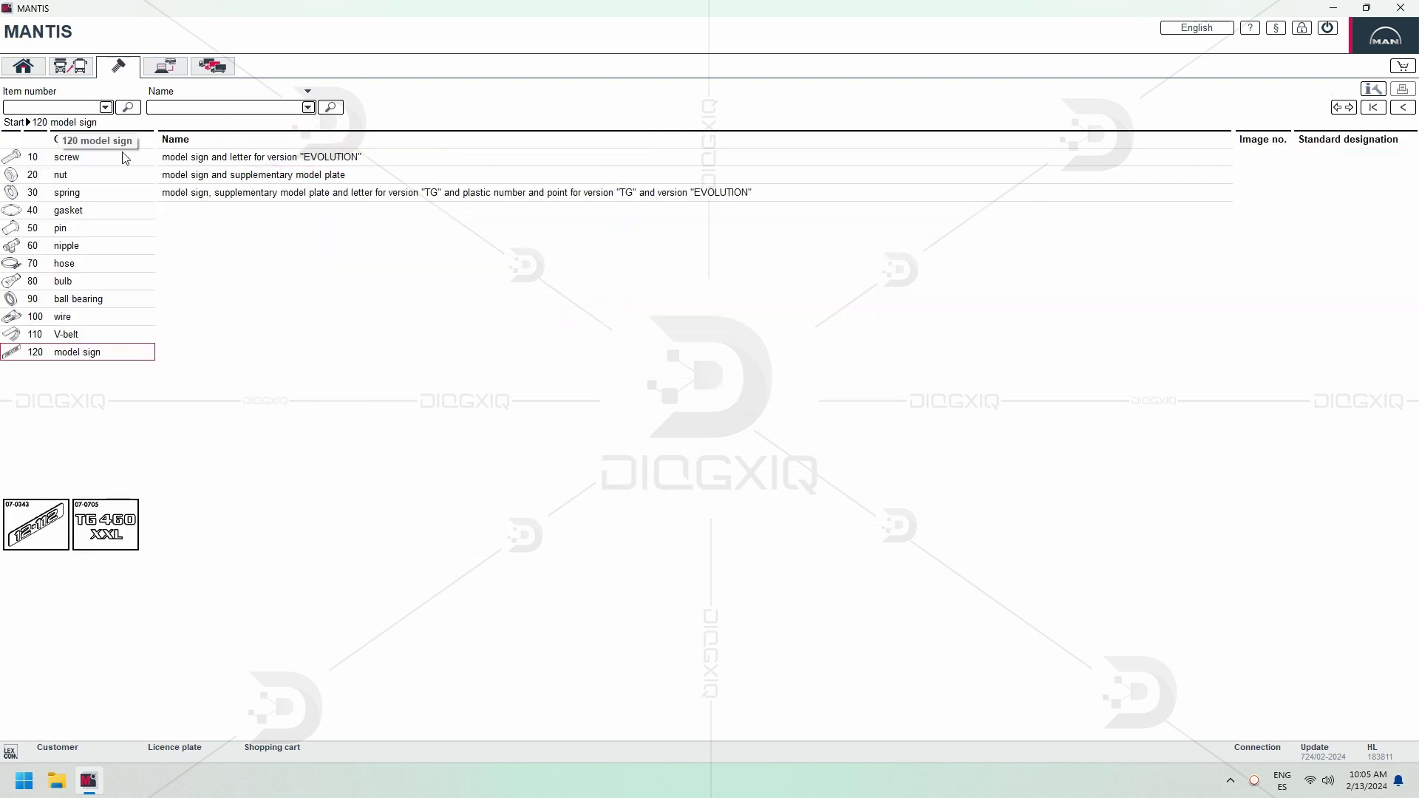
- Look through the part names in the nut standard parts group
click(65, 175)
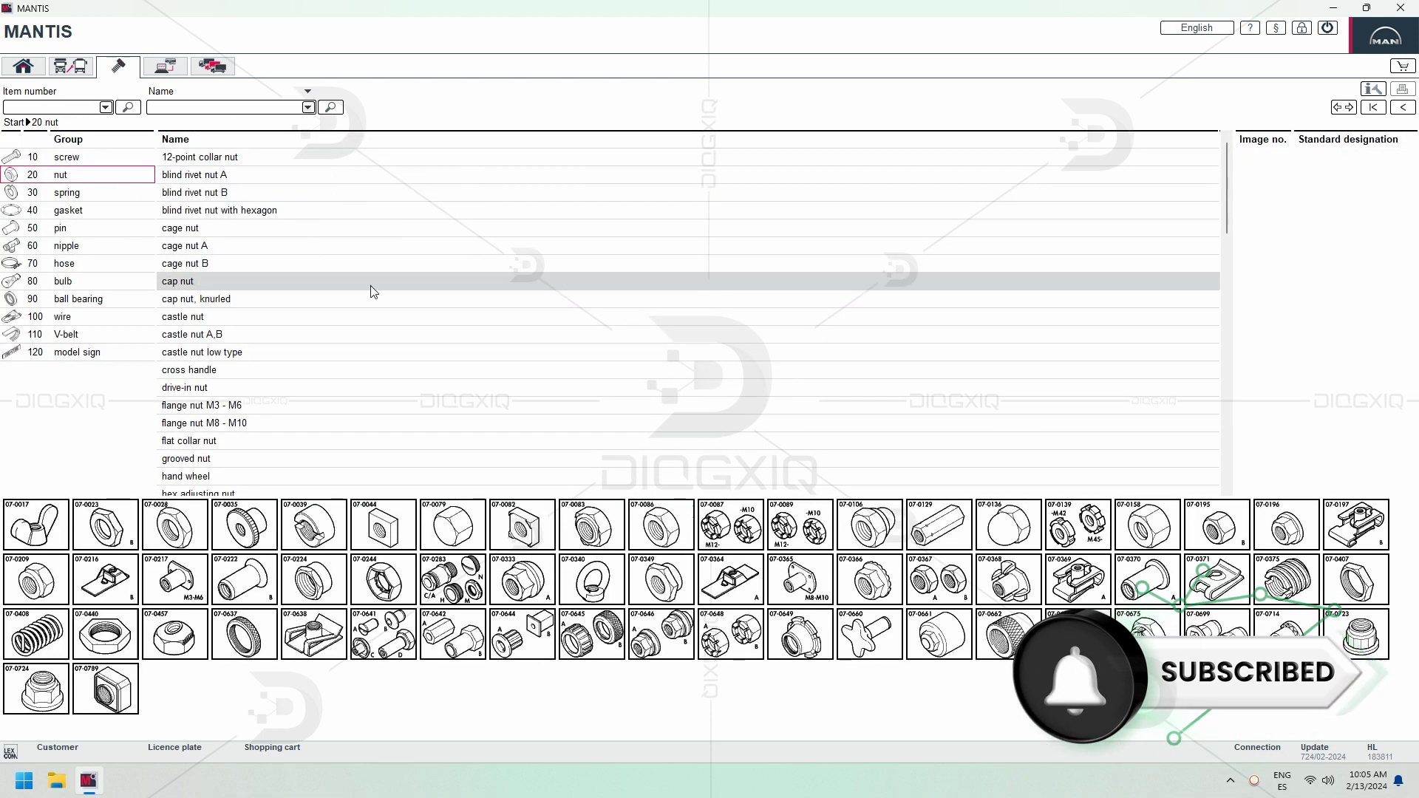
scroll(348, 293, down, 1)
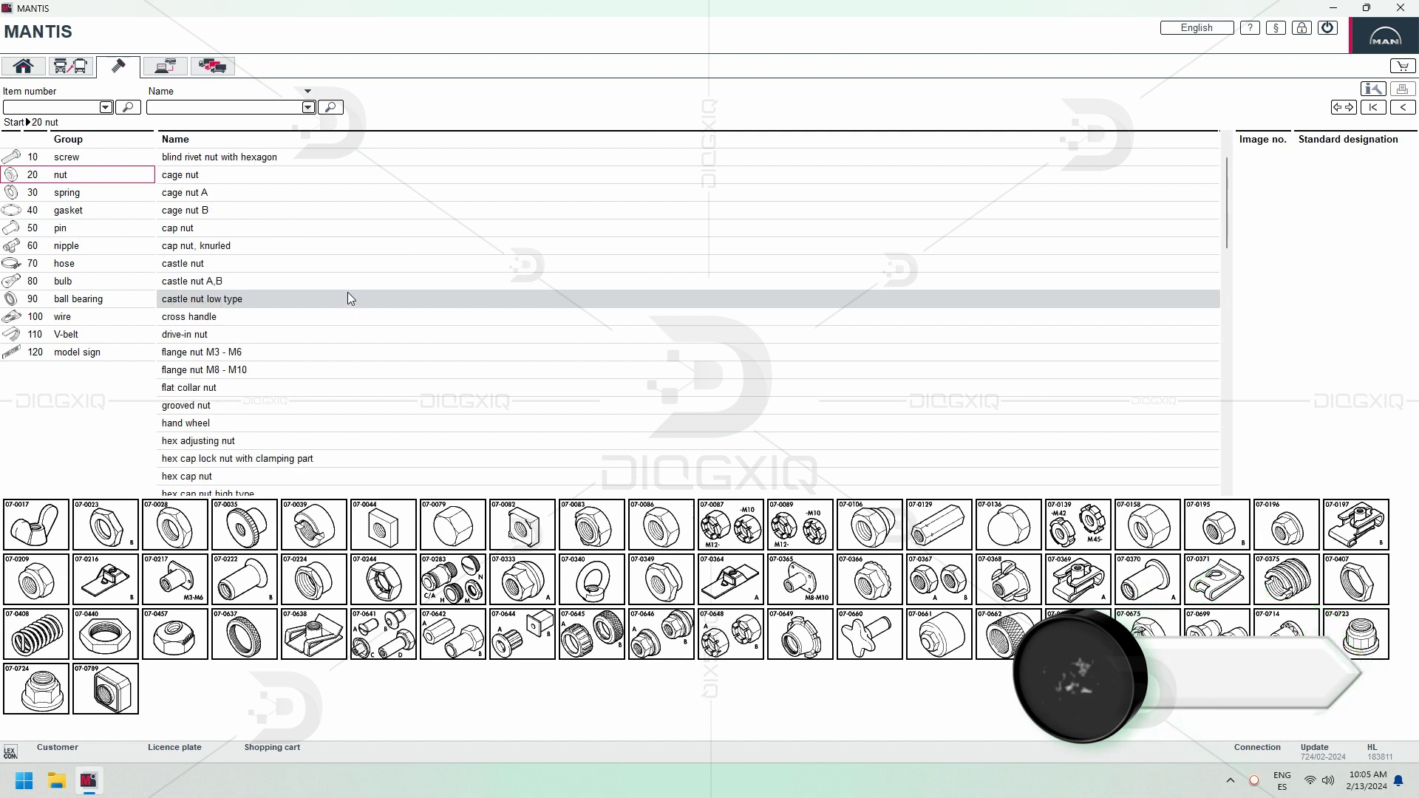
scroll(344, 274, up, 1)
- View the bolt and forcing screw entry in the screw group and look through the group's other part names
click(118, 155)
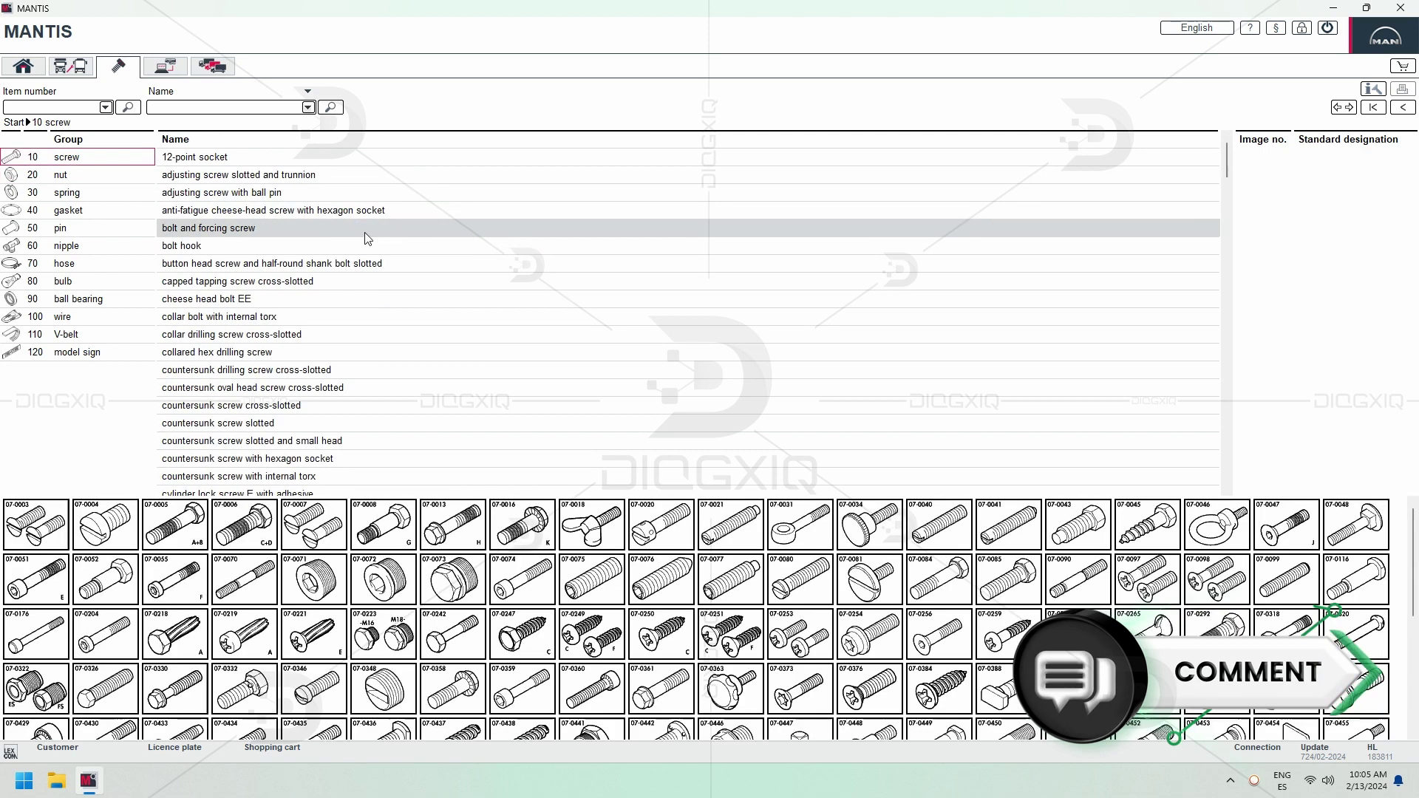
click(364, 231)
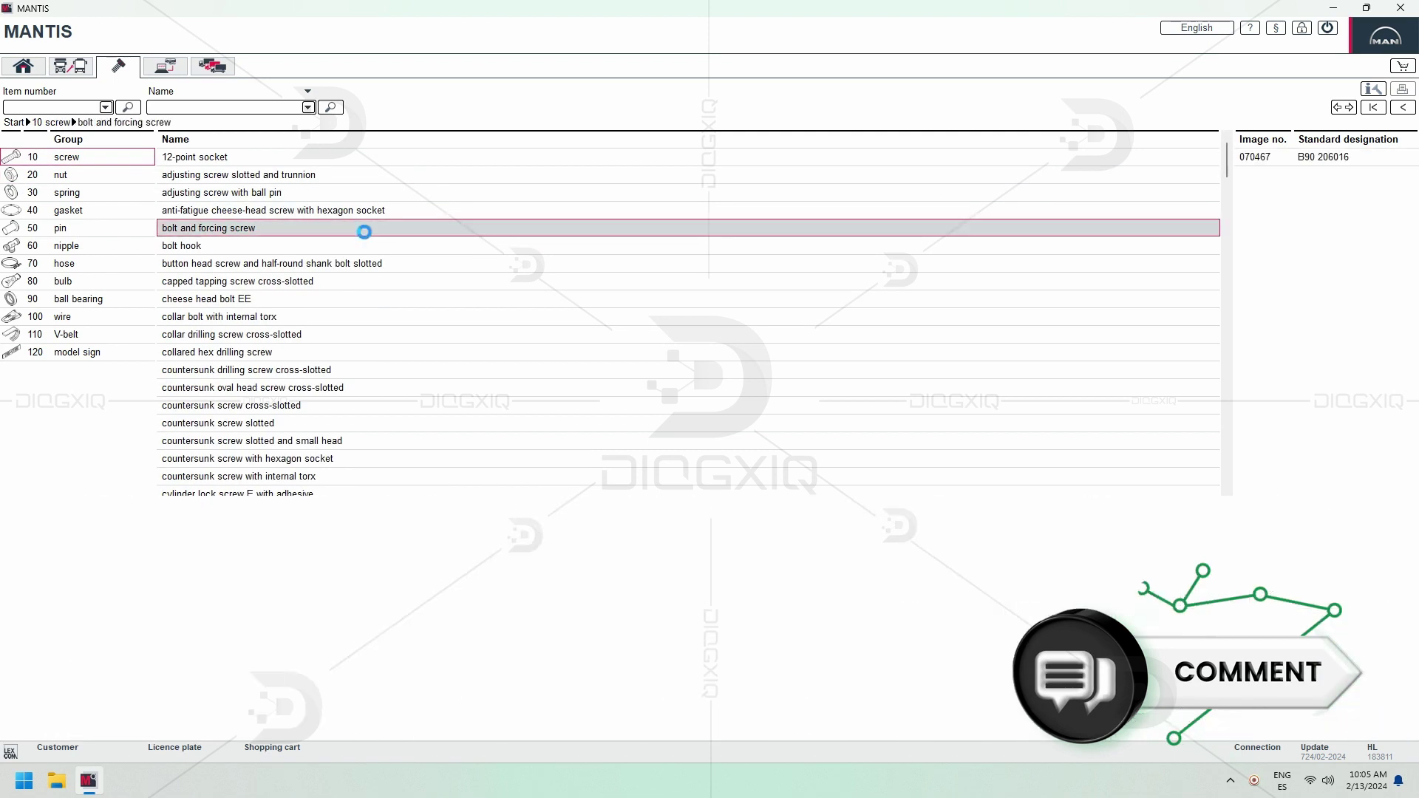
click(42, 123)
scroll(506, 274, down, 15)
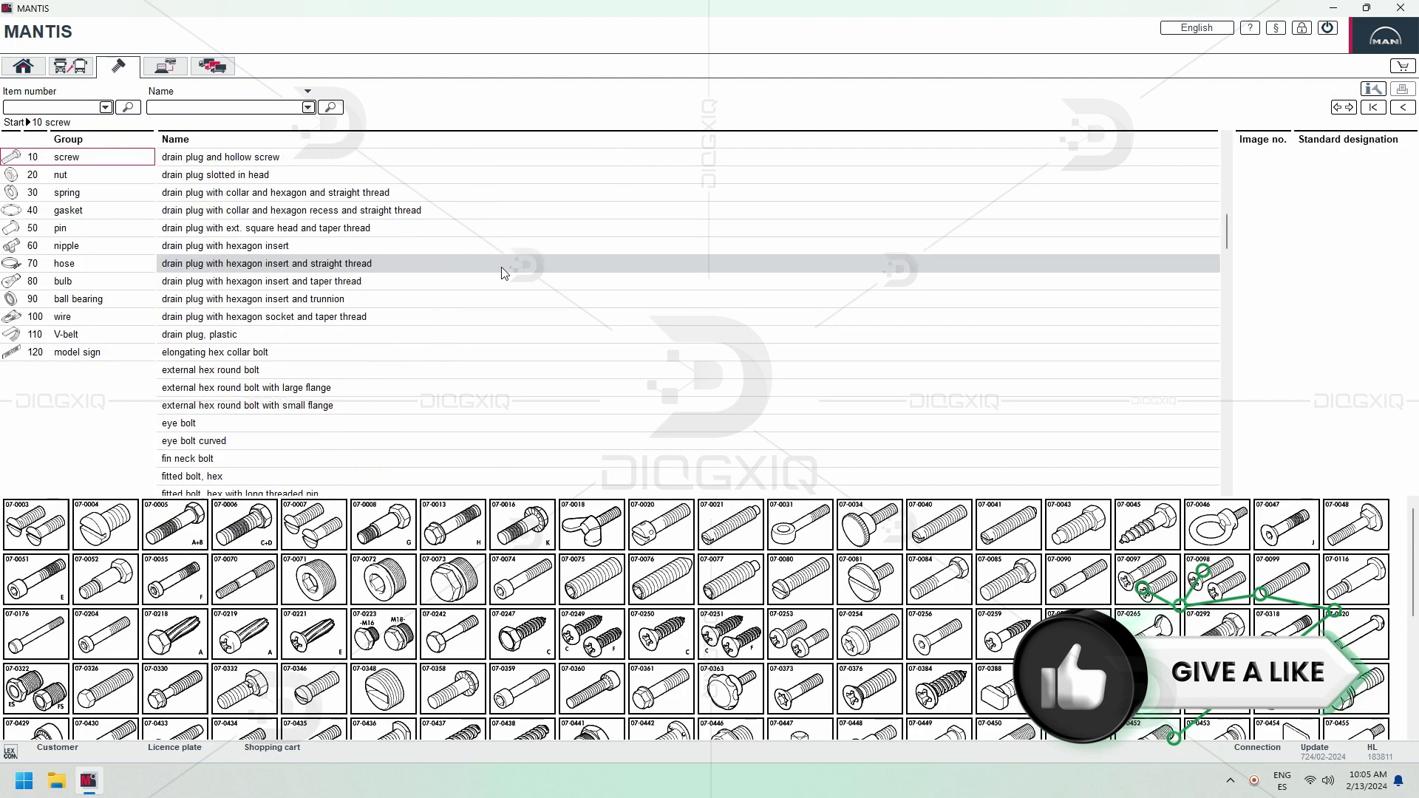
scroll(502, 273, down, 18)
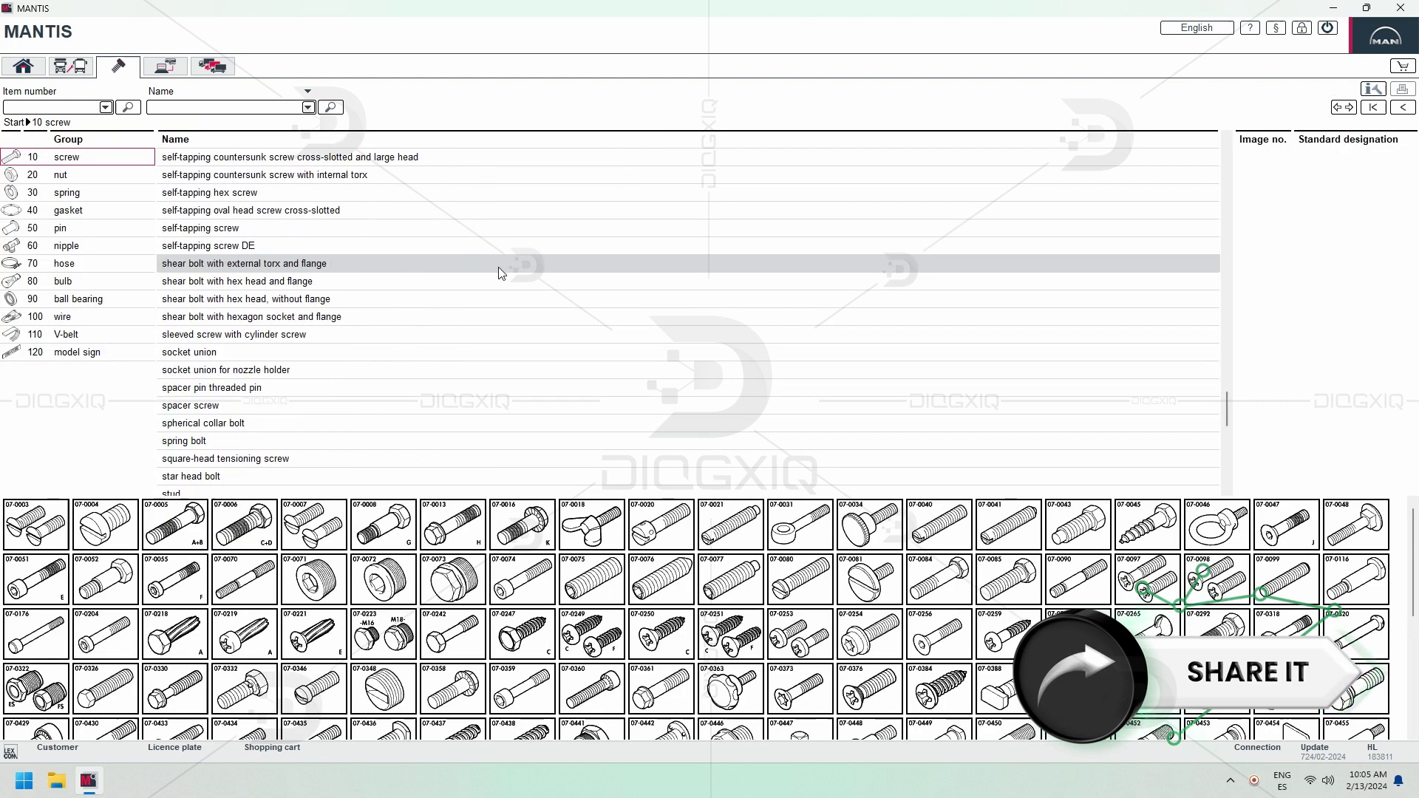
- Switch to the software packages and view the Truck package descriptions for 4 km/h cruise control spread and additional languages, plus the legal note
click(165, 66)
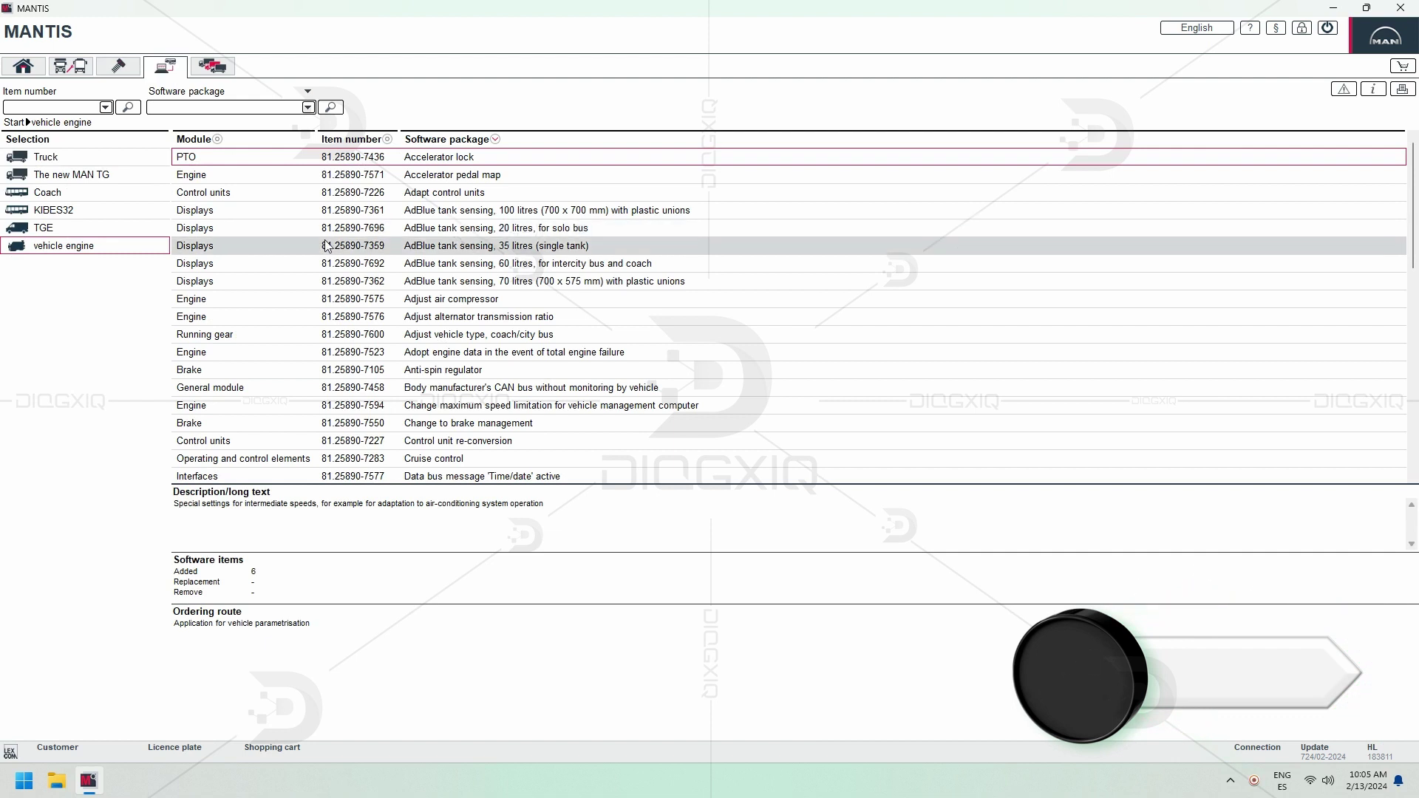
click(71, 158)
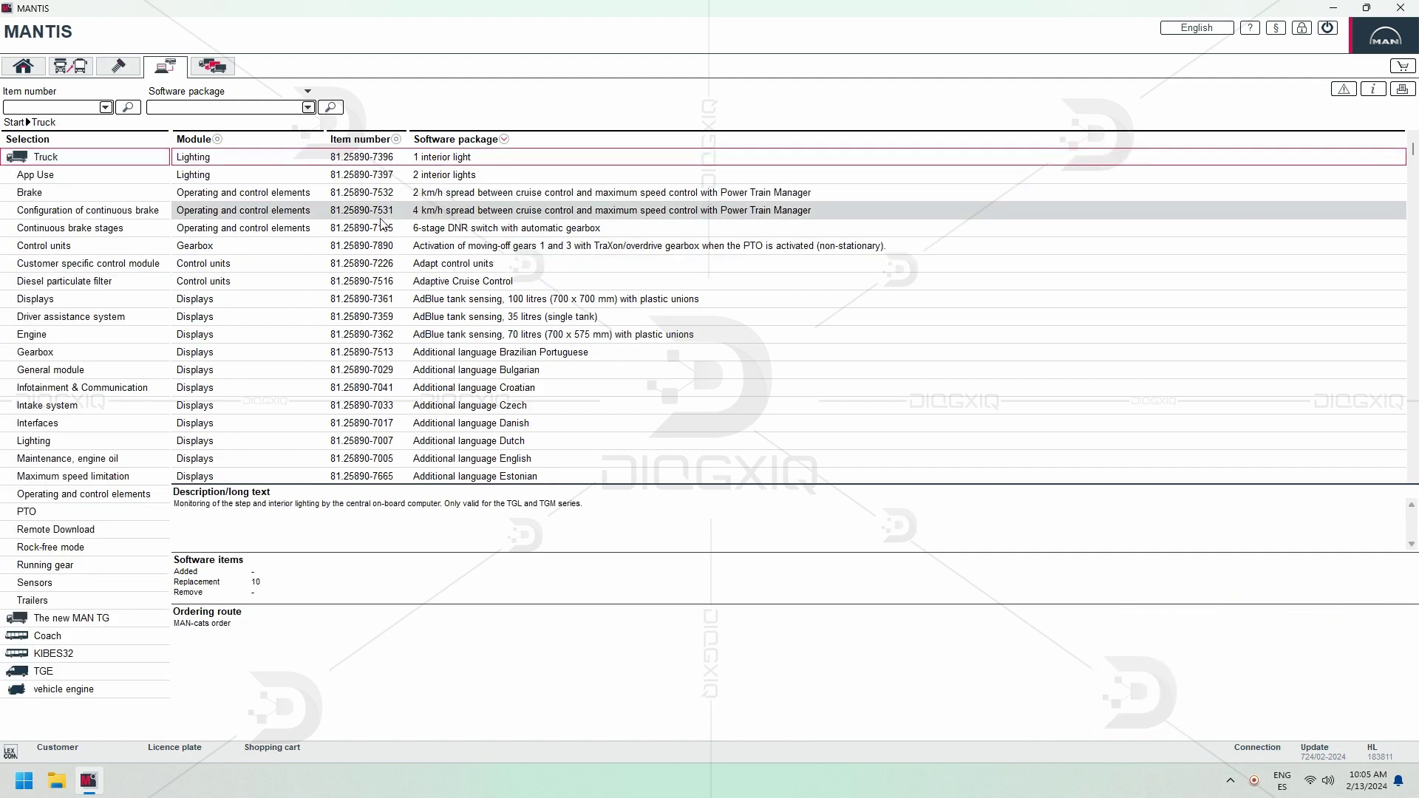
click(834, 546)
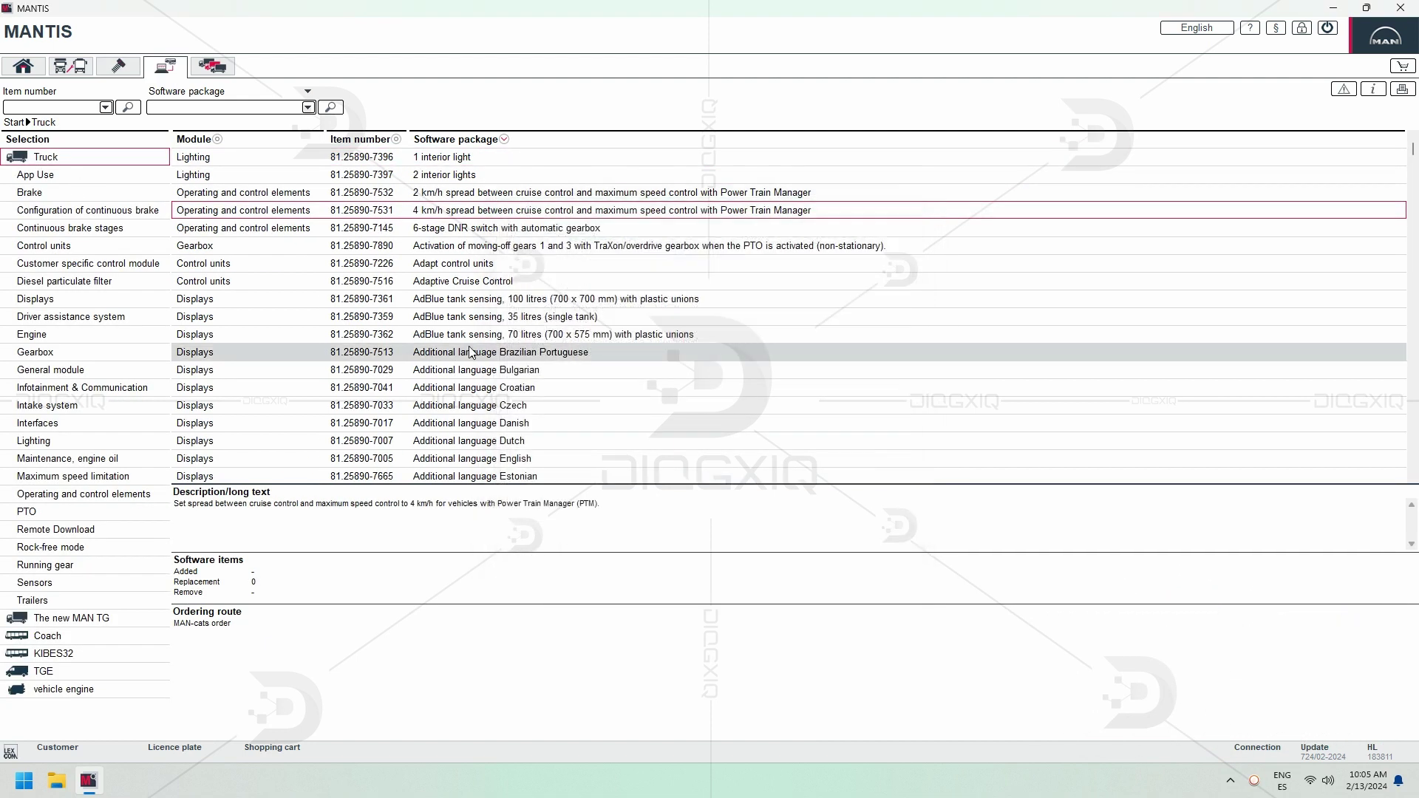
click(470, 353)
key(Down)
key(Down)
key(Down)
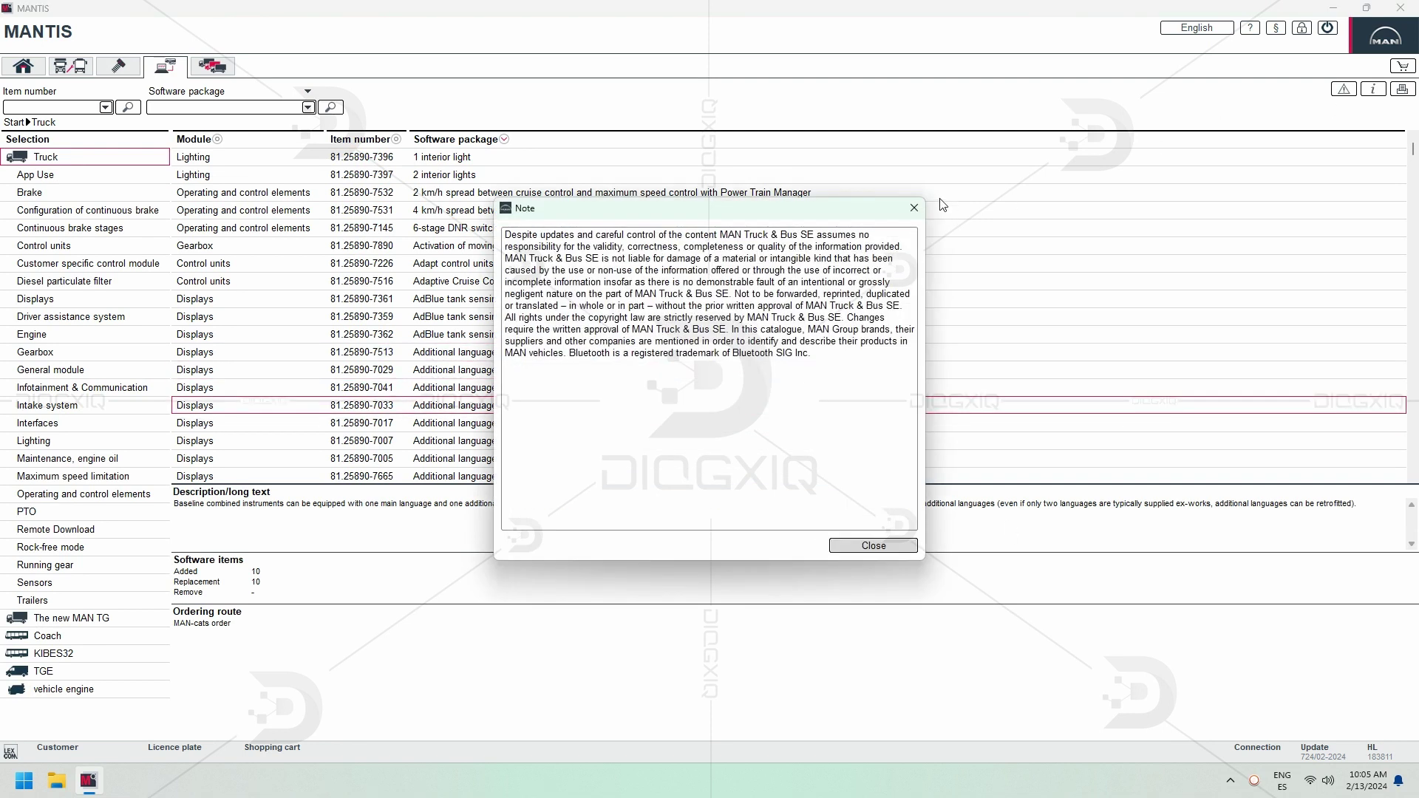
click(914, 208)
- Look through the remaining Truck software packages and those for The new MAN TG, and collapse the latter's module list
scroll(757, 313, down, 10)
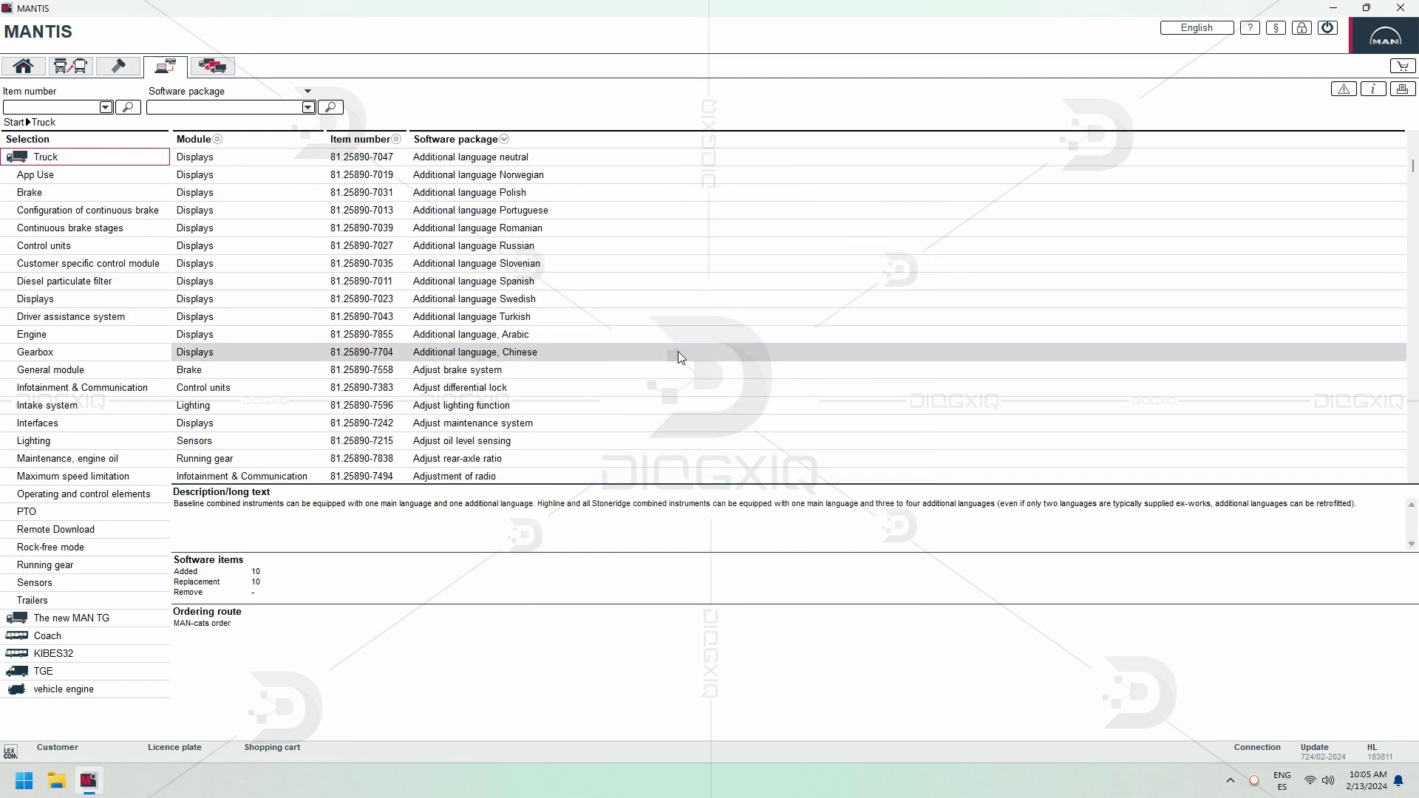
scroll(680, 358, down, 12)
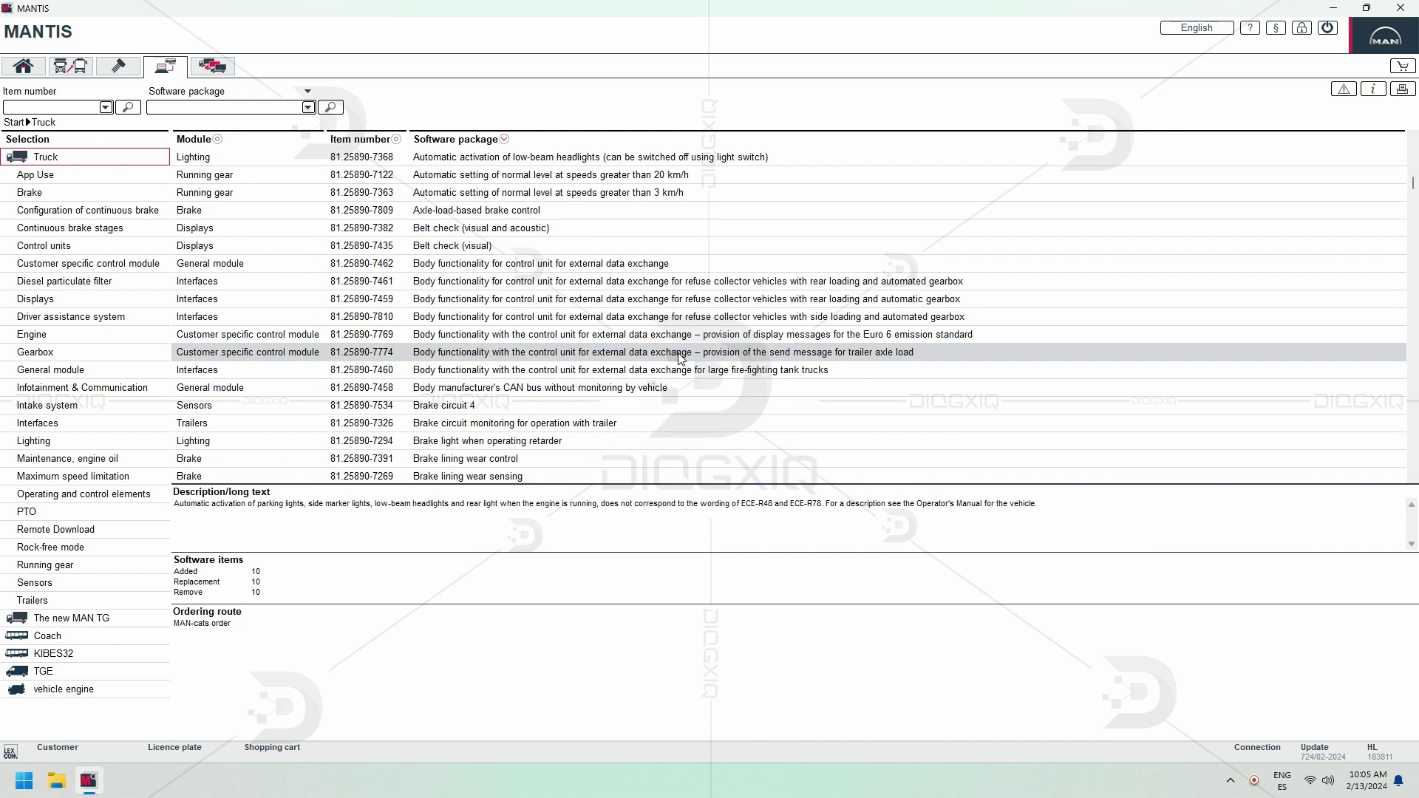
scroll(680, 357, down, 13)
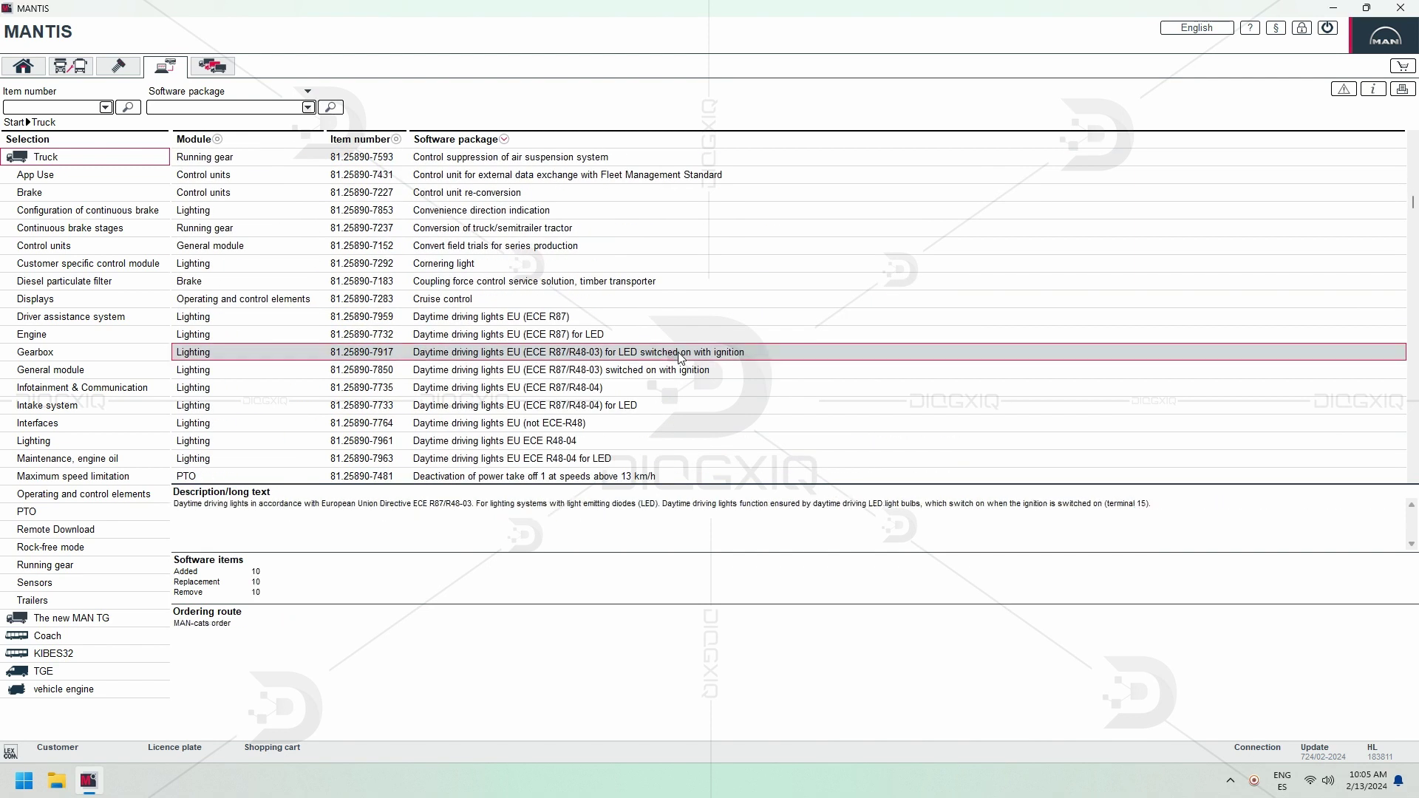
scroll(680, 358, down, 6)
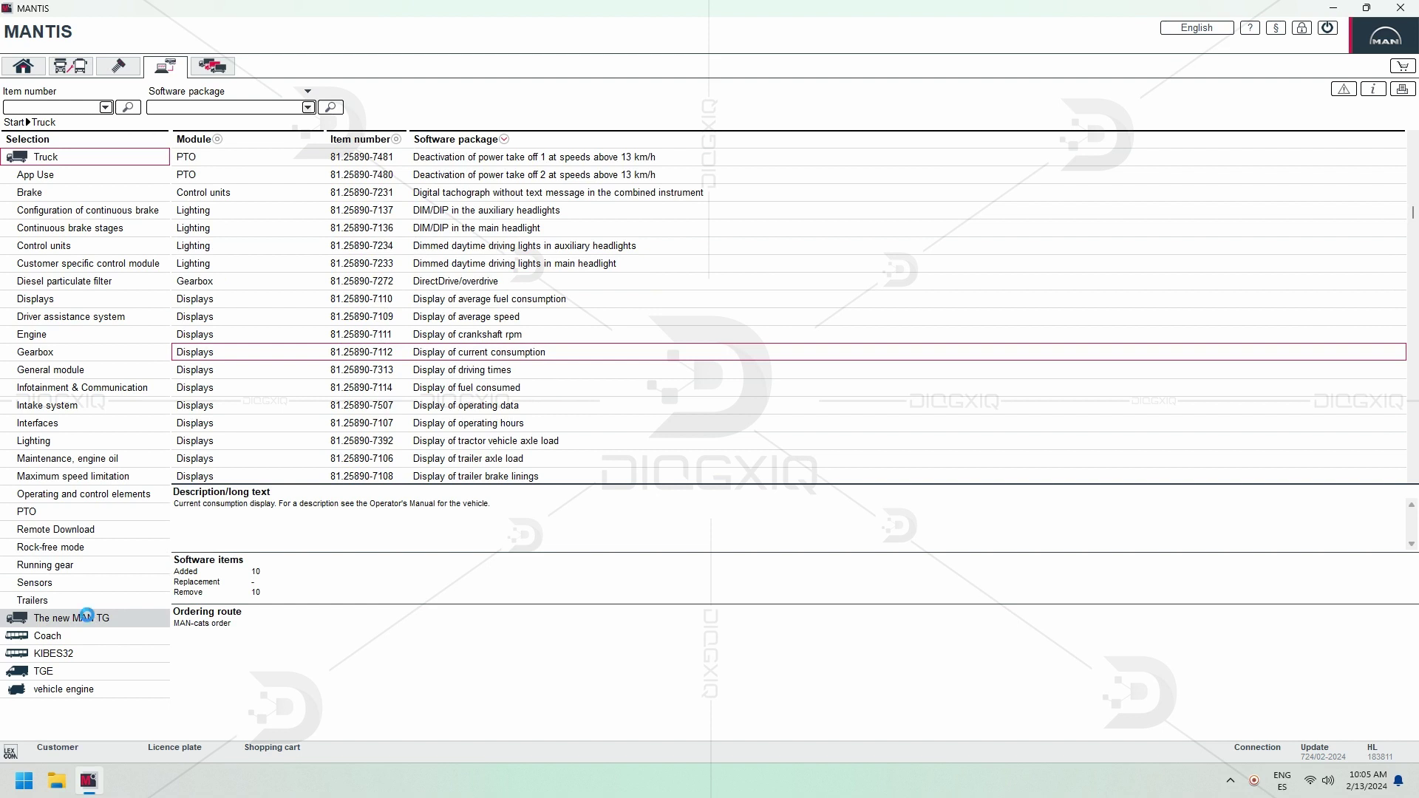
scroll(330, 336, down, 5)
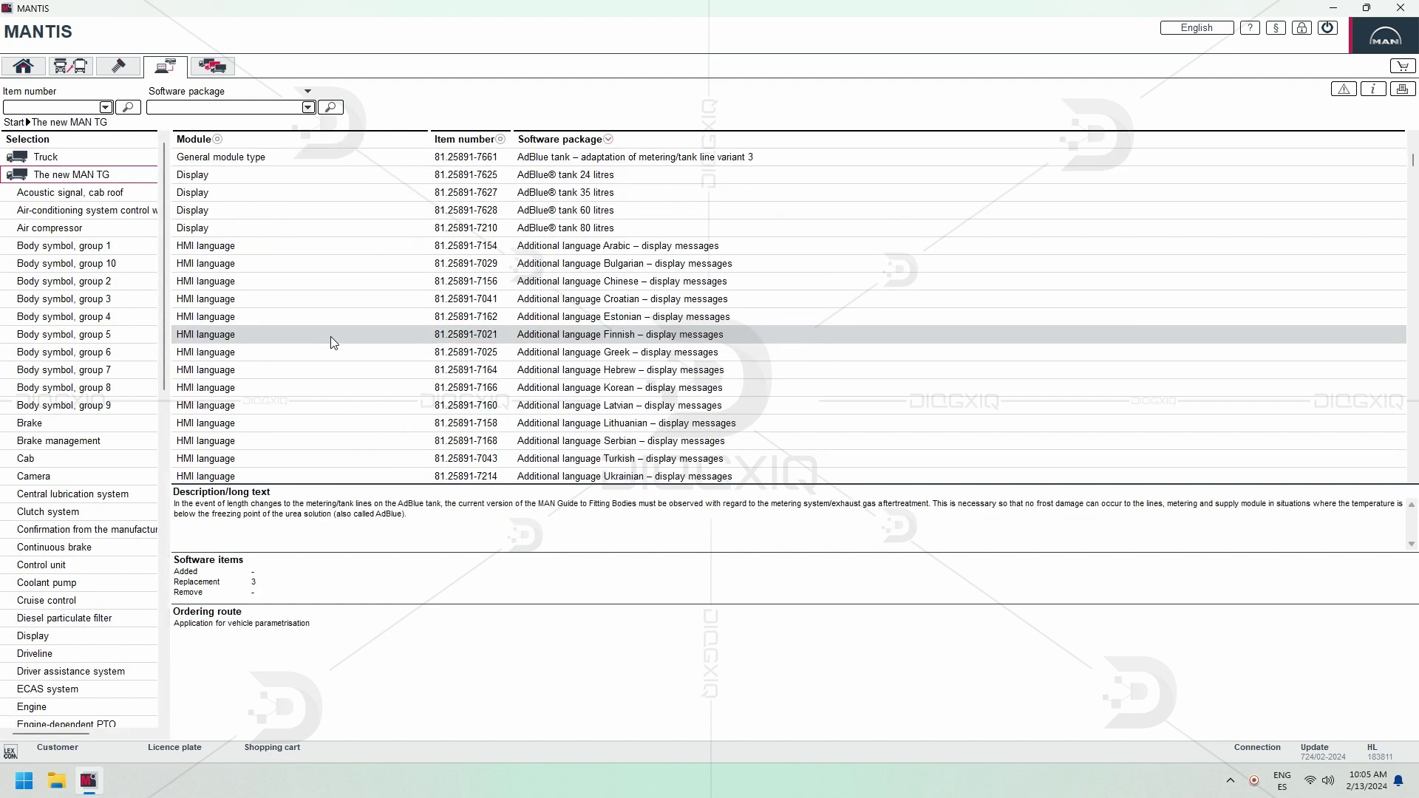
click(66, 175)
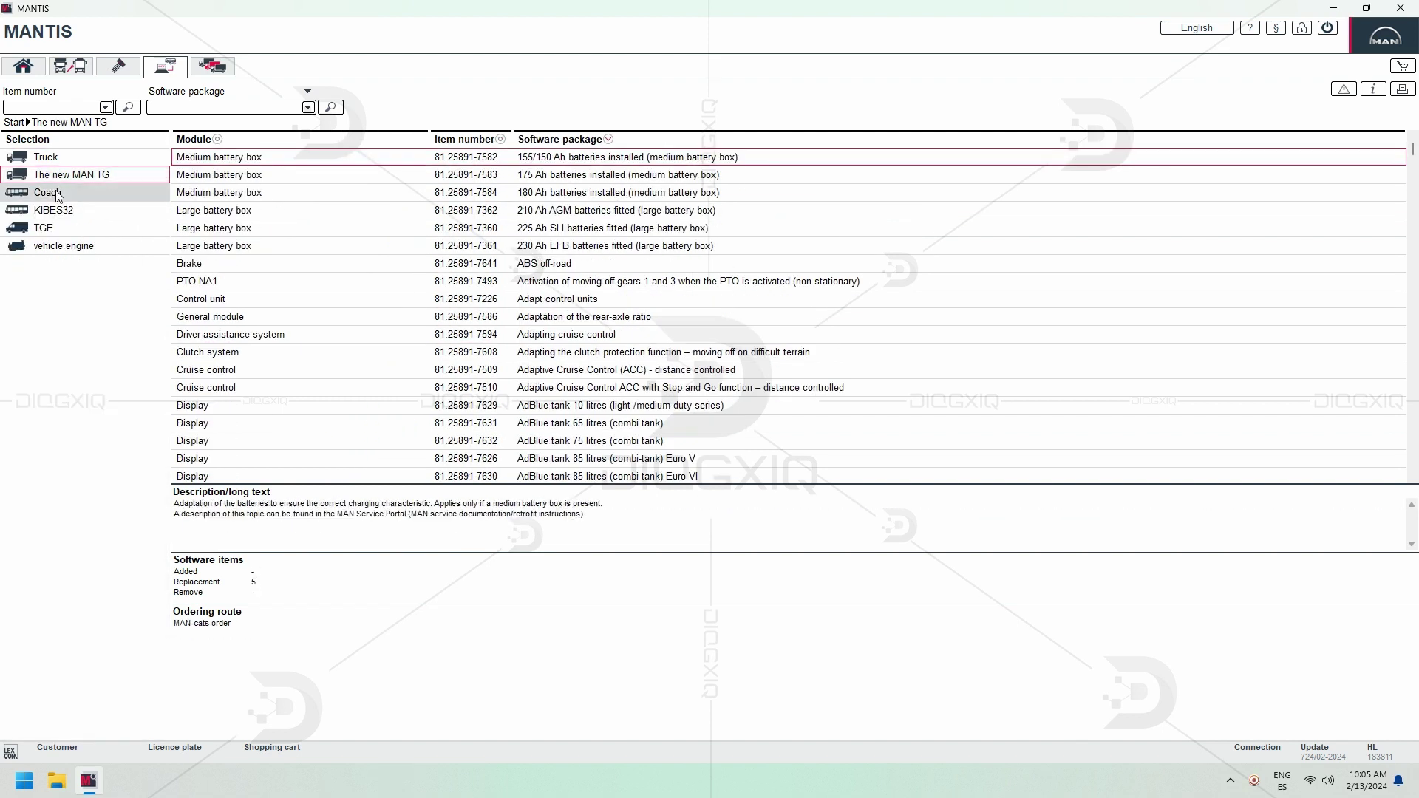
- Open the TGE software packages and view the details of several entries, including 3rd brake light - Retrofit
click(58, 229)
click(347, 263)
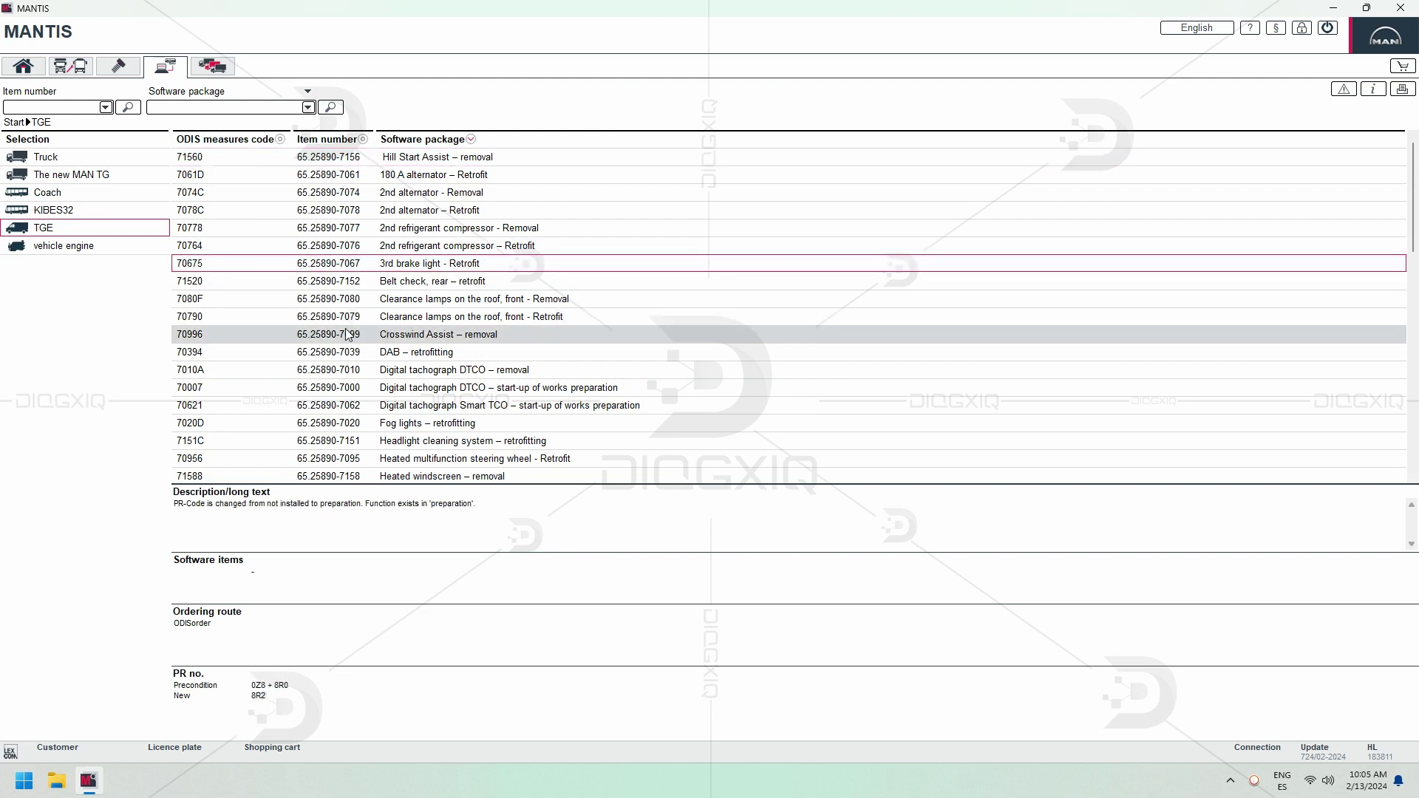
scroll(347, 335, down, 12)
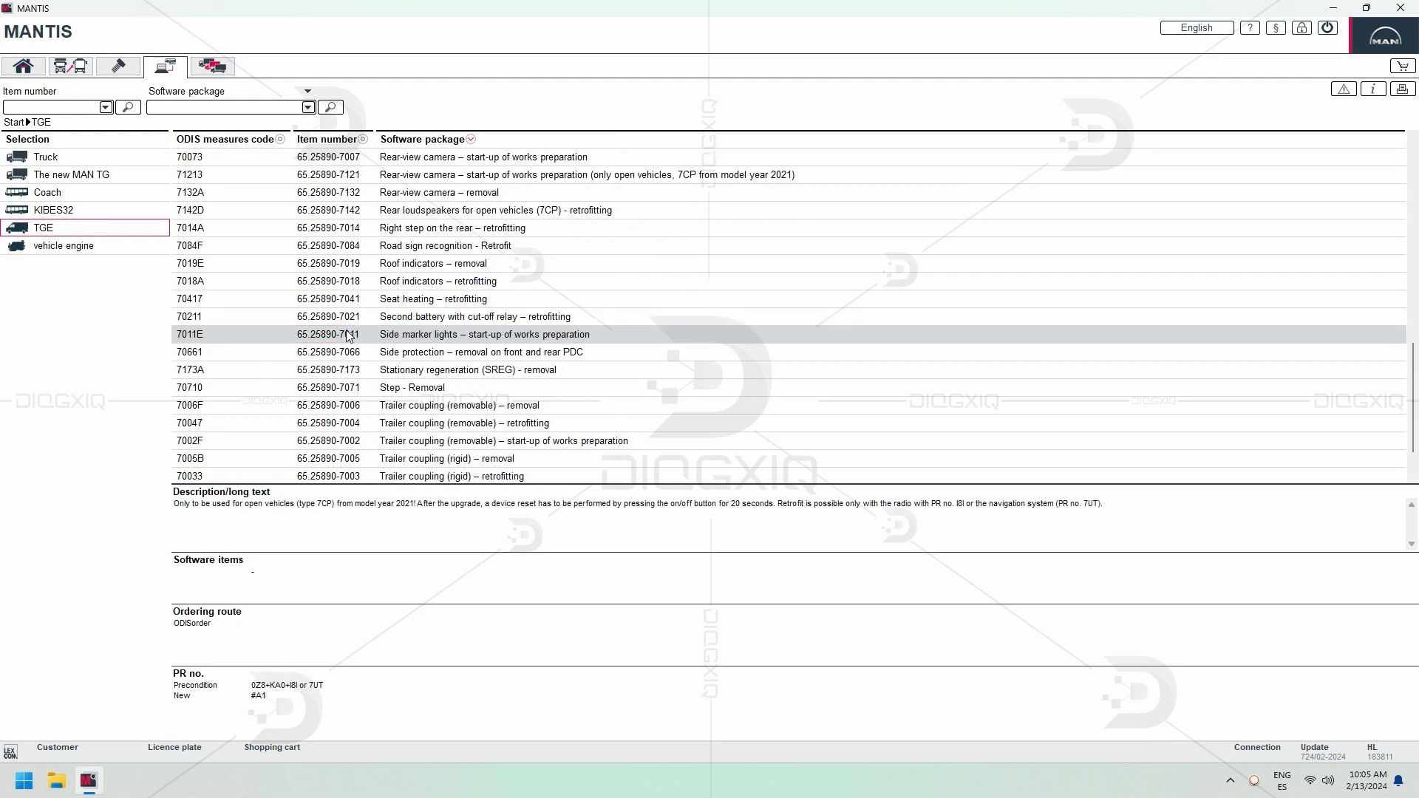
click(347, 334)
scroll(348, 335, down, 1)
click(347, 317)
- View the customer vehicle list, return to the start page, and open the program information
click(216, 73)
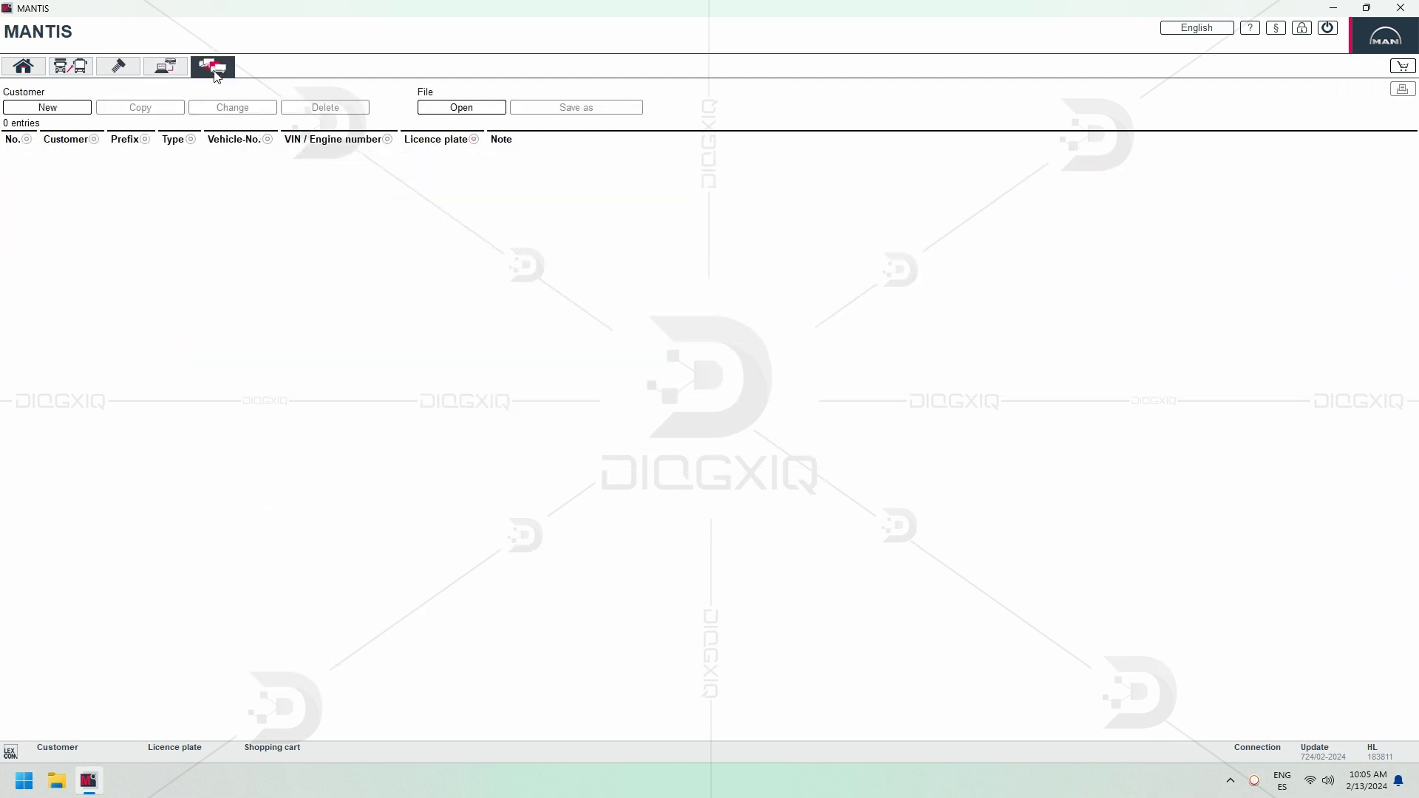
click(25, 67)
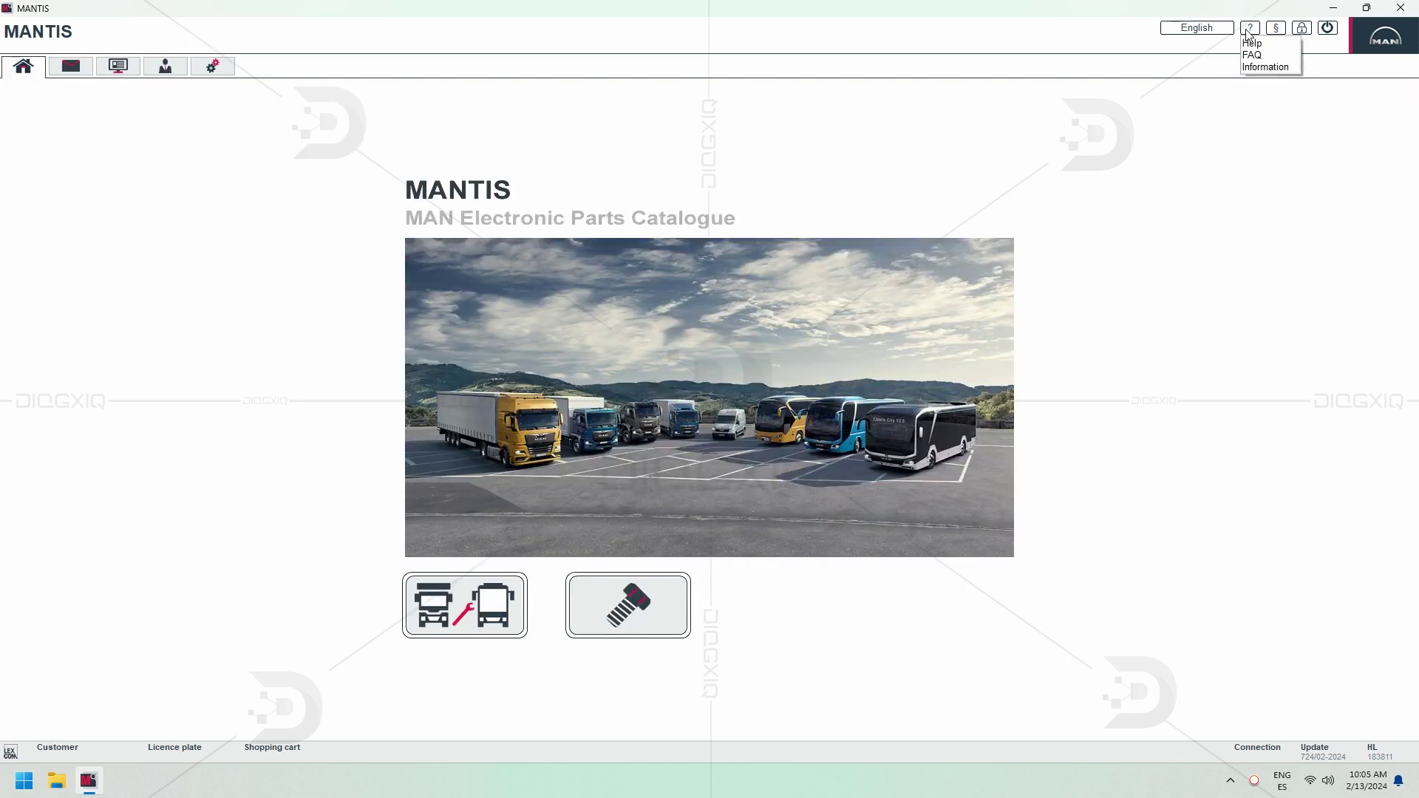
click(1265, 67)
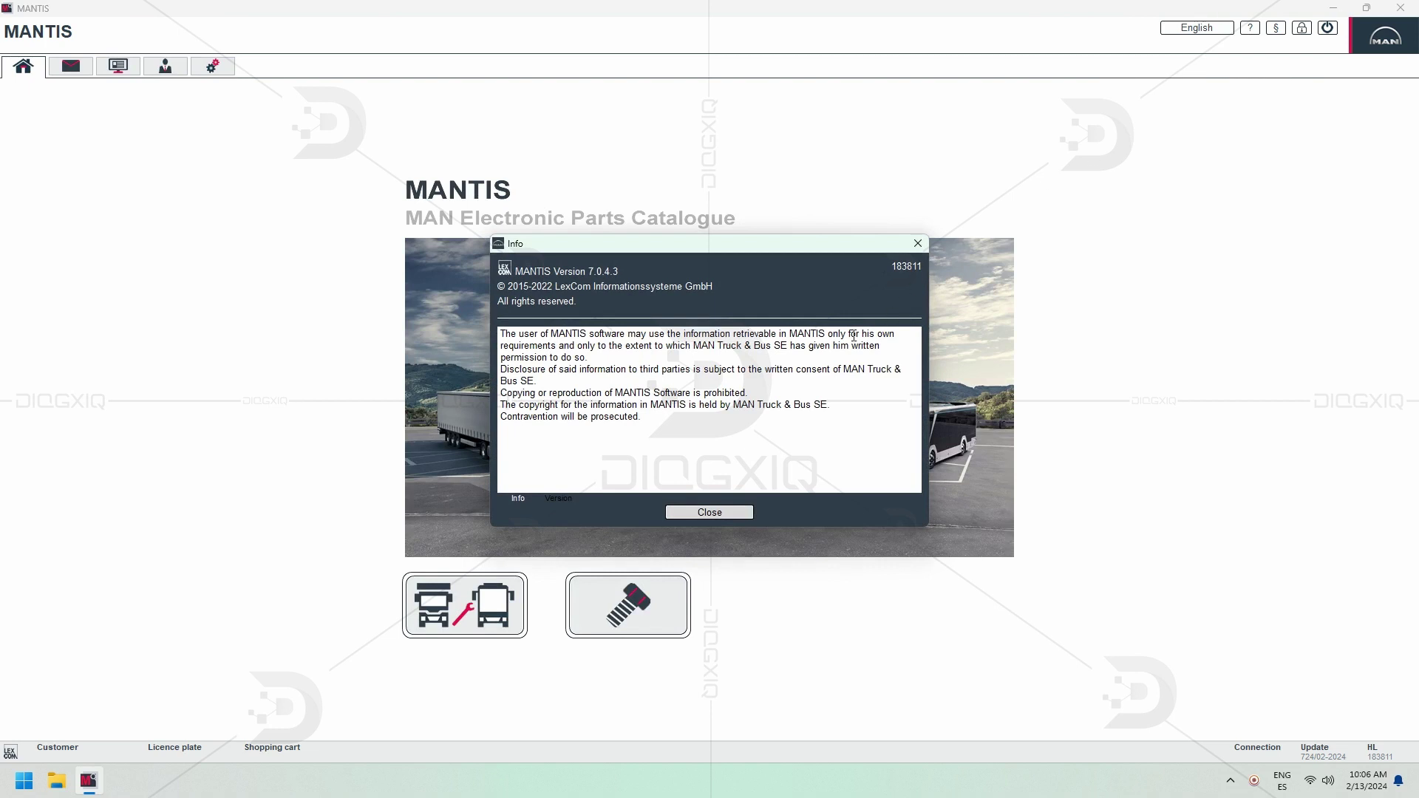